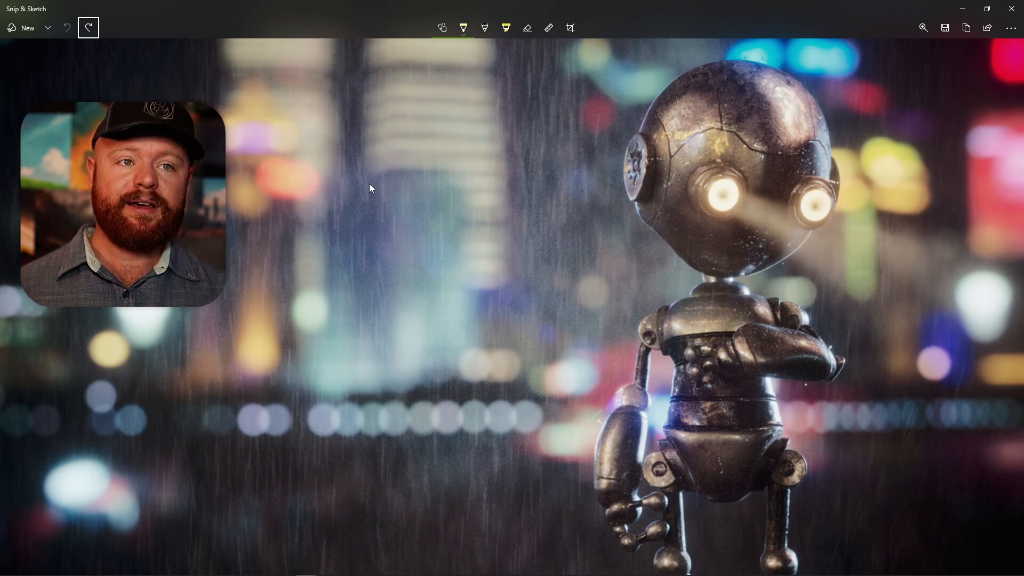
Step: Handwrite "1. Rain" in yellow on the robot image and circle three areas of background rain above it
mouse_move(303, 125)
left_mouse_down()
mouse_move(304, 144)
mouse_move(325, 135)
mouse_move(375, 140)
left_mouse_up()
left_click(314, 143)
mouse_move(521, 75)
left_mouse_down()
mouse_move(512, 104)
mouse_move(482, 106)
left_mouse_up()
mouse_move(351, 78)
left_mouse_down()
mouse_move(342, 59)
mouse_move(396, 73)
left_mouse_up()
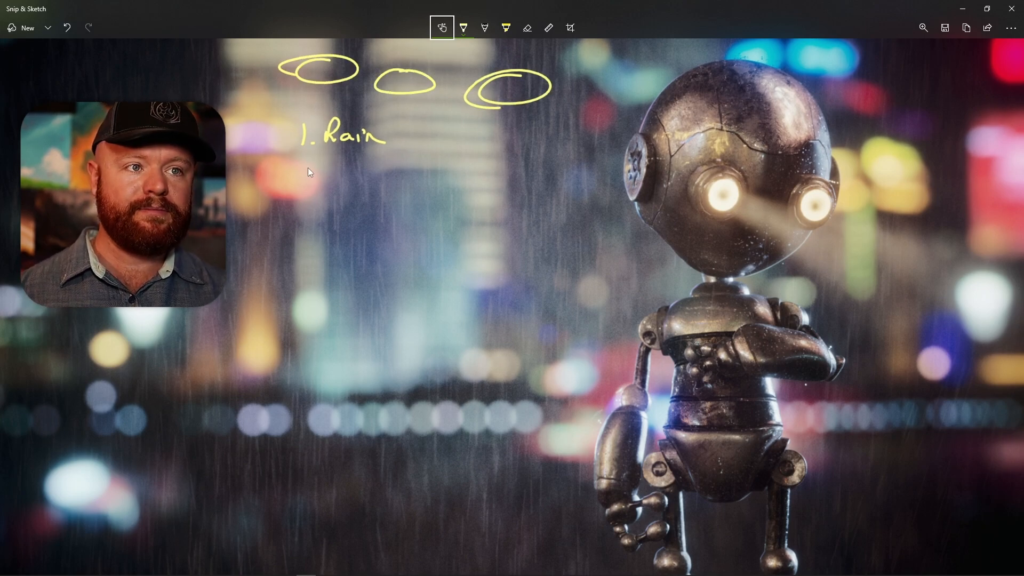
Step: Handwrite "2. Falling Droplets" below the first note and mark the droplet under the robot's elbow with a circle and downward arrow
left_click_drag(299, 181, 318, 182)
left_click(320, 183)
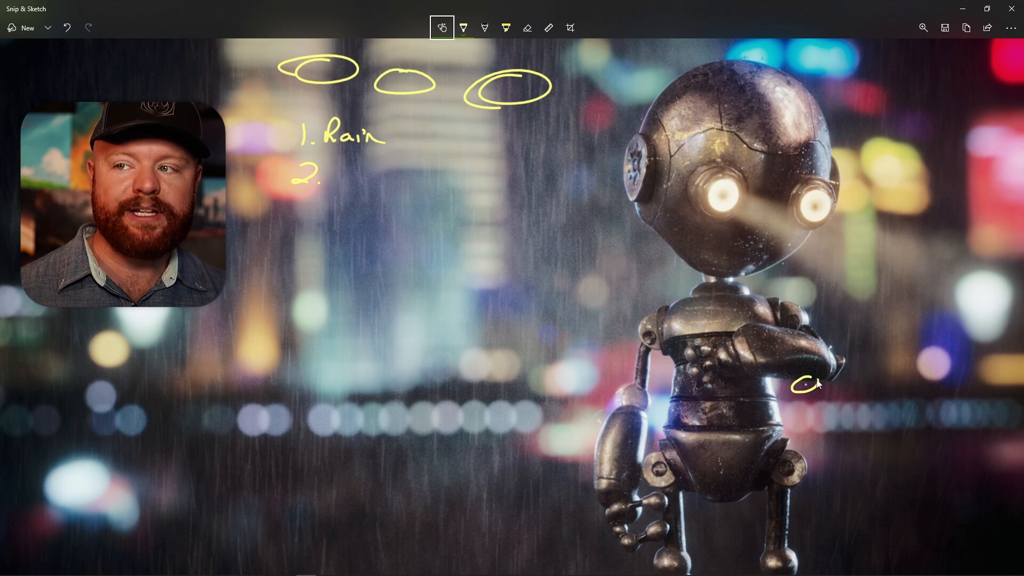
left_click_drag(817, 383, 814, 408)
mouse_move(338, 178)
left_mouse_down()
mouse_move(397, 190)
mouse_move(447, 178)
mouse_move(454, 191)
mouse_move(488, 175)
mouse_move(504, 184)
left_mouse_up()
Step: Handwrite "3. Surface Droplets" as the third note and draw two downward arrows on the robot's lower face
left_click_drag(315, 214, 302, 221)
left_click(326, 219)
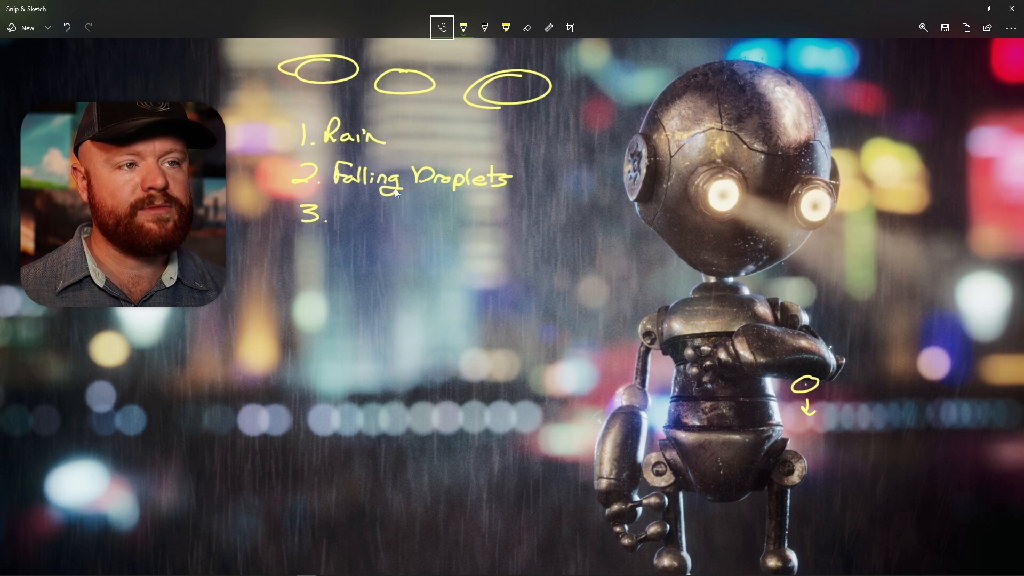
mouse_move(356, 202)
left_mouse_down()
mouse_move(336, 218)
mouse_move(546, 216)
left_mouse_up()
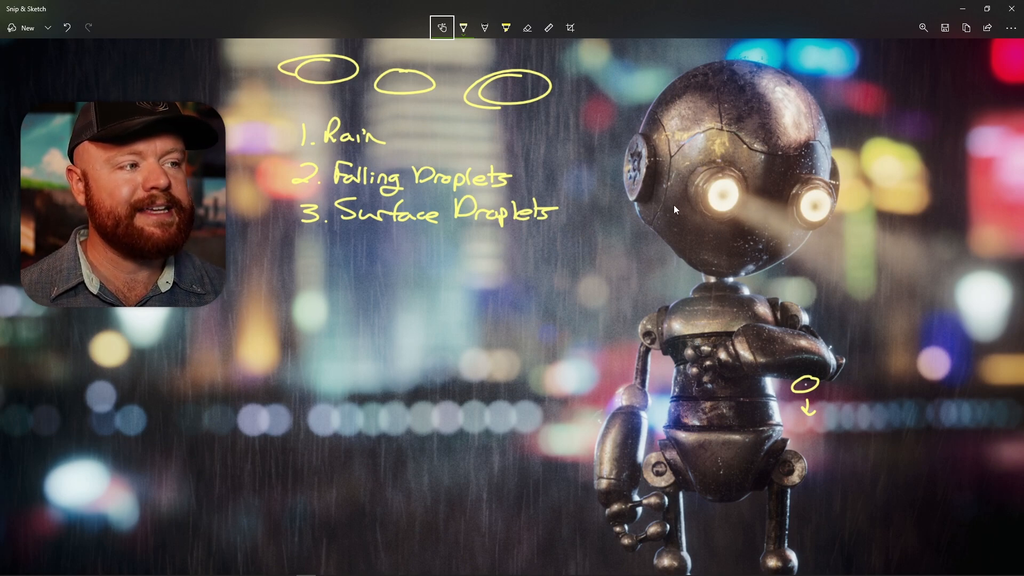
left_click_drag(675, 216, 688, 224)
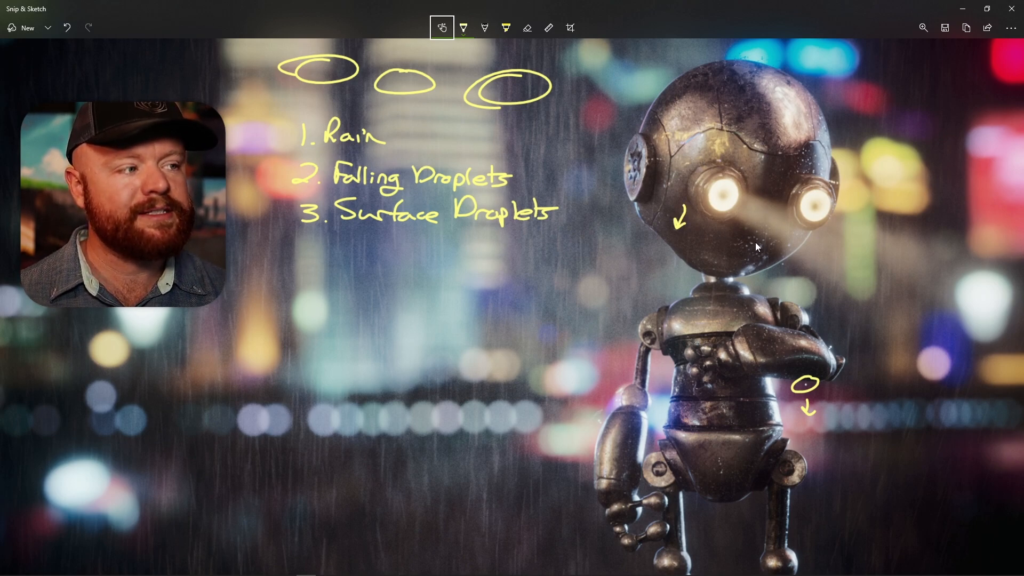
left_click_drag(737, 249, 748, 255)
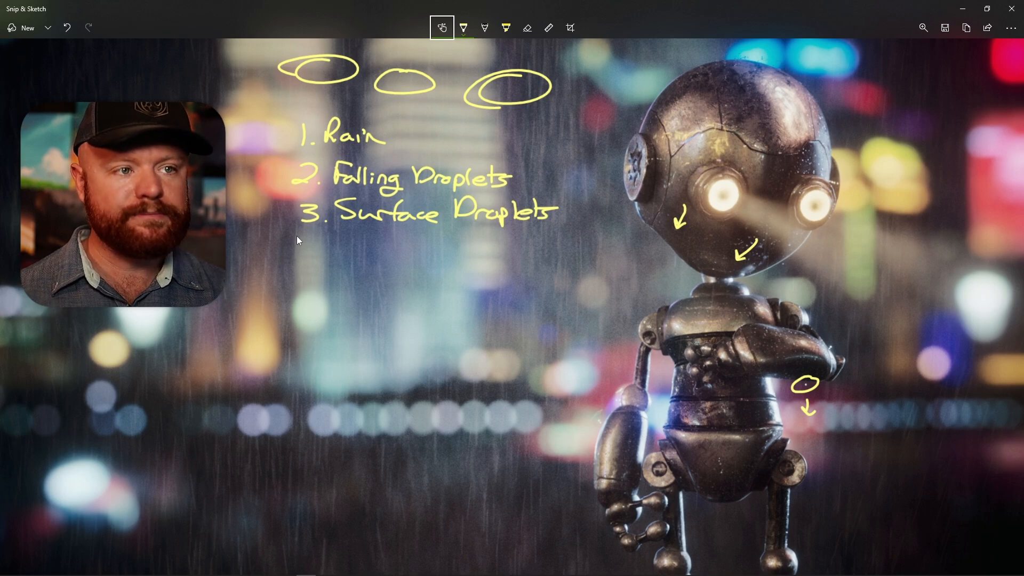
Step: Handwrite "4. Head Rain Puddles" as the fourth note in the list
left_click_drag(302, 240, 323, 250)
left_click_drag(319, 240, 322, 264)
left_click(333, 264)
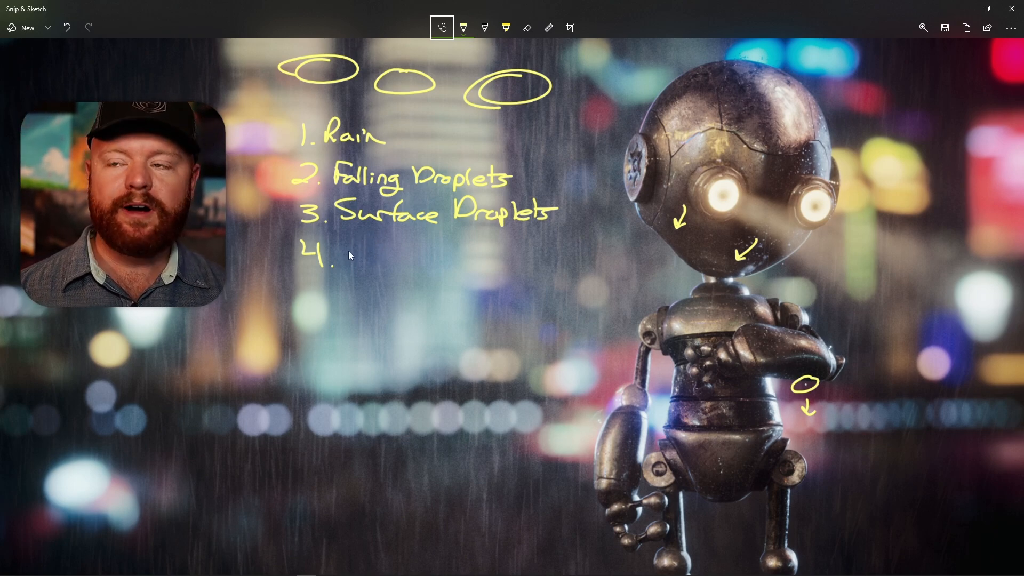
mouse_move(349, 246)
left_mouse_down()
mouse_move(350, 262)
mouse_move(366, 251)
left_mouse_up()
mouse_move(363, 244)
left_mouse_down()
mouse_move(364, 261)
mouse_move(393, 262)
left_mouse_up()
mouse_move(404, 254)
left_mouse_down()
mouse_move(408, 264)
mouse_move(445, 264)
left_mouse_up()
mouse_move(456, 255)
left_mouse_down()
mouse_move(466, 264)
mouse_move(580, 260)
left_mouse_up()
left_click_drag(590, 246, 584, 260)
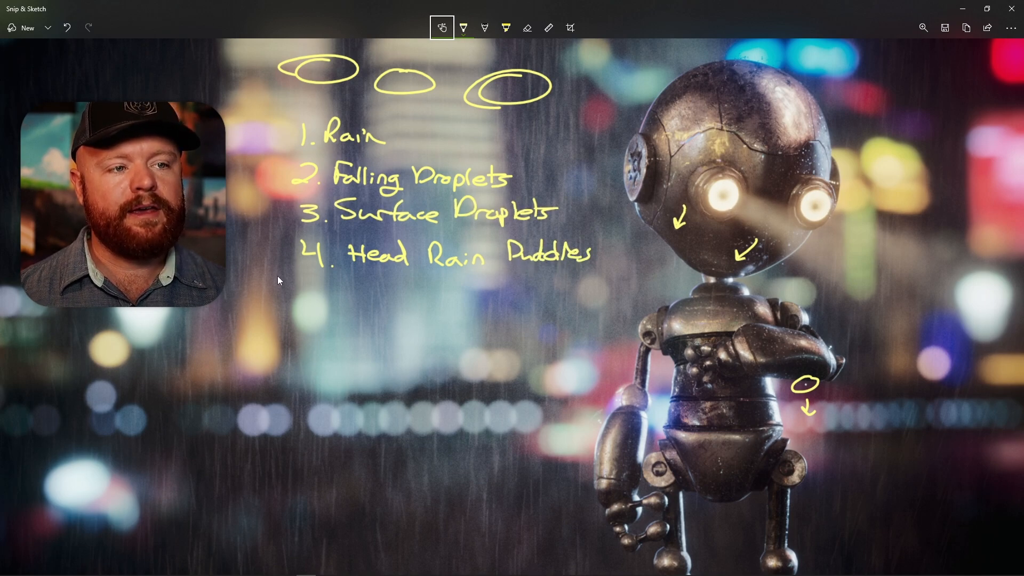
Step: Handwrite "5. Spray" as the fifth note and mark the top of the robot's head with two small circles and outward arrows
left_click(342, 298)
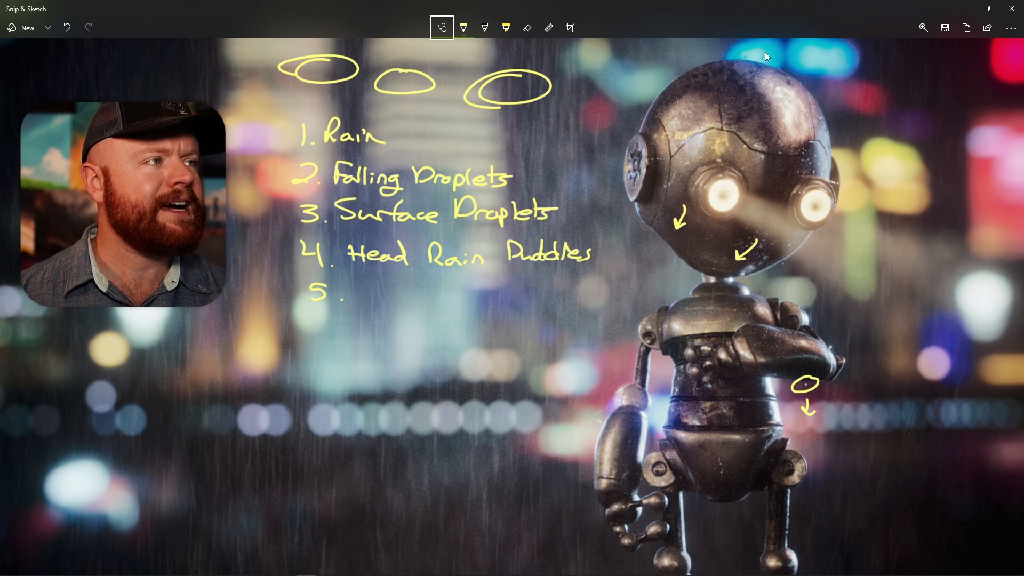
left_click_drag(773, 62, 771, 52)
left_click_drag(734, 49, 734, 50)
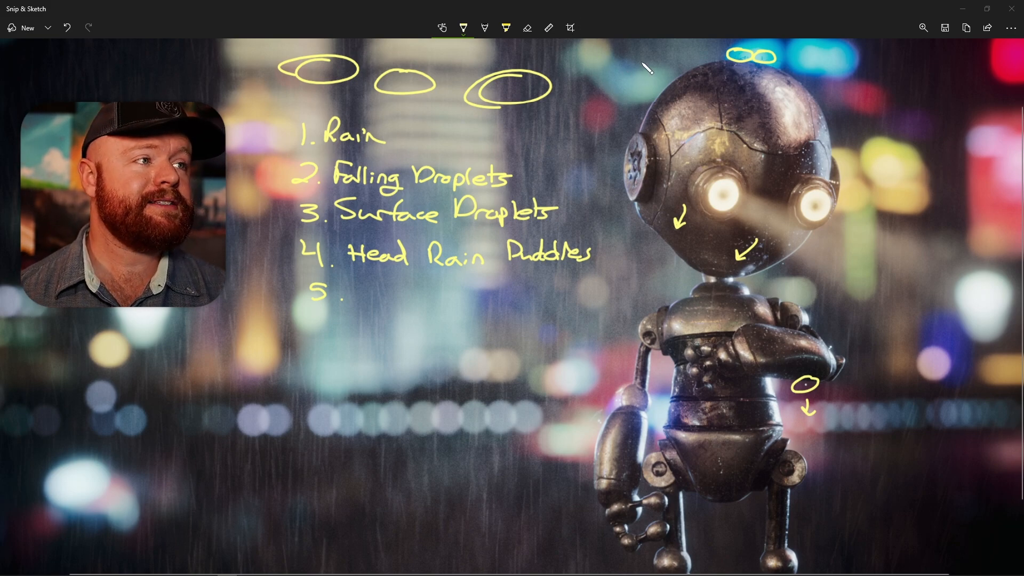
left_click(632, 8)
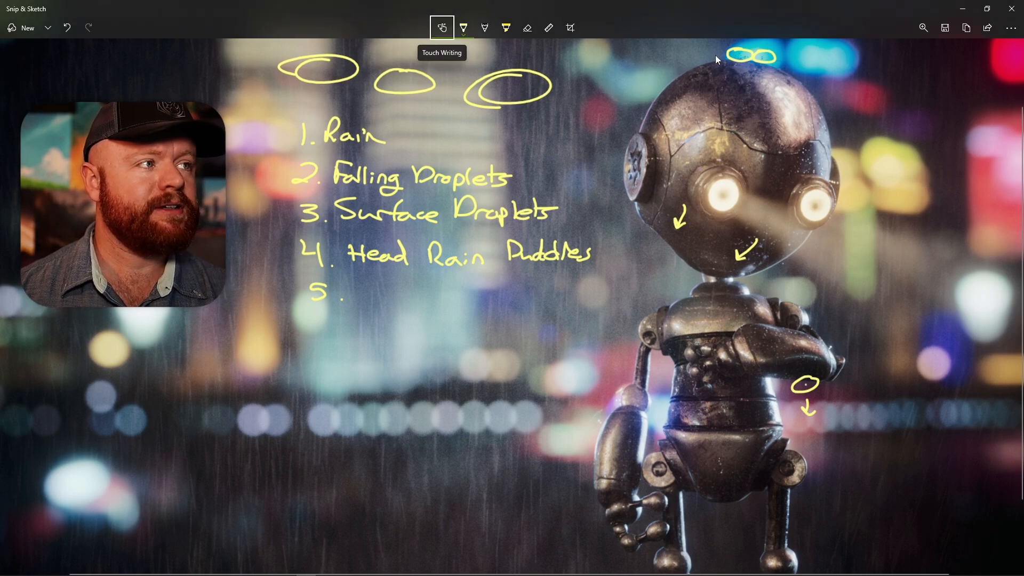
left_click_drag(677, 61, 682, 68)
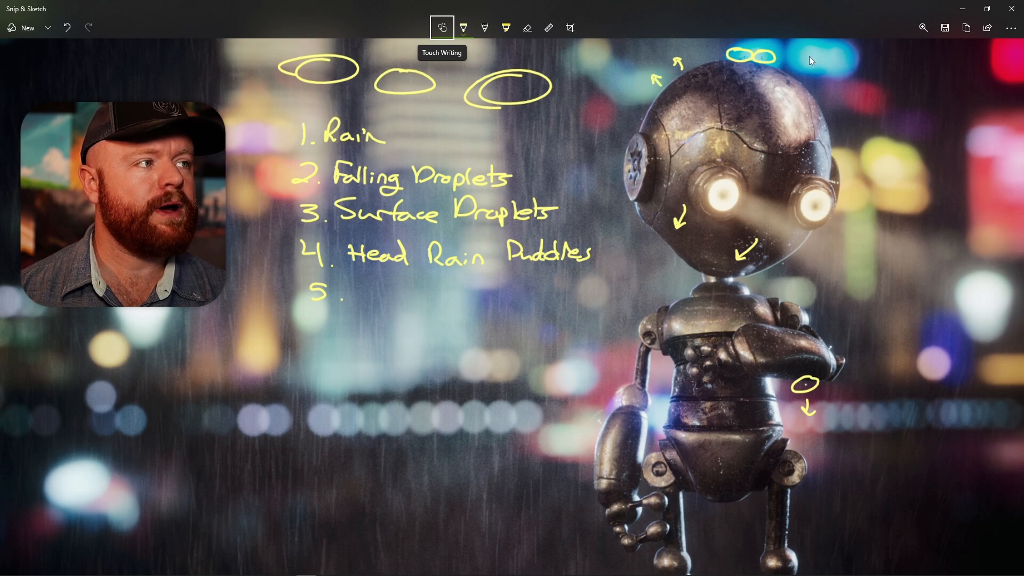
left_click_drag(792, 70, 796, 64)
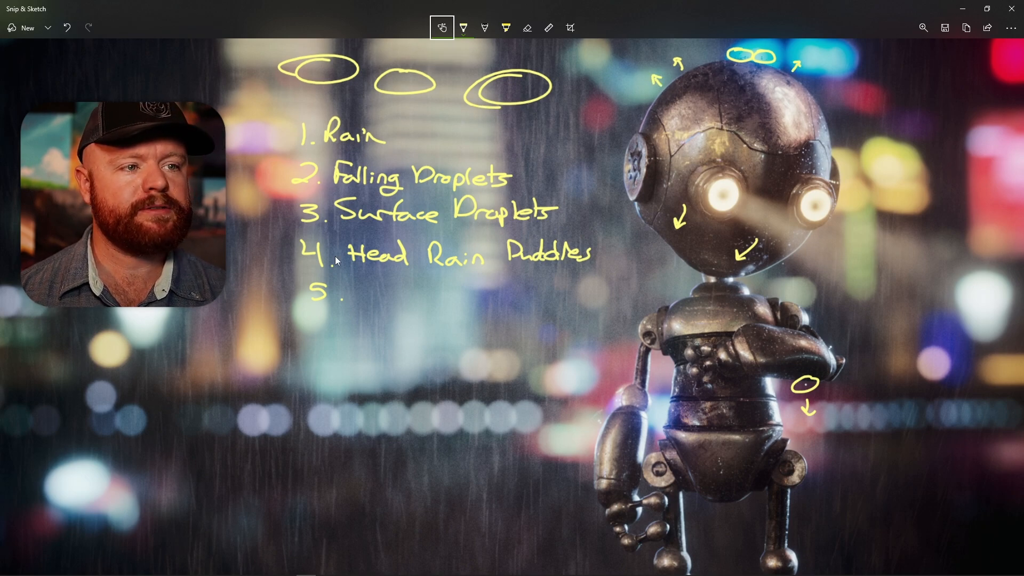
mouse_move(371, 282)
left_mouse_down()
mouse_move(358, 294)
mouse_move(417, 295)
left_mouse_up()
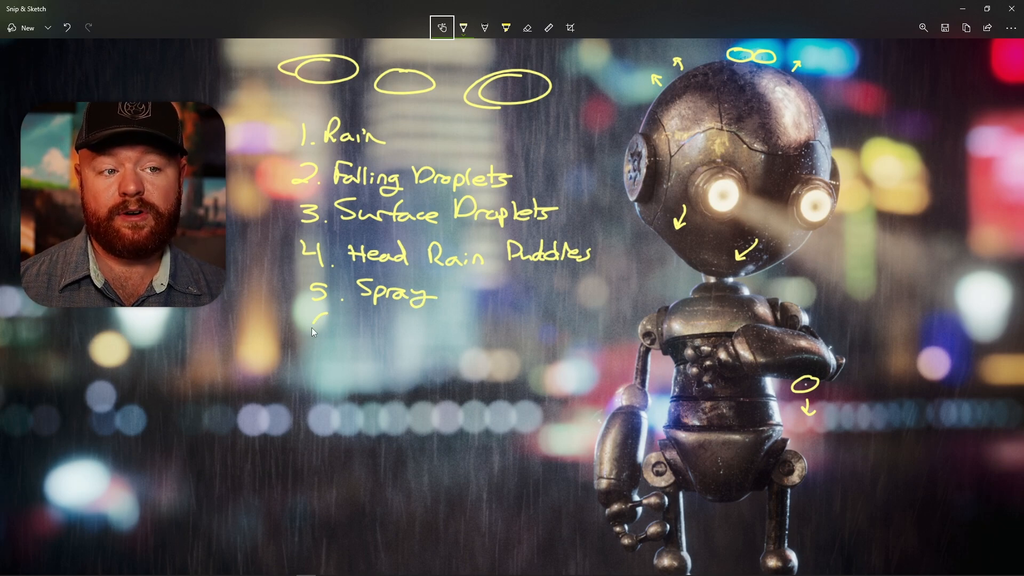
Step: Handwrite "6. Volume" as the sixth note and draw an arrow along the light beam from the robot's eye
left_click(334, 339)
mouse_move(312, 332)
left_mouse_down()
mouse_move(373, 323)
mouse_move(401, 338)
mouse_move(453, 336)
left_mouse_up()
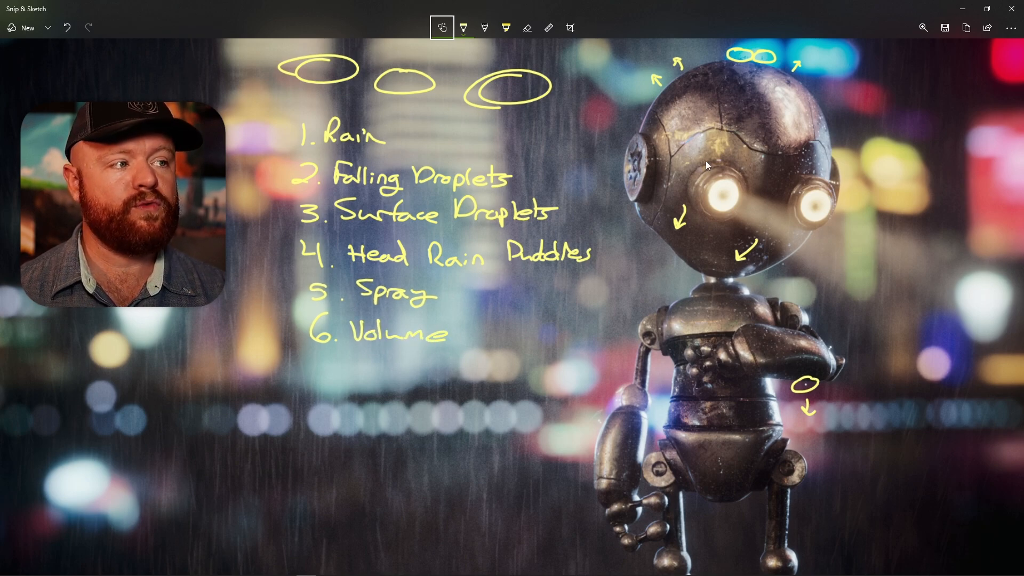
mouse_move(740, 201)
left_mouse_down()
mouse_move(904, 268)
mouse_move(875, 276)
left_mouse_up()
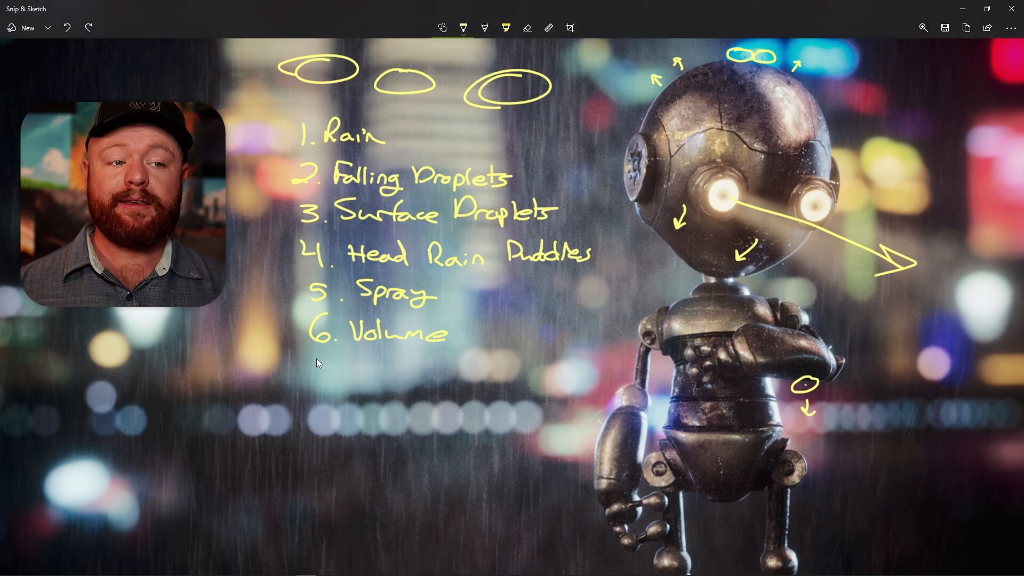
Step: Handwrite "7. Shading" as the last note in the list
left_click(341, 385)
mouse_move(330, 363)
left_mouse_down()
mouse_move(325, 389)
mouse_move(460, 385)
left_mouse_up()
left_click_drag(480, 373, 450, 401)
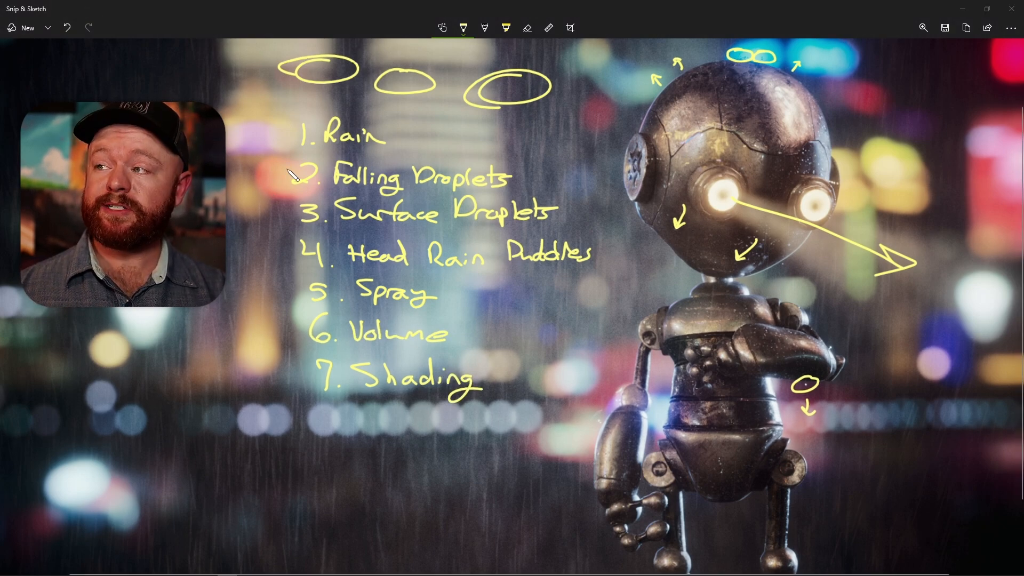
left_click(311, 118)
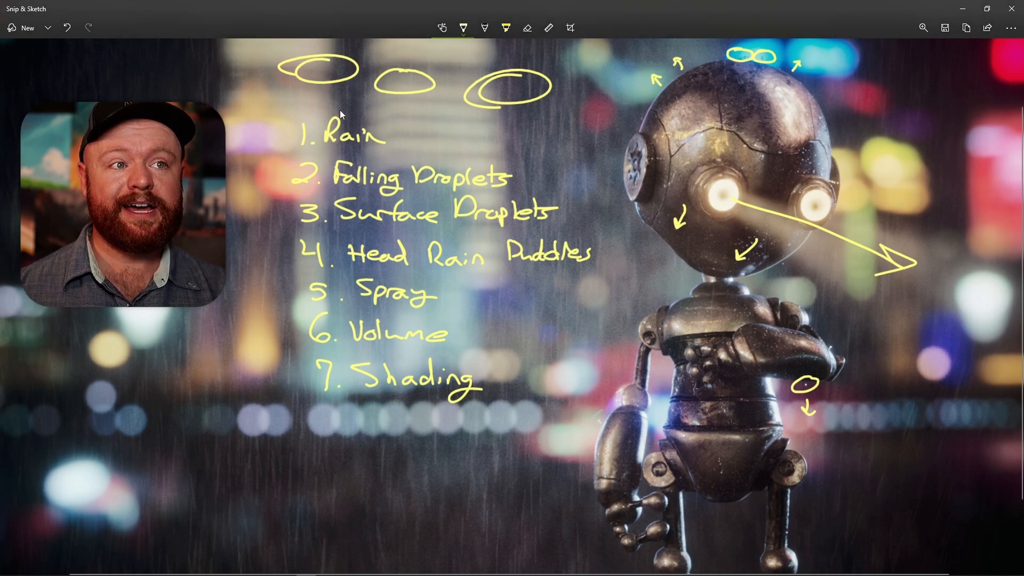
left_click_drag(403, 135, 347, 109)
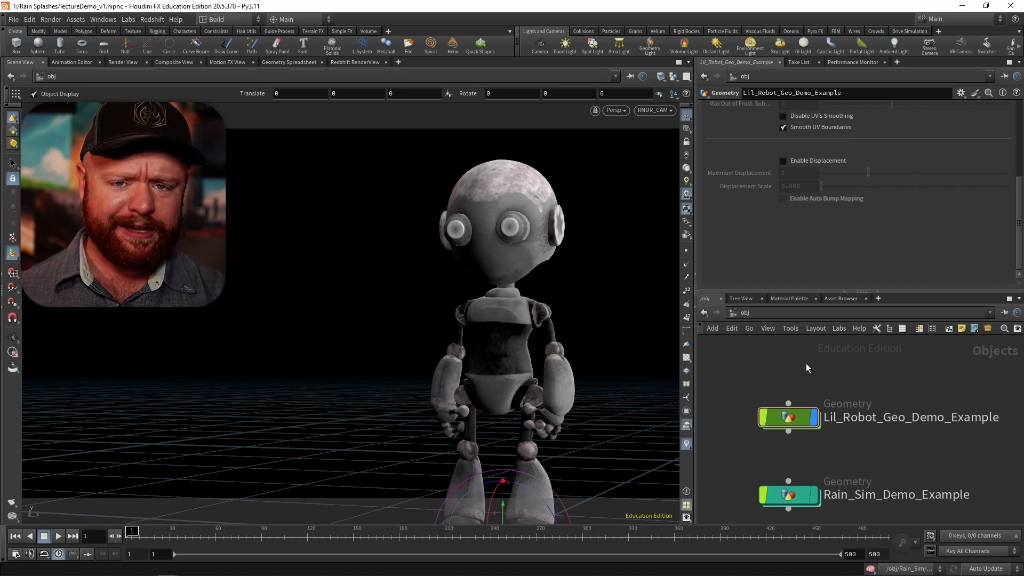
Step: In Houdini, go inside the Rain_Sim_Demo_Example geometry object
middle_click_drag(843, 457, 833, 433)
left_click_drag(855, 420, 753, 493)
middle_click_drag(767, 490, 777, 488)
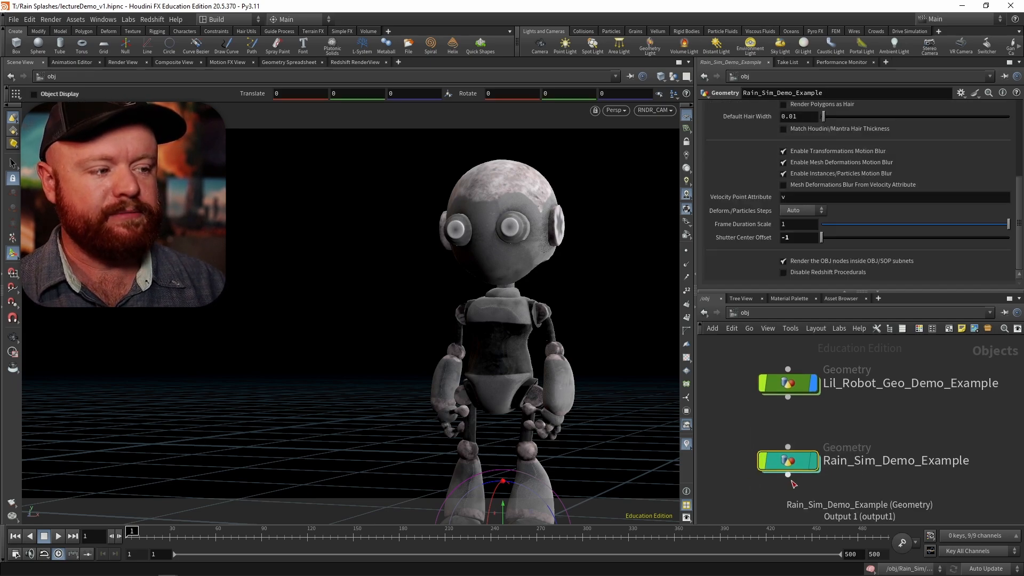
double_click(787, 461)
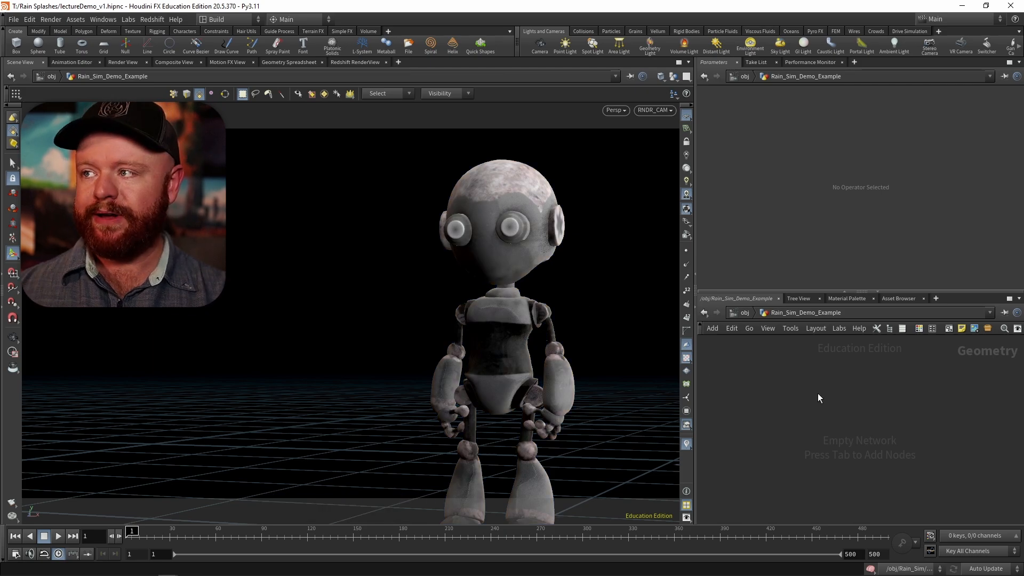
Step: Add a polygon Circle node and set its orientation to the ZX plane
key("Tab")
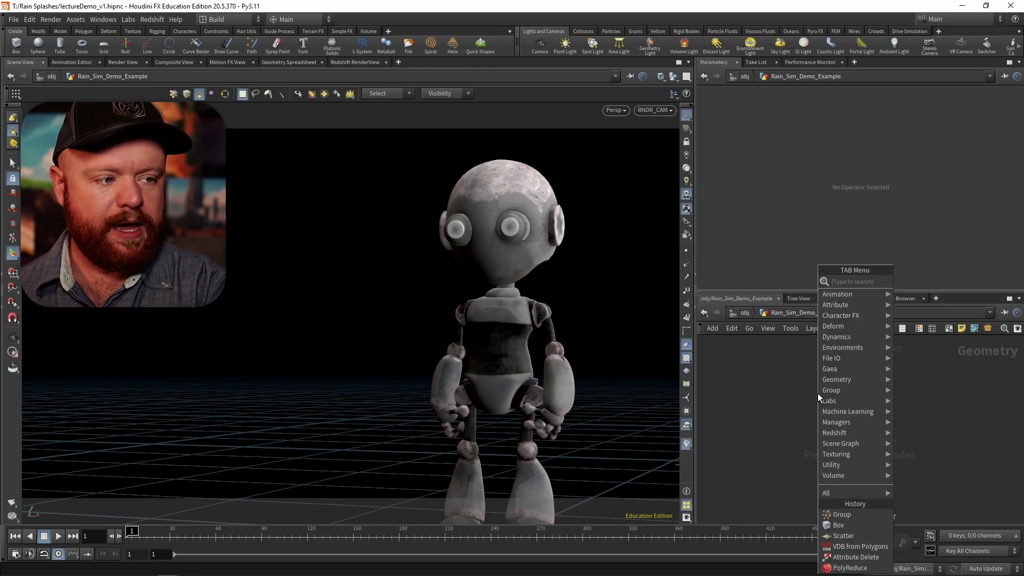
type("circl")
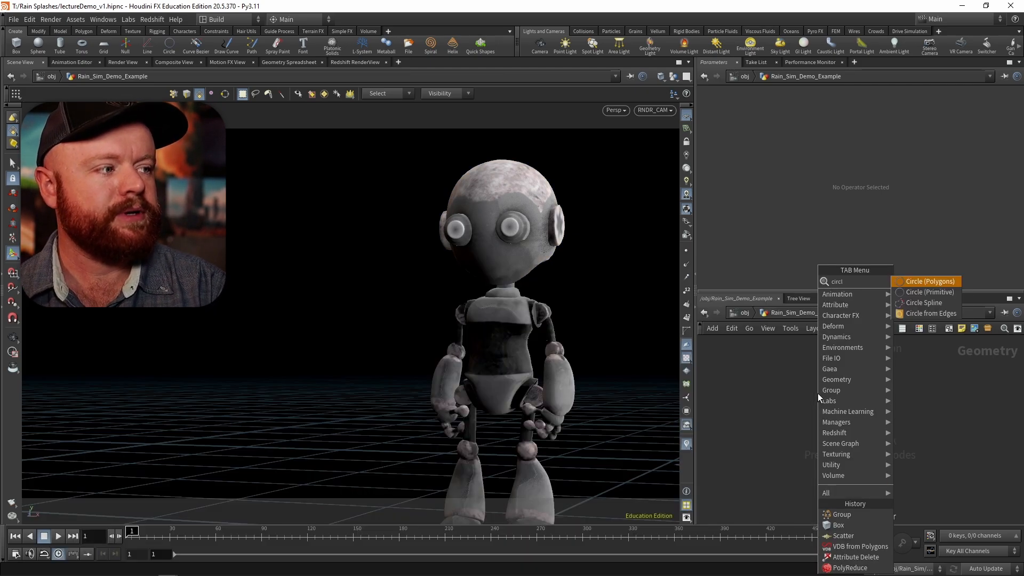
key("Return")
left_click(817, 392)
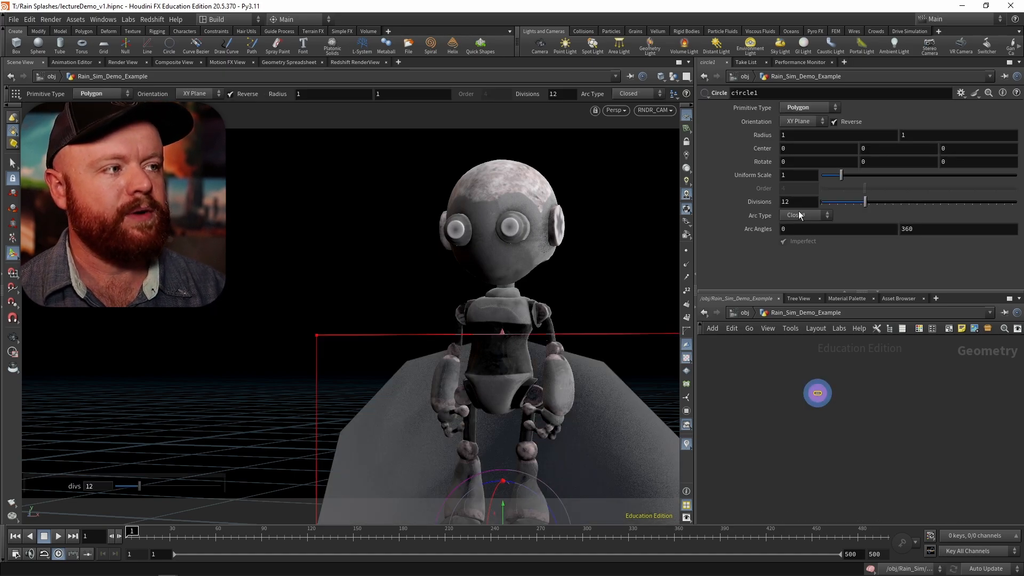
left_click(803, 121)
left_click(799, 148)
key("Escape")
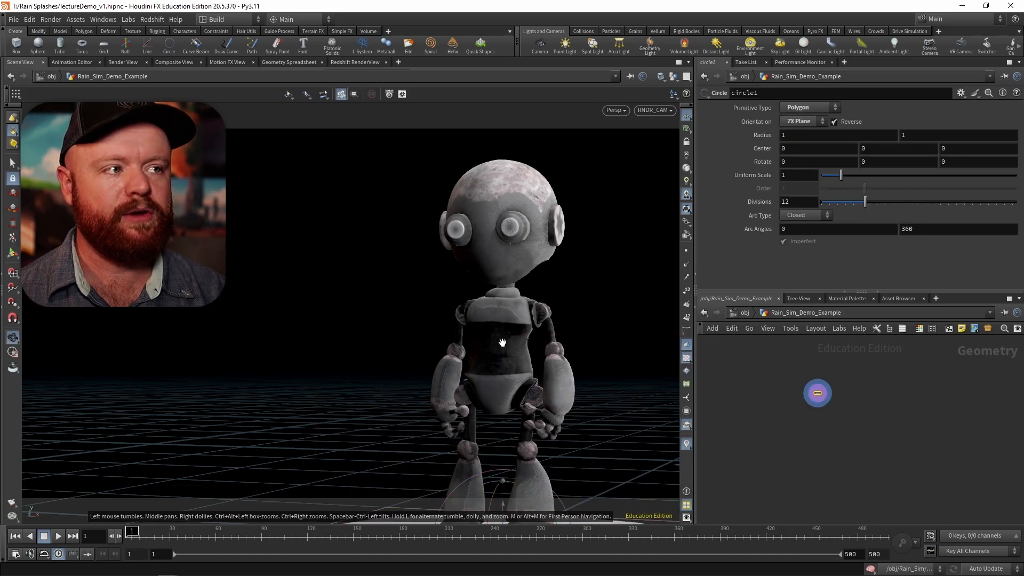
Step: Raise the circle to a height of about 7.94 above the robot, enlarge its radius to about 8.5 and set 50 divisions
right_click_drag(442, 351, 392, 333)
left_click_drag(392, 333, 279, 394)
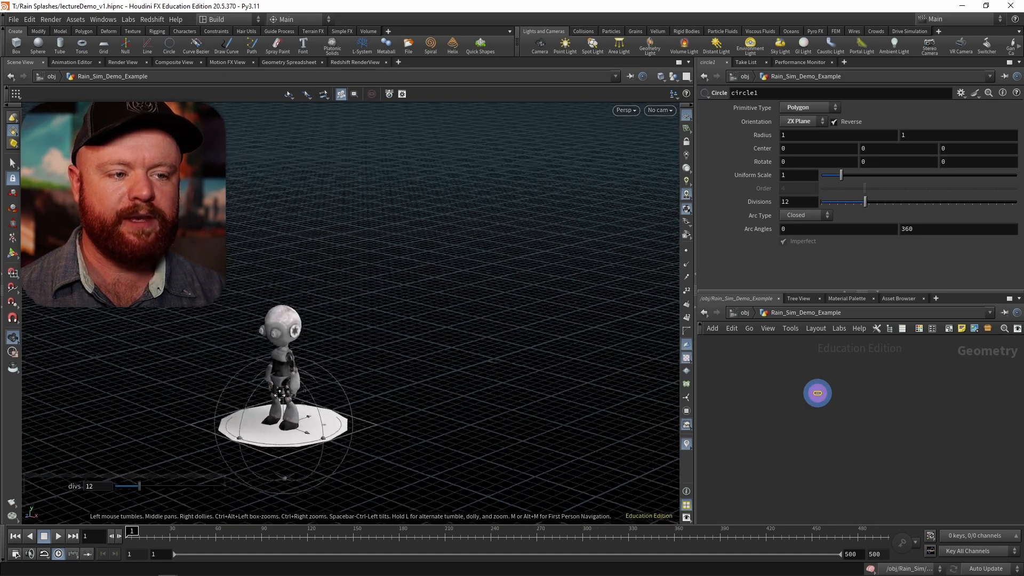
middle_click_drag(280, 395, 273, 400, "alt")
left_click_drag(274, 405, 269, 206)
middle_click_drag(269, 206, 349, 240, "alt")
right_click_drag(349, 239, 299, 269, "alt")
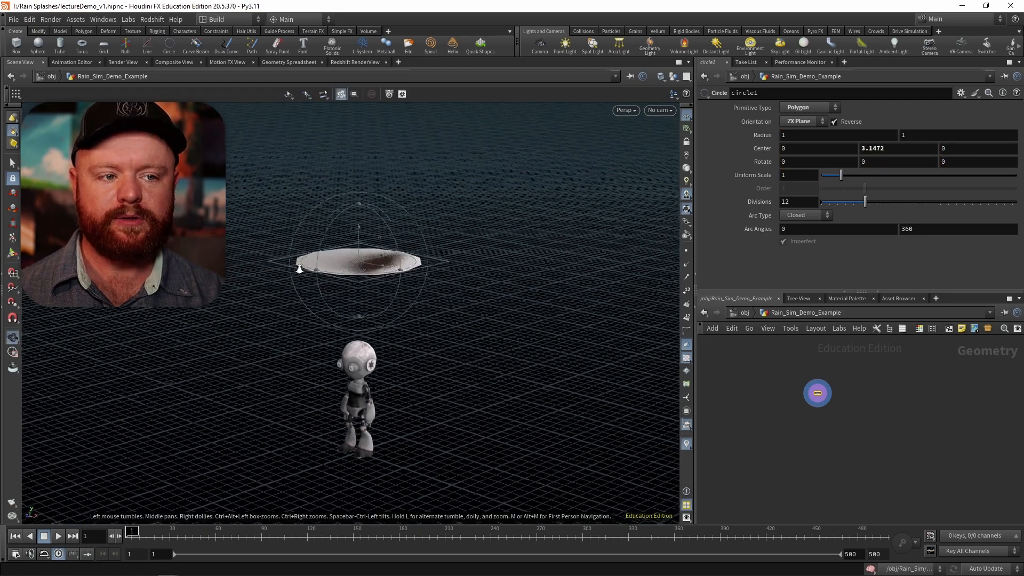
left_click_drag(299, 270, 231, 311, "alt")
middle_click_drag(231, 311, 183, 373, "alt")
left_click_drag(347, 321, 551, 269)
left_click_drag(320, 299, 467, 321, "alt")
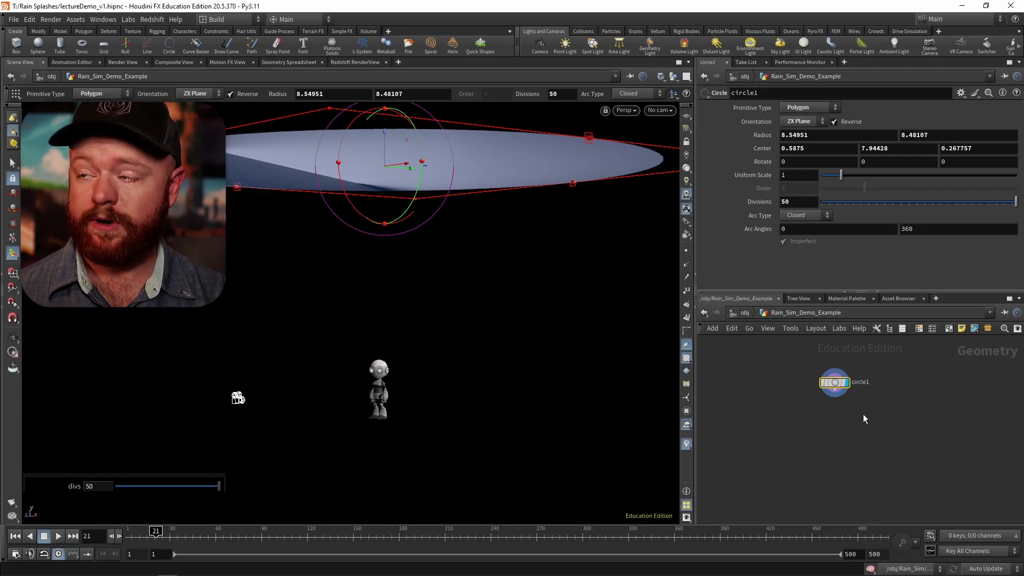
Step: Add a POP Network fed by the circle, go inside it and return the timeline to frame 1
key("Tab")
type("pop net")
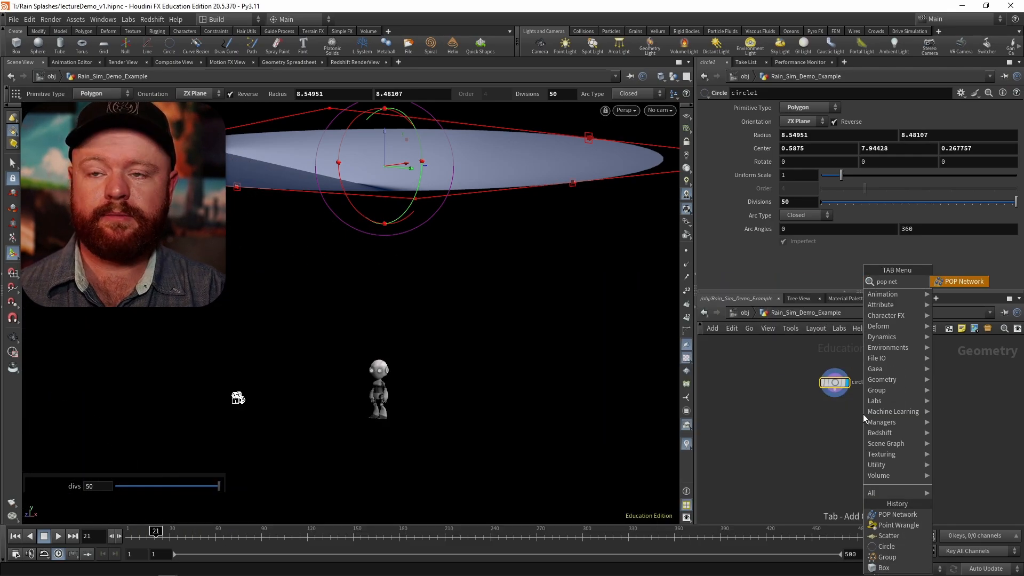
key("Return")
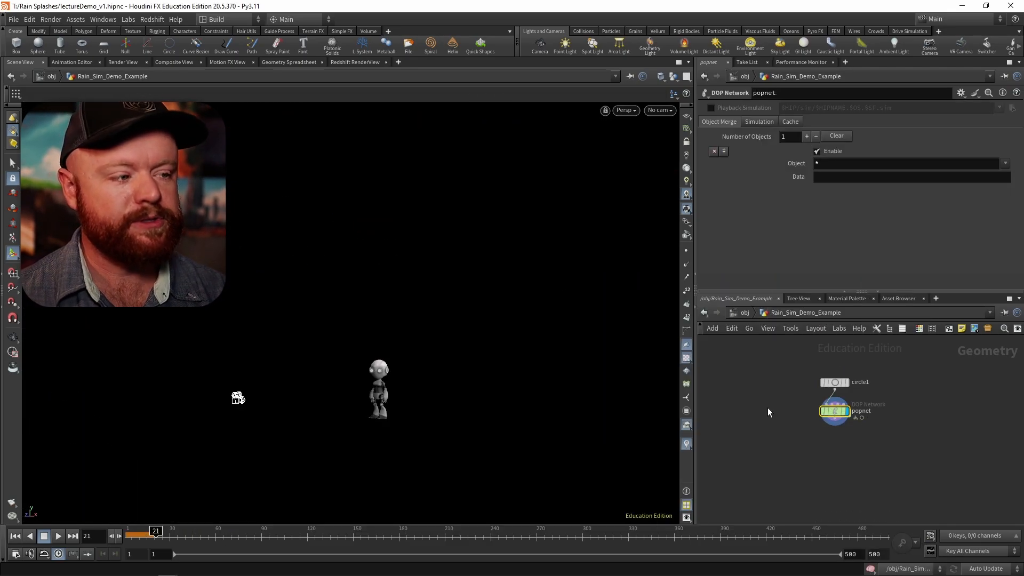
key("Return")
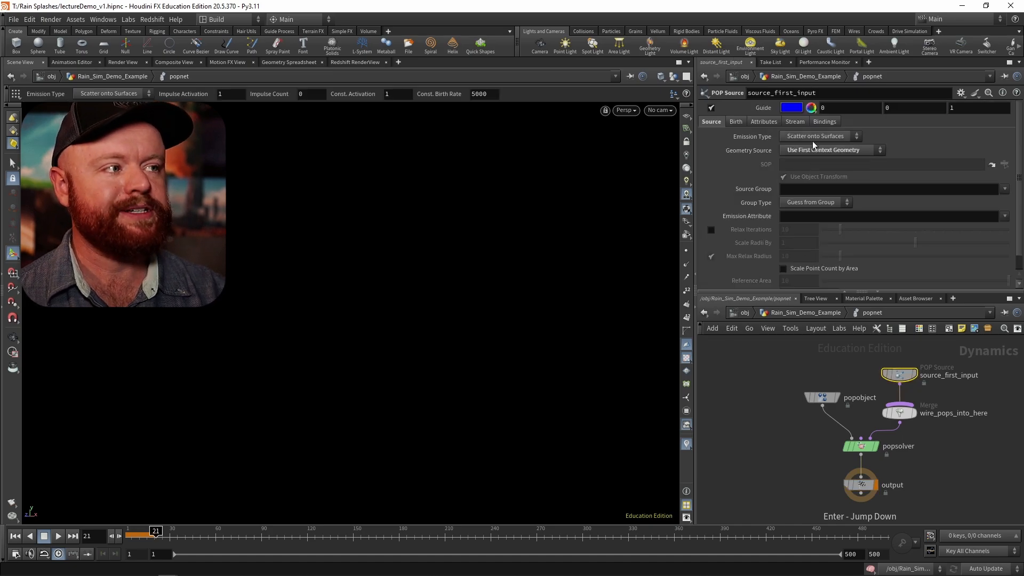
left_click(15, 536)
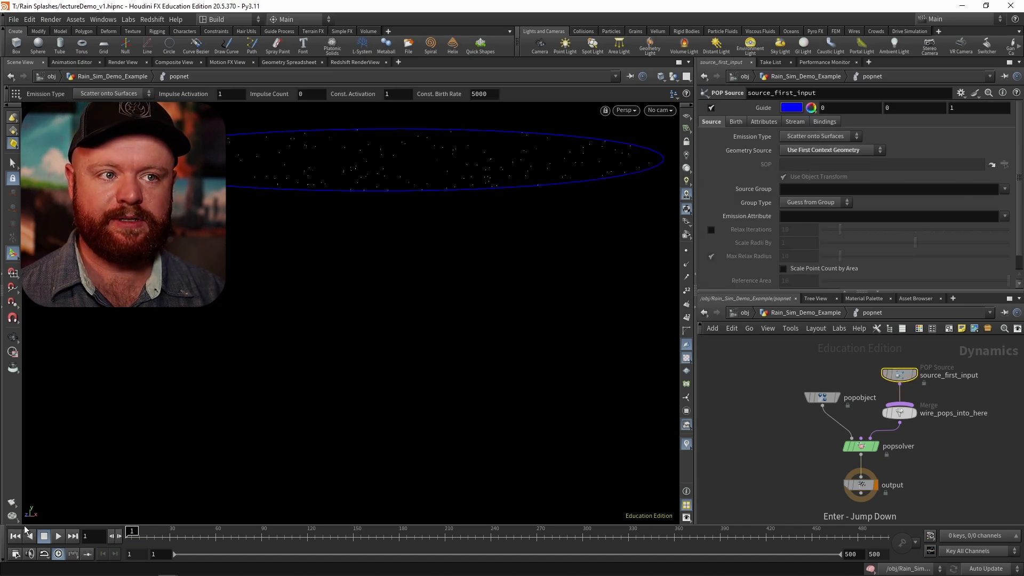
Step: Insert a Gravity Force between the popsolver and output nodes and preview the falling particles up to frame 61
left_click(787, 436)
key("Tab")
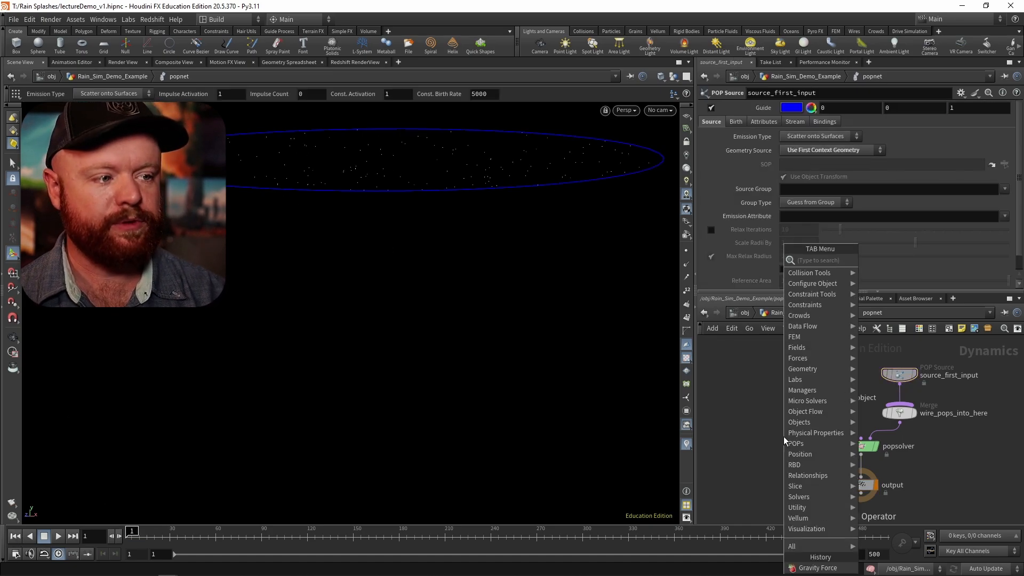
key("Escape")
left_click(784, 437)
left_click_drag(784, 436, 855, 480)
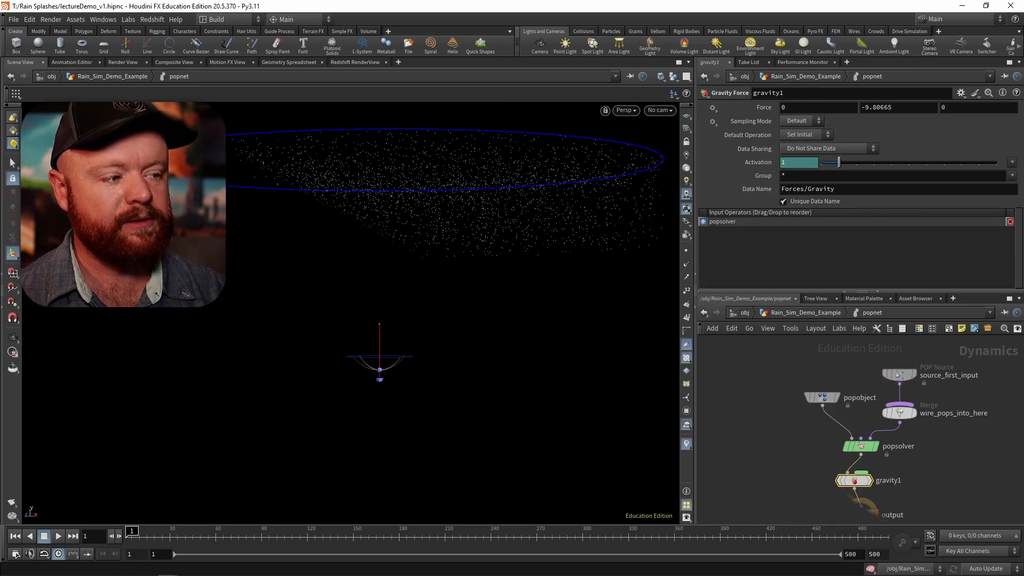
left_click_drag(132, 532, 223, 531)
left_click_drag(313, 359, 340, 352)
left_click_drag(297, 400, 375, 352)
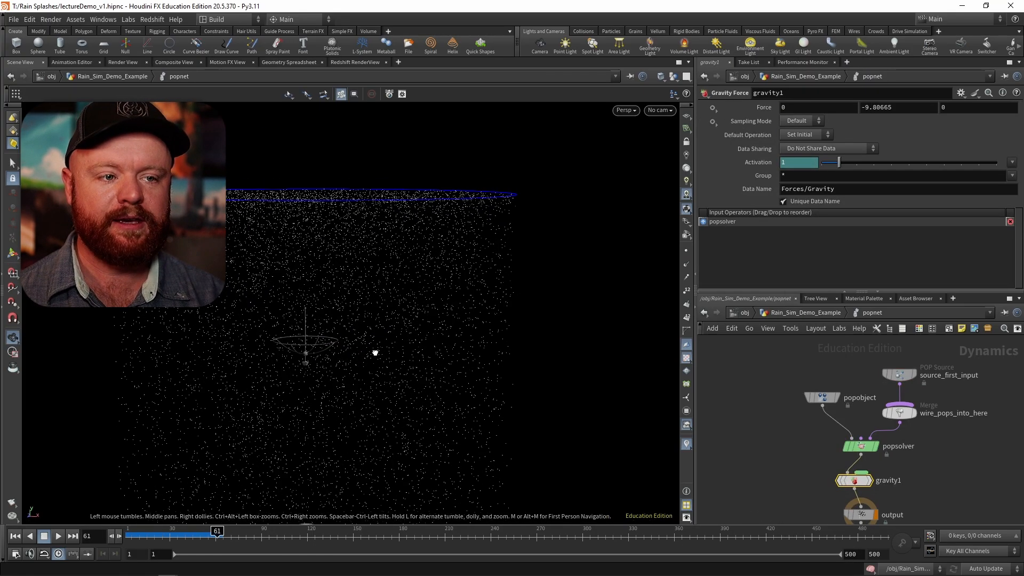
Step: Add a POP Kill node bounded by a 34 by 2.1 by 61 box centred at Y -1.5 and preview the particles around the robot
key("Tab")
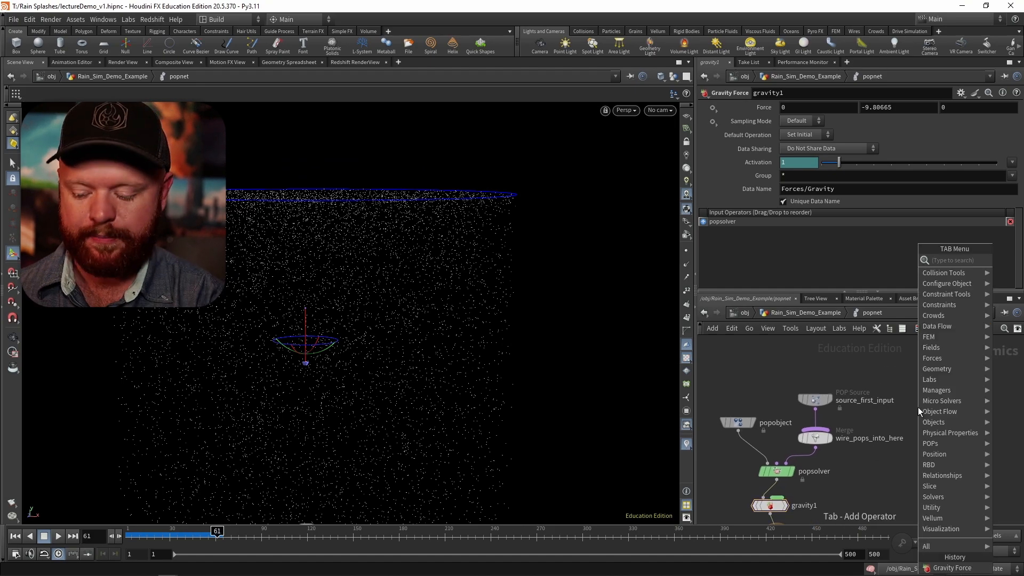
type("kill")
key("Return")
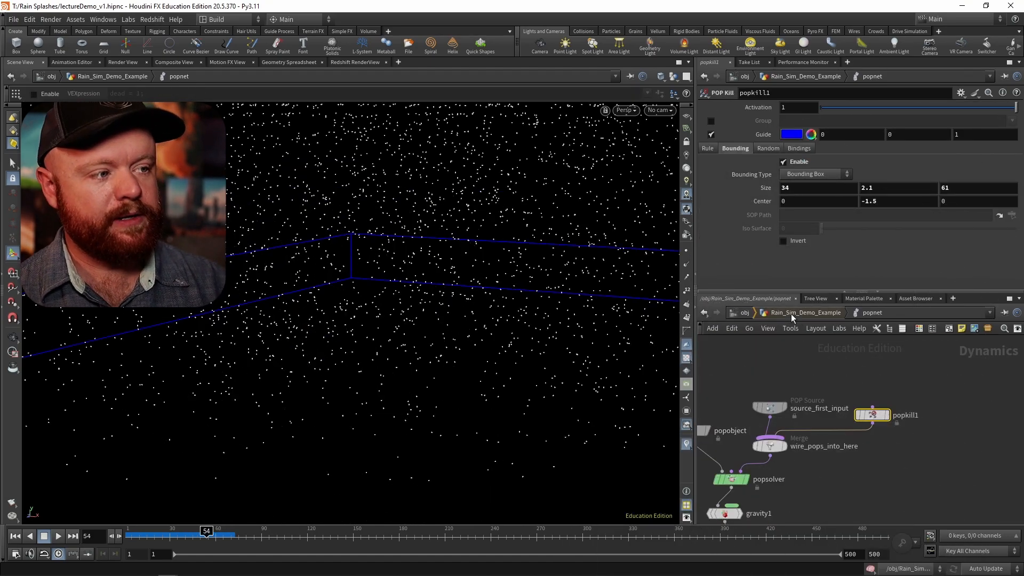
left_click(800, 313)
mouse_move(214, 532)
left_mouse_down()
mouse_move(181, 532)
mouse_move(227, 532)
left_mouse_up()
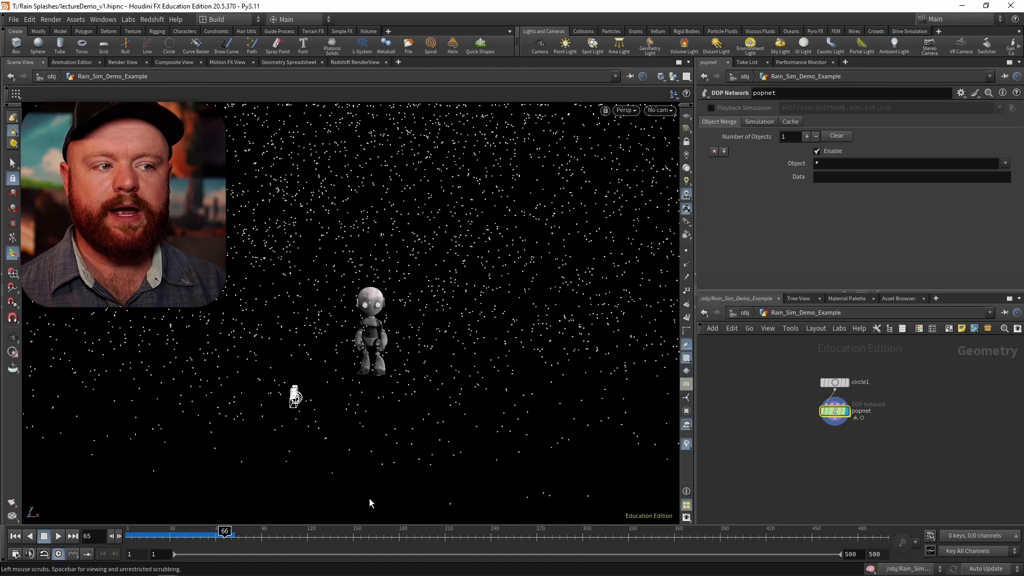
Step: Inside popnet, raise the POP Source's constant birth rate to 50000 and preview the denser rain up to frame 68
double_click(832, 421)
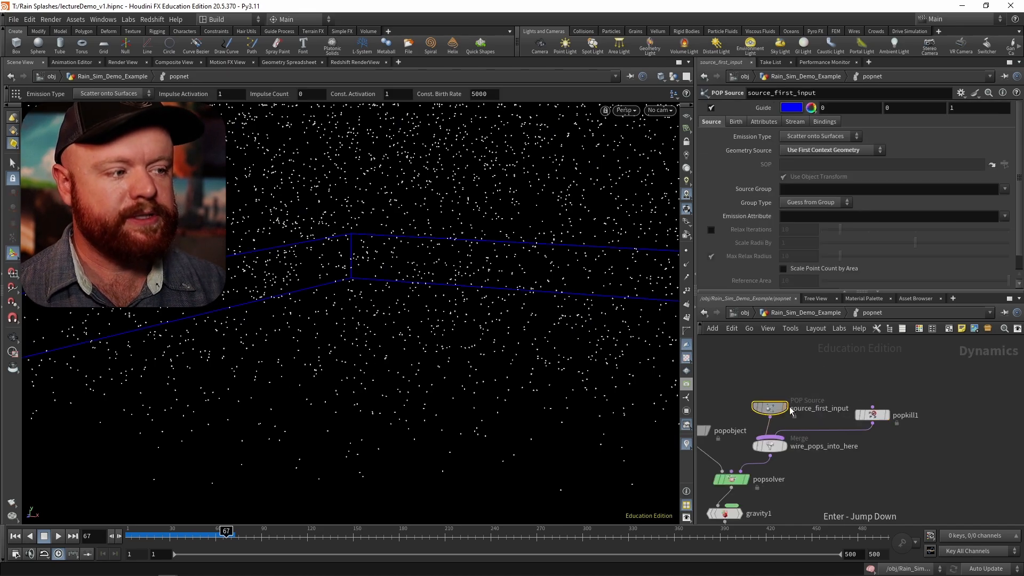
left_click(735, 122)
left_click(803, 176)
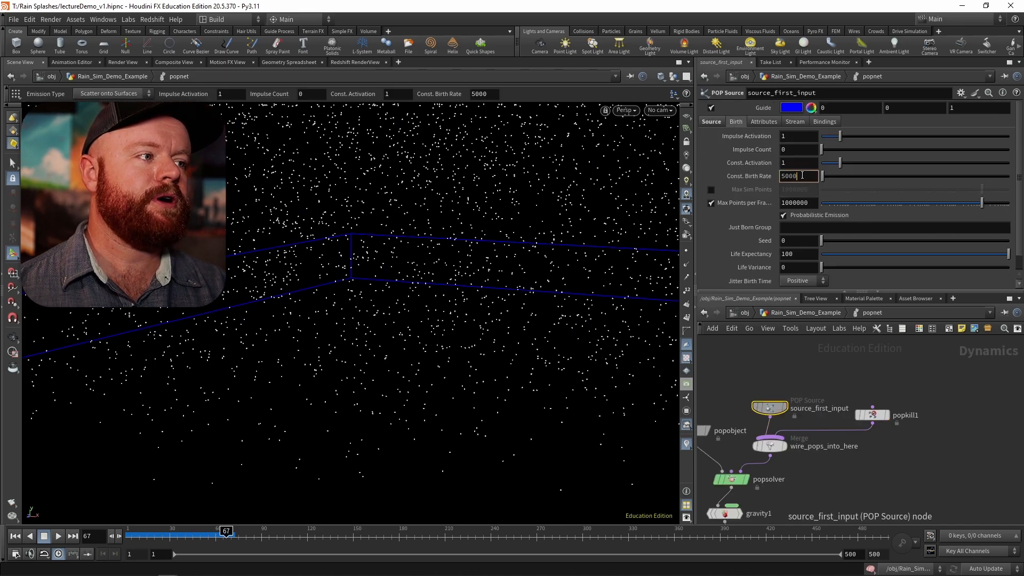
type("0")
key("Return")
left_click_drag(158, 535, 228, 532)
Step: Leave the particle network for the object level and go back inside the Rain_Sim_Demo_Example geometry
left_click(760, 313)
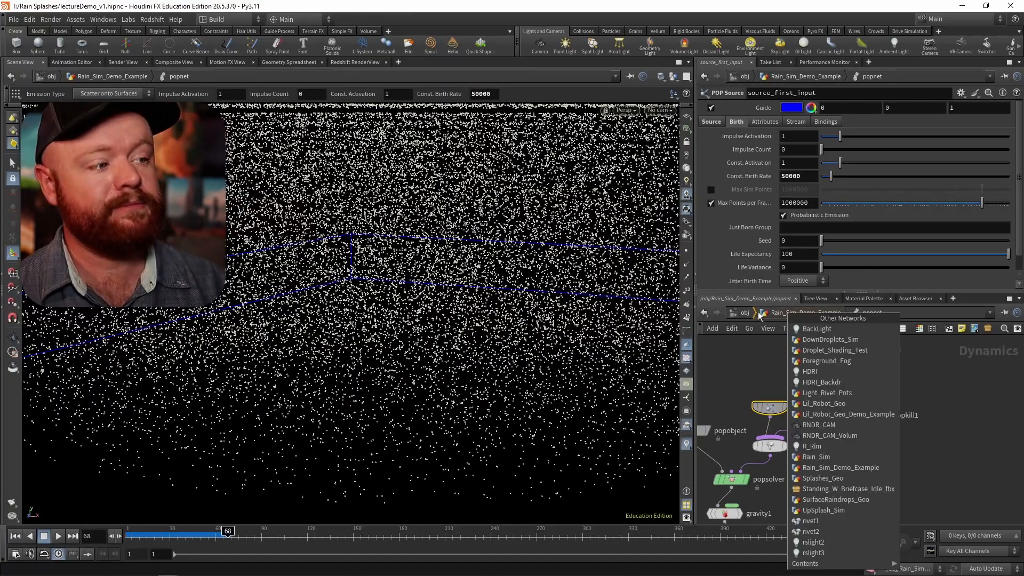
left_click(739, 312)
left_click(743, 313)
middle_click_drag(768, 433, 792, 412)
left_click_drag(774, 404, 852, 359)
left_click(825, 443)
key("Return")
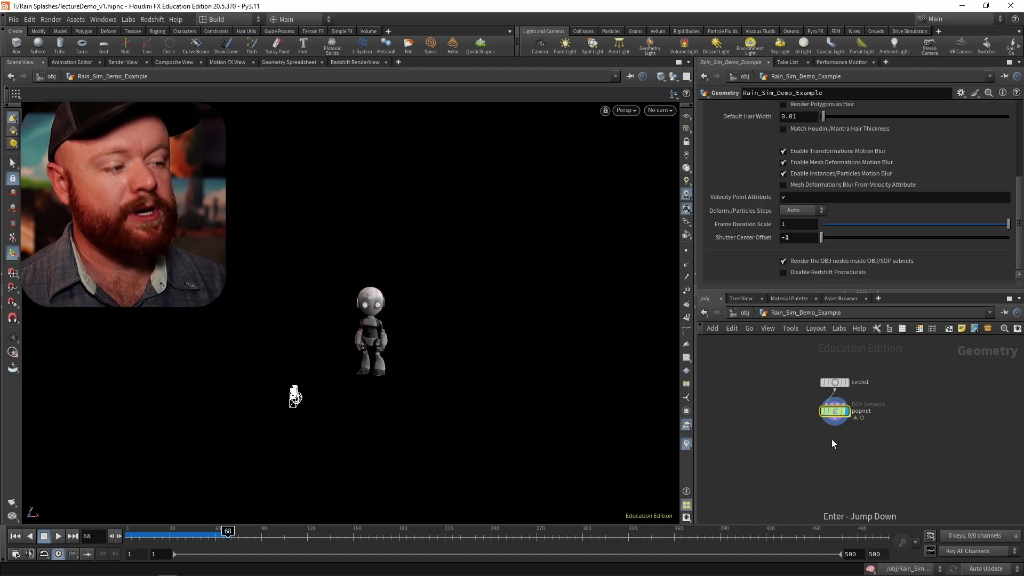
Step: Append an Attribute Create node after popnet
left_click(853, 382)
key("Tab")
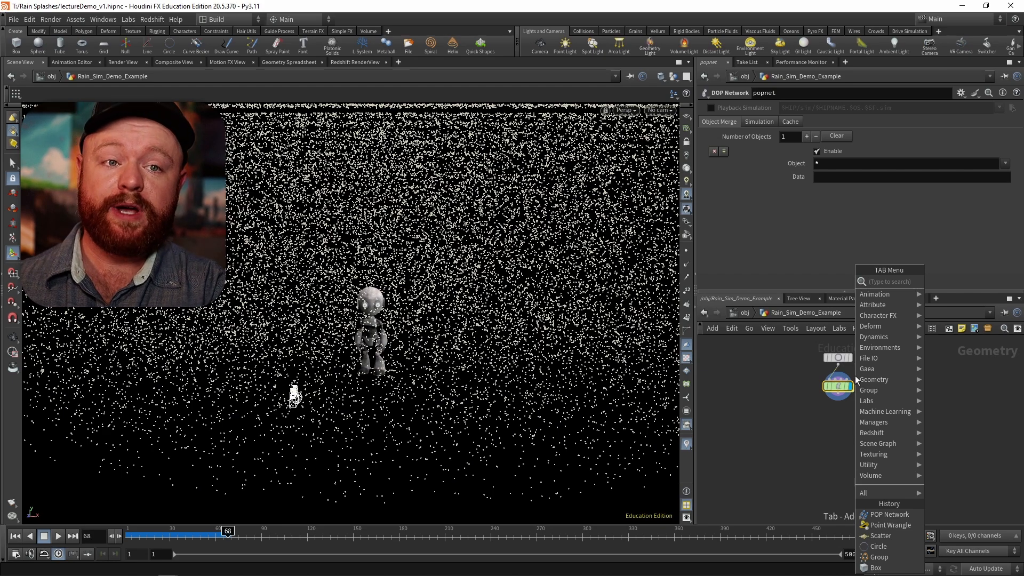
key("Tab")
type("a")
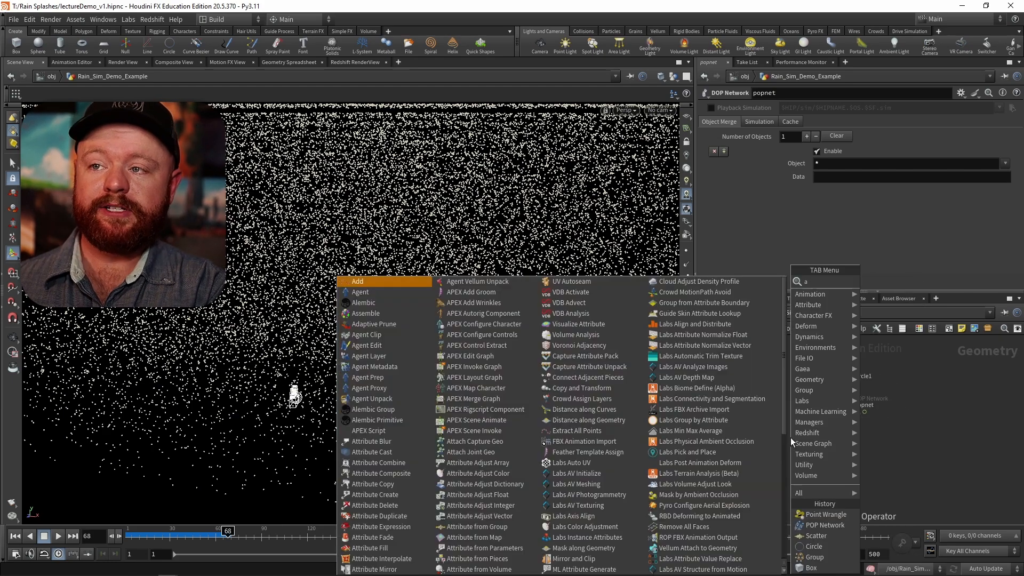
type("ttrib cre")
key("Return")
key("Return")
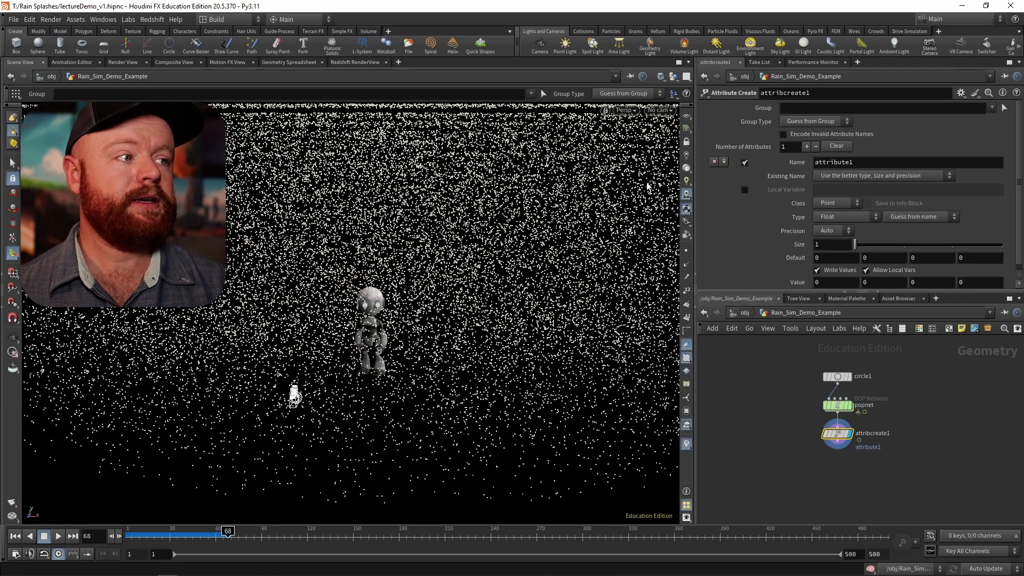
Step: Name the new attribute pscale and set its default value to .01
left_click_drag(878, 162, 741, 167)
type("pscale")
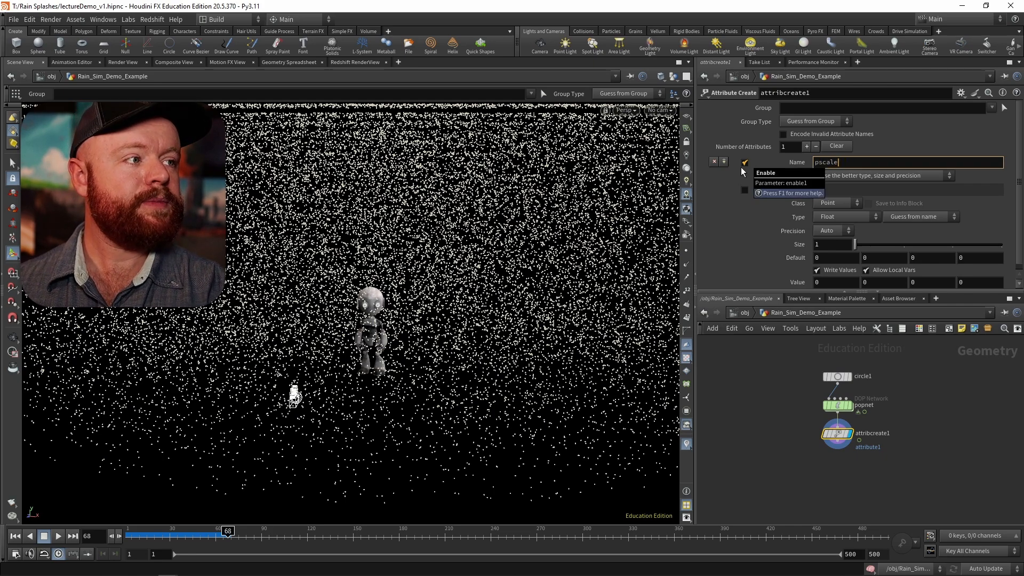
key("Return")
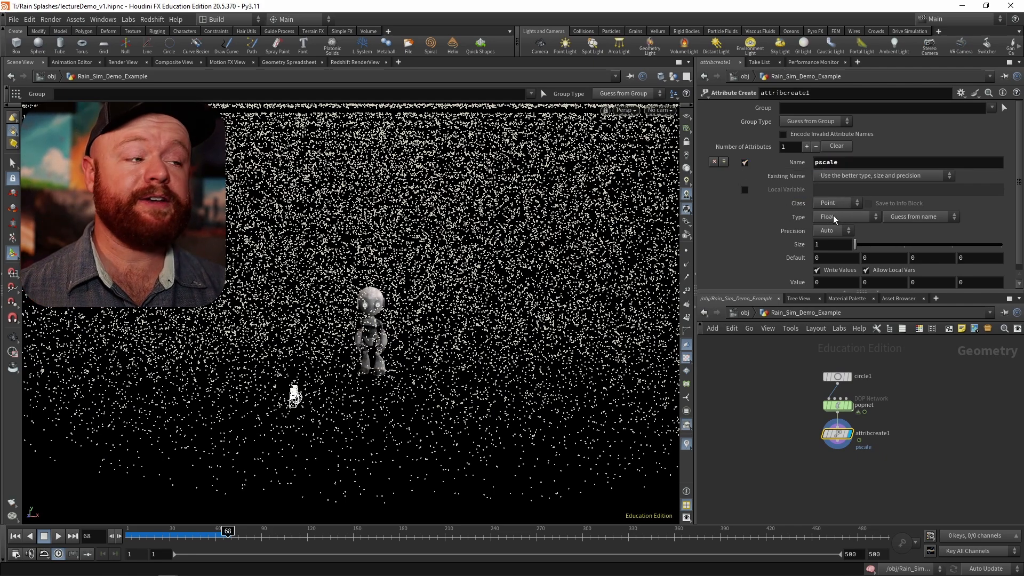
left_click(834, 259)
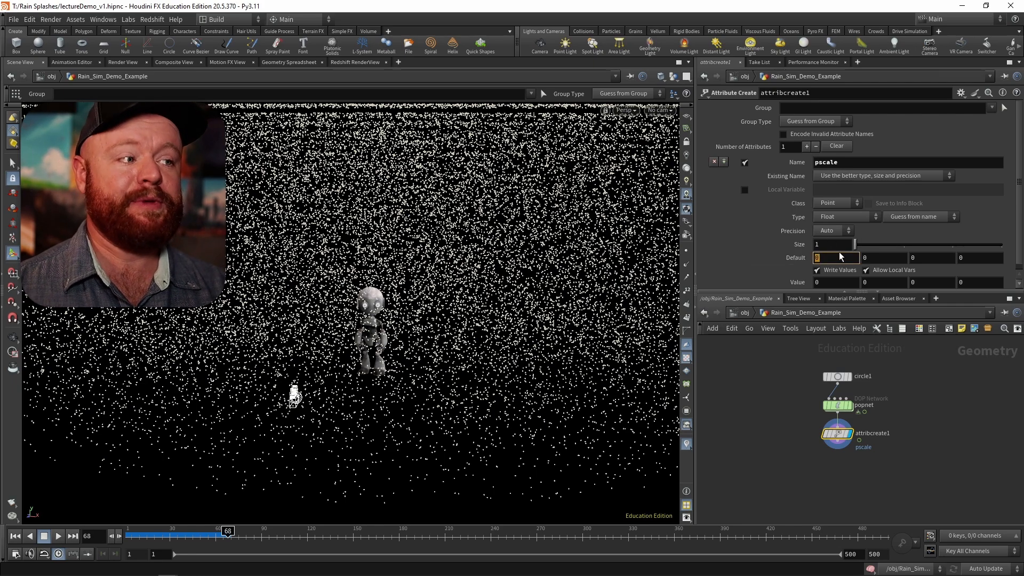
type(".01")
key("Return")
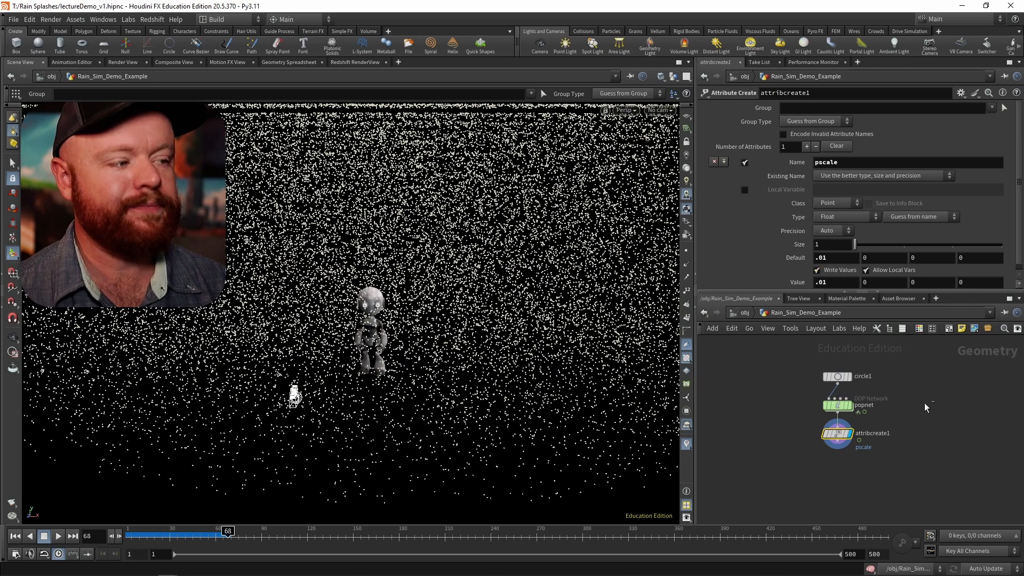
Step: Add a Material Network beside the particle nodes and go inside it
key("Tab")
type("matnet")
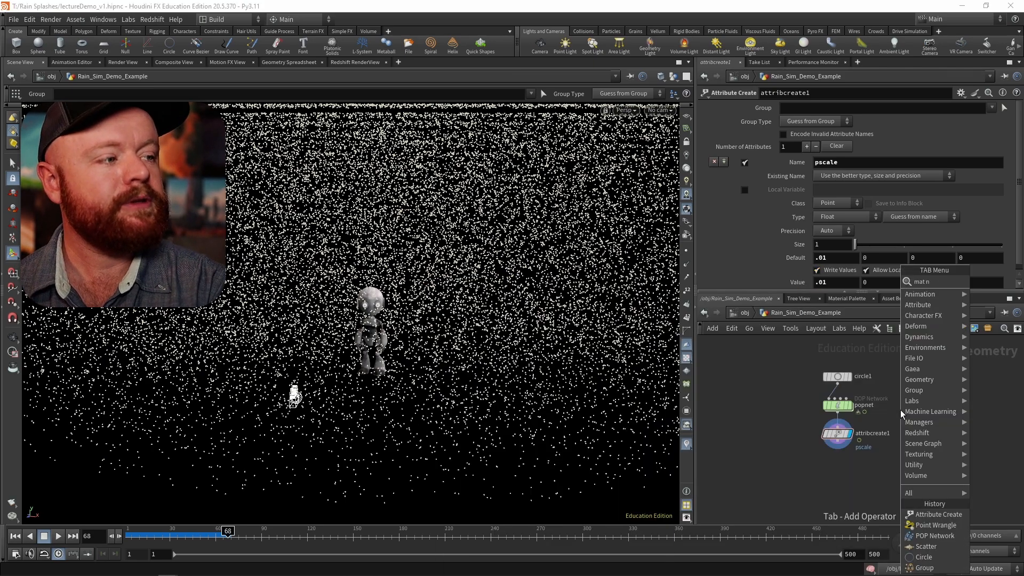
key("Return")
key("Return")
key("Return")
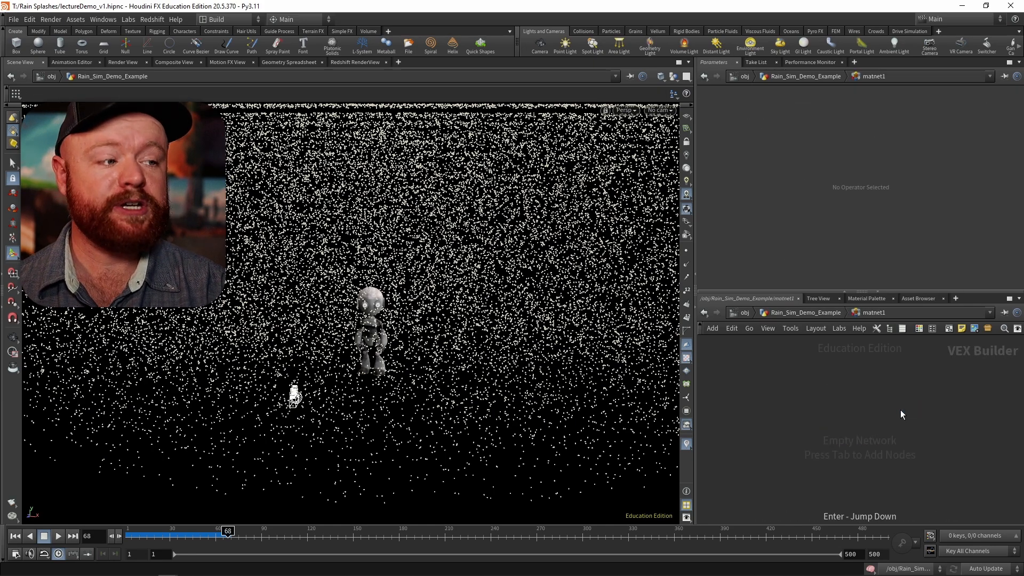
Step: Add an RS Material Builder to the empty material network and rename it Water_Mat
key("Tab")
type("rs mat bui")
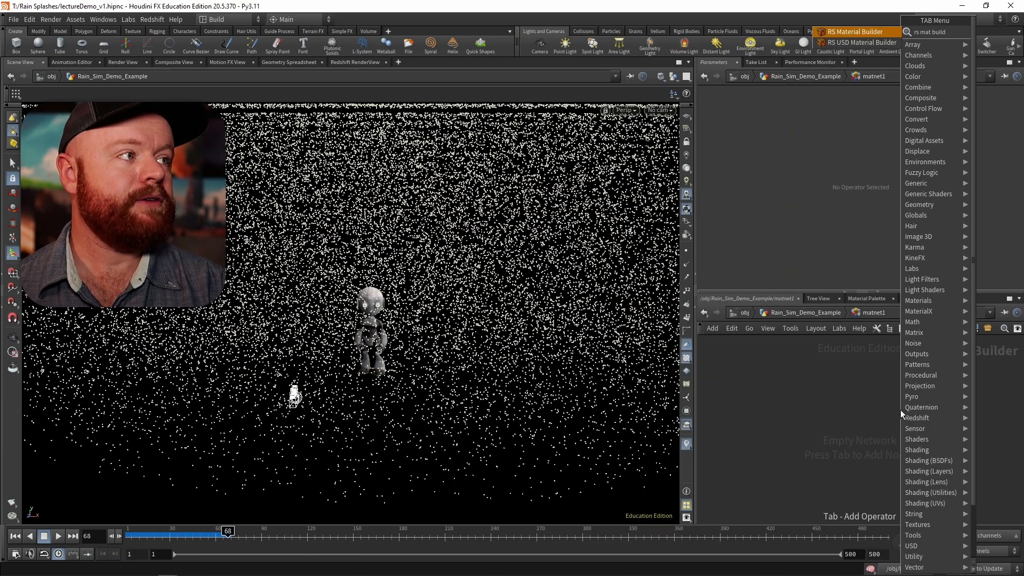
key("Return")
left_click(860, 414)
left_click(862, 408)
left_click_drag(860, 414, 772, 398)
type("Wa")
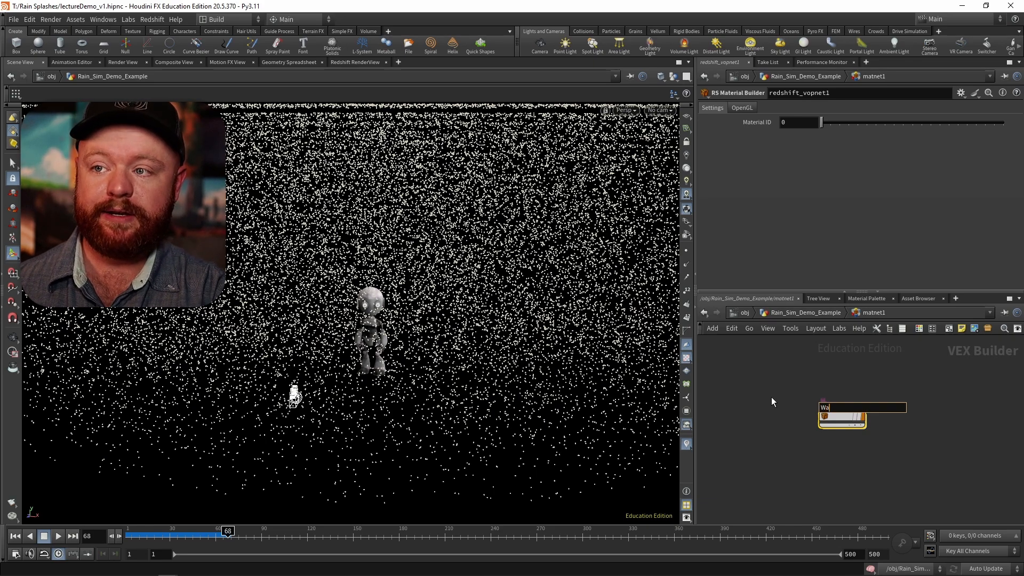
type("ter_Mat")
key("Return")
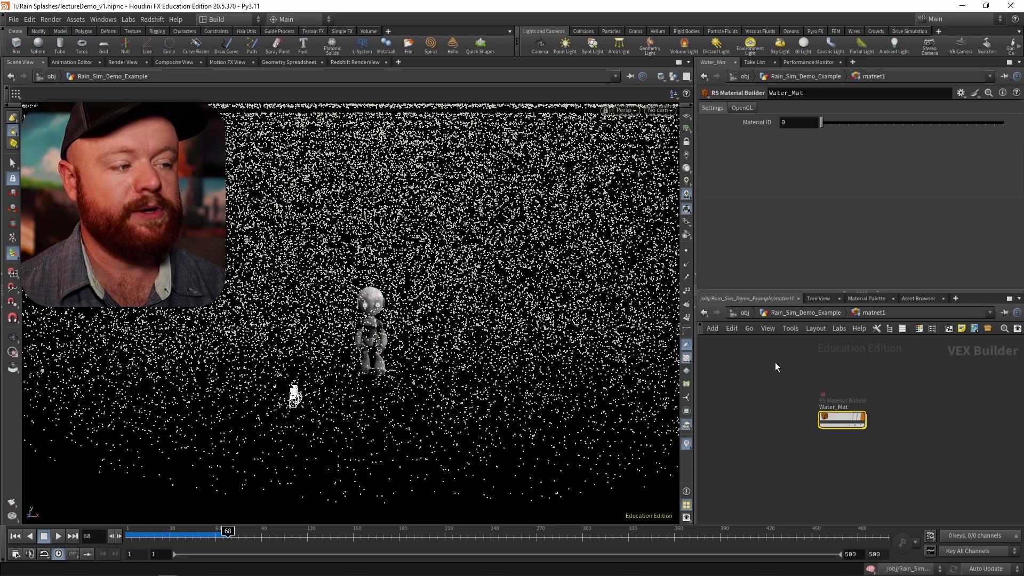
Step: Open Water_Mat and, on its Standard Material, set the reflection roughness to 0 and adjust the reflection IOR
double_click(843, 419)
left_click(800, 392)
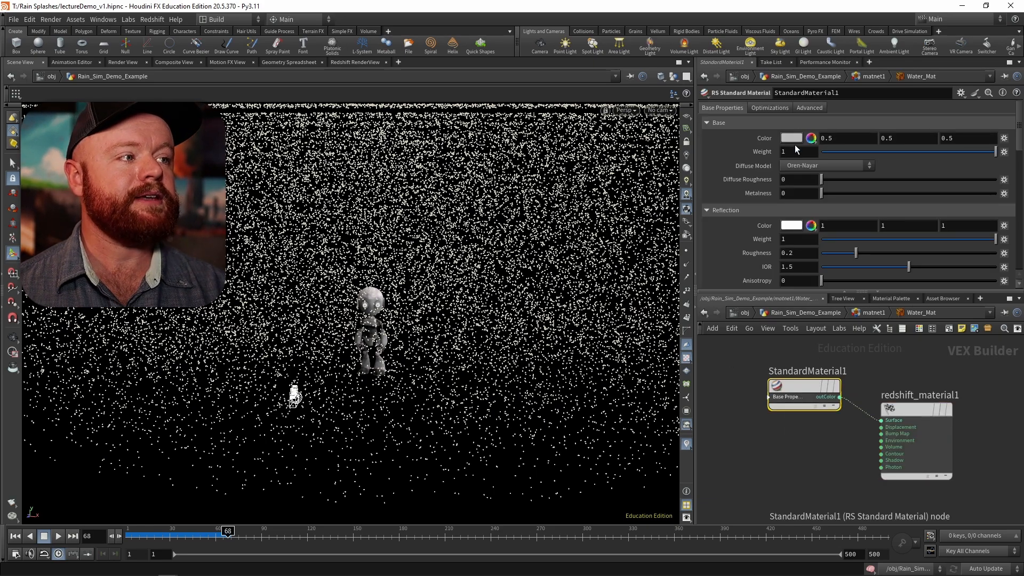
double_click(798, 252)
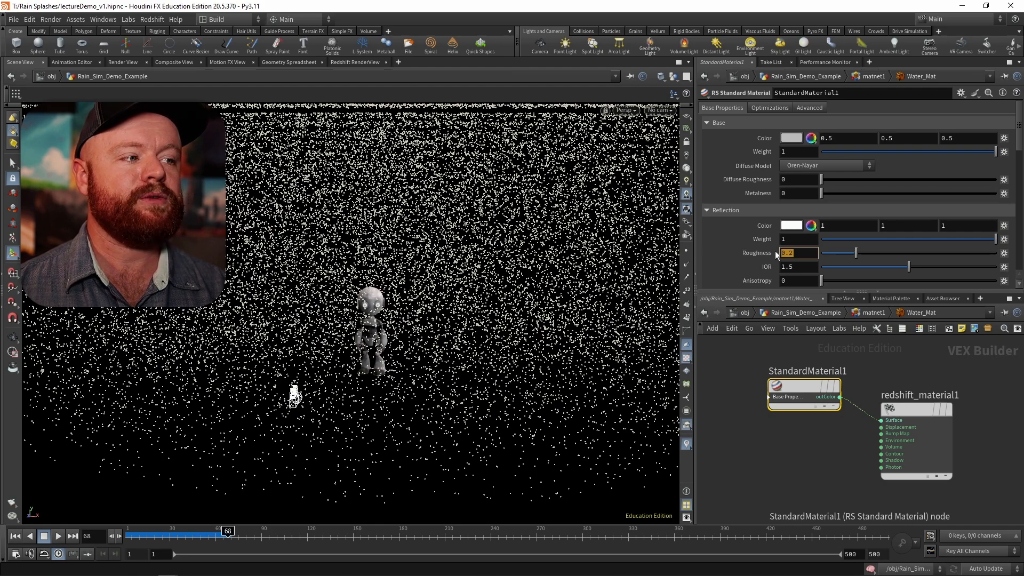
type("0")
key("Return")
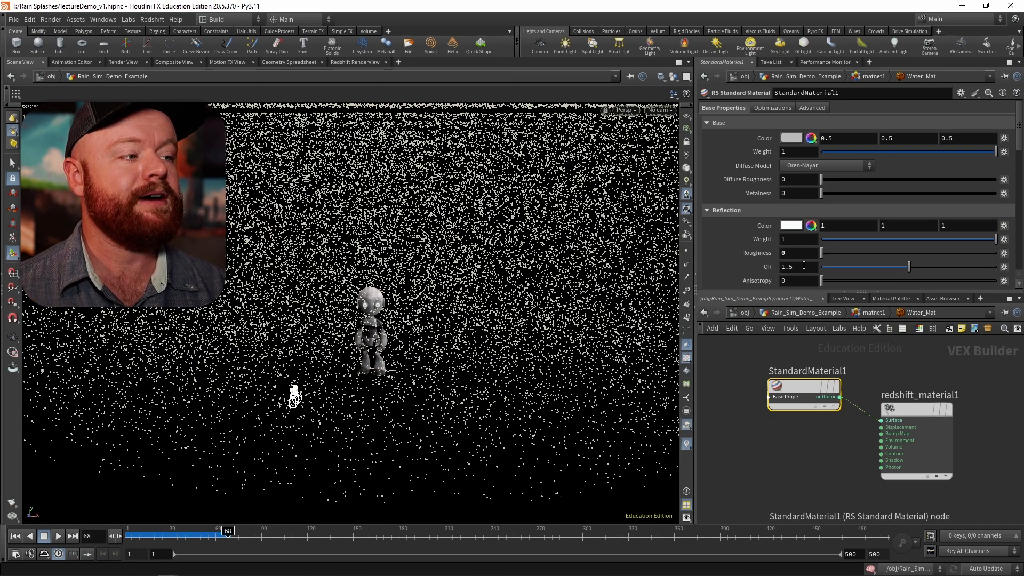
double_click(783, 266)
type("1.")
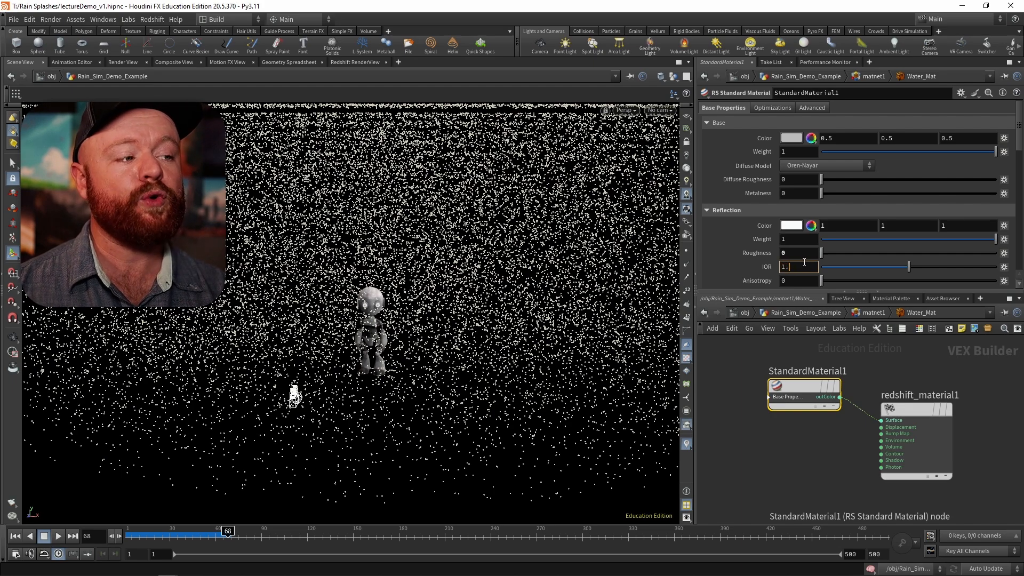
key("Return")
Step: Set the Standard Material's transmission weight to 1
left_click_drag(1020, 149, 1019, 188)
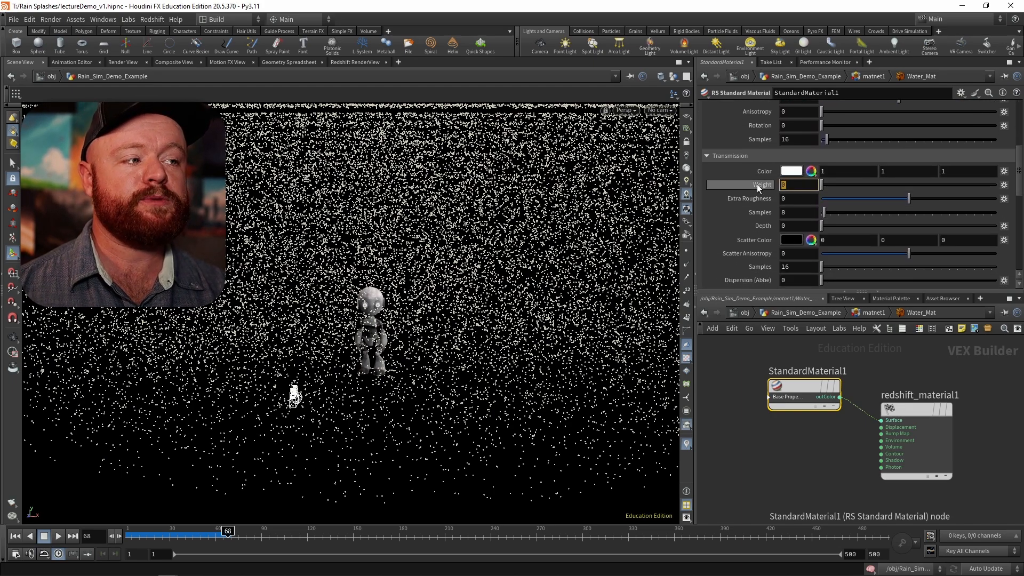
double_click(788, 184)
type("1")
key("Return")
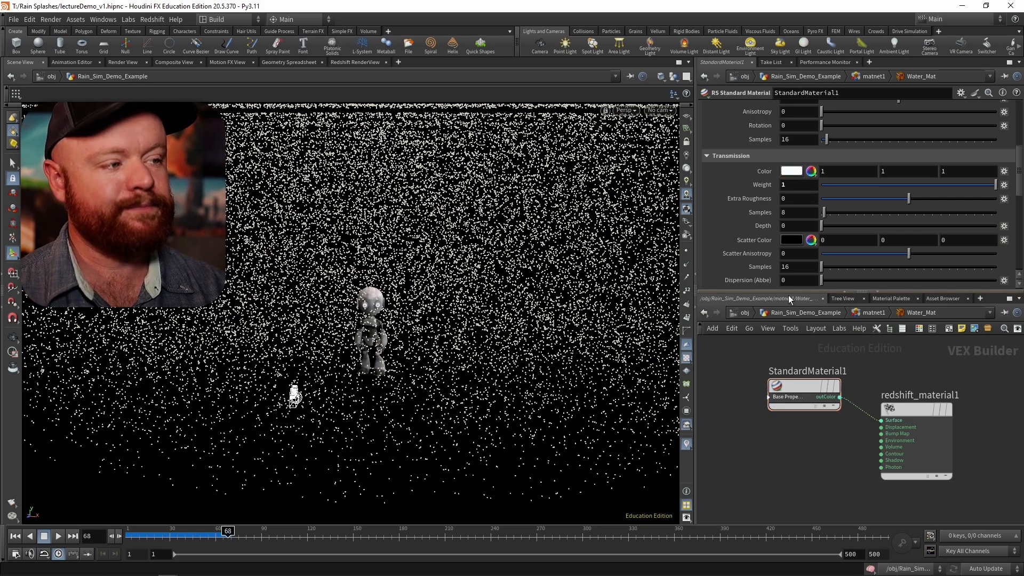
Step: At the object level, display Rain_Sim_Demo_Example and change its material path to matnet1/Water_Mat/
left_click(745, 313)
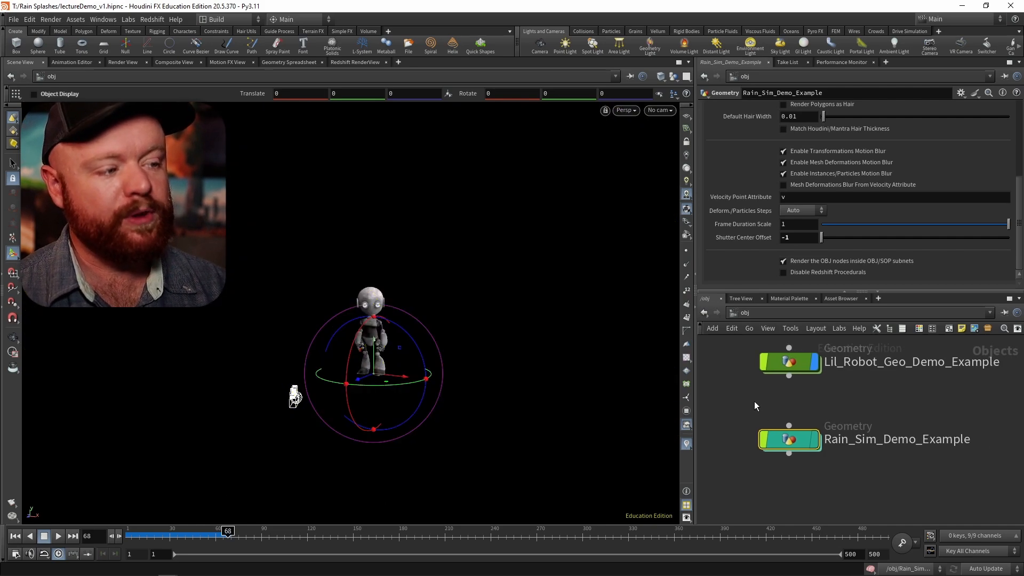
left_click(814, 439)
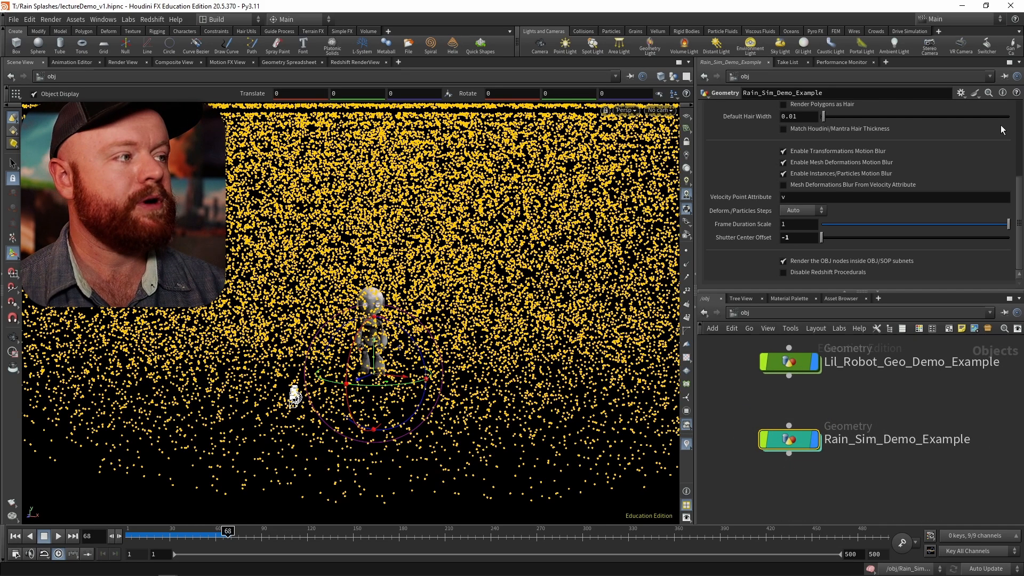
scroll(1018, 128, "up", 4)
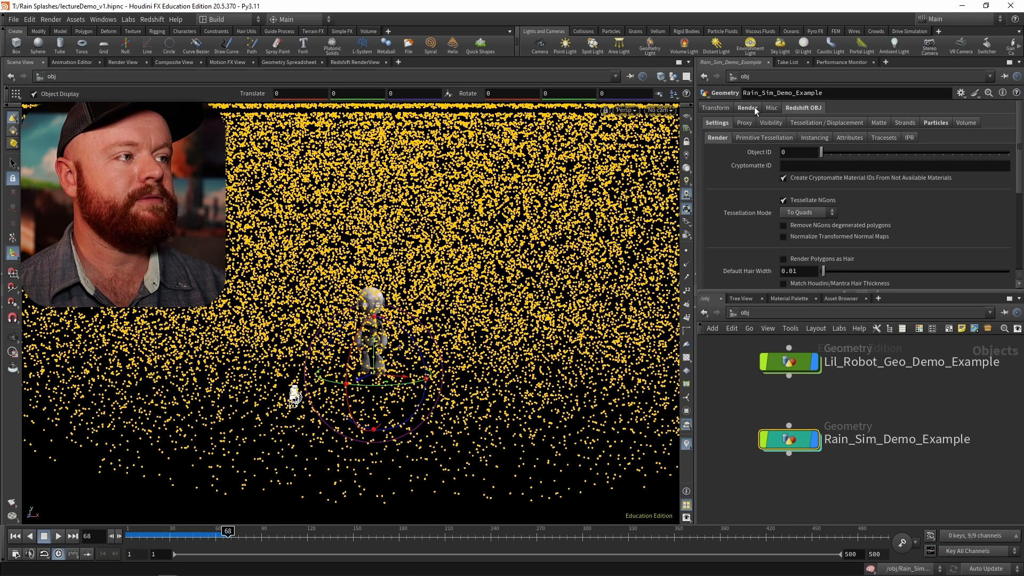
left_click(754, 107)
left_click_drag(873, 122, 814, 124)
key("BackSpace")
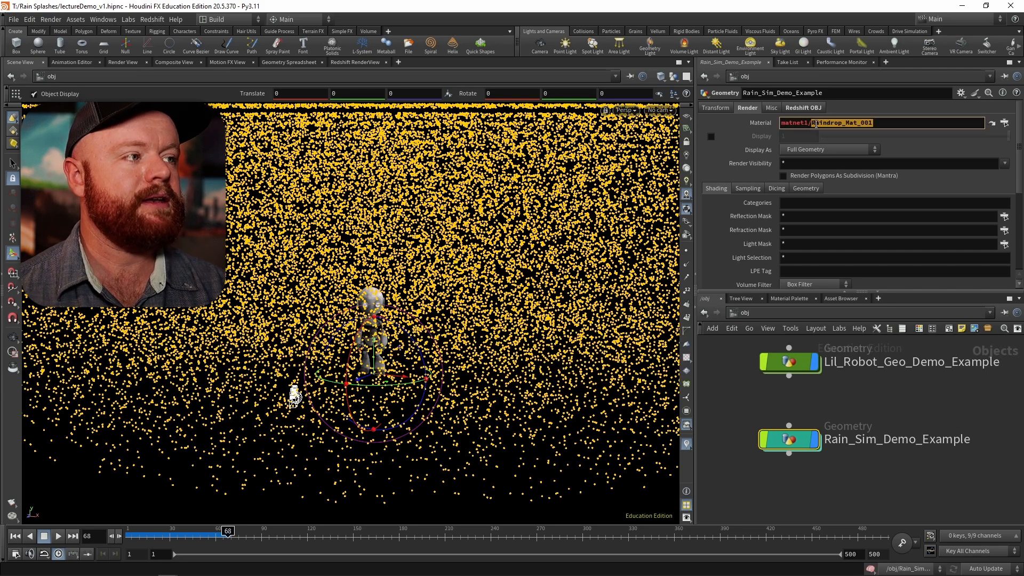
left_click(847, 139)
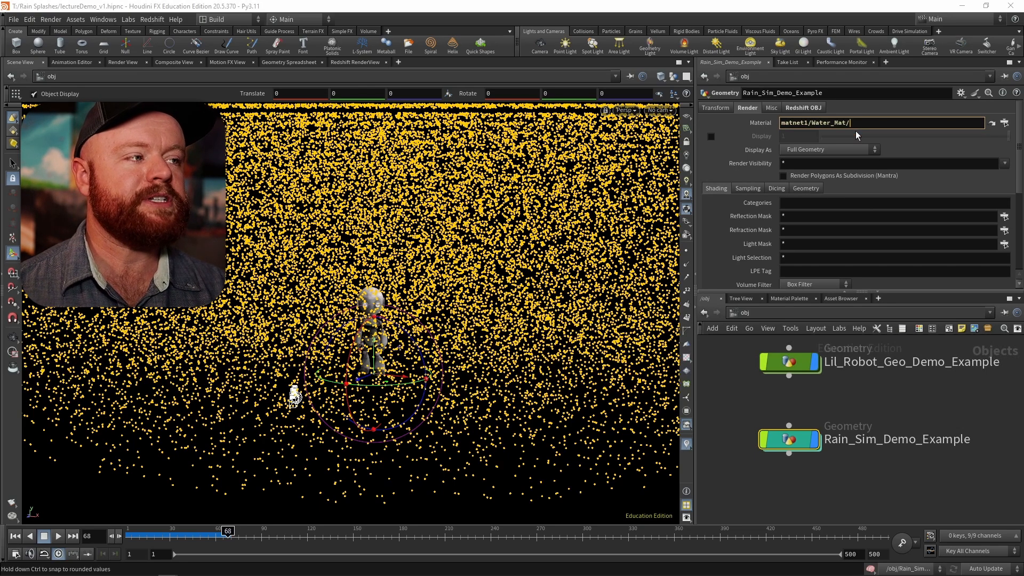
key("Return")
Step: Inside Rain_Sim_Demo_Example, set both the default and the value of the Attribute Create node's pscale attribute to .0075
left_click(788, 439)
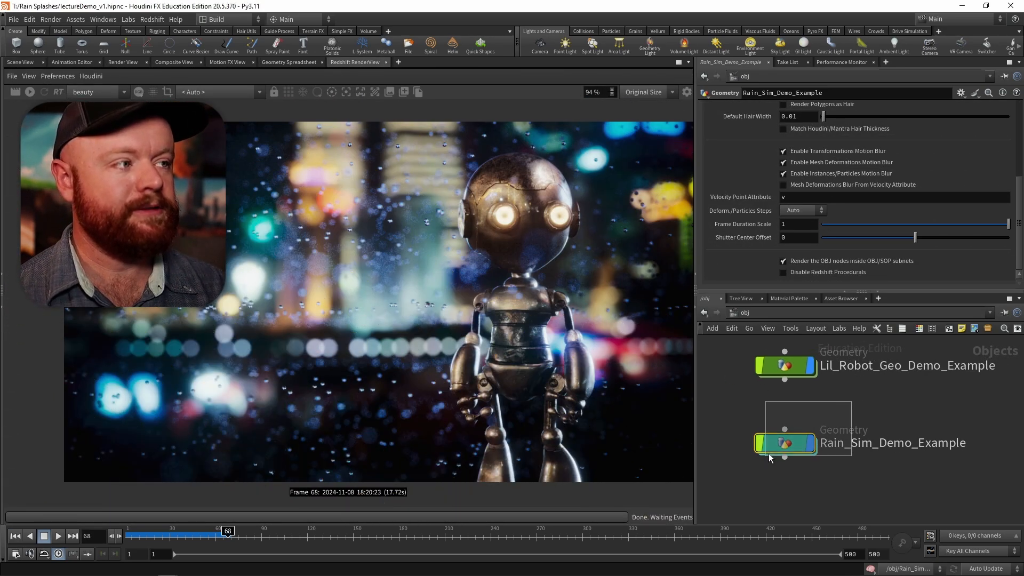
left_click(771, 448)
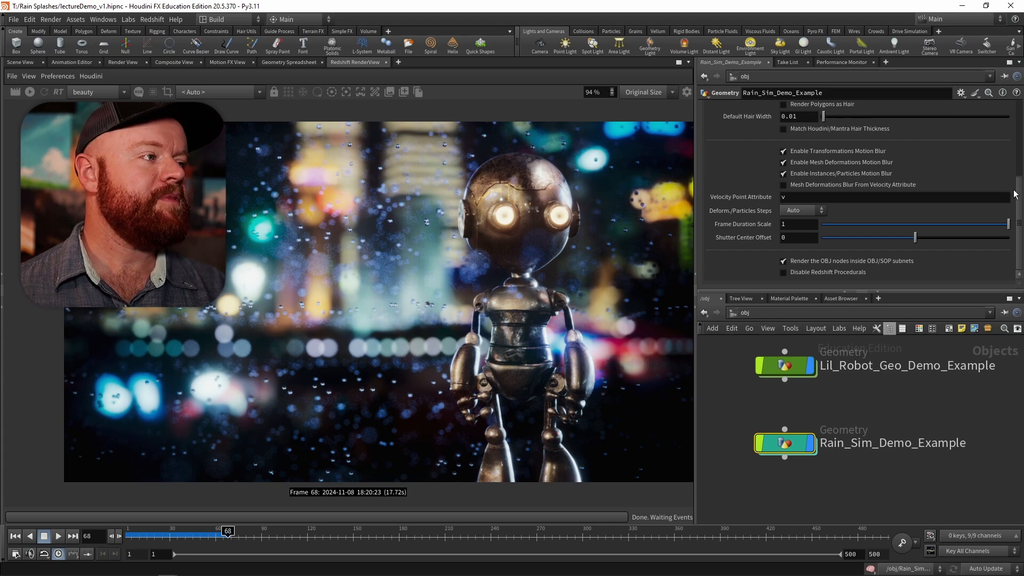
left_click_drag(1019, 195, 1005, 142)
scroll(1005, 142, "down", 1)
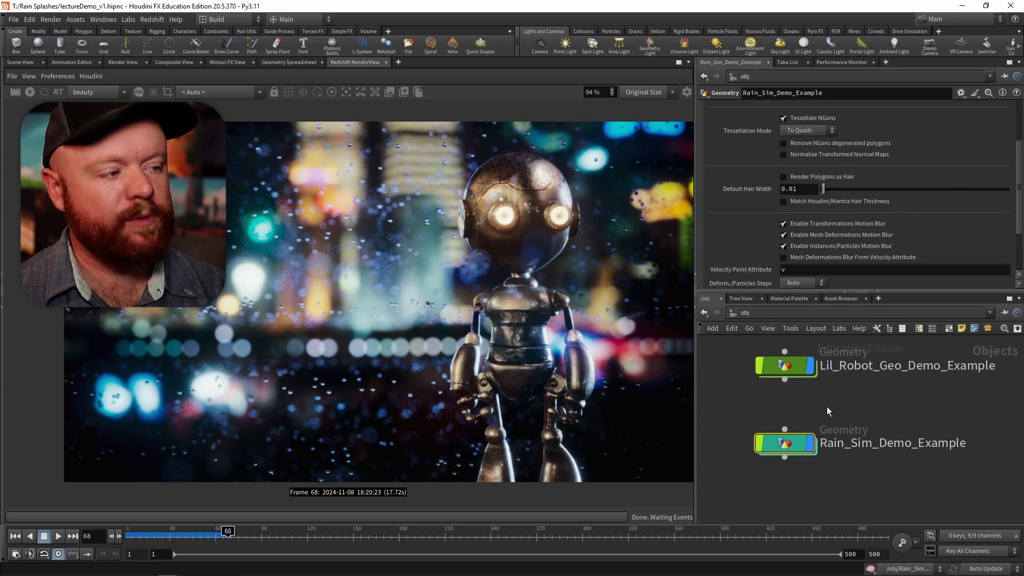
key("Return")
left_click_drag(850, 447, 850, 447)
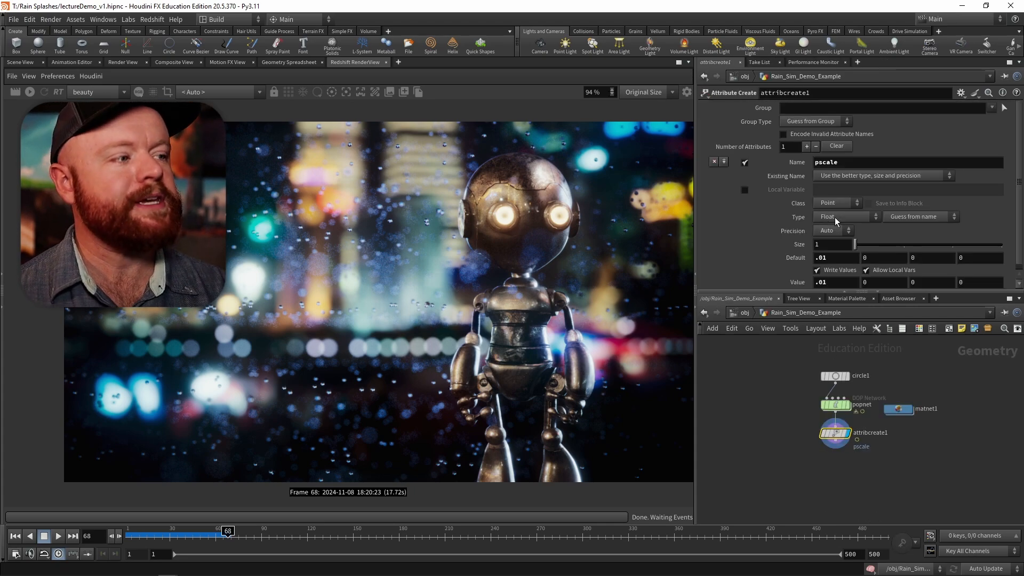
left_click(833, 256)
type("075")
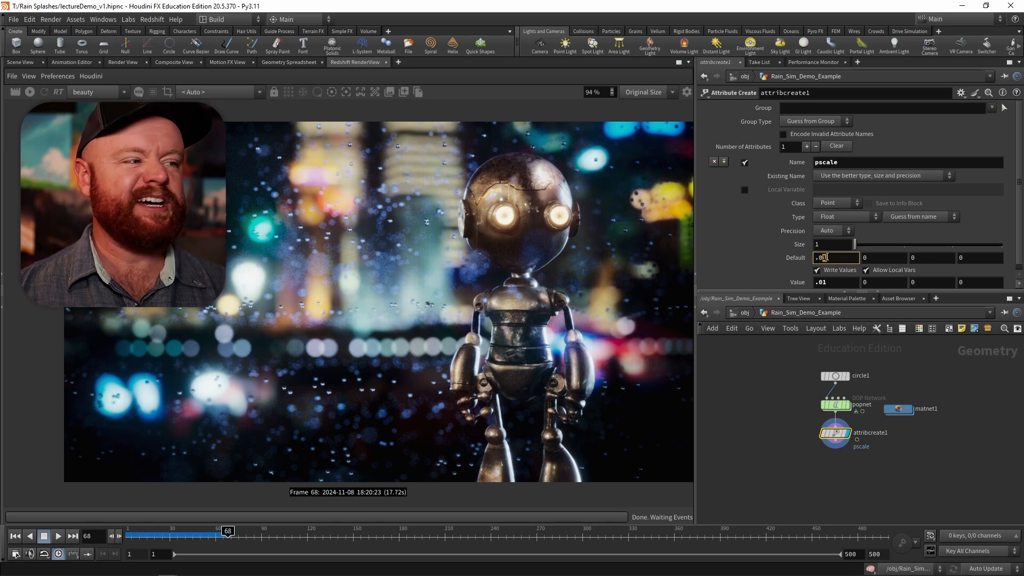
left_click(824, 282)
type(".0075")
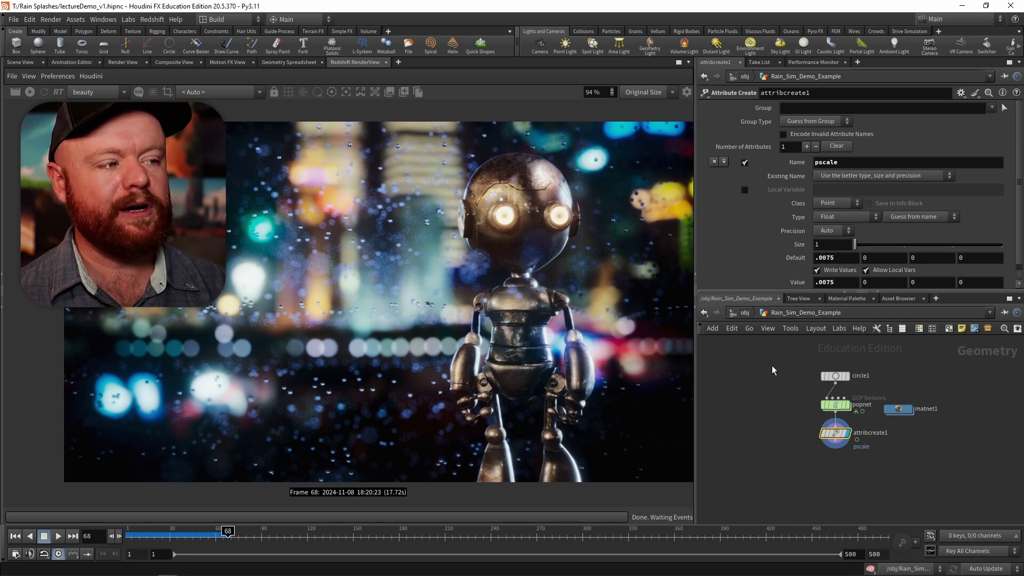
Step: Go to the output network and switch Redshift_ROP1's Redshift settings to Advanced mode
left_click(745, 313)
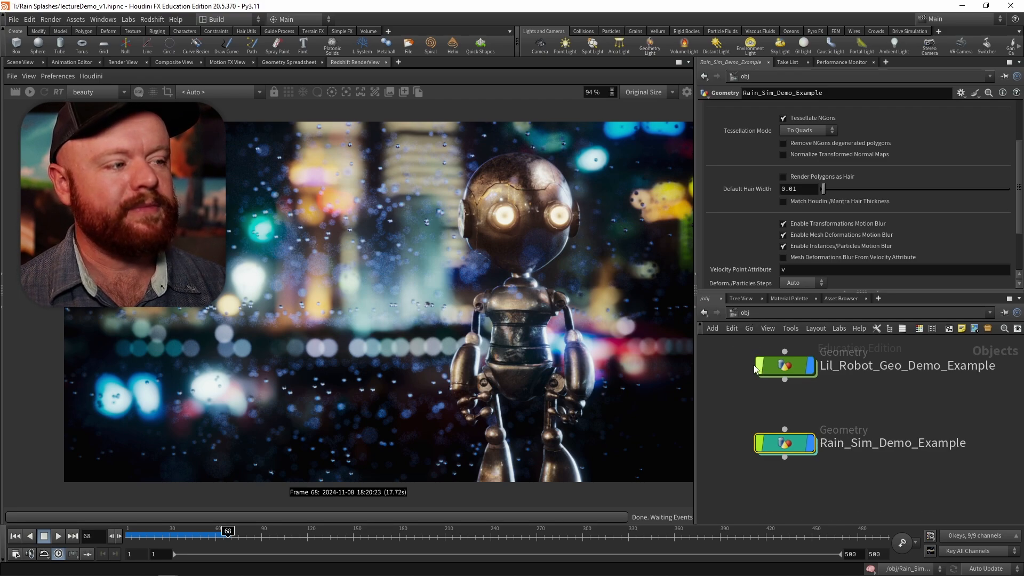
left_click(753, 314)
left_click(768, 372)
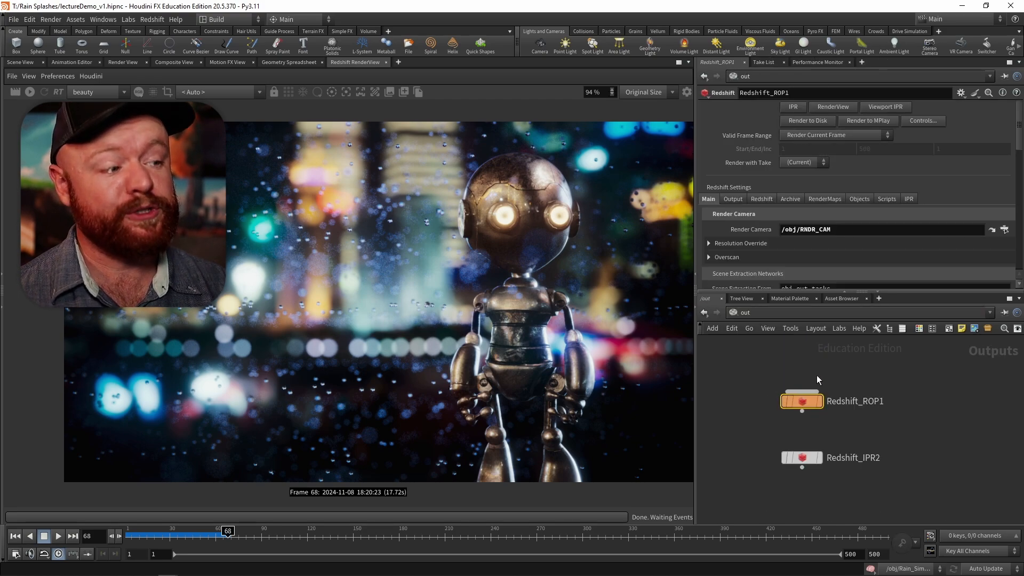
left_click(761, 199)
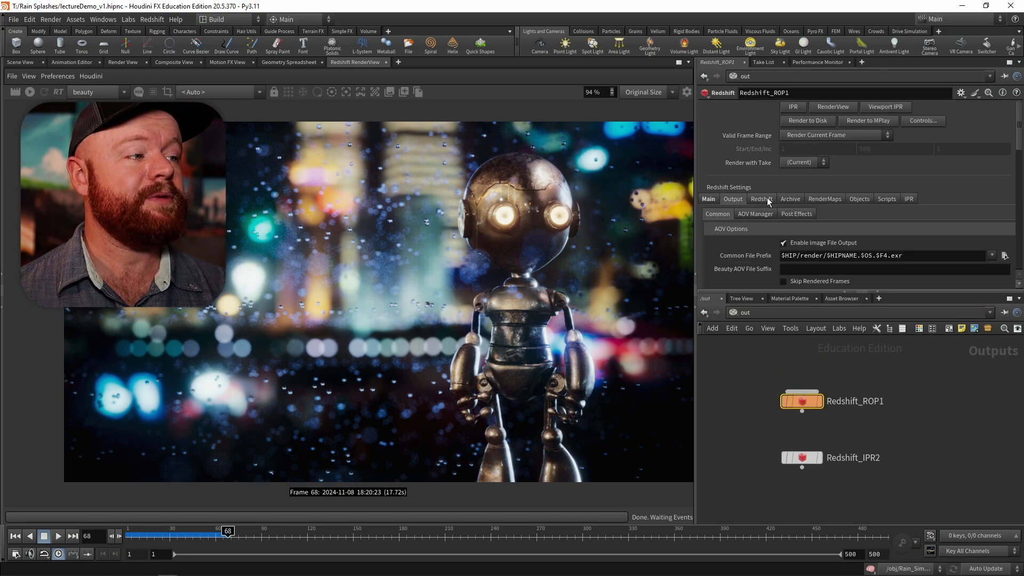
left_click(761, 198)
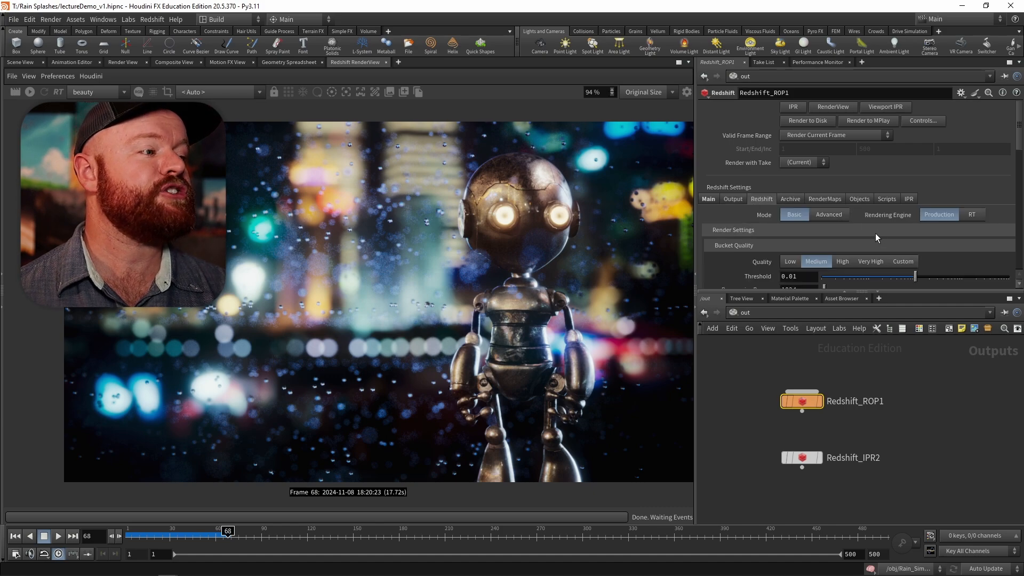
left_click(829, 216)
Step: Enable motion blur with Instances/Particles Blur on Redshift_ROP1 and start an interactive render in the Redshift RenderView
left_click(762, 230)
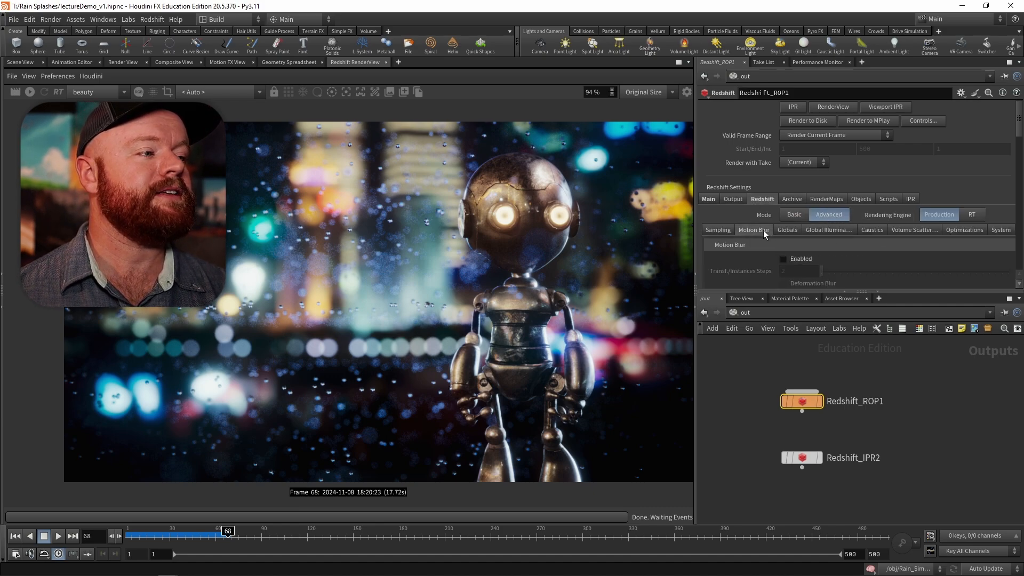
scroll(1019, 140, "down", 3)
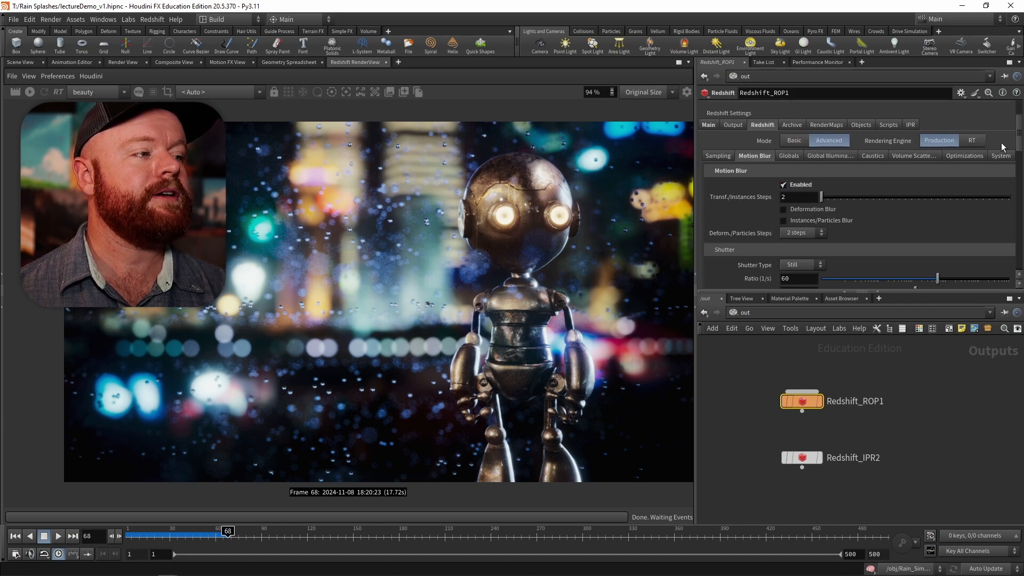
left_click(800, 223)
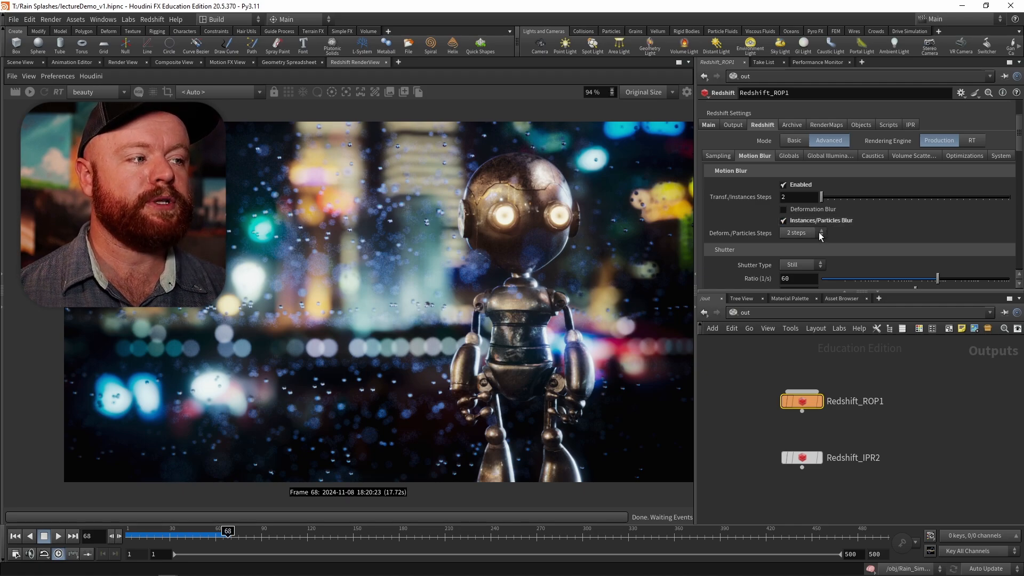
left_click(29, 93)
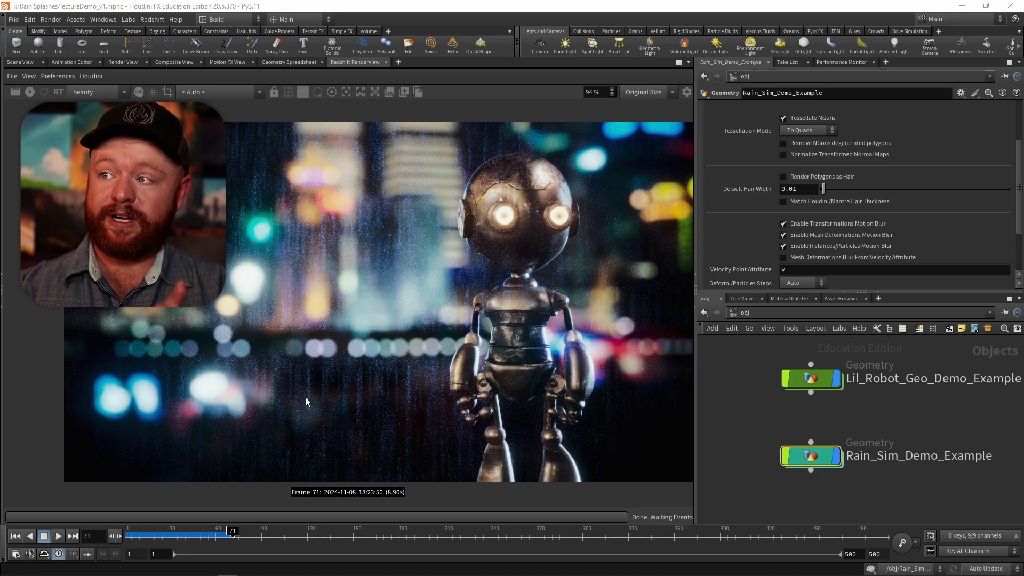
Step: Inspect the motion-blurred rain streaks in the render against the out-of-focus city background
left_click_drag(374, 264, 394, 263)
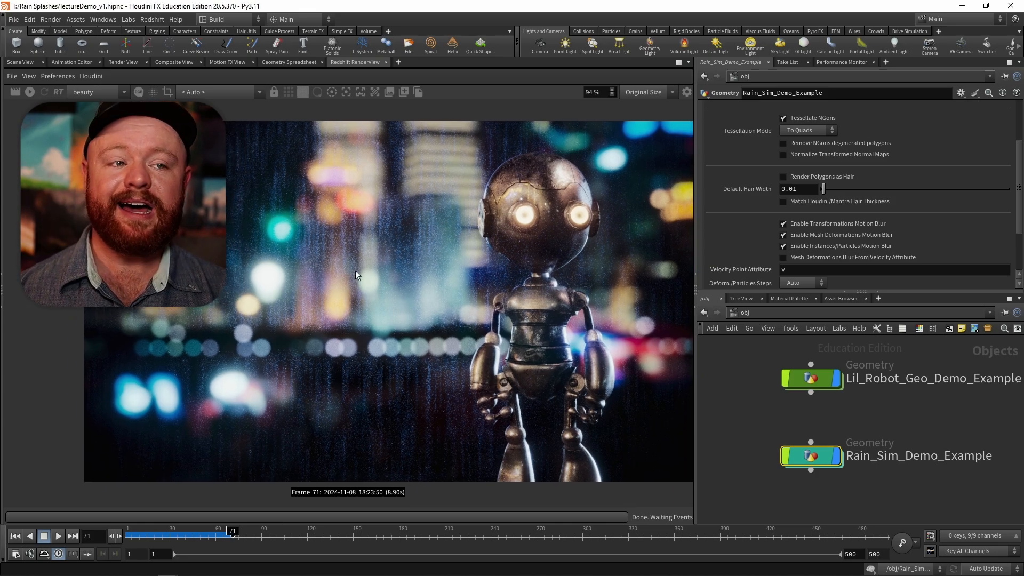
scroll(356, 271, "up", 7)
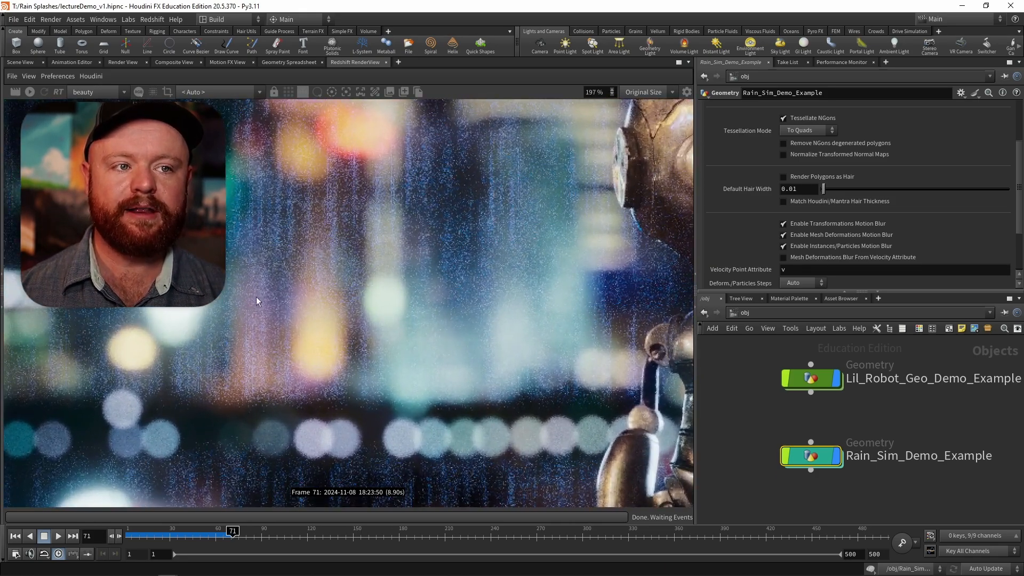
scroll(256, 297, "up", 1)
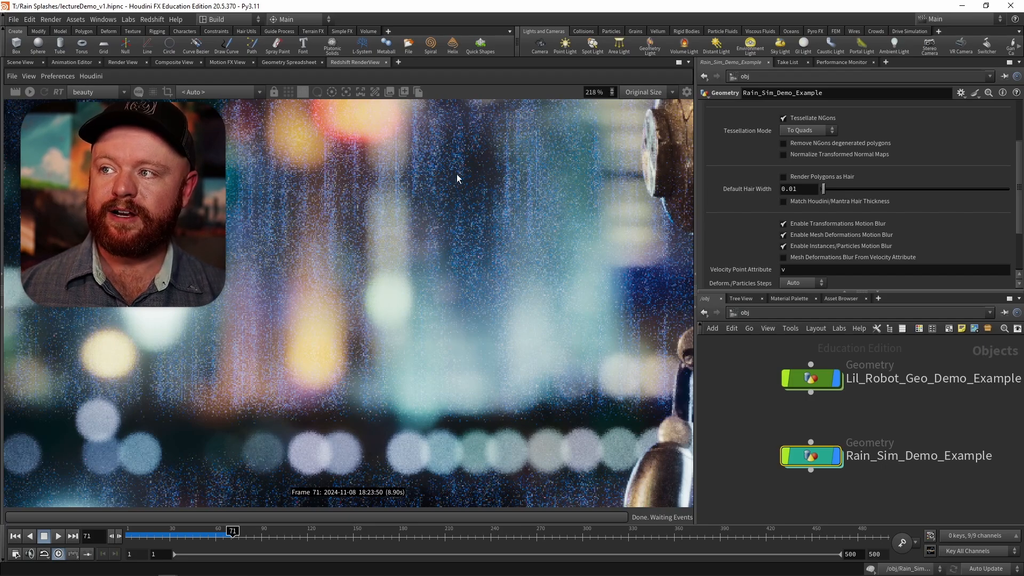
middle_click_drag(424, 234, 442, 285, "alt")
right_click_drag(443, 285, 380, 283, "alt")
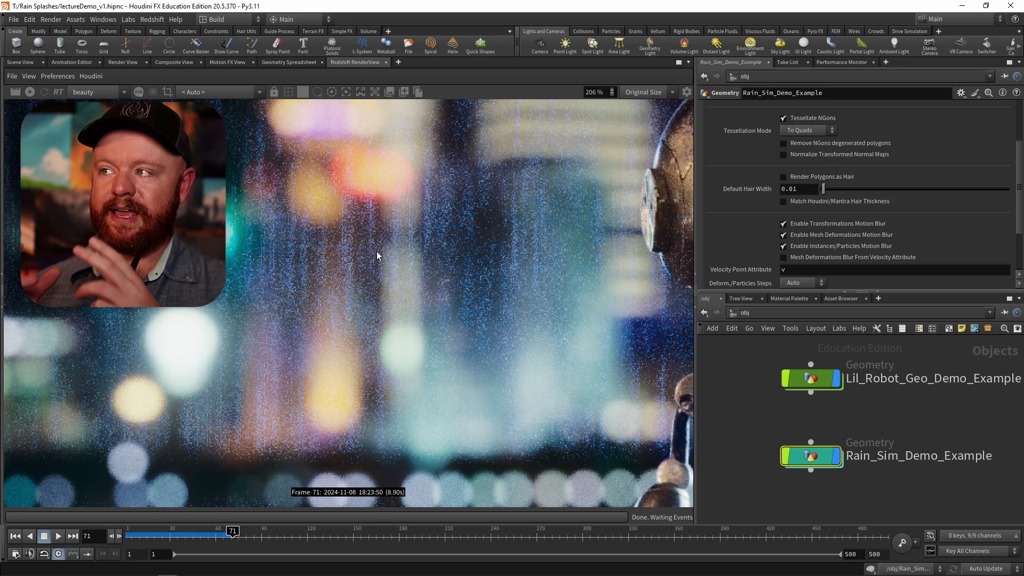
scroll(377, 251, "down", 5)
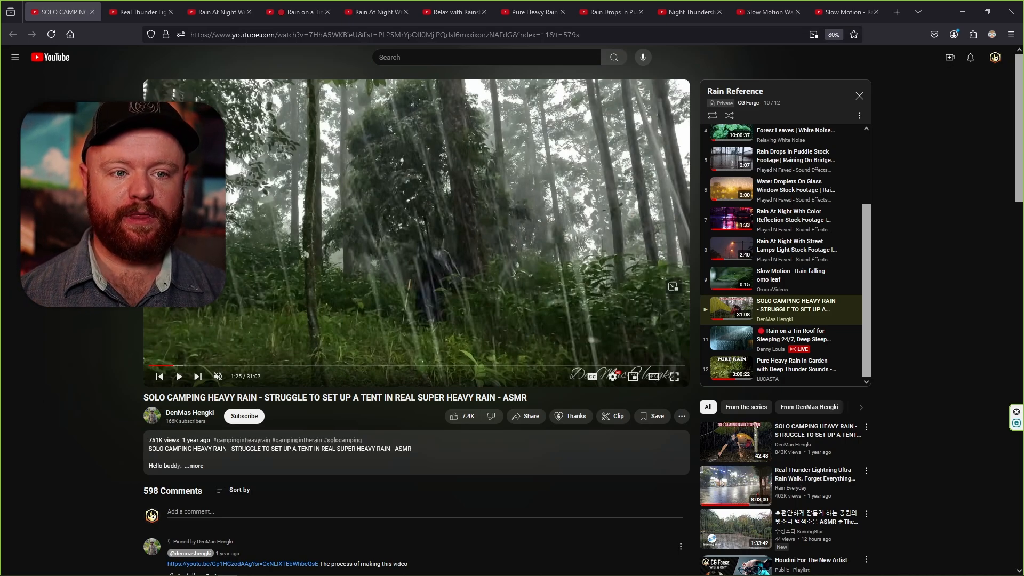
Step: Switch to the YouTube rain references in the browser and study the heavy-rain camping and thunderstorm street walk videos
key("space")
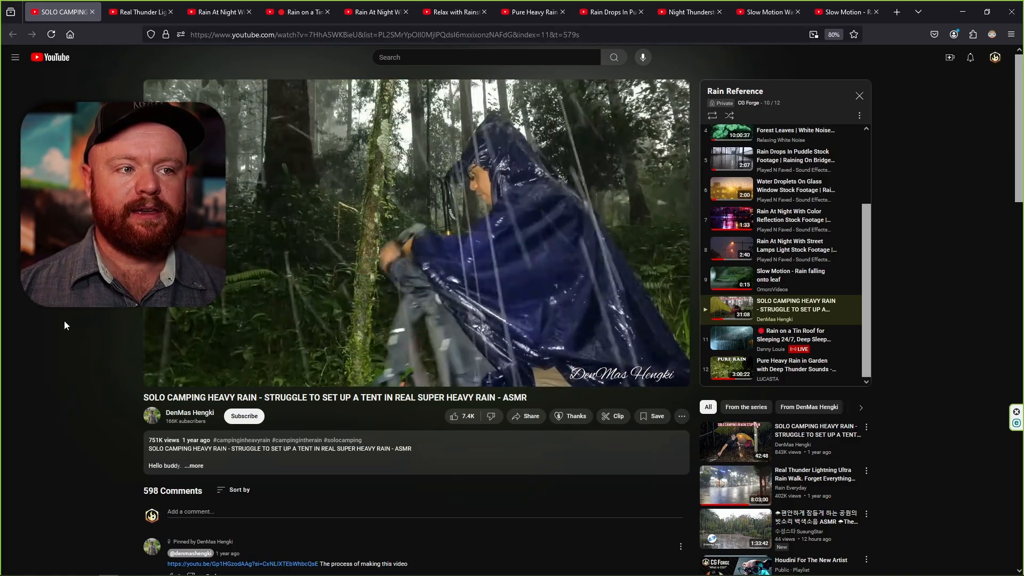
left_click(184, 261)
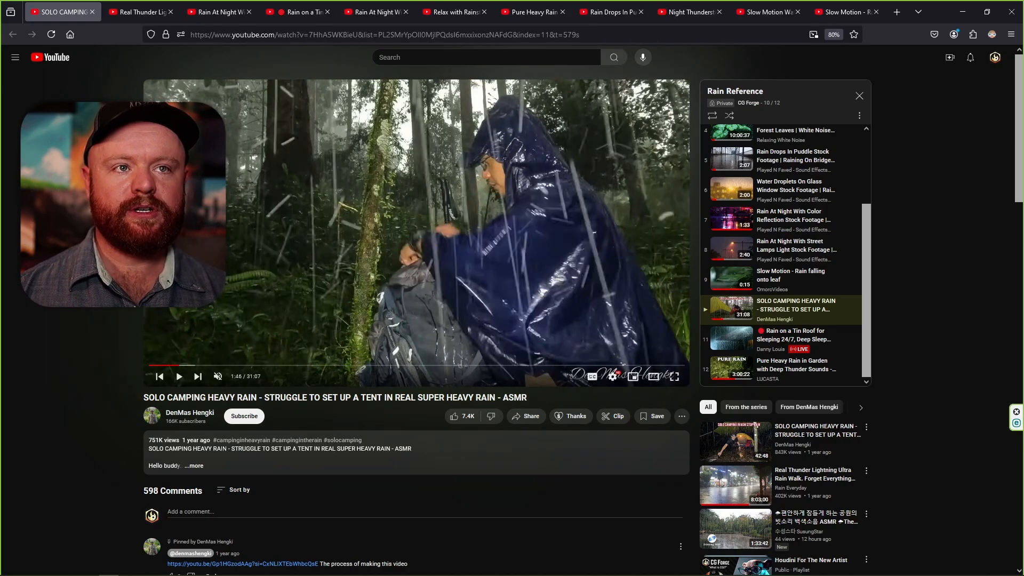
left_click(128, 13)
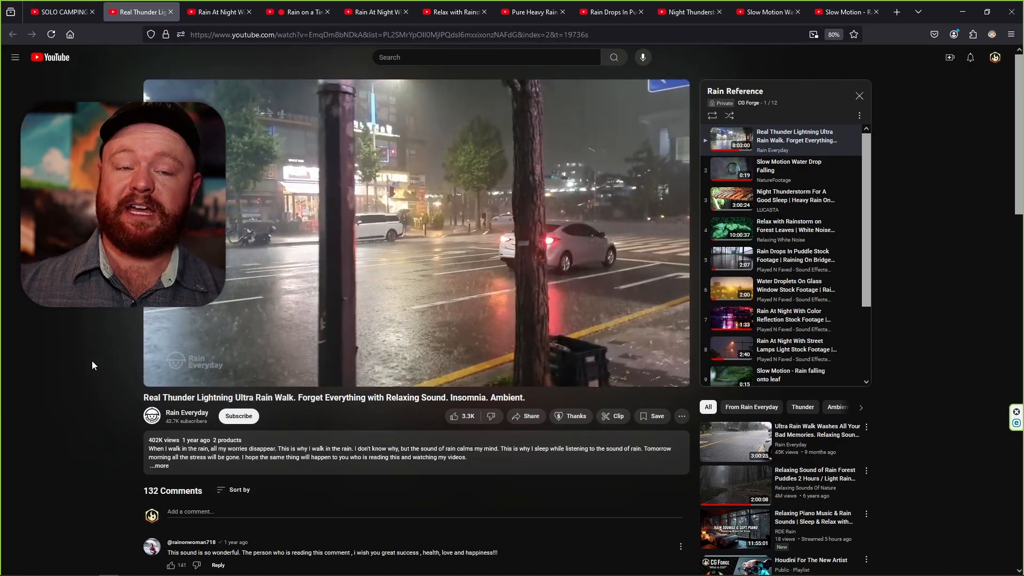
left_click(231, 257)
Step: Study the rain in the night city color reflection footage and the Rain on a Tin Roof video
left_click(219, 13)
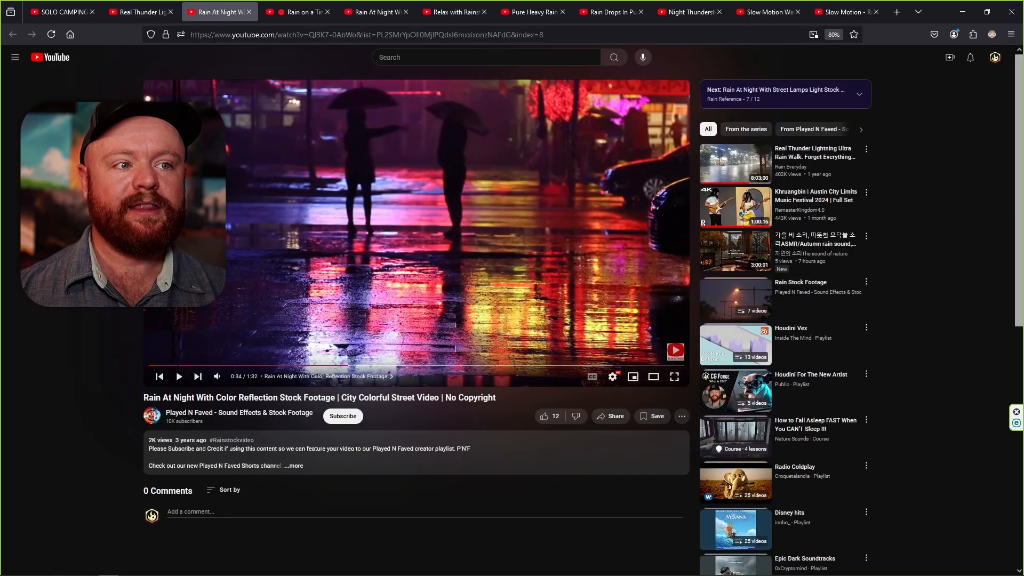
left_click(187, 250)
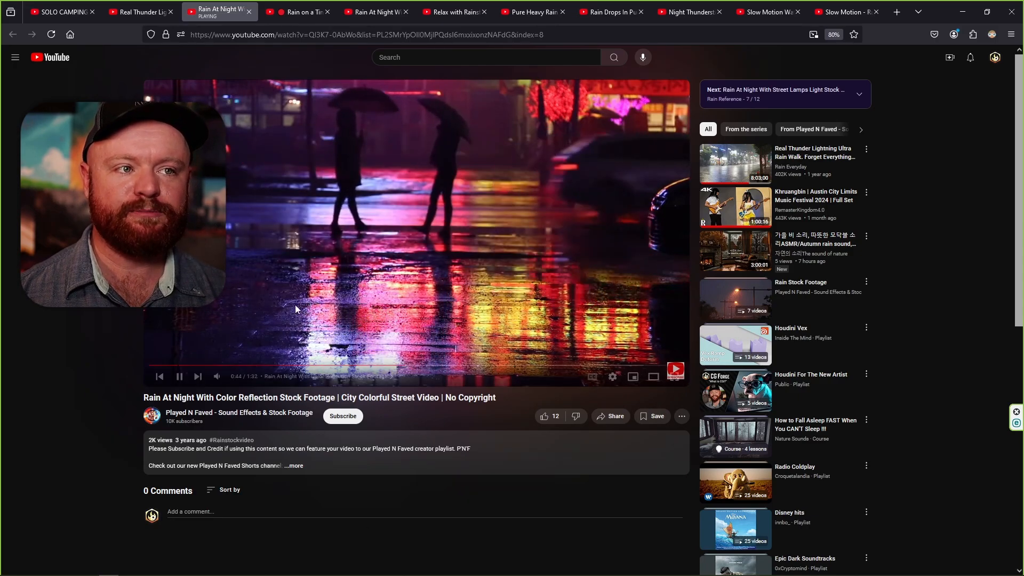
left_click(280, 132)
left_click(300, 13)
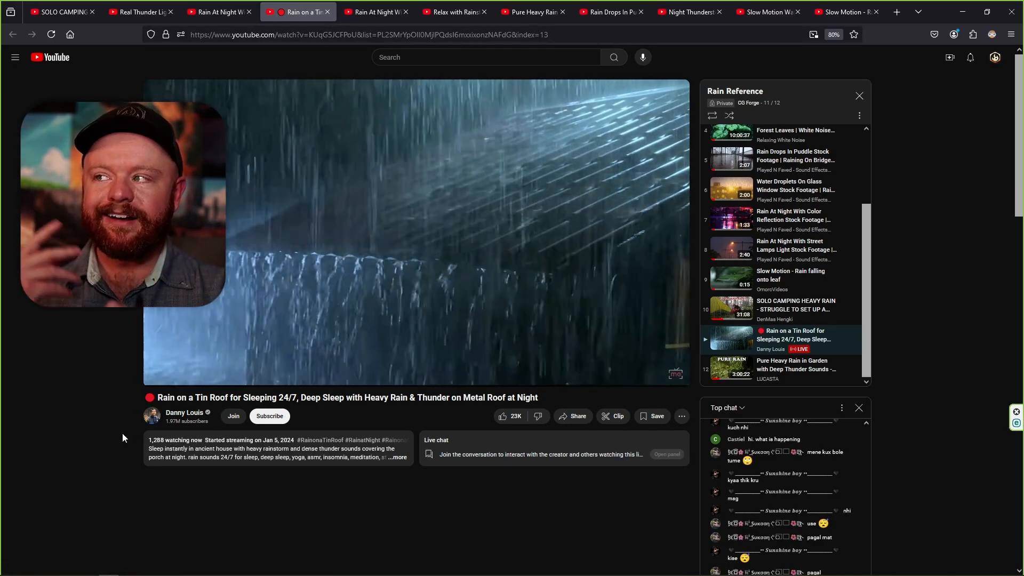
key("space")
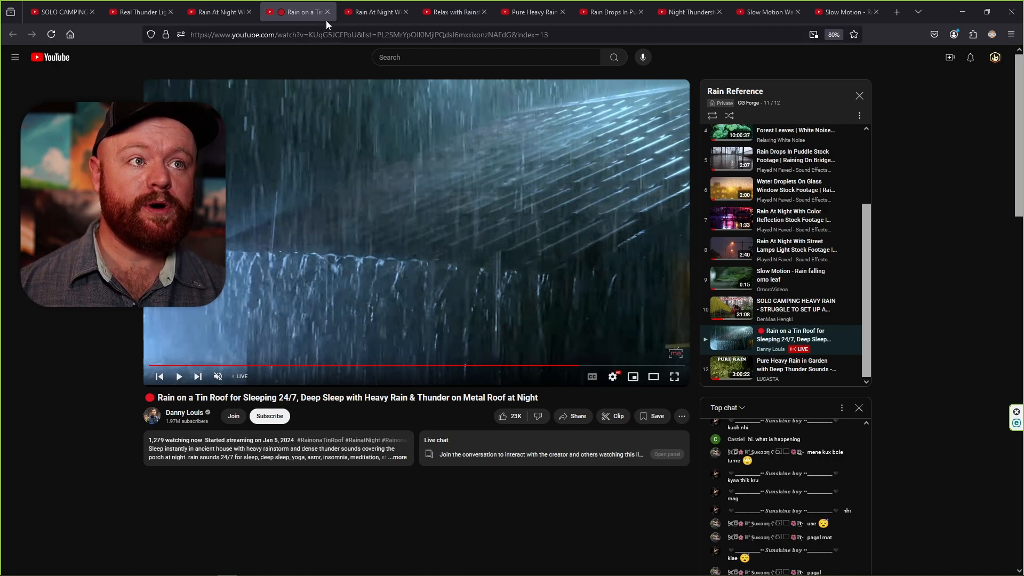
Step: Study the rain in the night street lamps footage and the rainstorm on forest leaves video
left_click(377, 6)
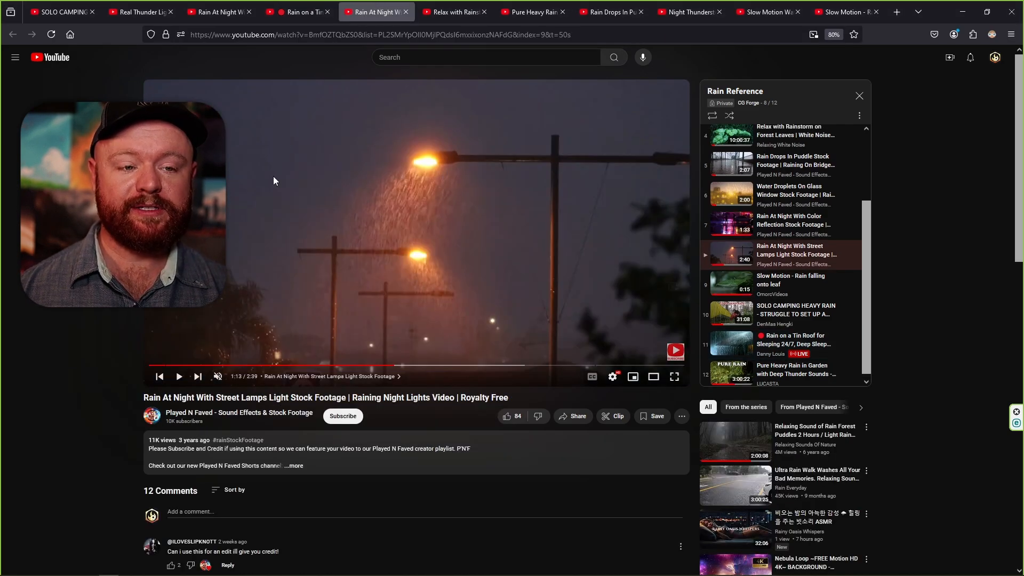
left_click(179, 377)
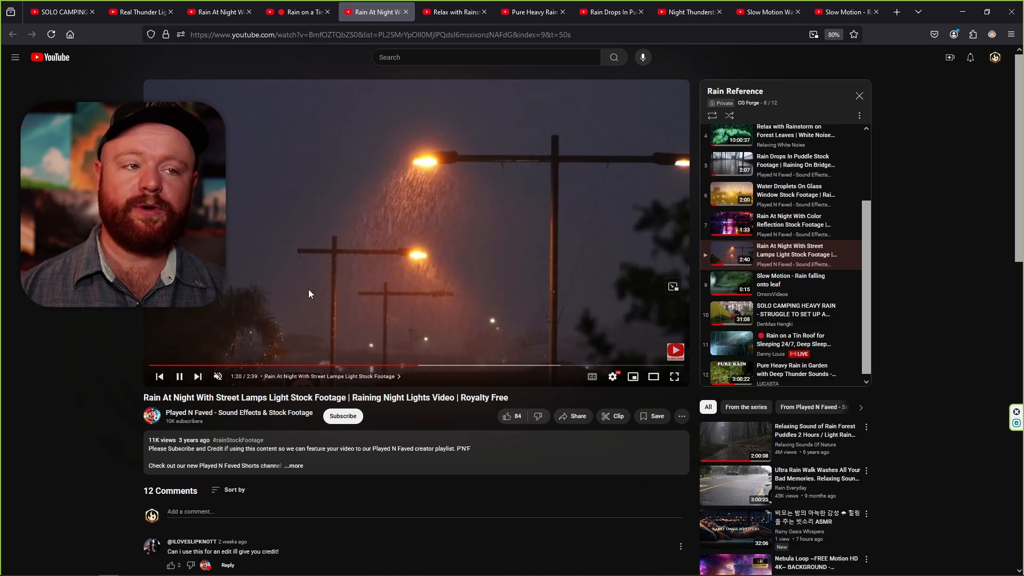
left_click(411, 172)
left_click(450, 11)
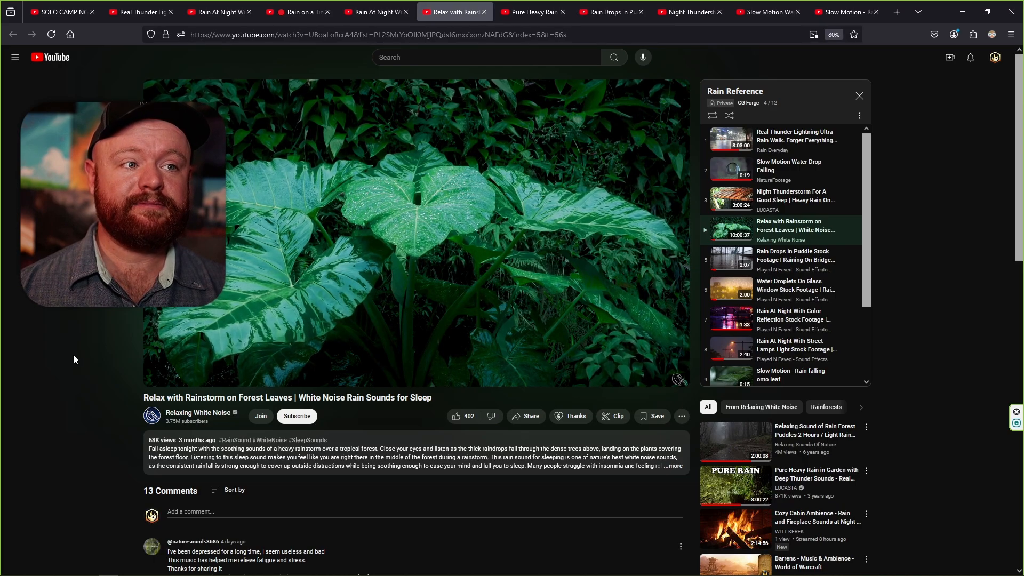
left_click(500, 129)
Step: Play and pause the Pure Heavy Rain in Garden video to study its falling rain and splashes
left_click(523, 13)
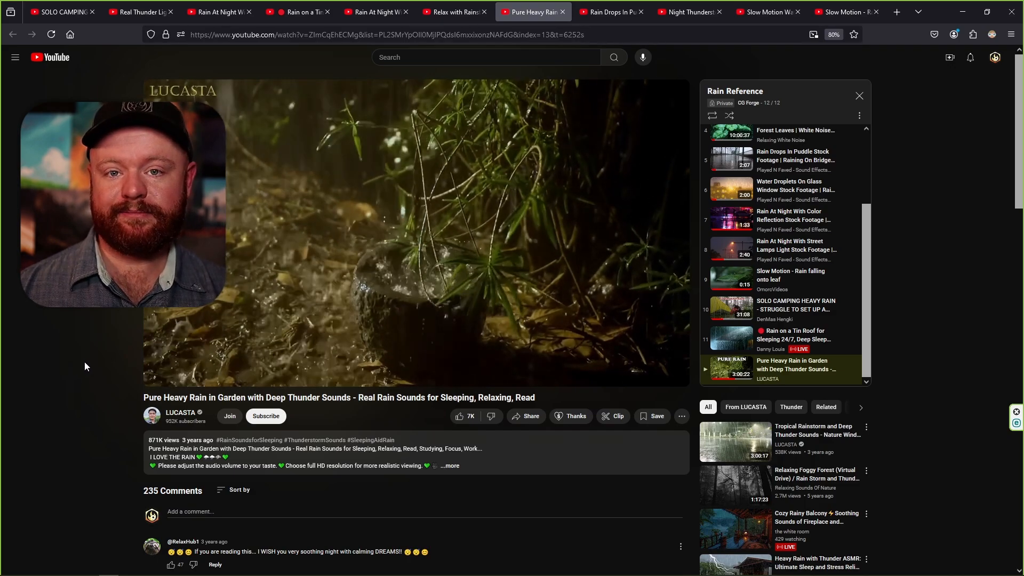
left_click(179, 278)
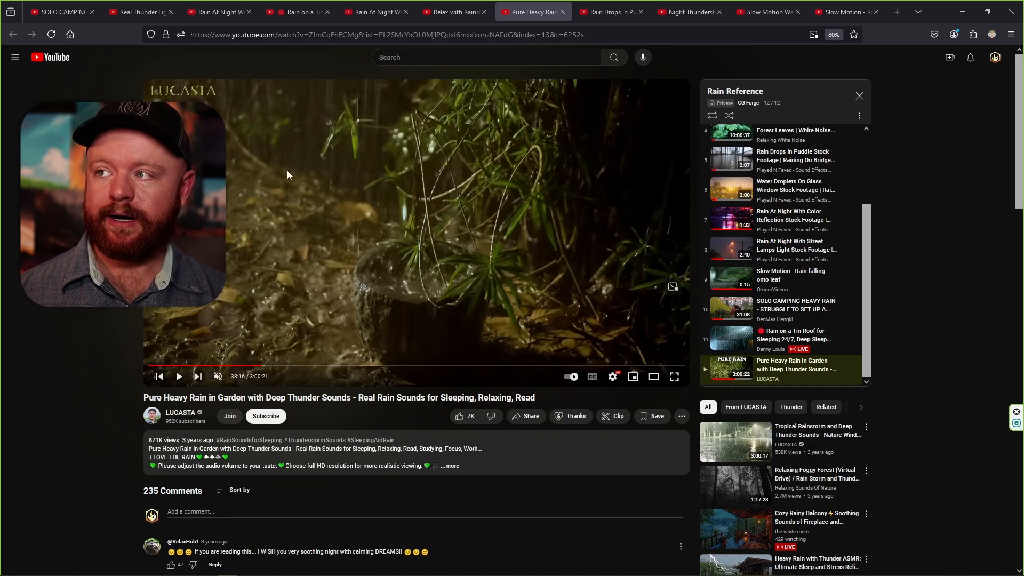
left_click(180, 377)
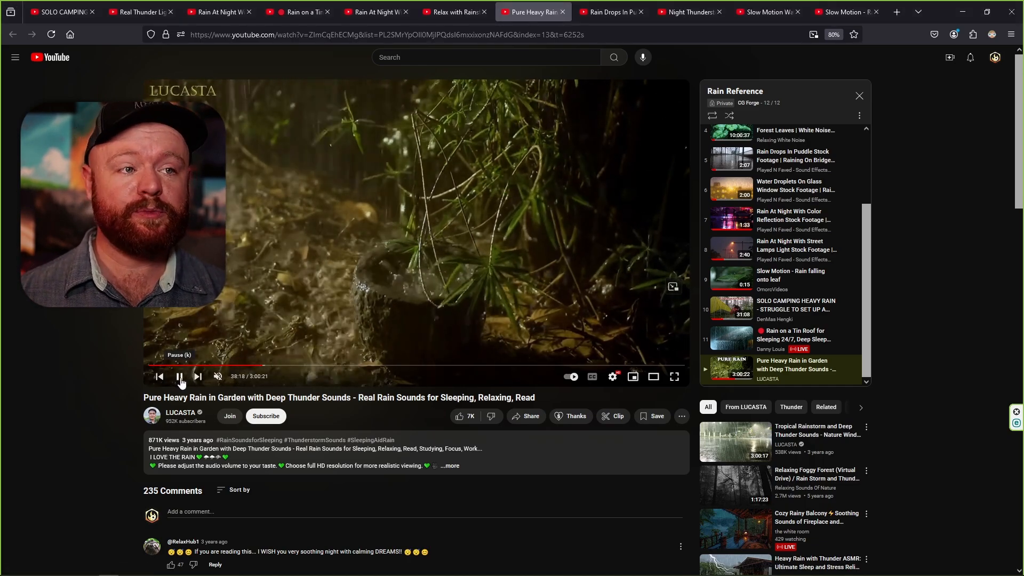
left_click(179, 377)
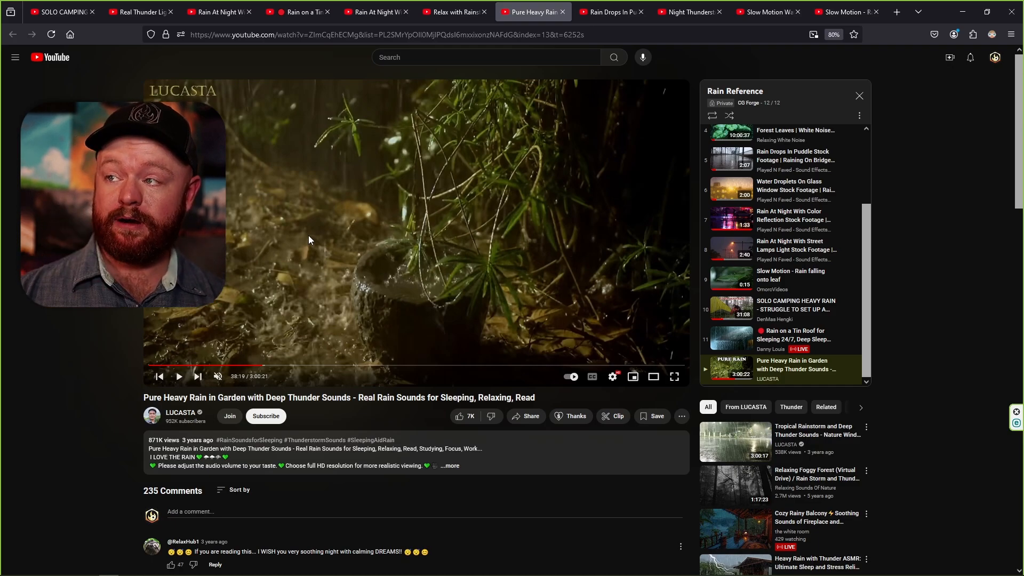
Step: Review the tin roof and night street lamps footage, and play the Solo Camping Heavy Rain video to study its rain streaks
left_click(297, 10)
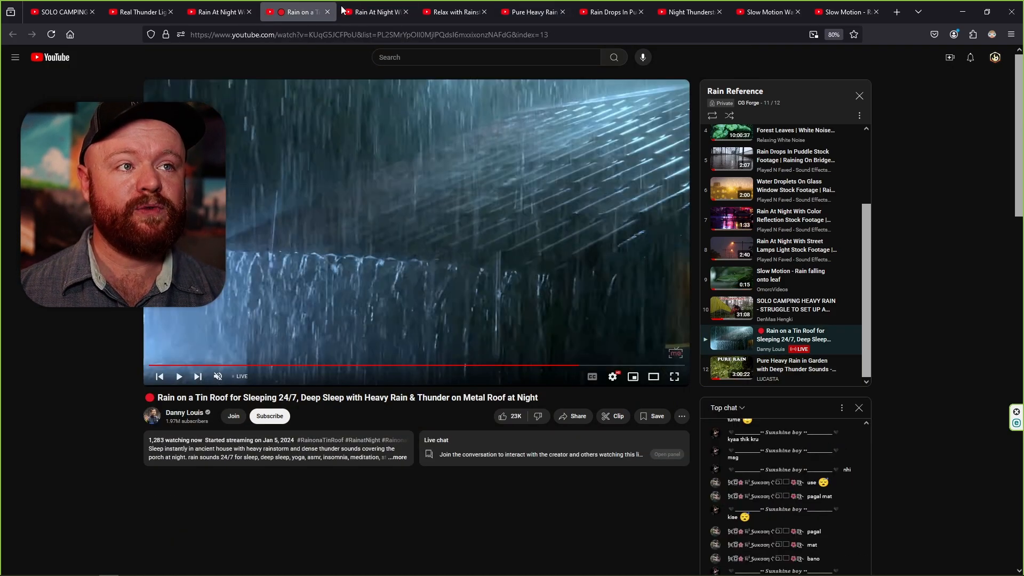
left_click(365, 11)
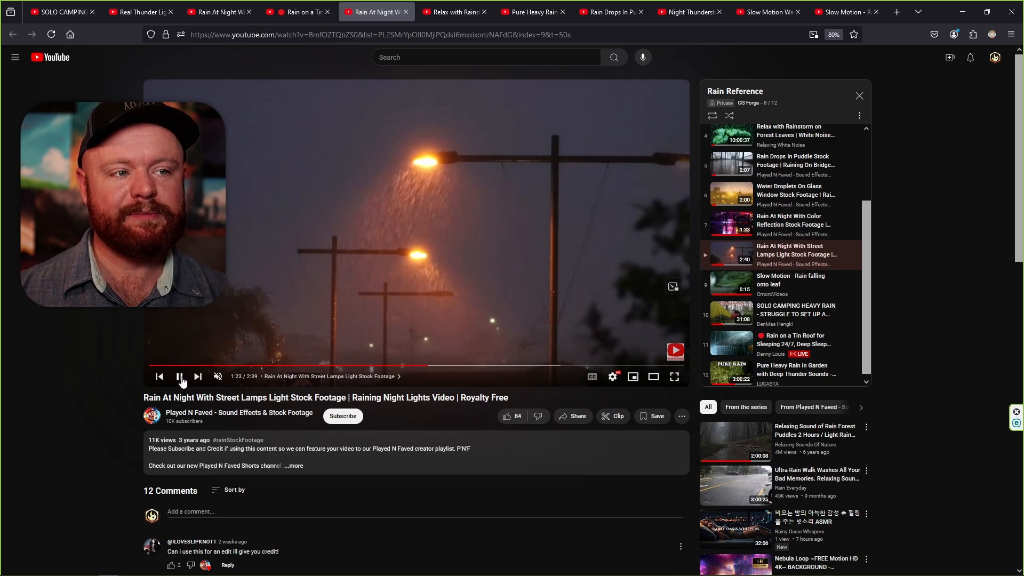
left_click(62, 11)
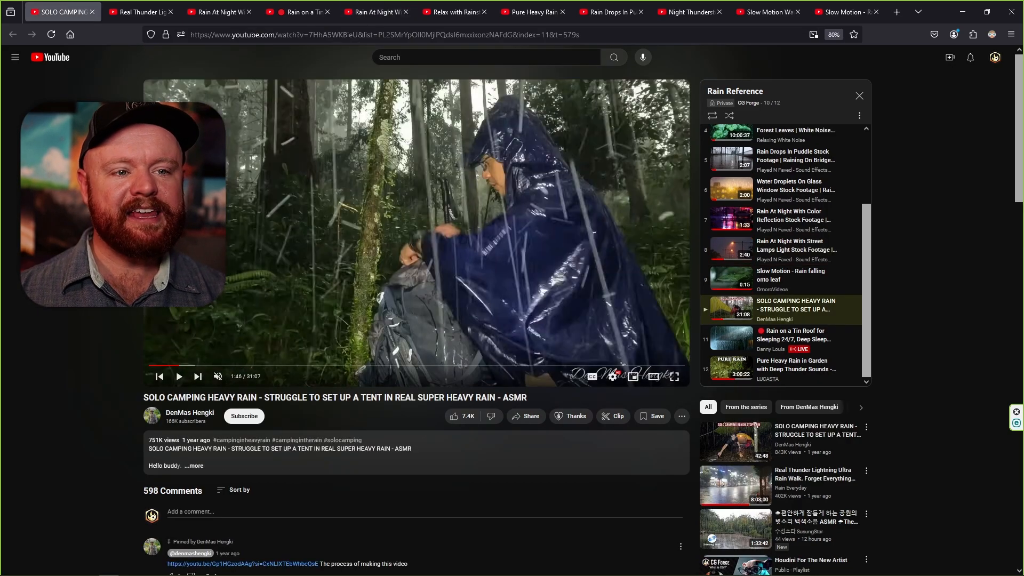
left_click(179, 376)
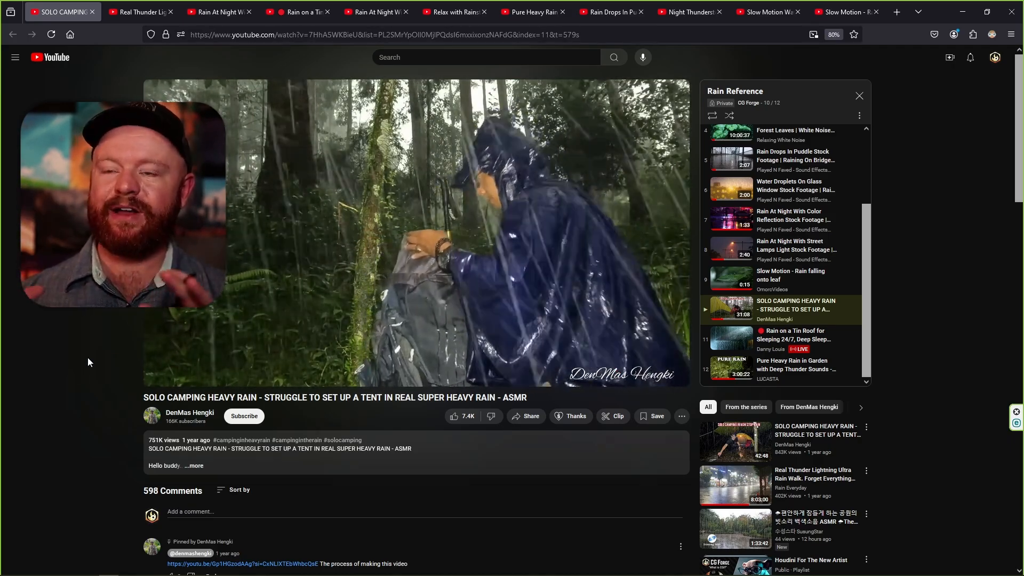
left_click(233, 301)
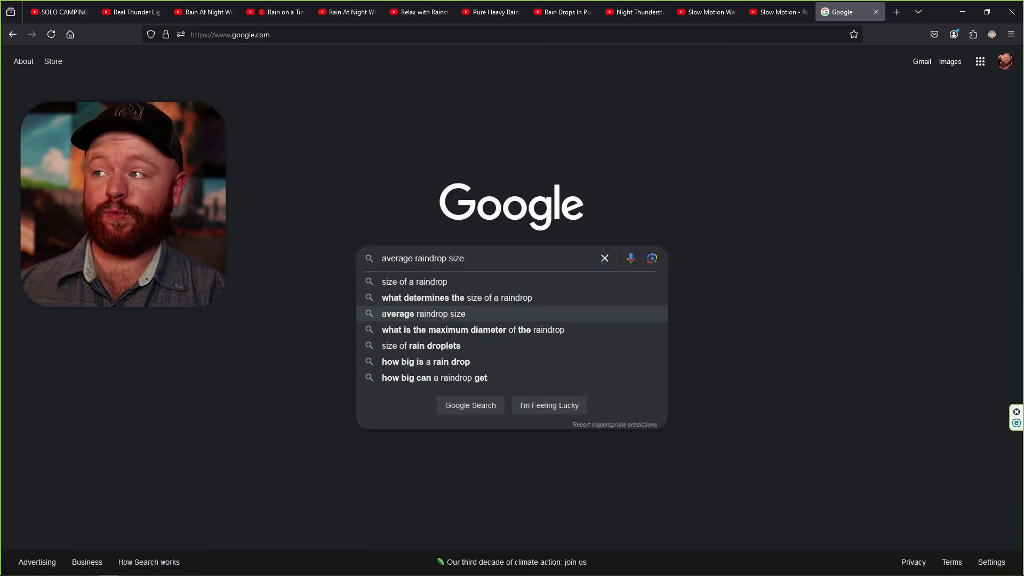
Step: Search Google for "average raindrop size" and read the typical and maximum raindrop diameters
key("Return")
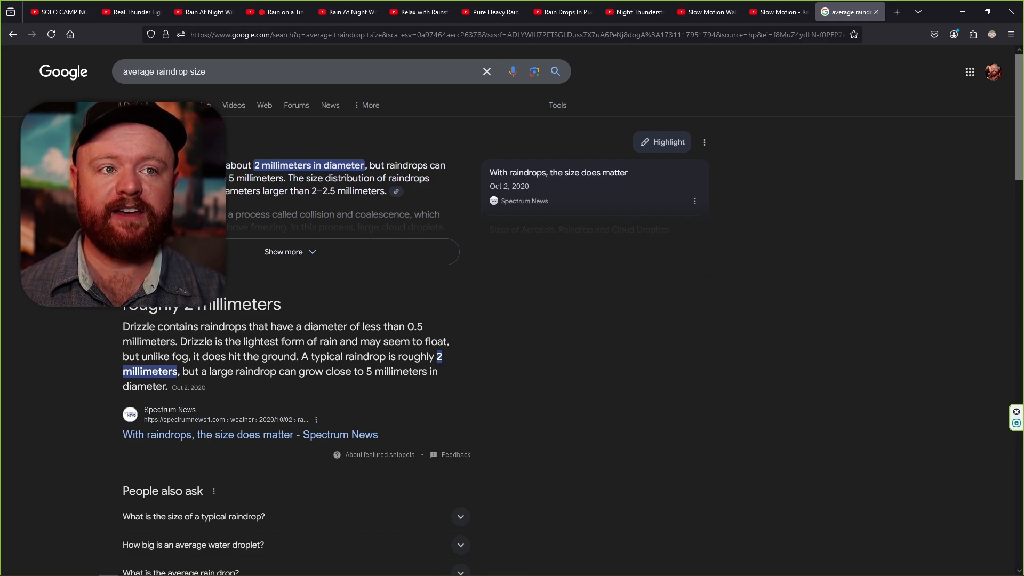
left_click_drag(228, 179, 280, 178)
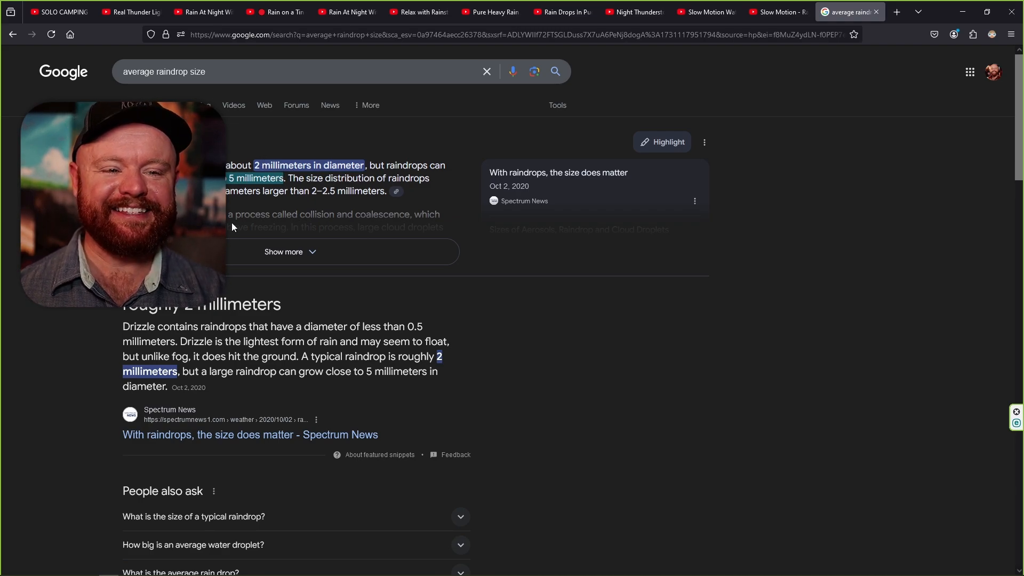
left_click(486, 322)
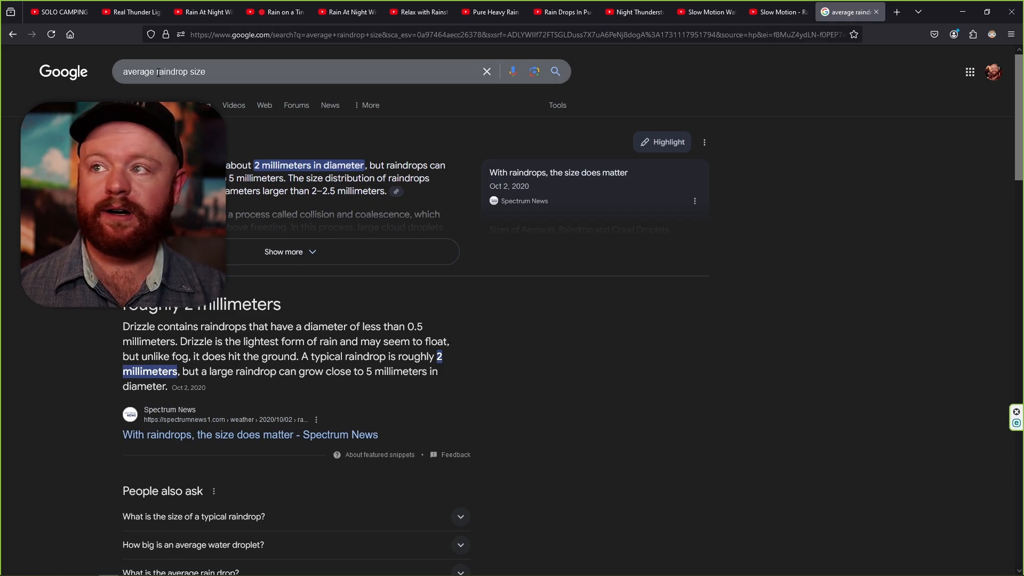
Step: Search Google for "how fast does a raindrop fall"
triple_click(119, 78)
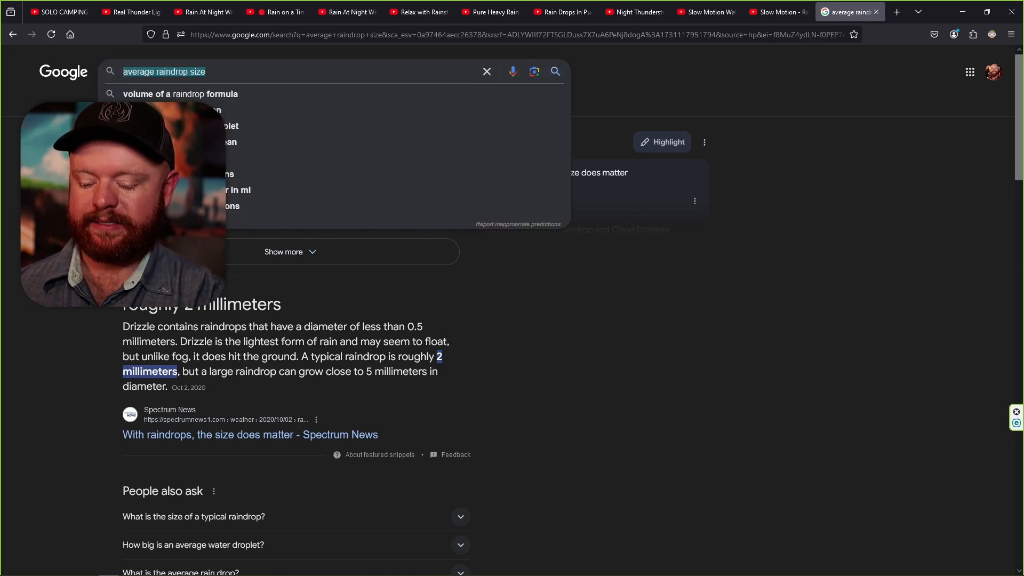
type("how fast does the")
key("BackSpace")
key("BackSpace")
key("BackSpace")
key("BackSpace")
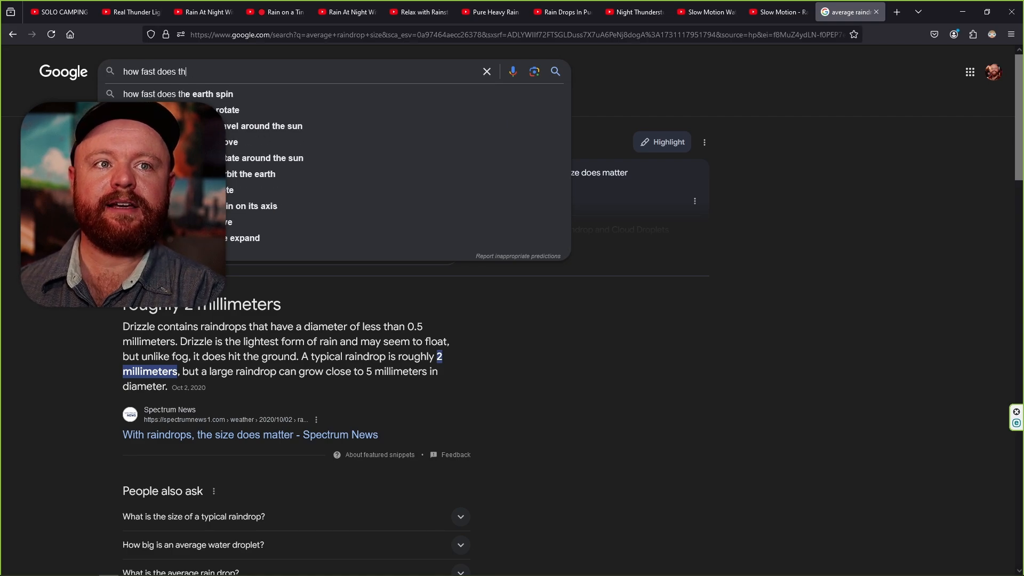
type("a raindrop fall")
key("Return")
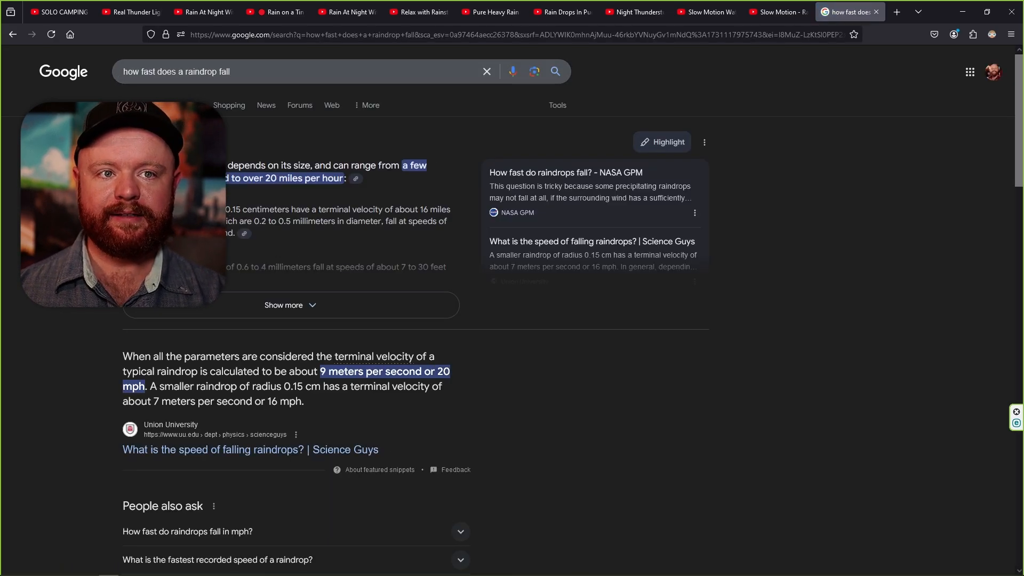
Step: Expand the AI overview and read the fall speeds of small and medium raindrops
left_click(283, 305)
scroll(70, 307, "down", 1)
scroll(70, 308, "down", 1)
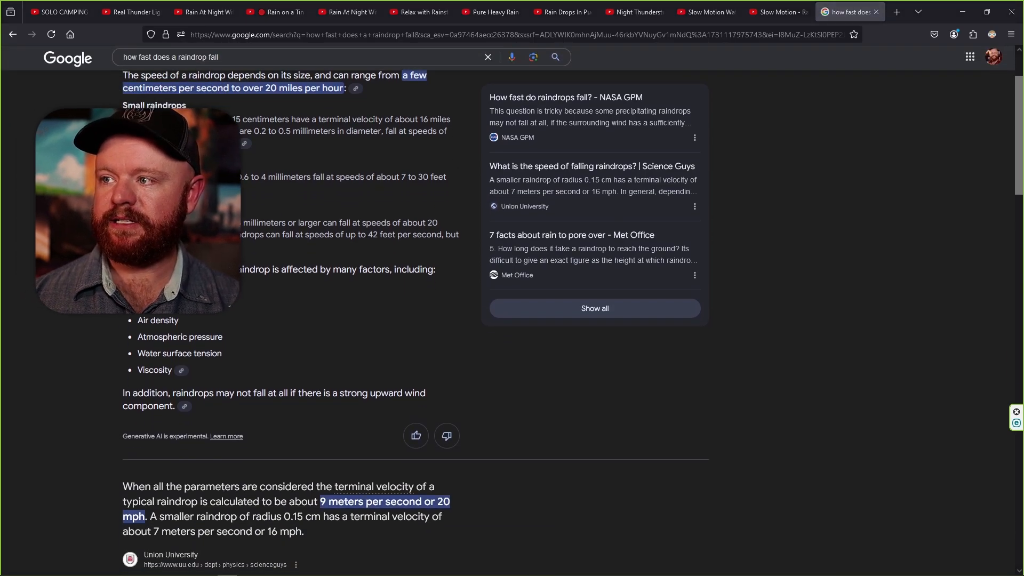
scroll(98, 251, "up", 2)
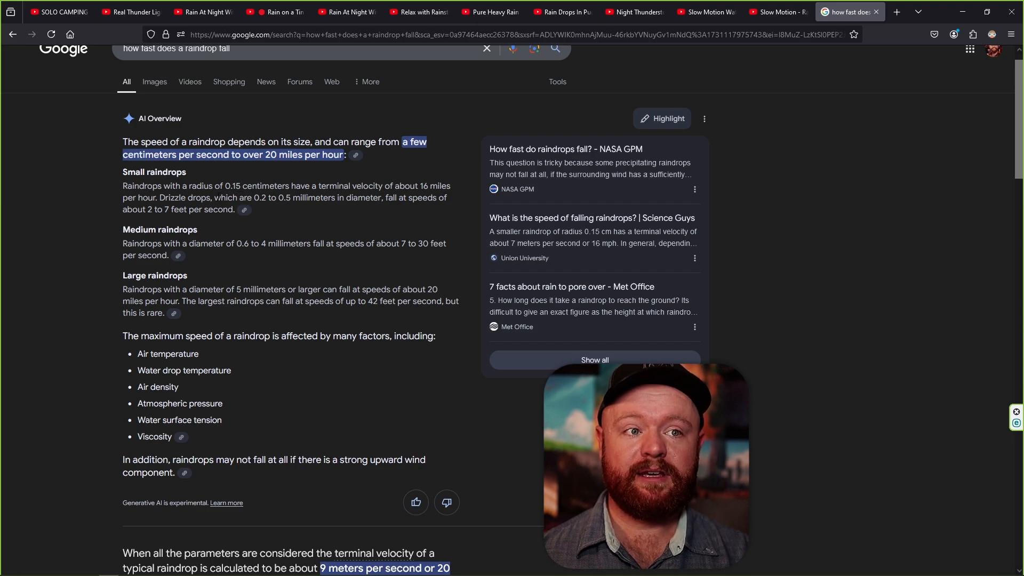
double_click(423, 186)
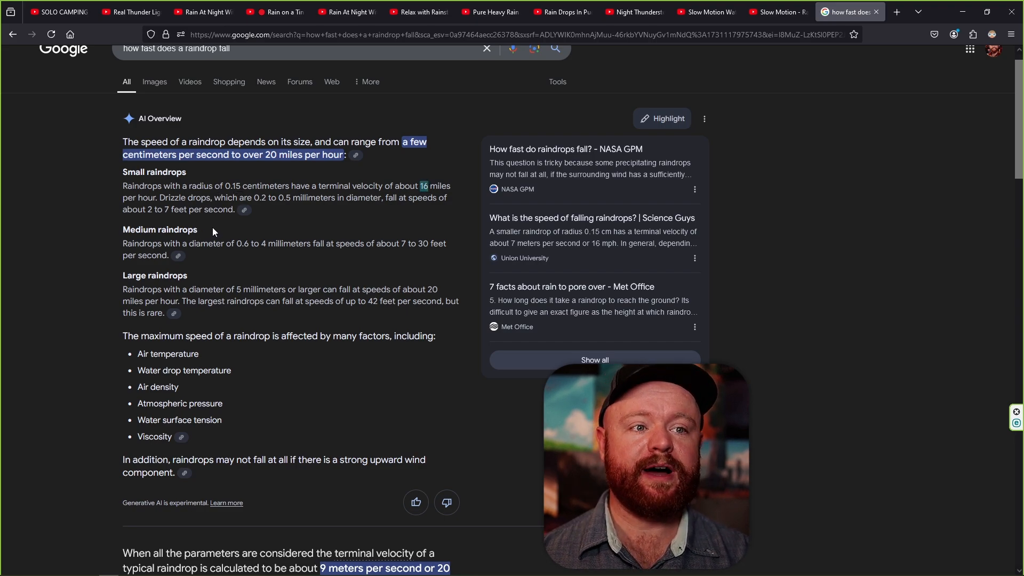
left_click_drag(400, 244, 423, 244)
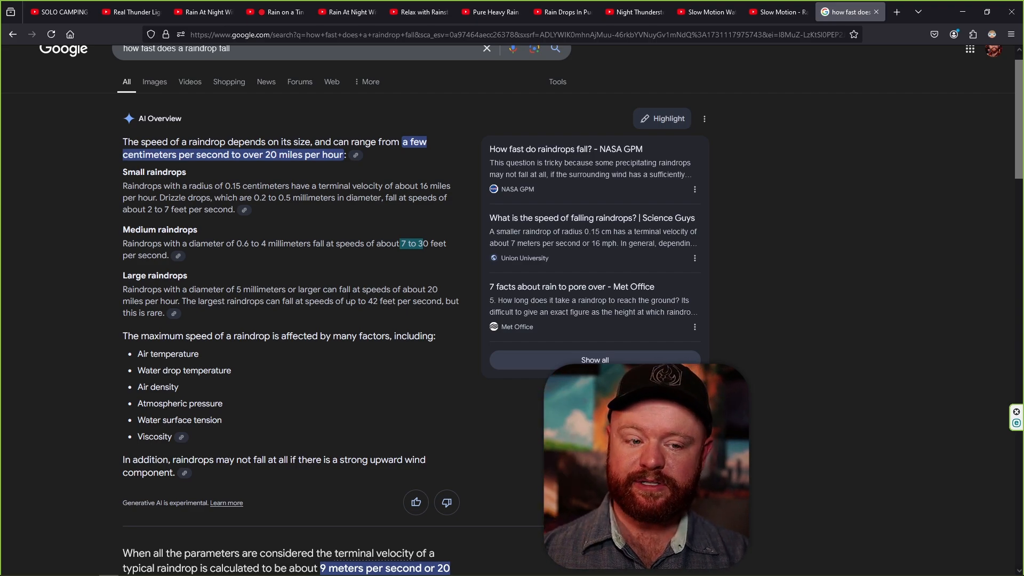
Step: Read the Union University snippet about the terminal velocity of a typical raindrop
scroll(80, 370, "down", 3)
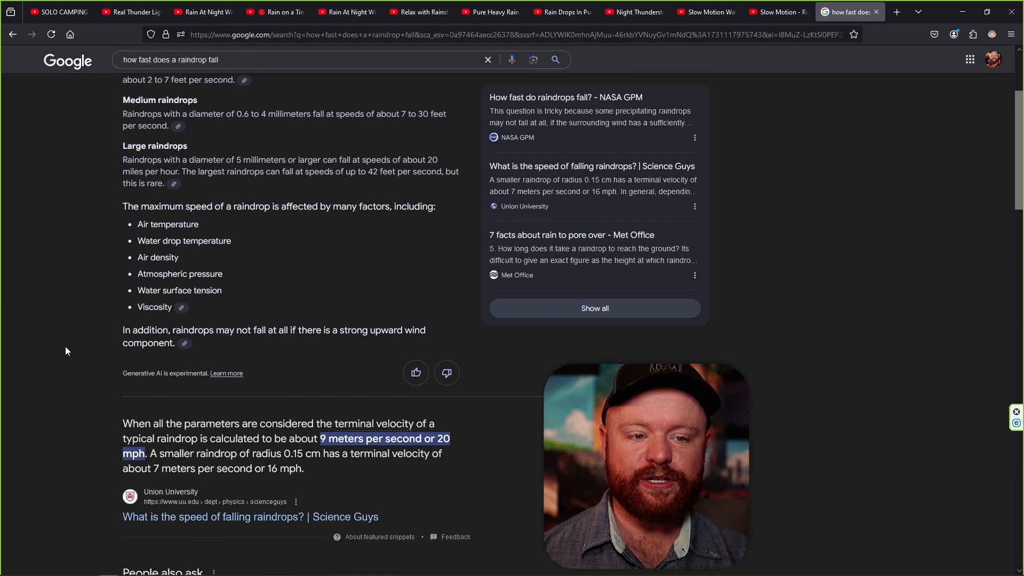
scroll(64, 357, "down", 1)
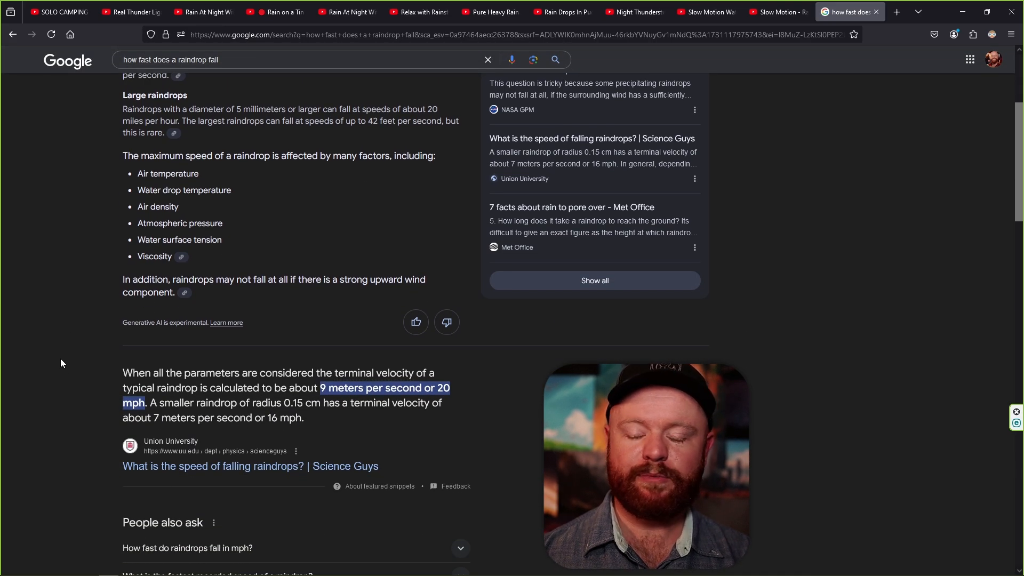
scroll(62, 367, "down", 3)
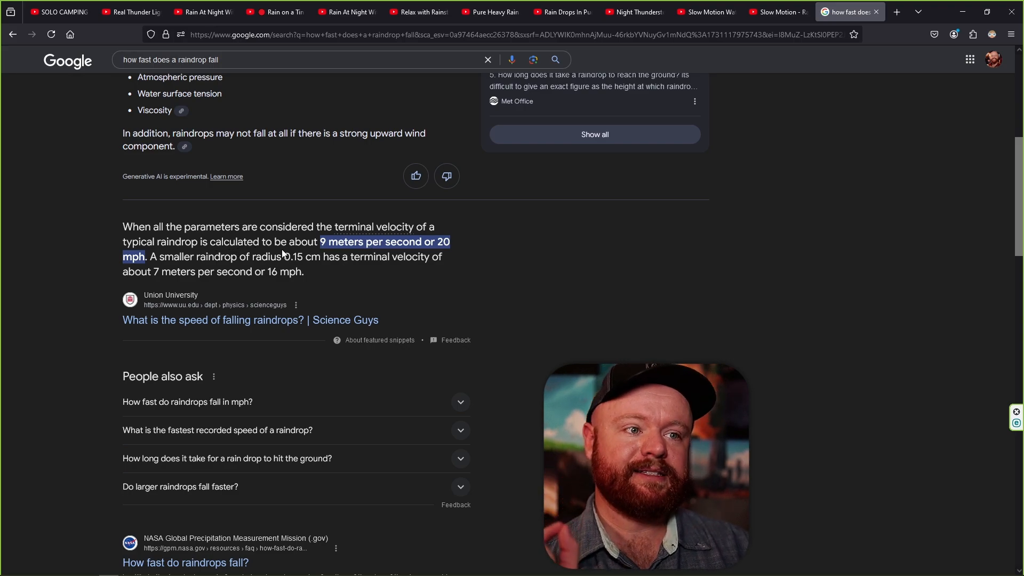
left_click_drag(288, 242, 375, 243)
left_click(259, 253)
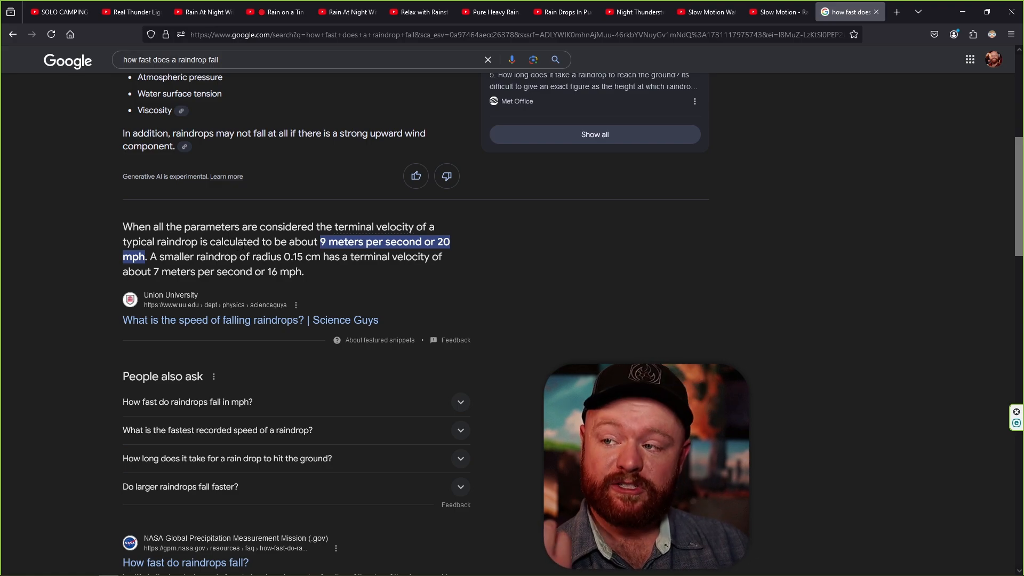
left_click_drag(298, 242, 360, 243)
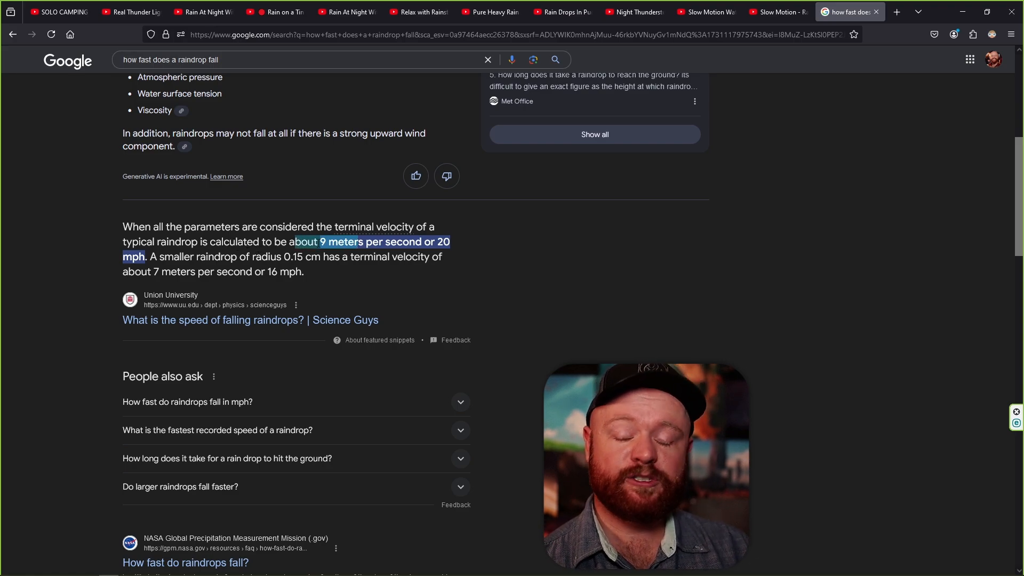
left_click(268, 249)
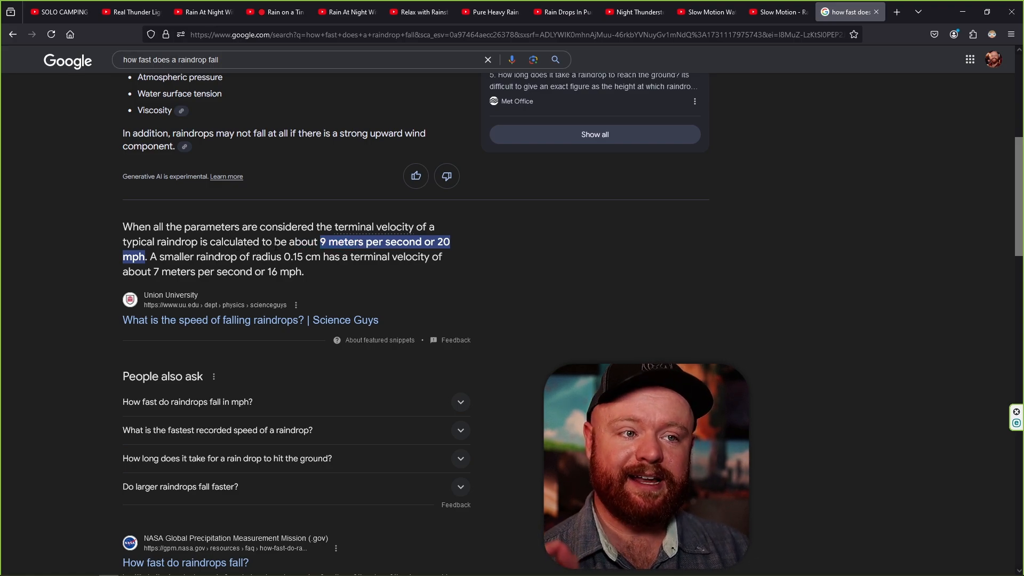
Step: Reread the overview of fall speeds by raindrop size and compare it with the terminal velocity snippet
middle_click_drag(271, 261, 335, 214)
left_click_drag(148, 212, 408, 220)
left_click(408, 220)
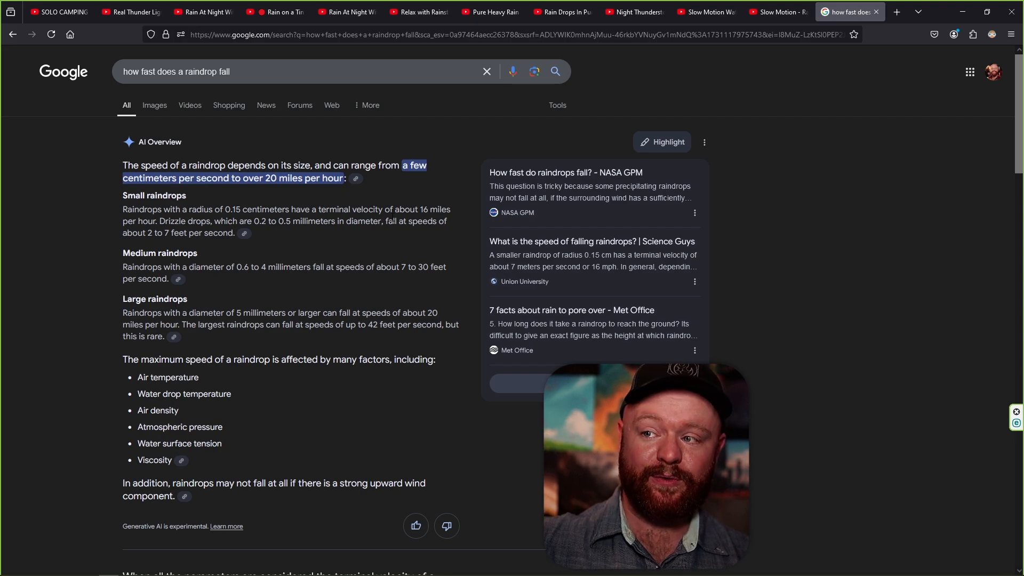
scroll(79, 314, "down", 1)
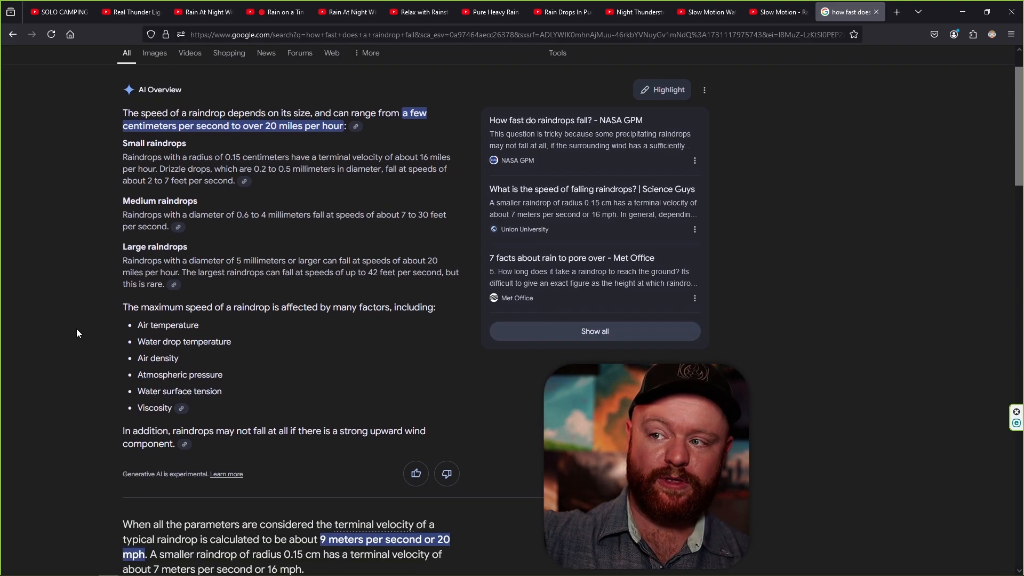
scroll(69, 363, "down", 3)
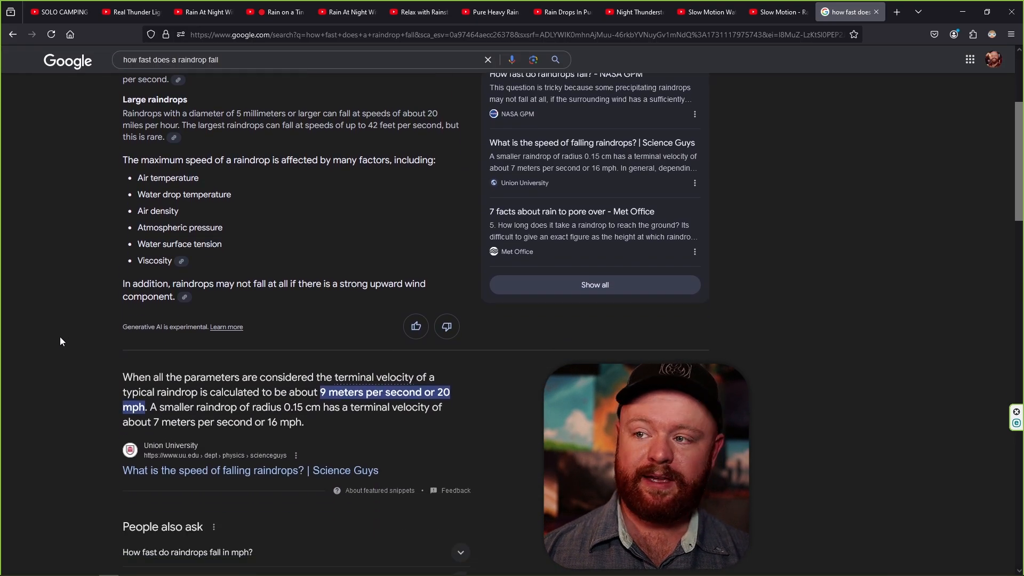
scroll(66, 345, "down", 1)
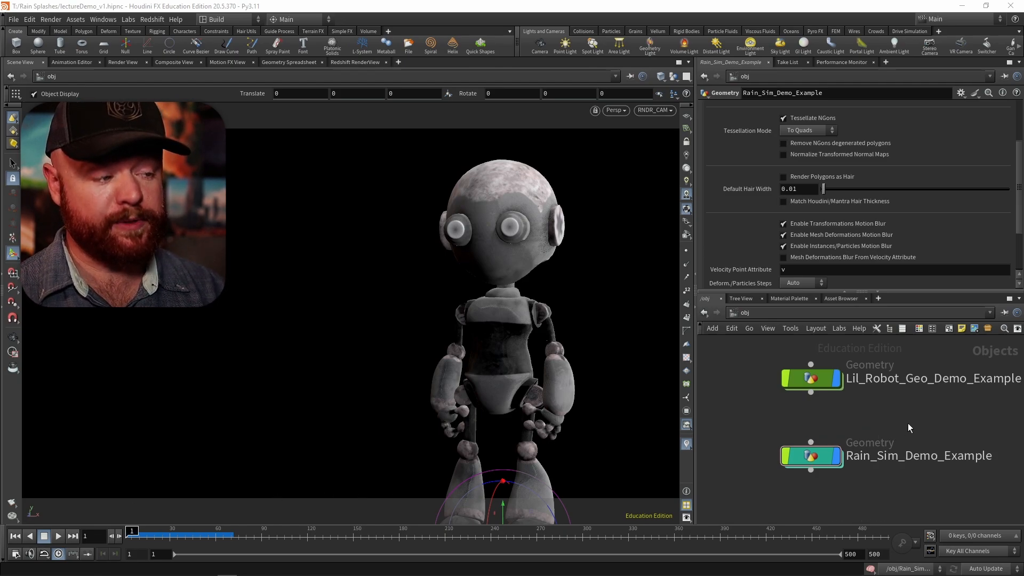
Step: Switch to Houdini, enter the Rain_Sim_Demo_Example network and make room between the circle1 and popnet nodes
double_click(810, 459)
middle_click_drag(811, 414, 796, 444)
left_click_drag(780, 427, 824, 481)
middle_click_drag(845, 441, 843, 418)
scroll(847, 418, "up", 1)
left_click(848, 418)
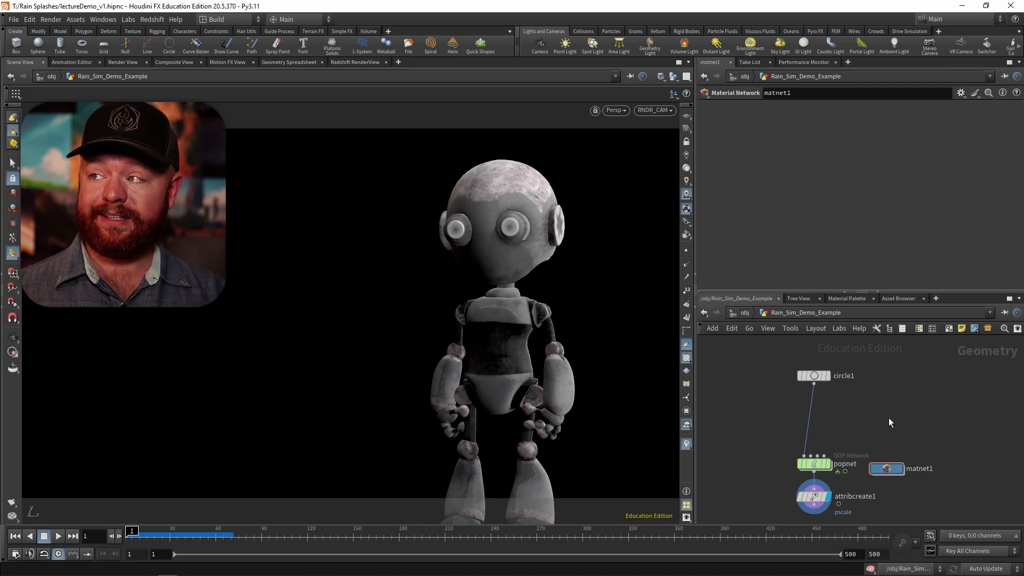
scroll(886, 418, "up", 3)
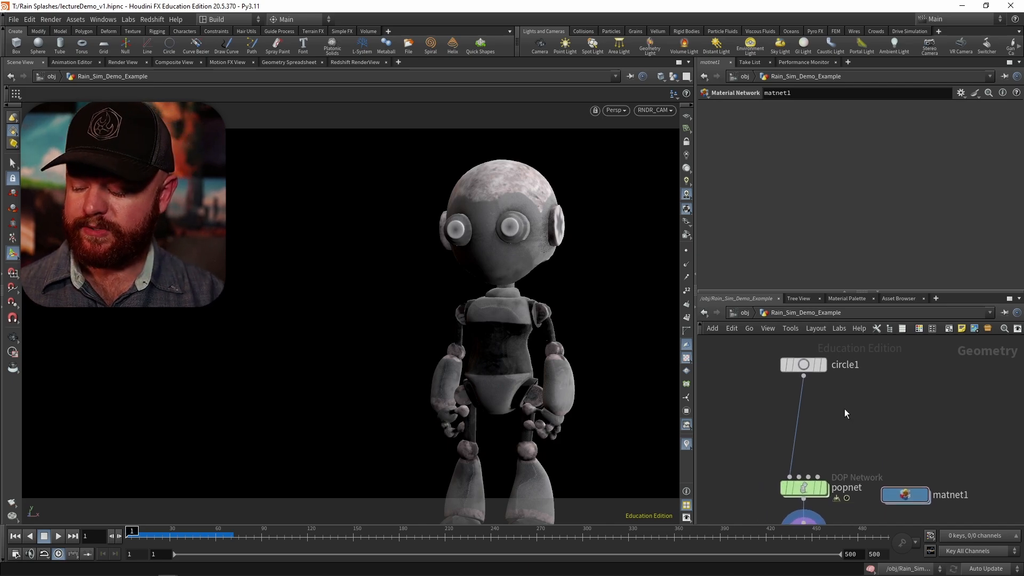
Step: Insert an Attribute Randomize node between circle1 and popnet and set its attribute name to pscale
key("Tab")
type("attribrand")
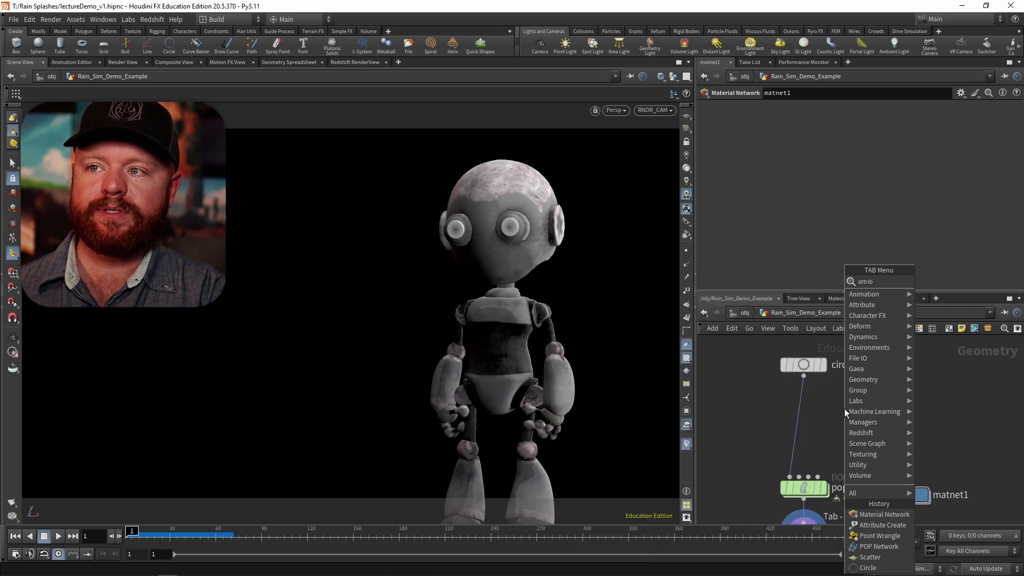
key("Return")
left_click(843, 409)
left_click_drag(844, 409, 803, 411)
left_click(790, 149)
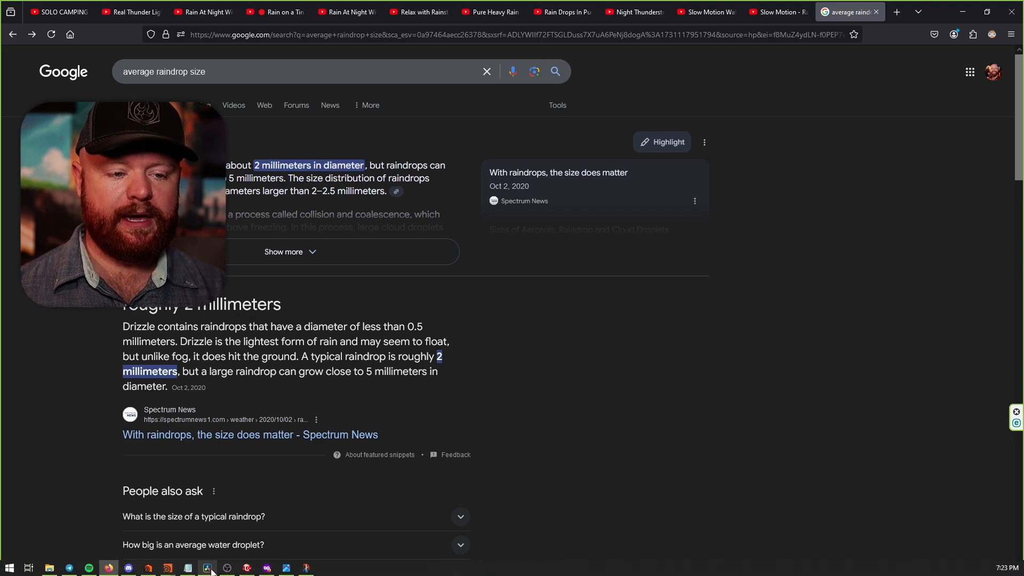
Step: Return to Houdini from the browser and set the pscale randomization's first minimum value to .001 and maximum value to .003
left_click(167, 568)
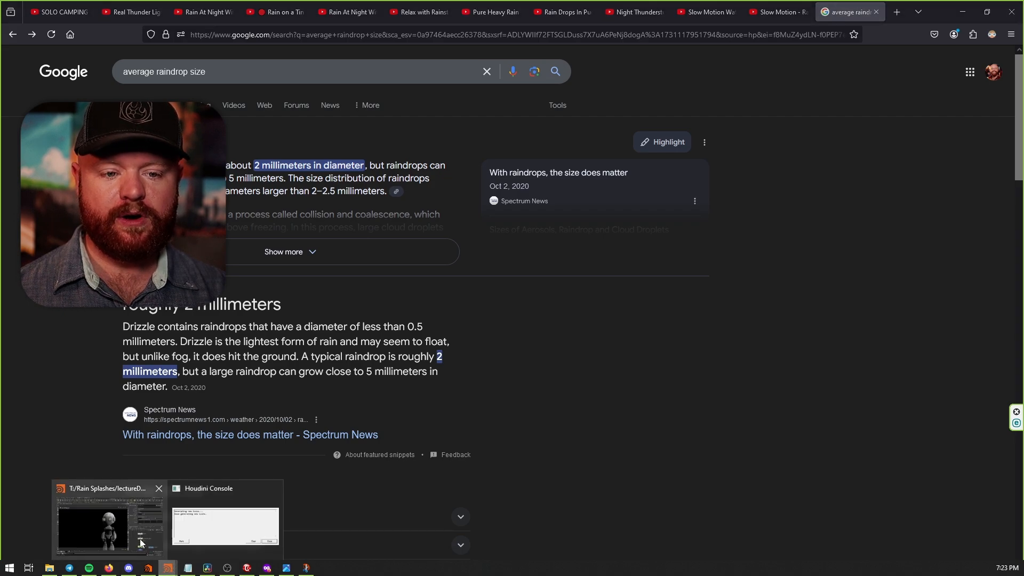
left_click(110, 526)
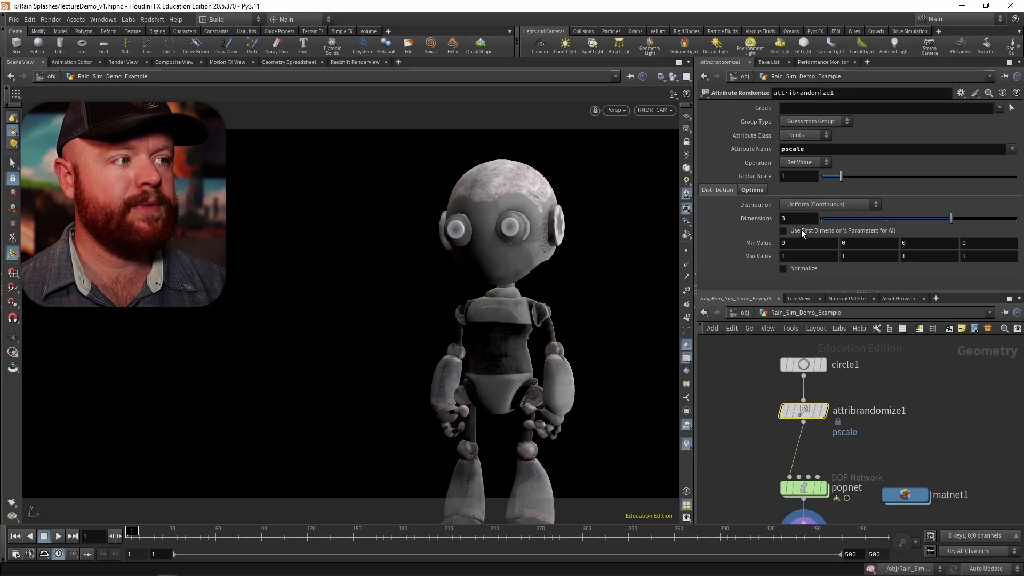
left_click(781, 243)
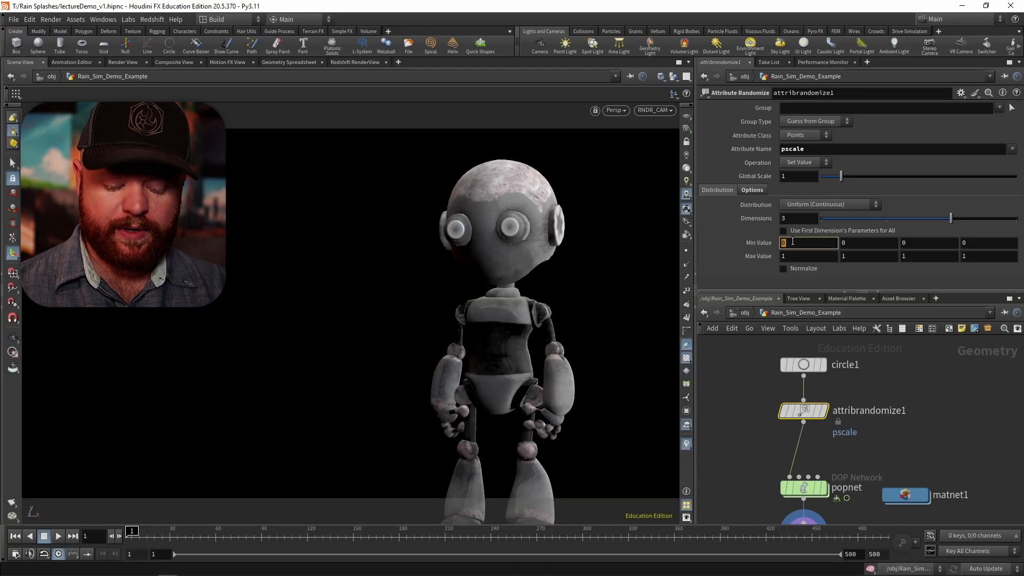
type(".001")
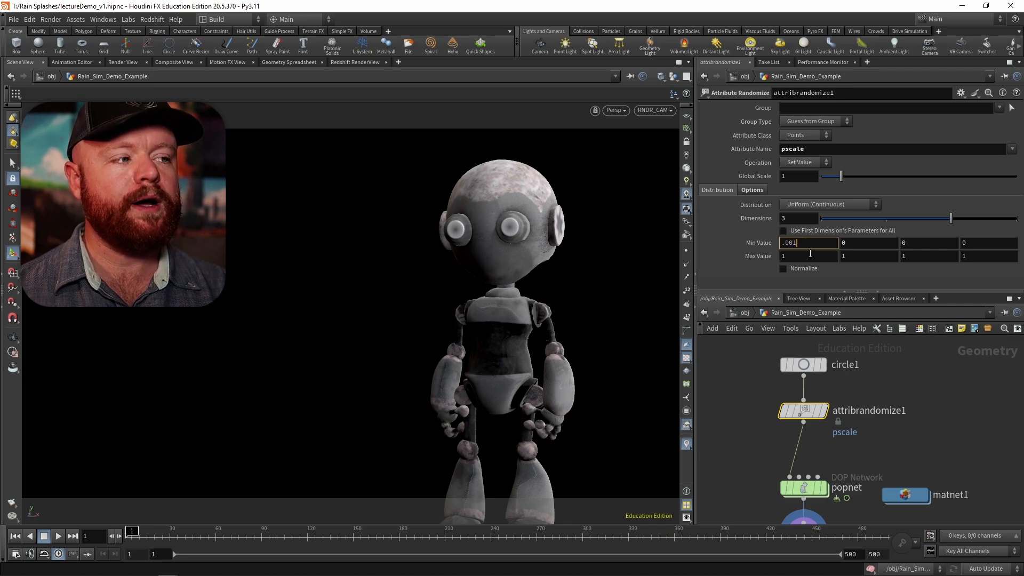
left_click(810, 256)
type(".003")
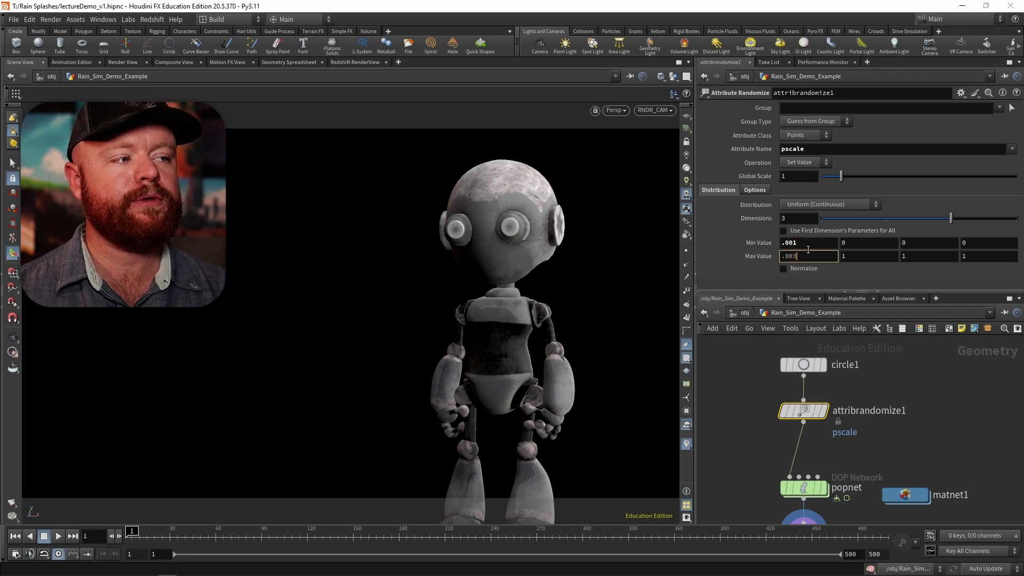
key("Return")
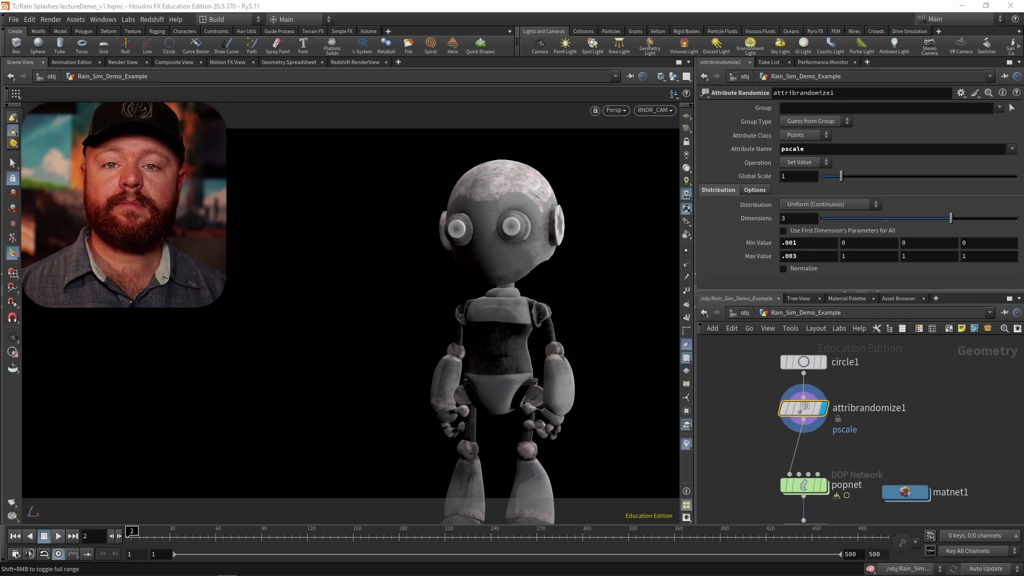
Step: Set the pscale randomization's dimensions to 1 and insert an Attribute Remap node between attribrandomize1 and popnet
left_click(821, 220)
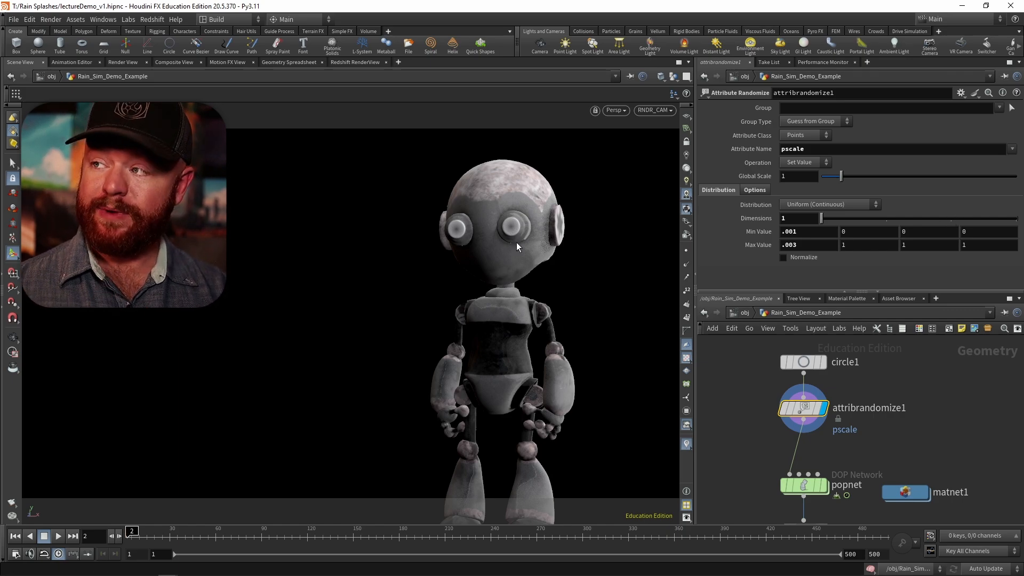
middle_click_drag(765, 457, 757, 431)
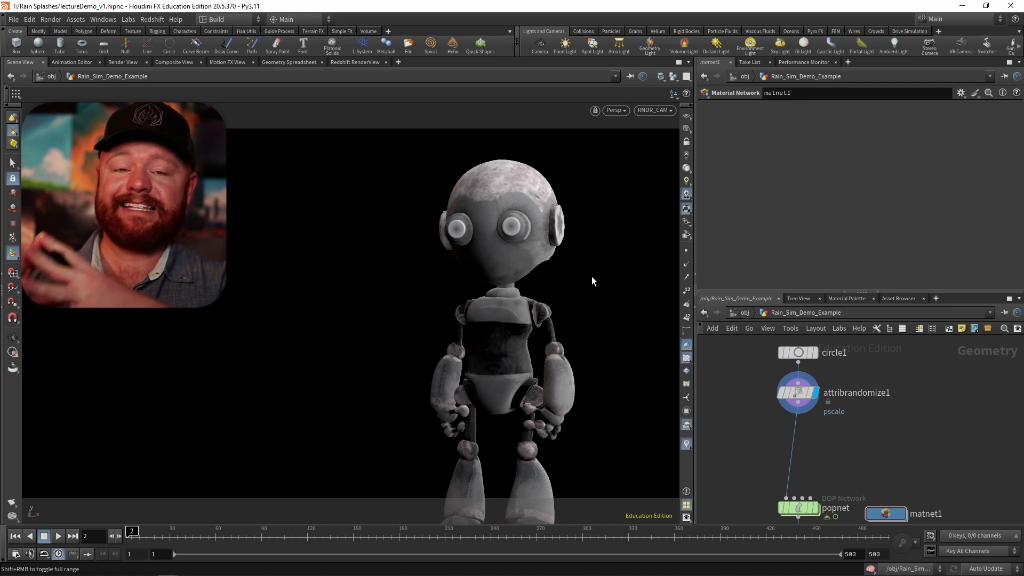
key("Tab")
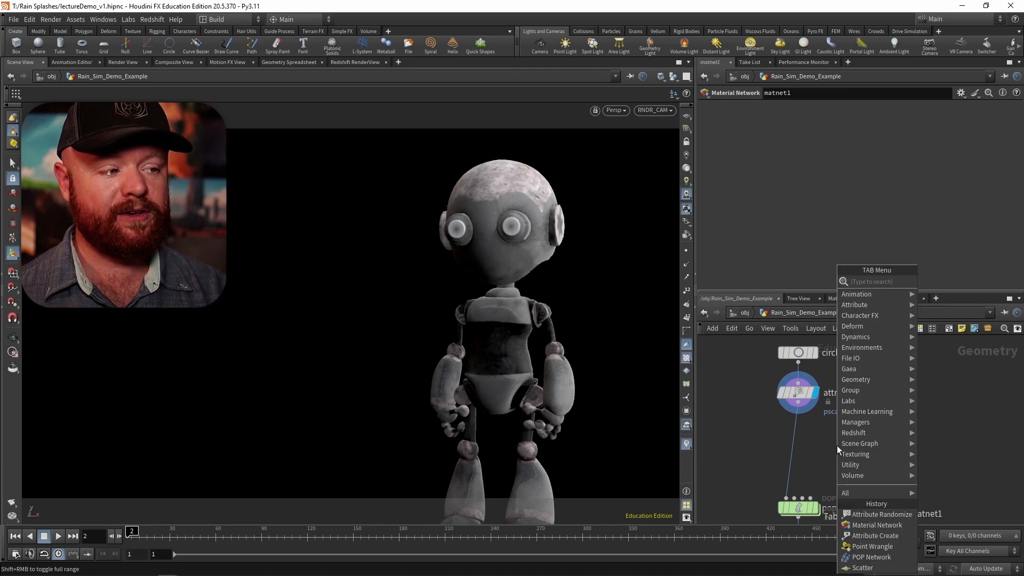
type("attrib a")
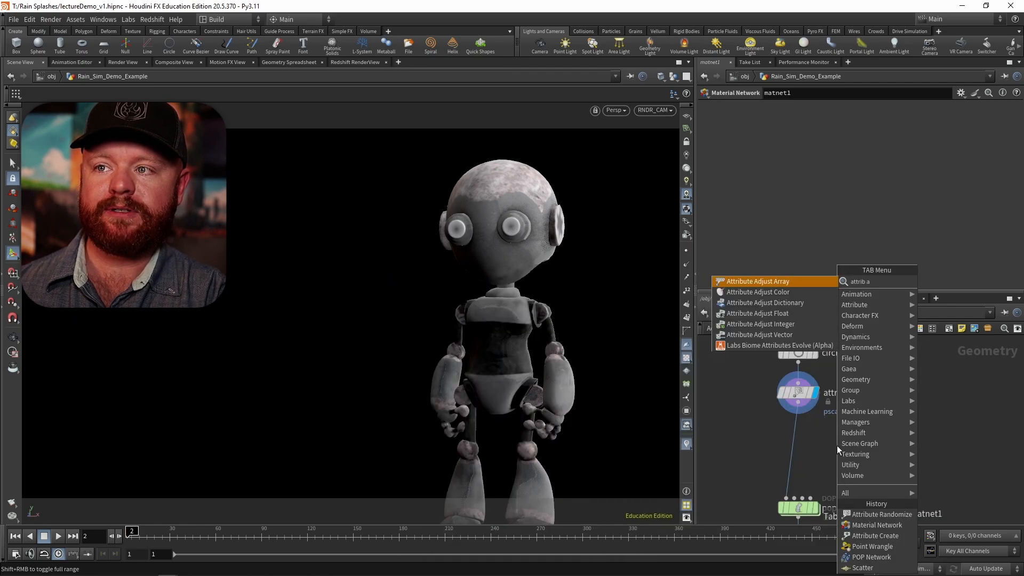
key("BackSpace")
type("remap")
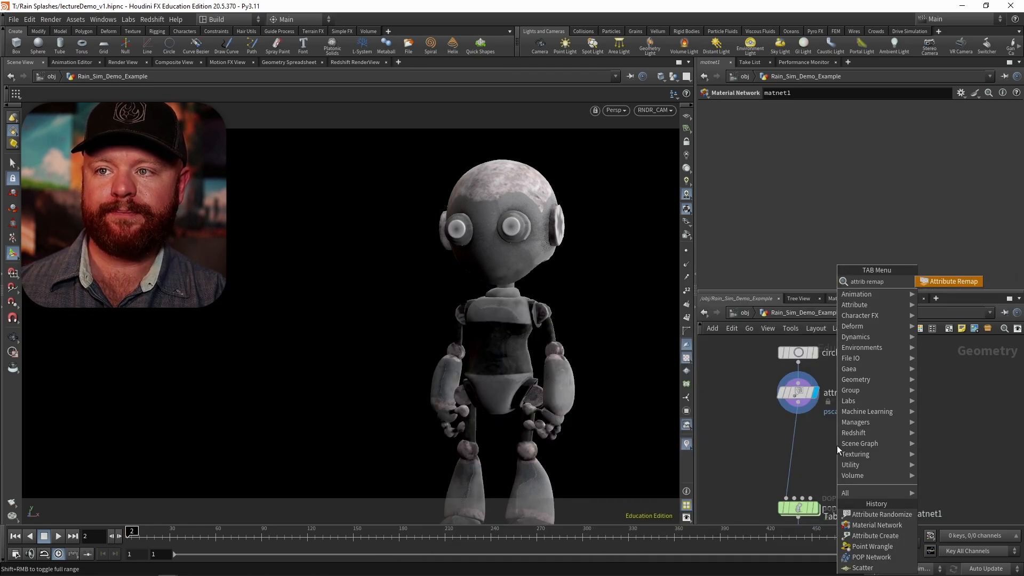
key("Return")
left_click(836, 446)
left_click_drag(837, 446, 797, 443)
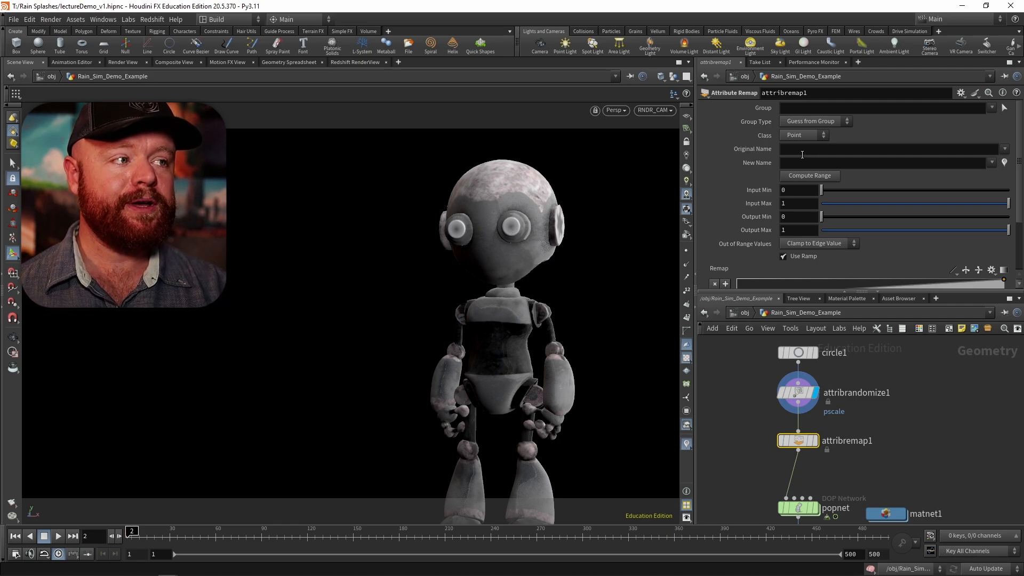
Step: Set the Attribute Remap node's original attribute name to pscale and its new name to termVel
left_click(840, 150)
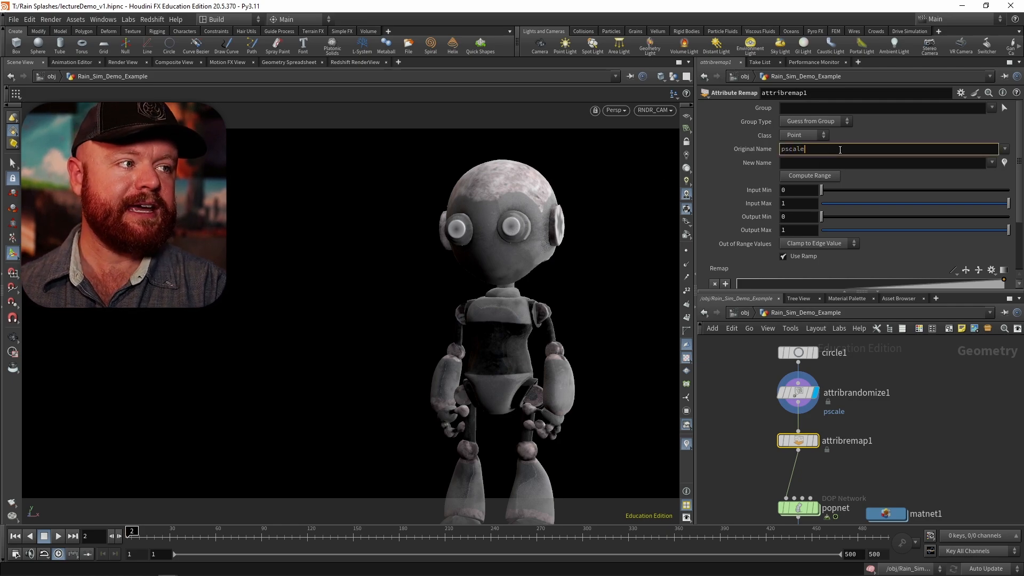
key("Return")
left_click(795, 163)
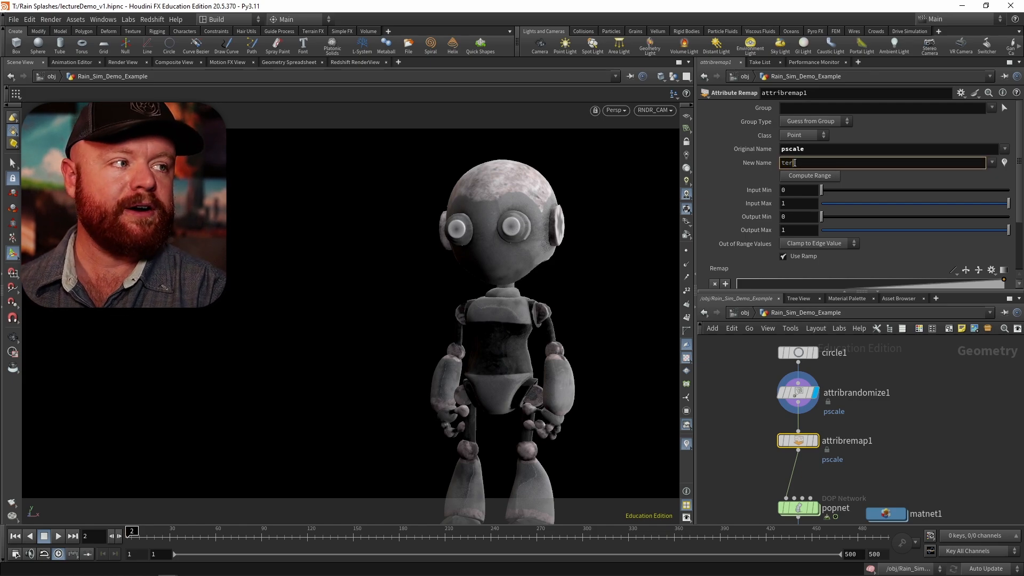
type("termVel")
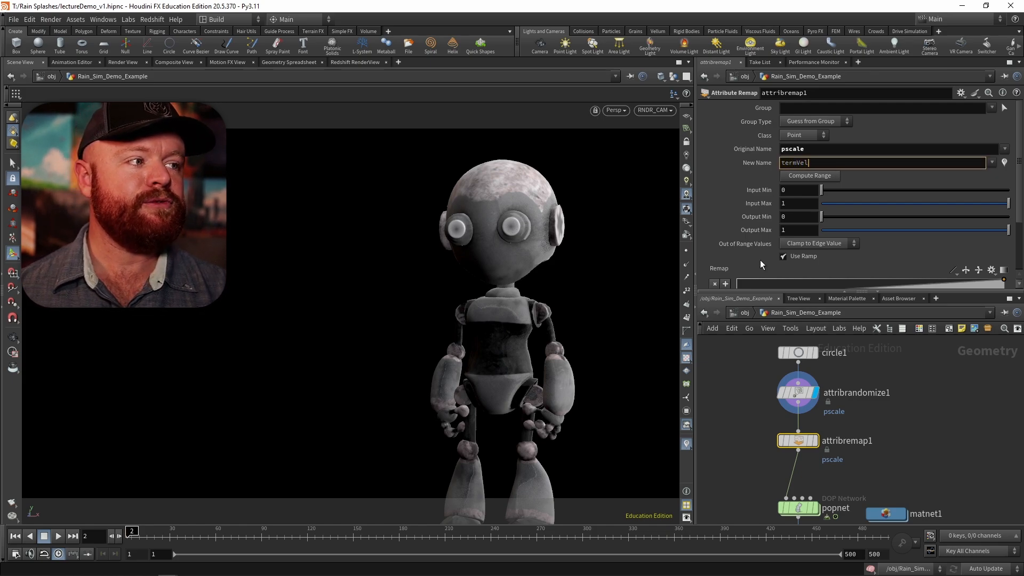
key("Return")
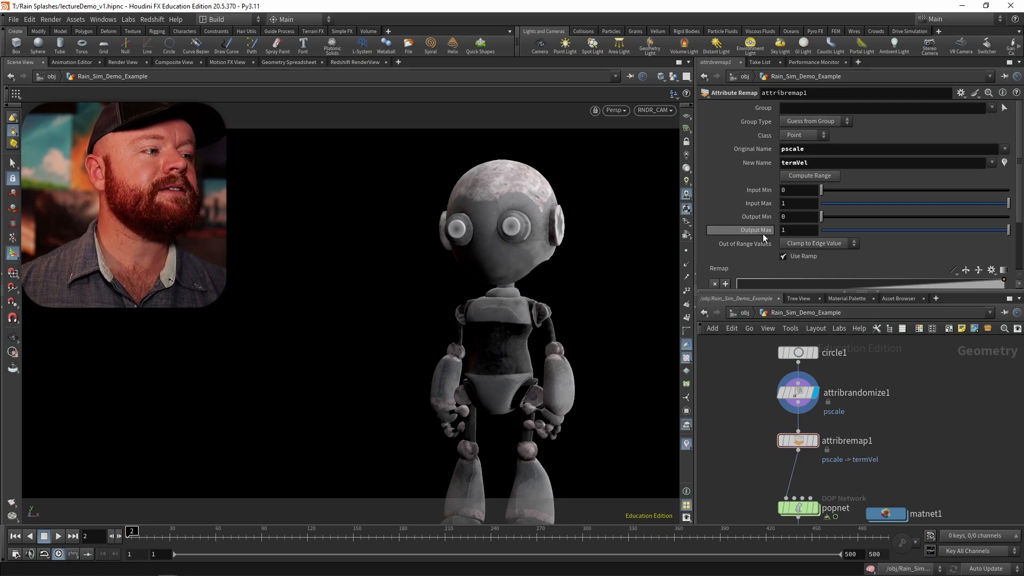
Step: Show the point attributes in the Geometry Spreadsheet and make attribremap1 the displayed node
mouse_move(1016, 163)
left_mouse_down()
mouse_move(1012, 214)
mouse_move(1013, 160)
left_mouse_up()
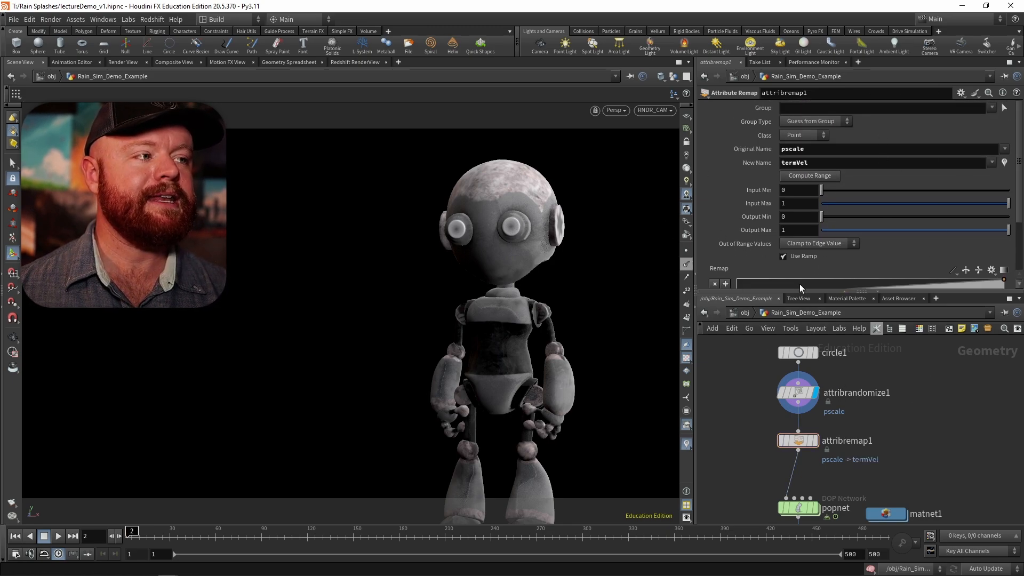
left_click(289, 62)
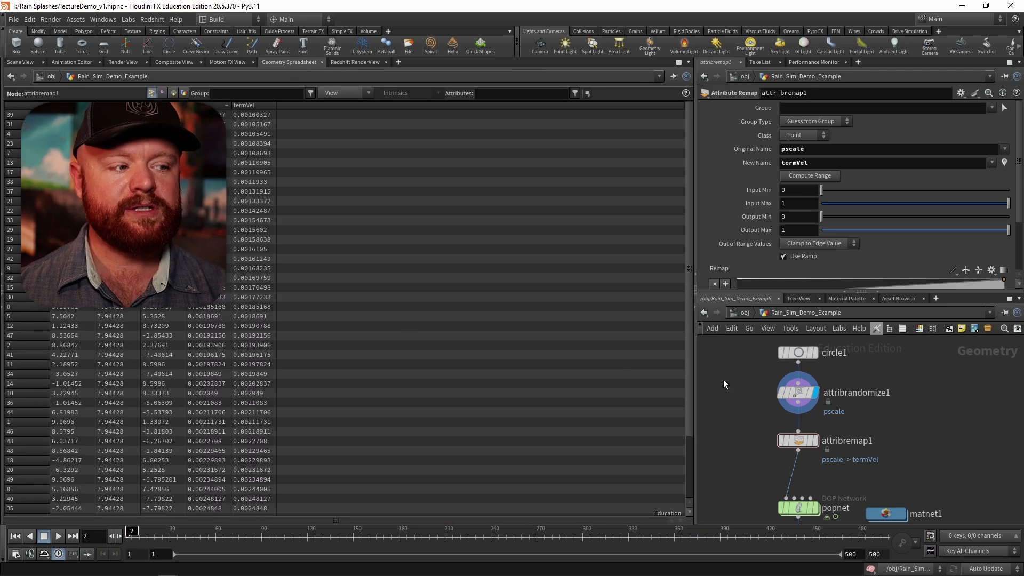
left_click(816, 440)
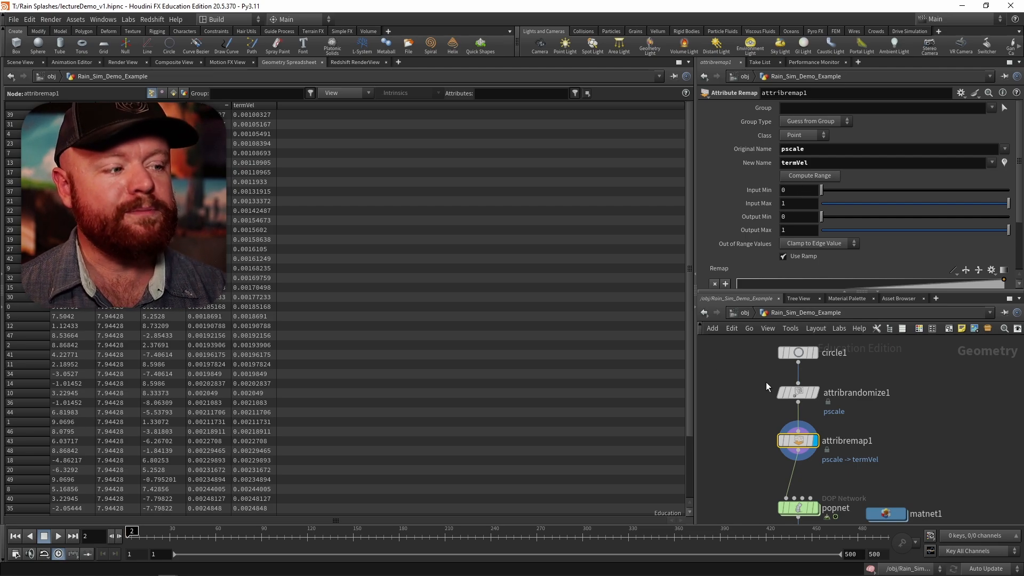
Step: Copy attribrandomize1's first minimum value and paste it as a relative reference into attribremap1's Input Min
left_click(797, 393)
right_click(806, 233)
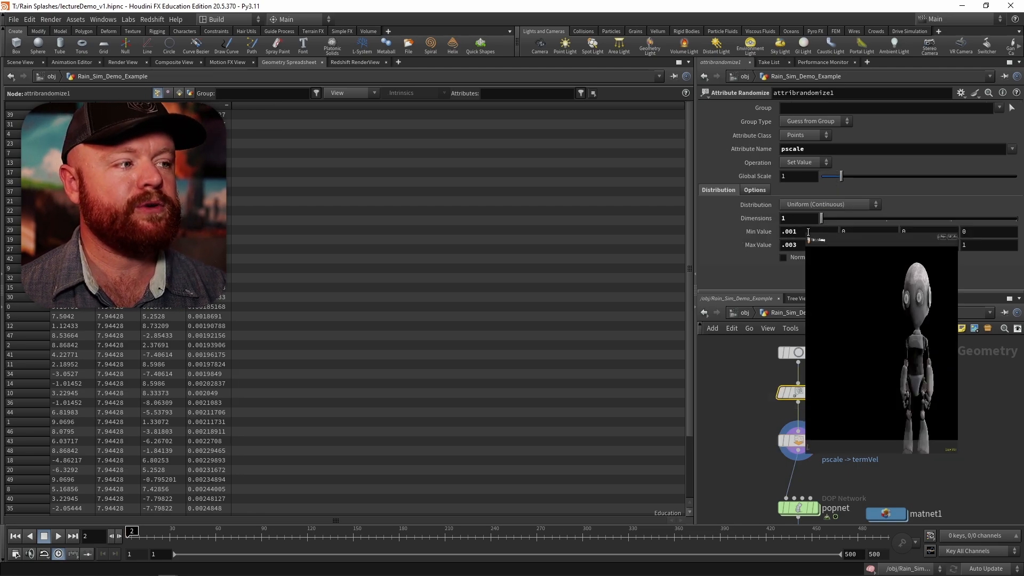
left_click(848, 319)
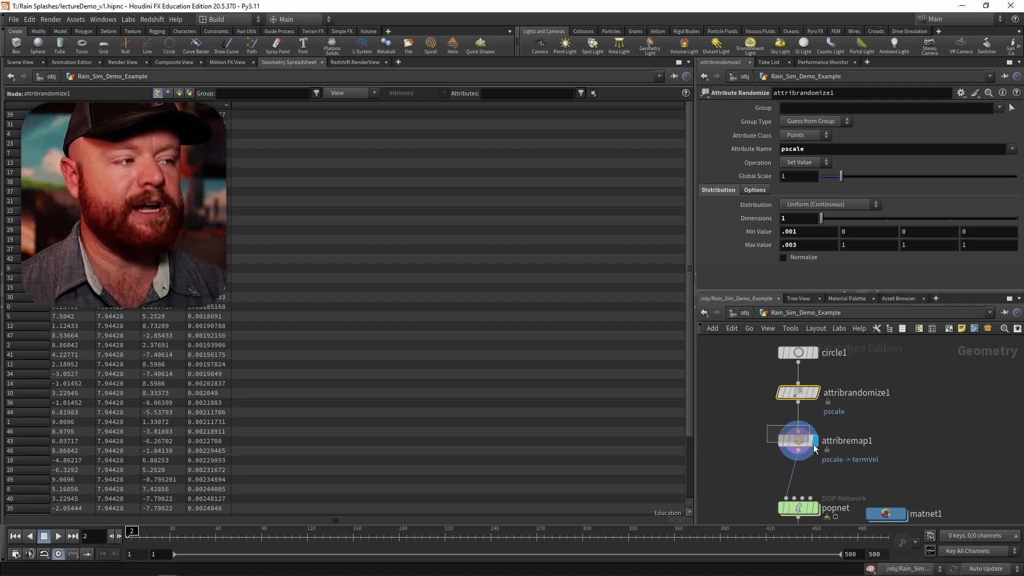
left_click(797, 440)
right_click(793, 192)
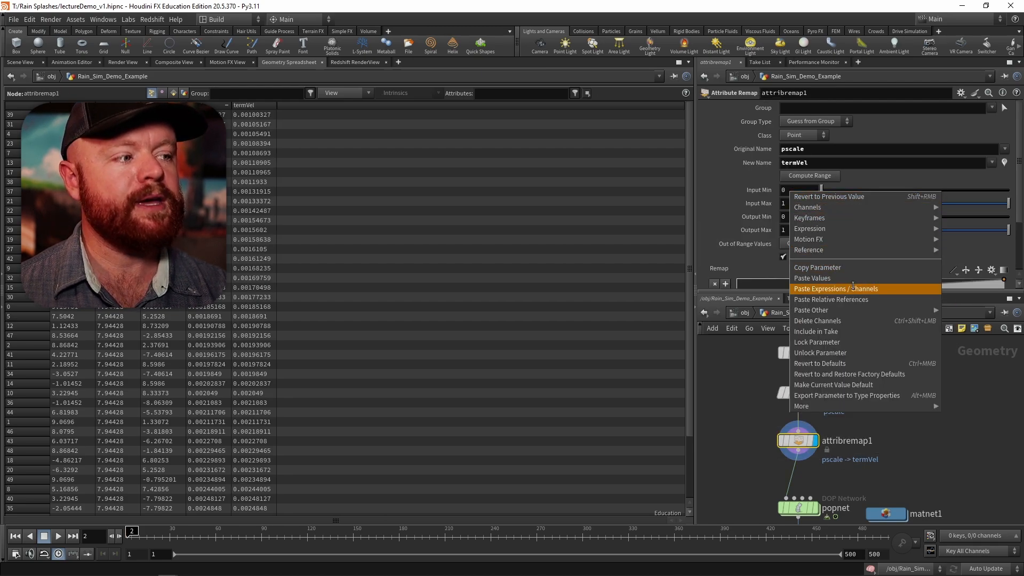
left_click(864, 299)
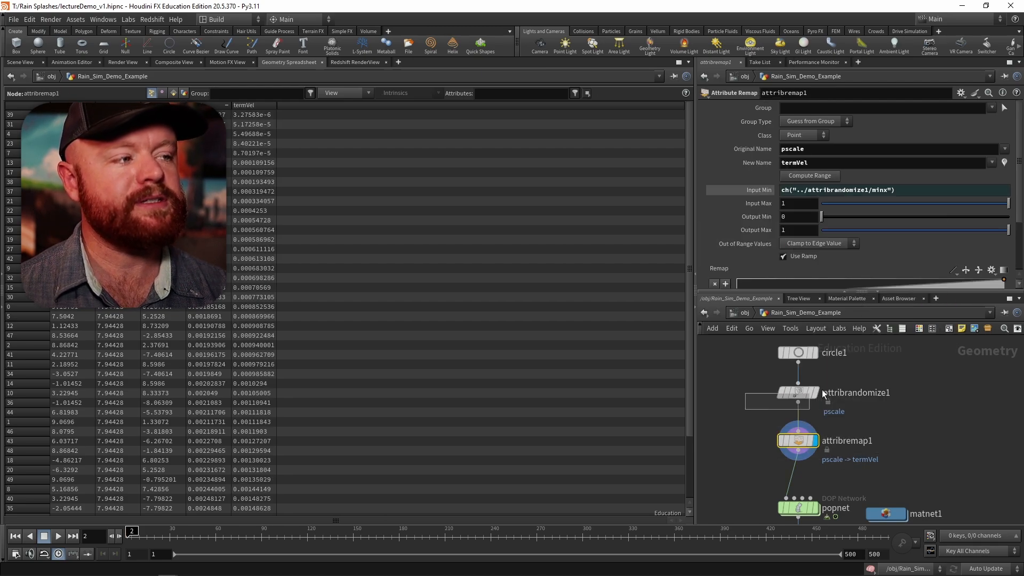
Step: Copy attribrandomize1's first maximum value and paste it as a relative reference into attribremap1's Input Max
left_click(824, 393)
right_click(815, 246)
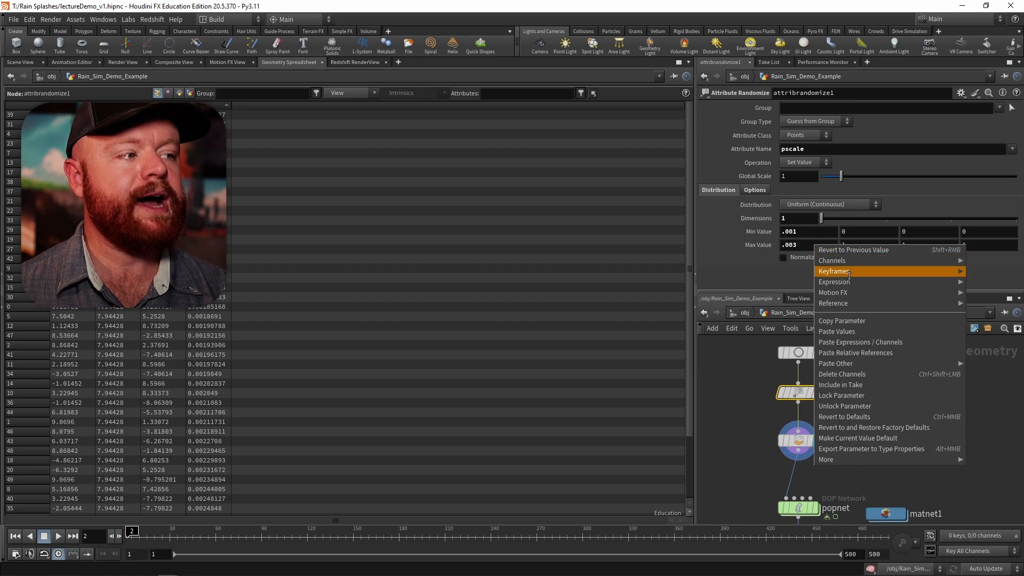
left_click(873, 321)
left_click(832, 441)
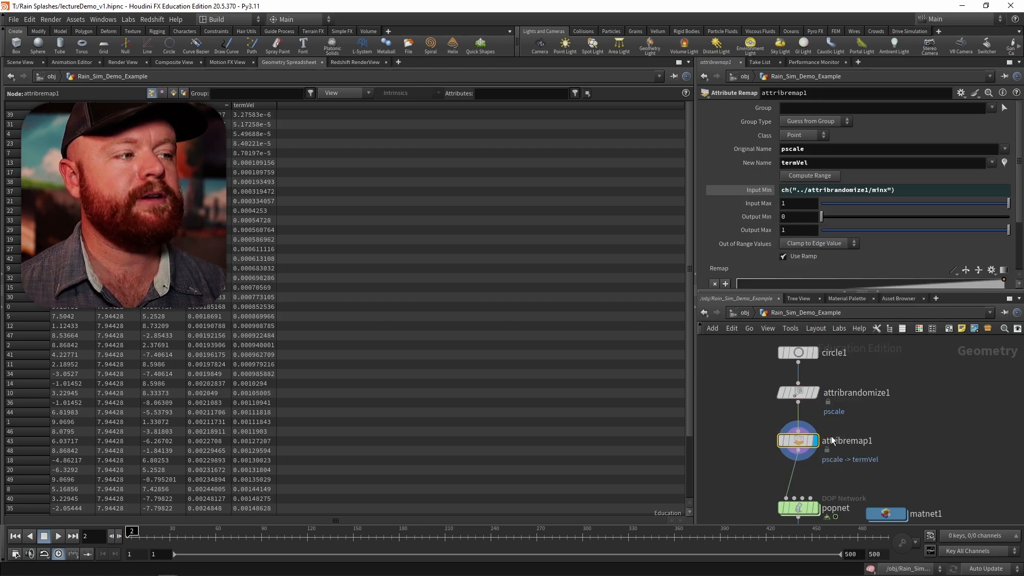
right_click(805, 210)
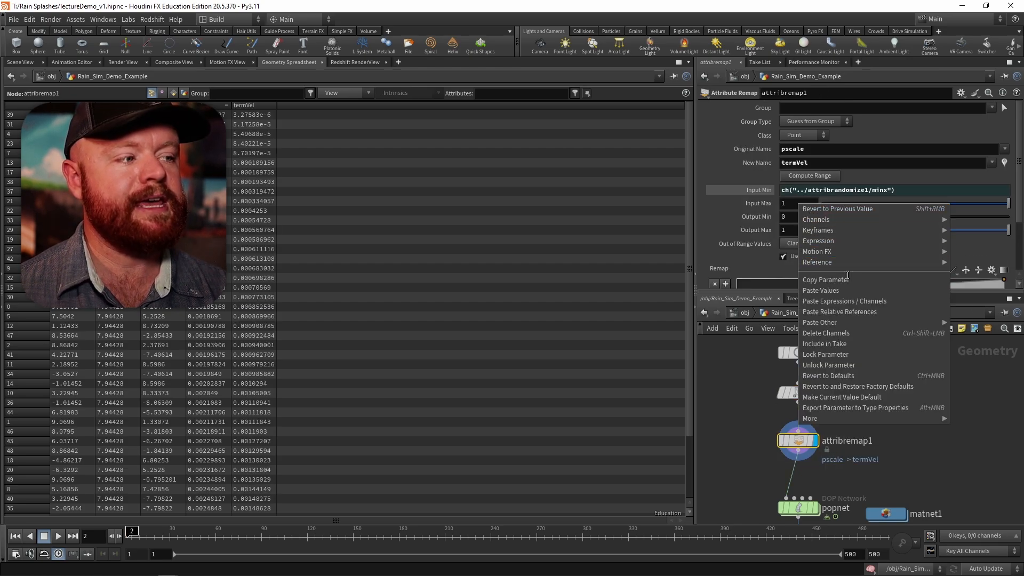
left_click(874, 318)
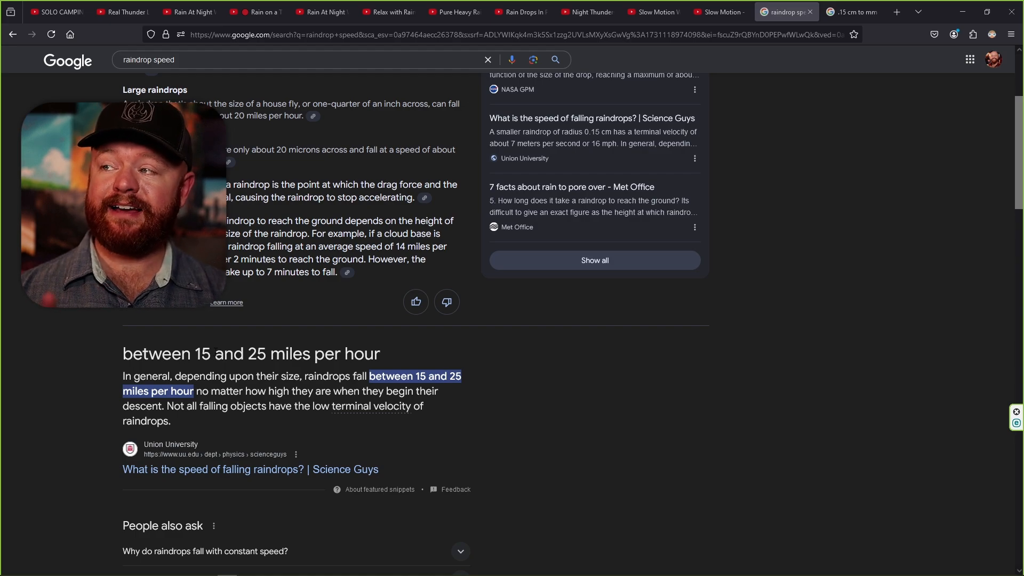
Step: Switch to Firefox, reread the raindrop speed overview and copy the terminal velocity given for small raindrops
scroll(73, 308, "up", 2)
scroll(73, 308, "up", 3)
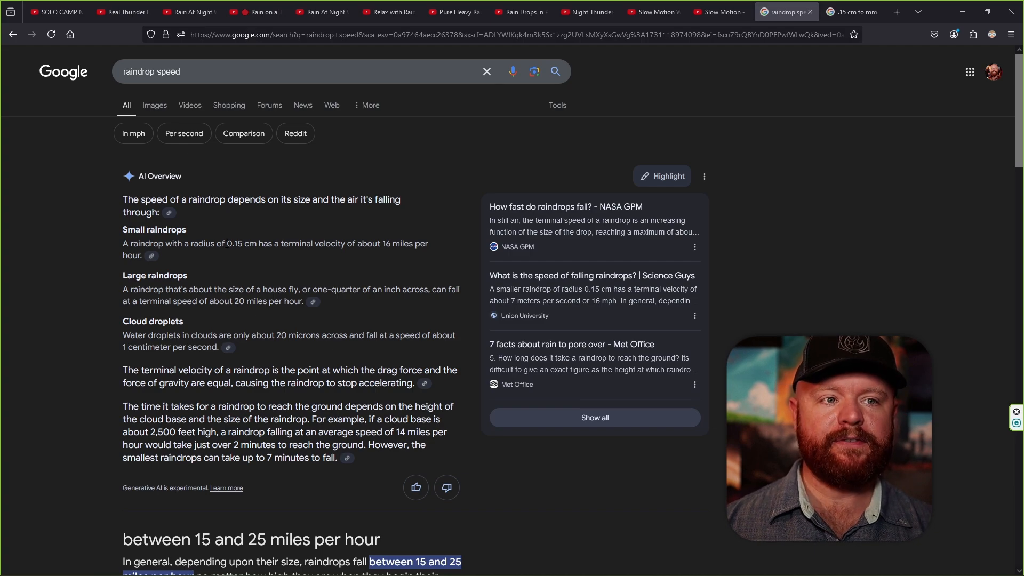
left_click(840, 14)
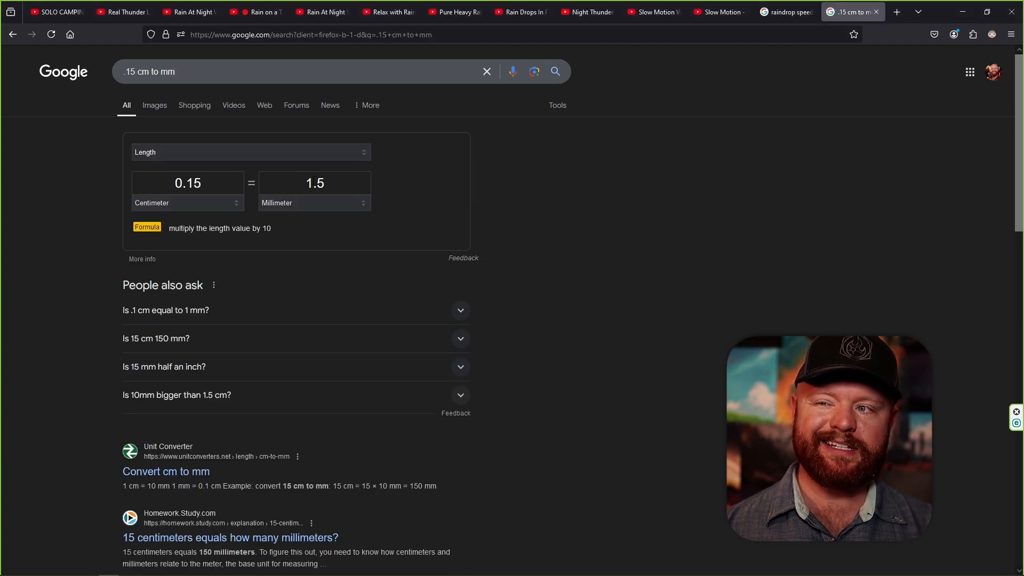
left_click(14, 34)
left_click(779, 14)
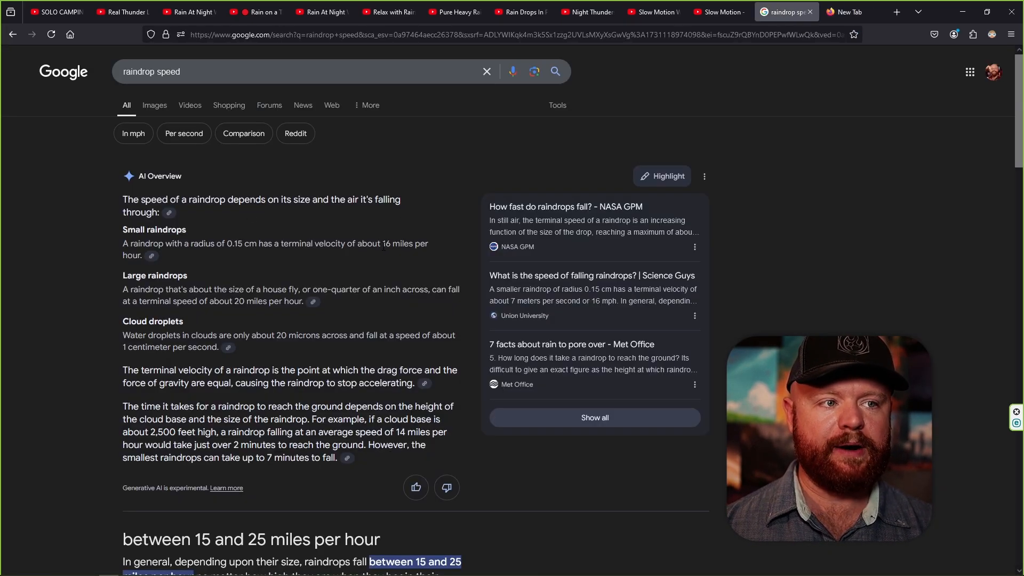
left_click_drag(384, 247, 286, 255)
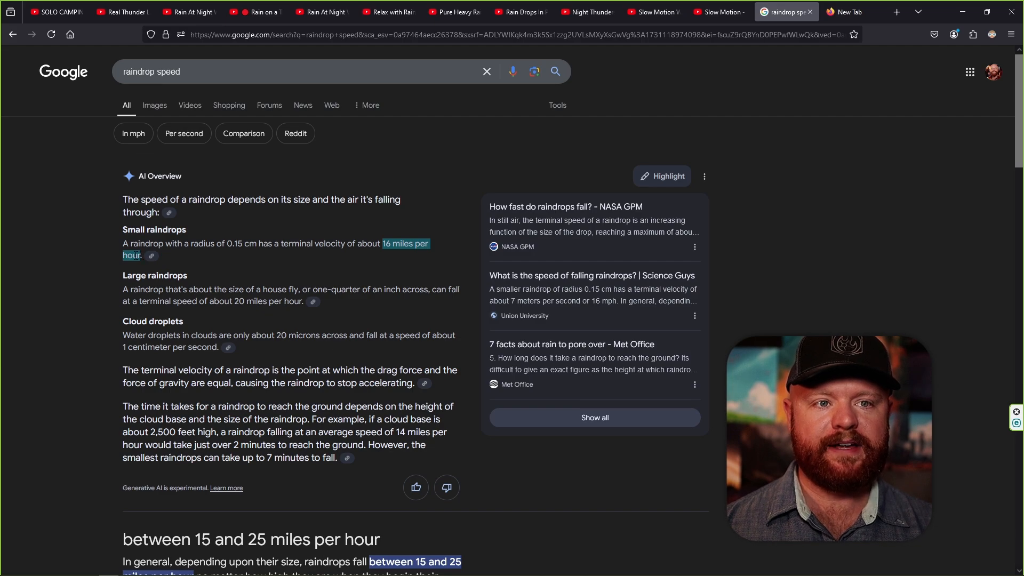
right_click(135, 256)
left_click(155, 265)
Step: Open Google in the empty browser tab and search for "15 mph to meters per second"
left_click(843, 15)
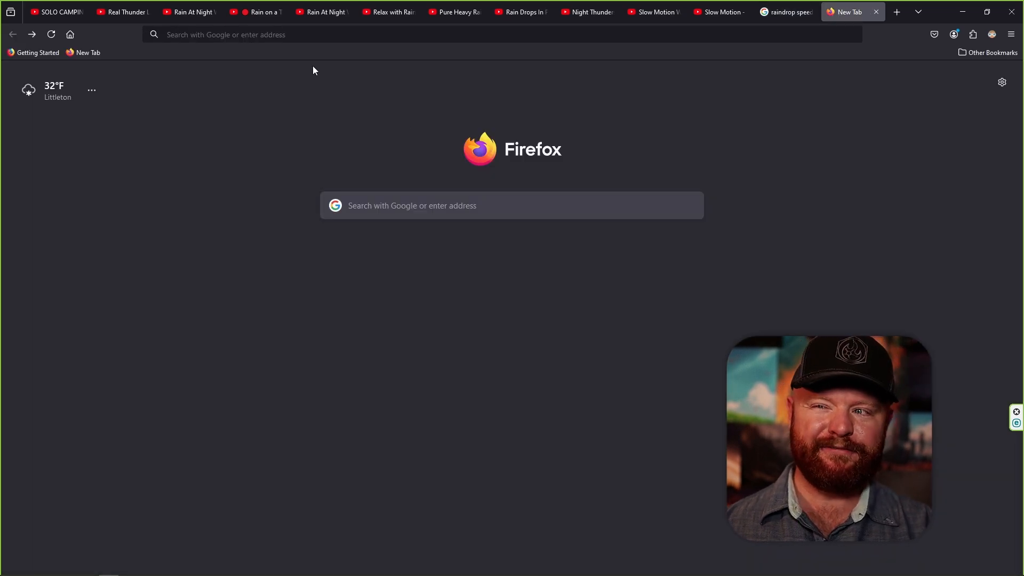
left_click(252, 39)
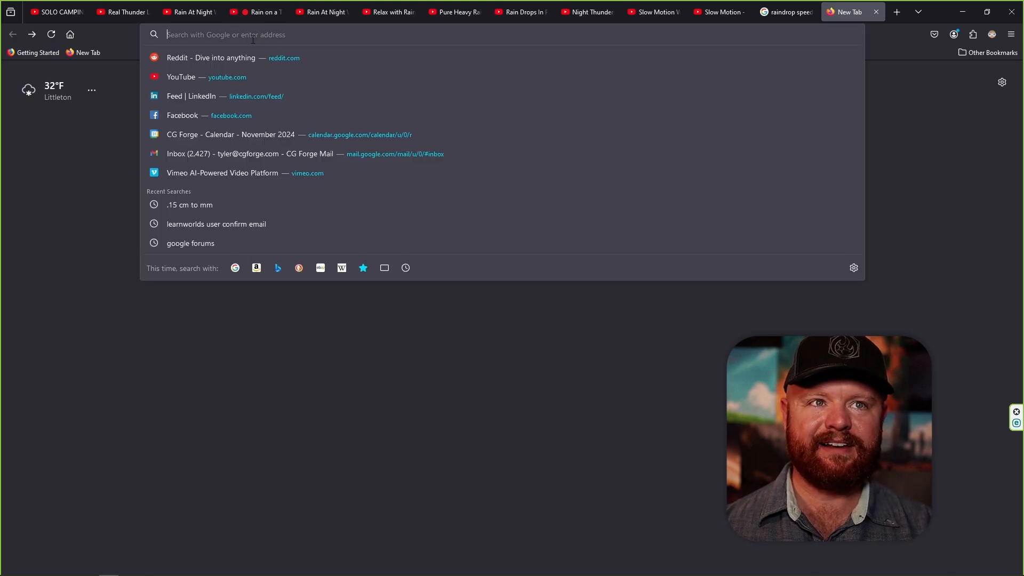
type("google.com/")
key("Return")
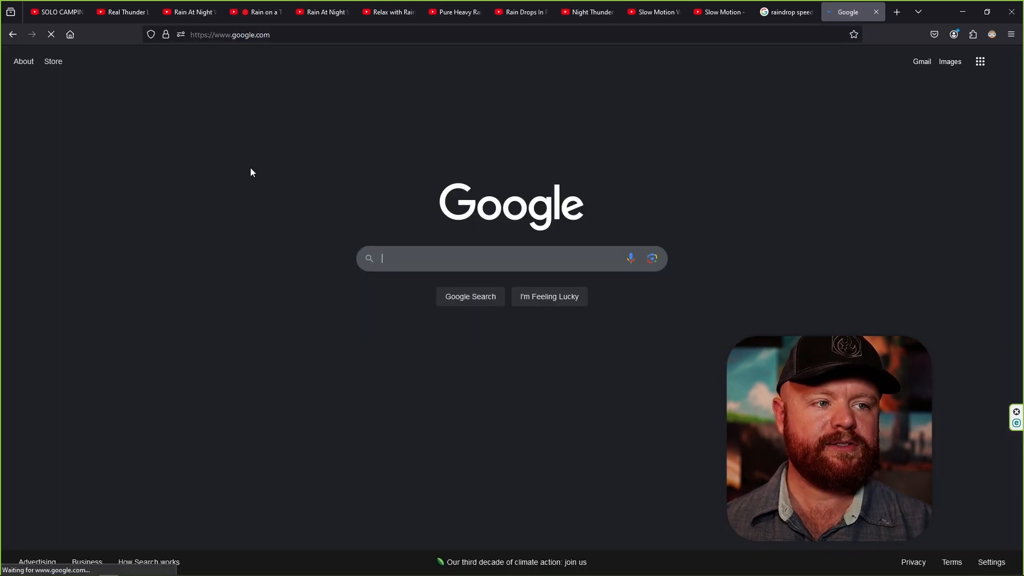
left_click(412, 256)
type("15 mp")
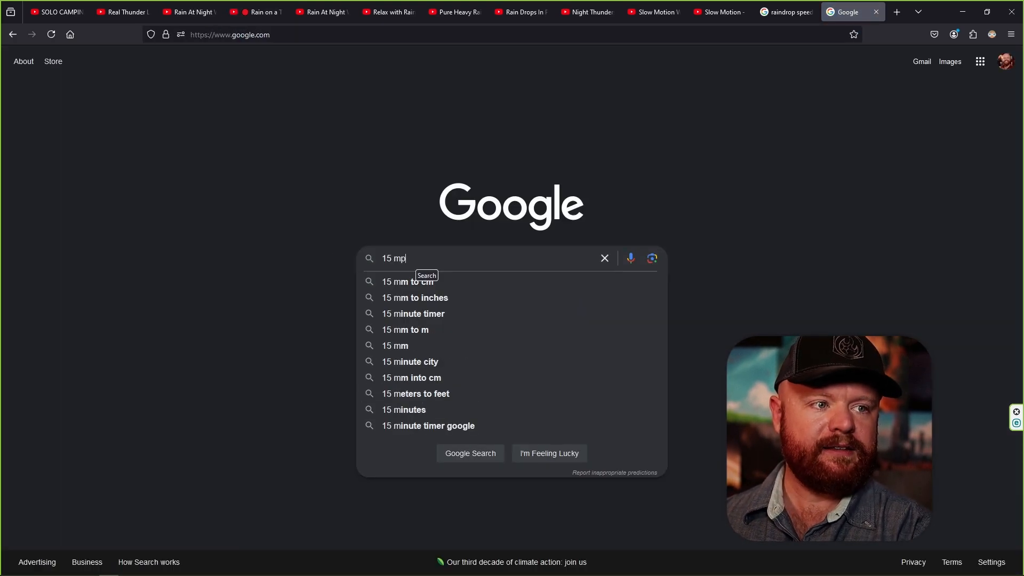
type("h to")
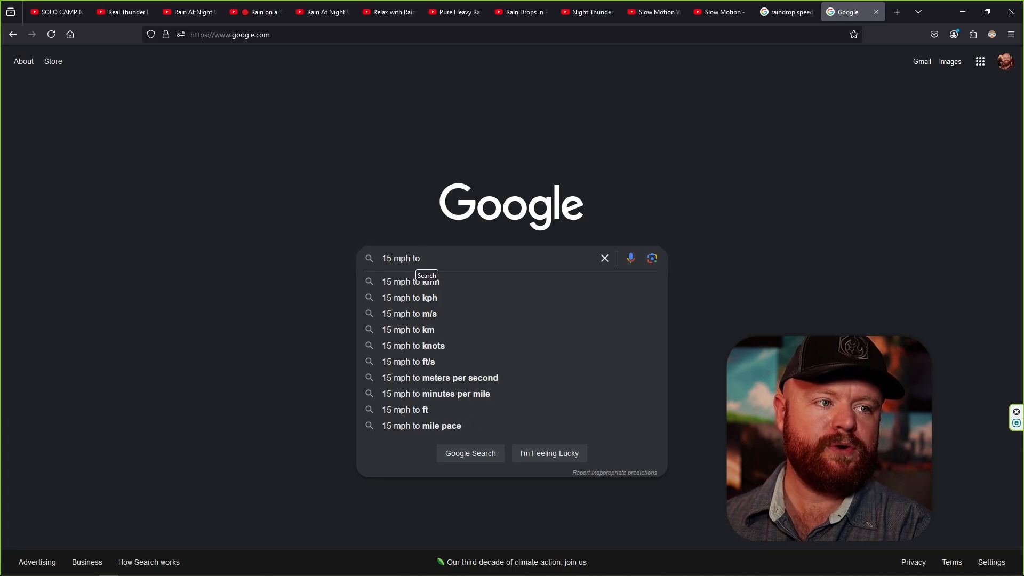
type(" meters per second")
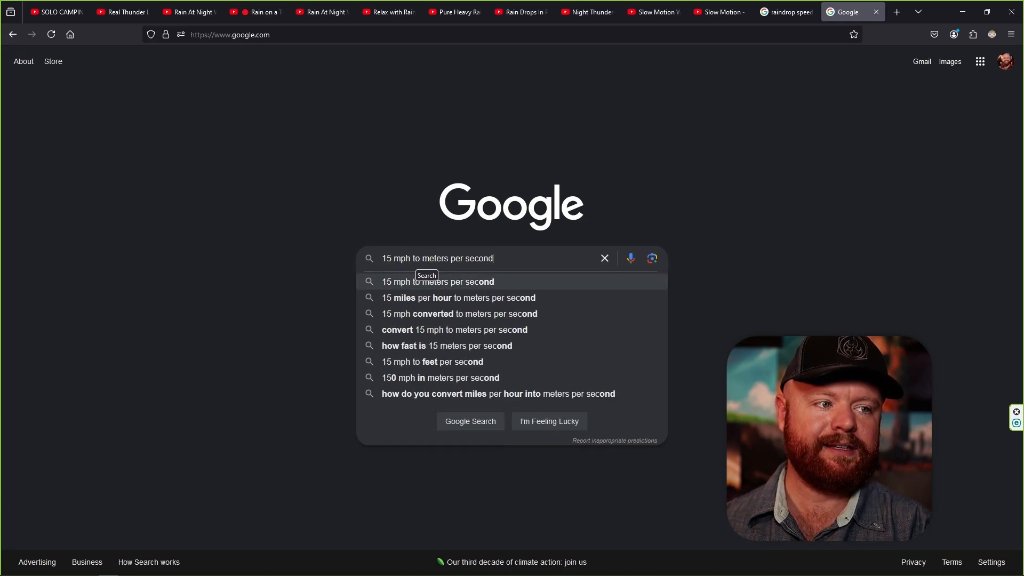
key("Return")
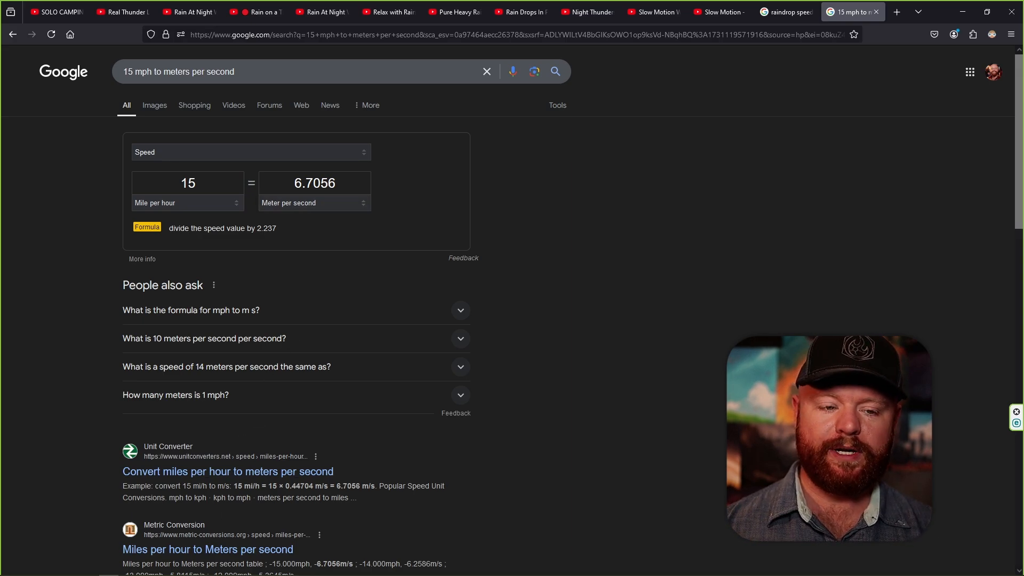
Step: Switch back to the Houdini scene from the browser
mouse_move(223, 566)
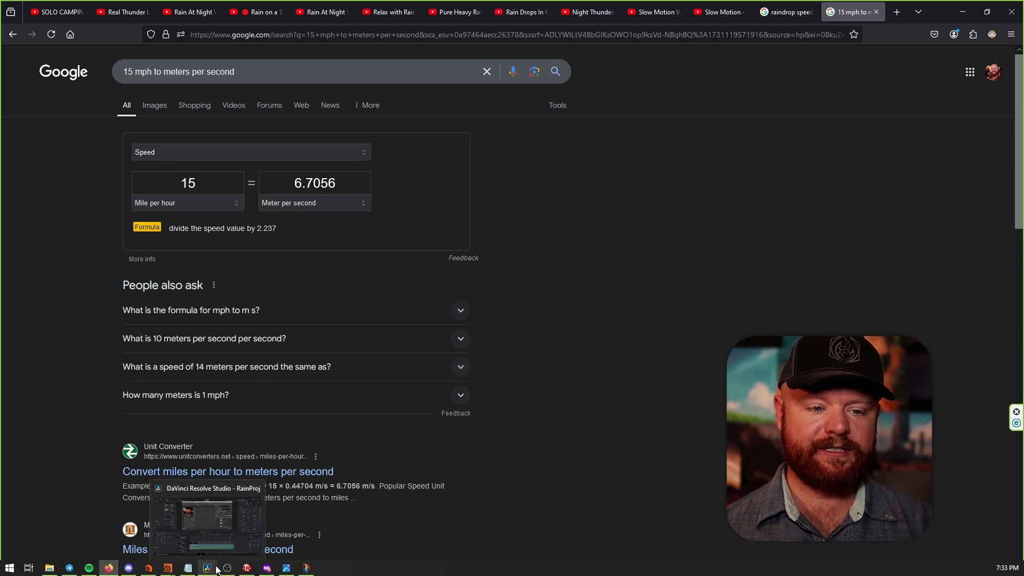
mouse_move(166, 571)
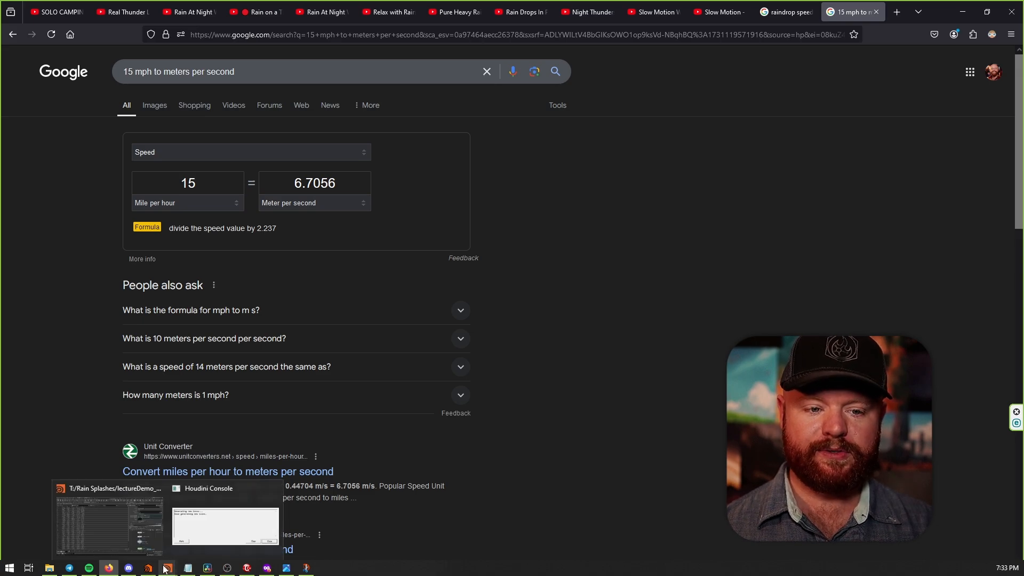
left_click(152, 546)
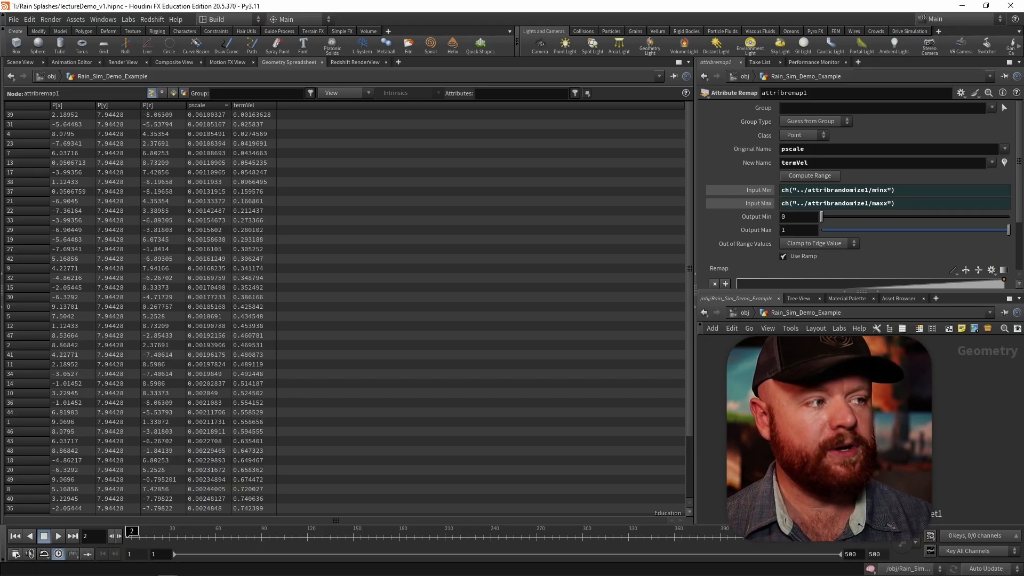
Step: Set attribremap1's Output Min to 6.5
left_click(805, 214)
type("6.5")
key("Return")
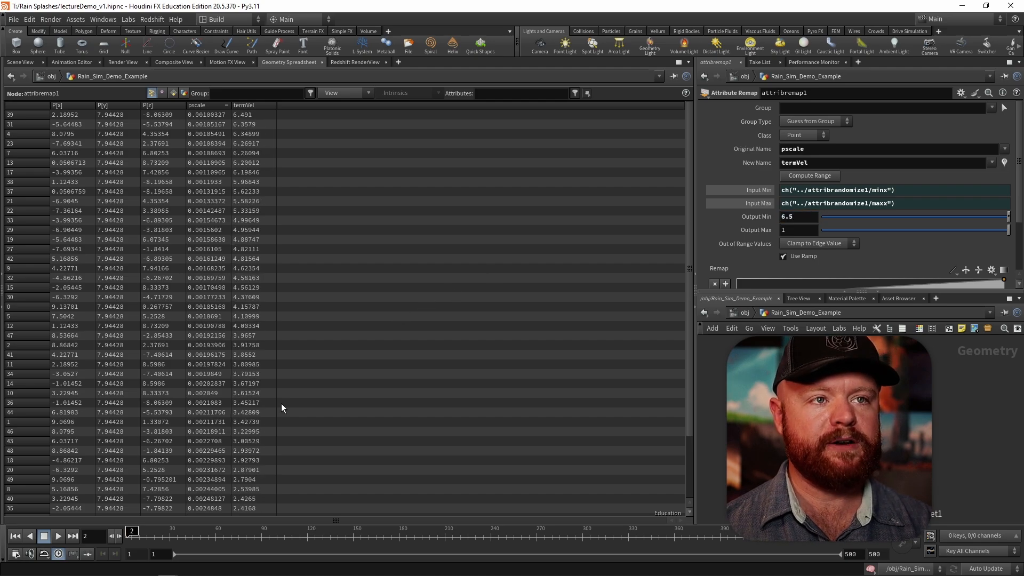
Step: Check the 20 mph to meters per second conversion in Firefox and return to the Houdini scene
left_click(110, 569)
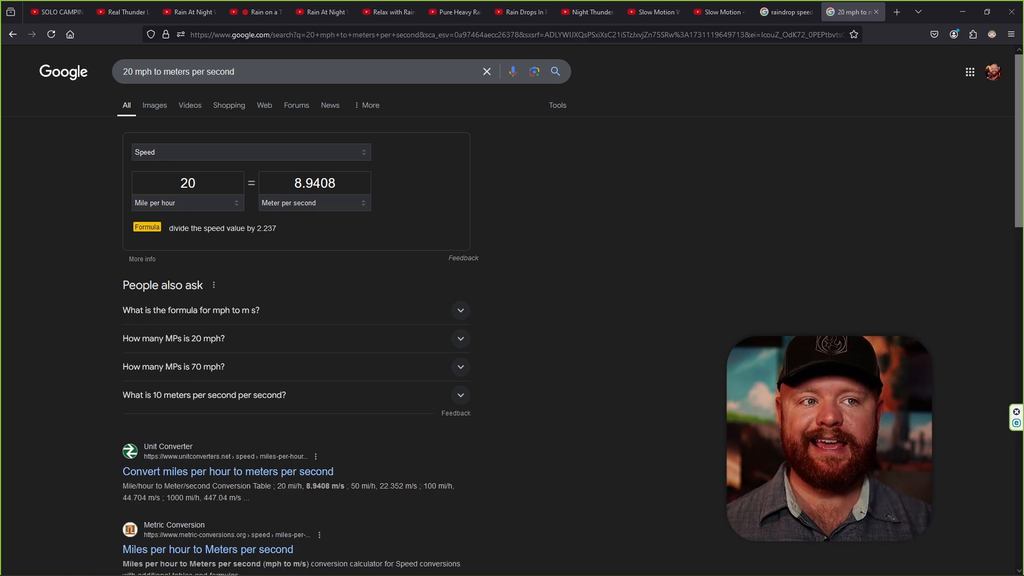
mouse_move(213, 569)
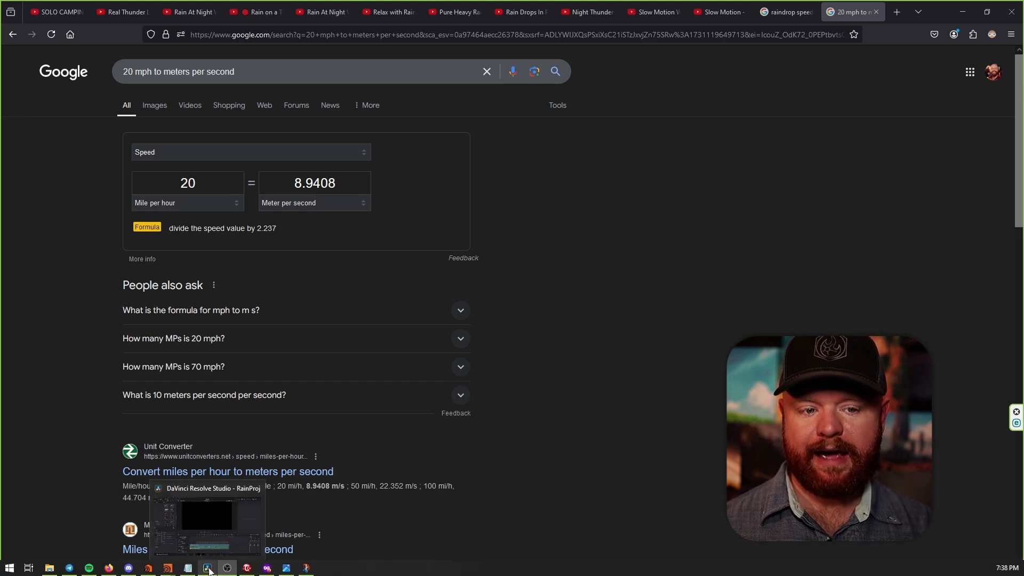
mouse_move(168, 569)
left_click(138, 540)
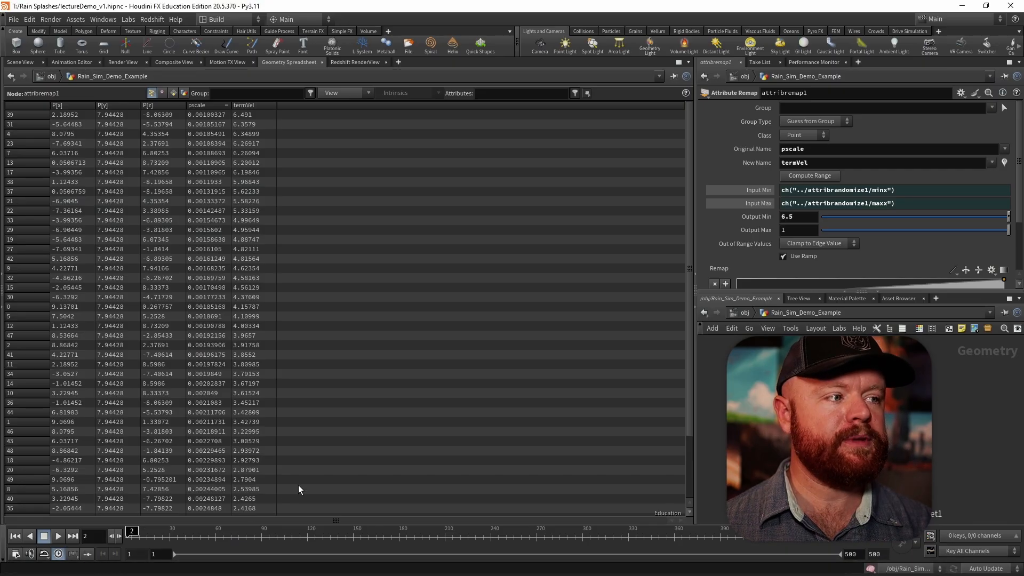
Step: Set attribremap1's Output Max to 8.9
left_click_drag(795, 230, 746, 233)
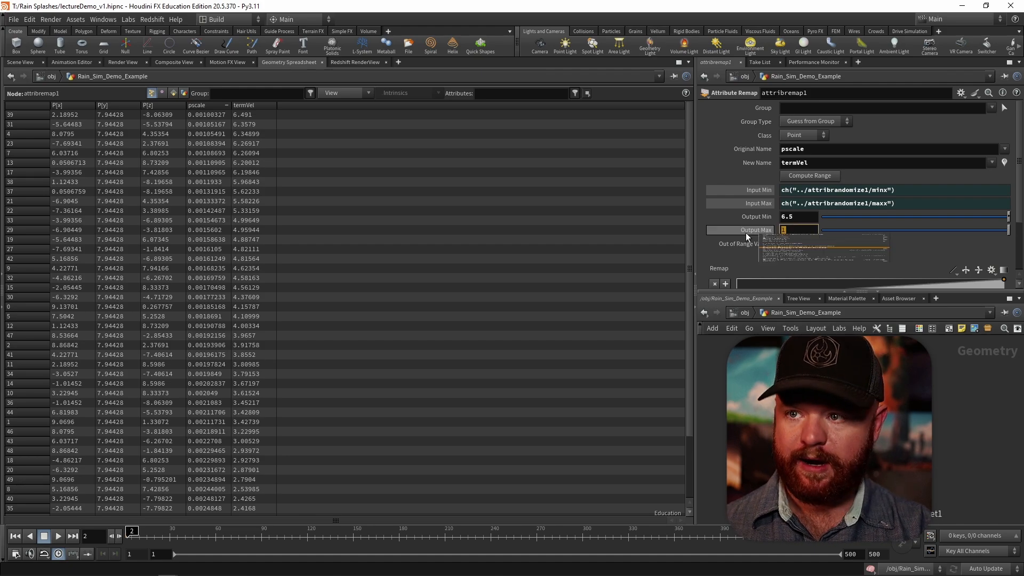
type("8.9")
key("Return")
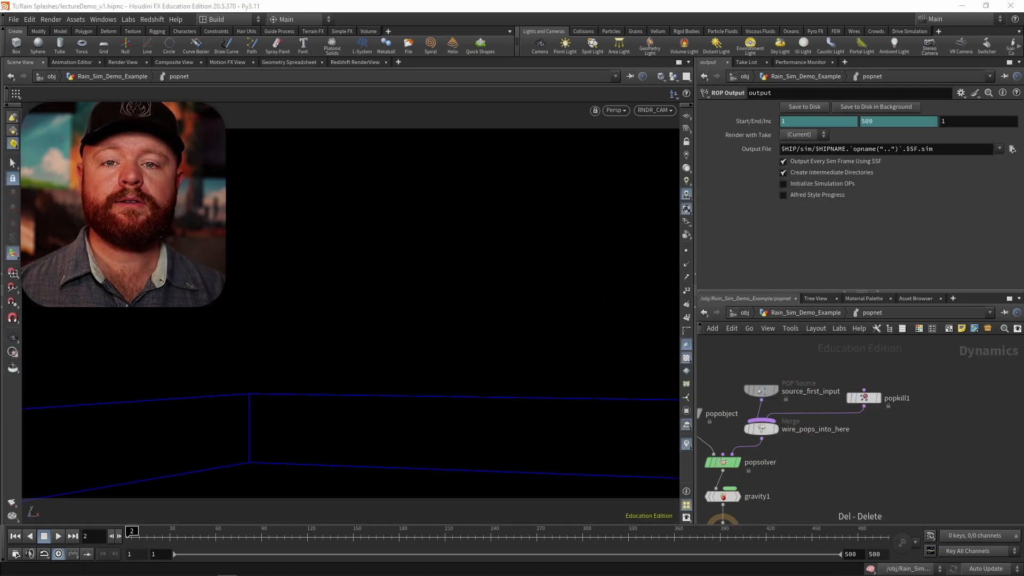
Step: Add a POP Speed Limit node inside popnet and wire it into the wire_pops_into_here merge
key("Tab")
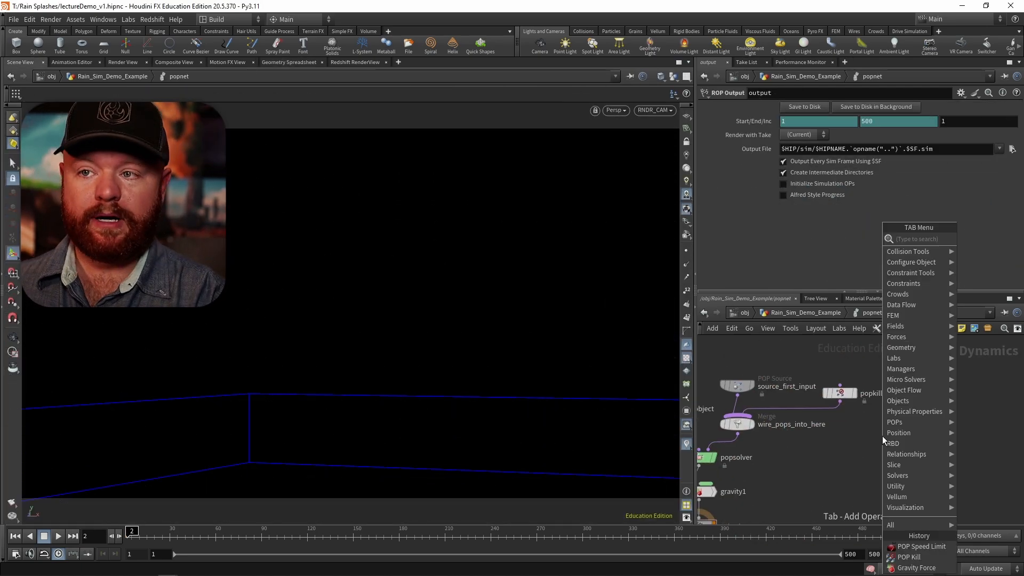
type("pop sp")
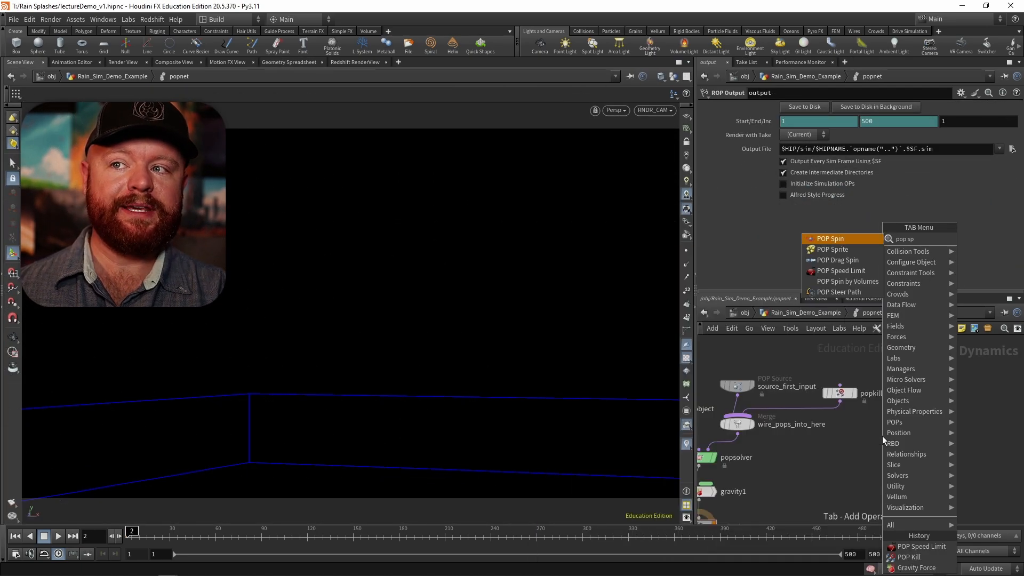
key("Down")
key("Down")
key("Down")
key("Return")
left_click(882, 436)
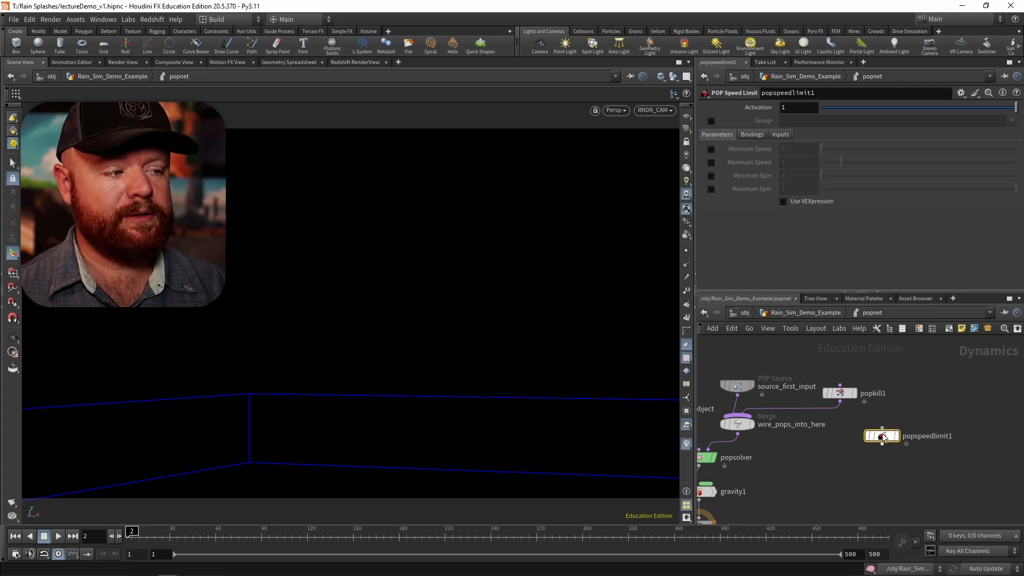
left_click_drag(882, 436, 739, 415)
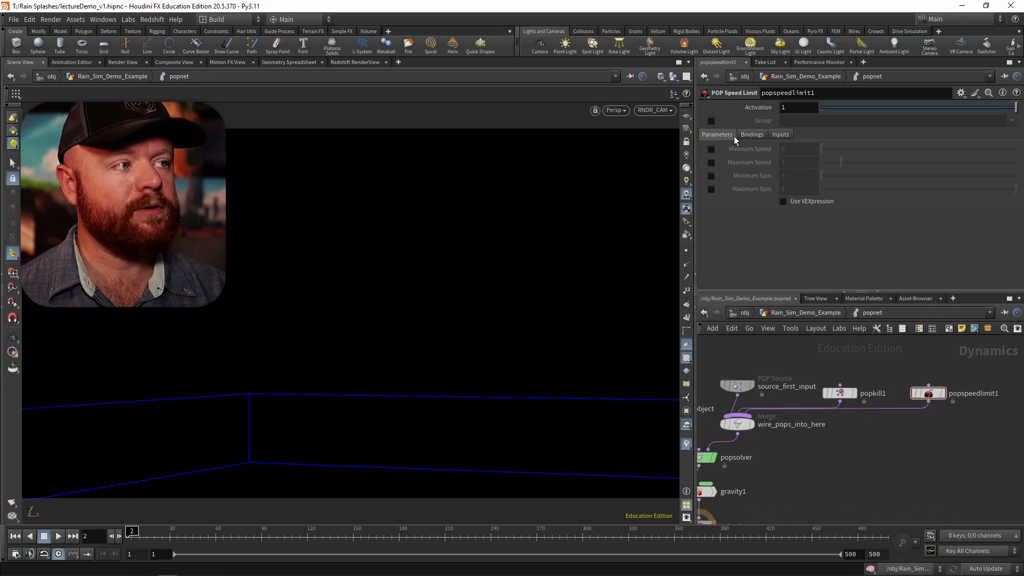
left_click(710, 162)
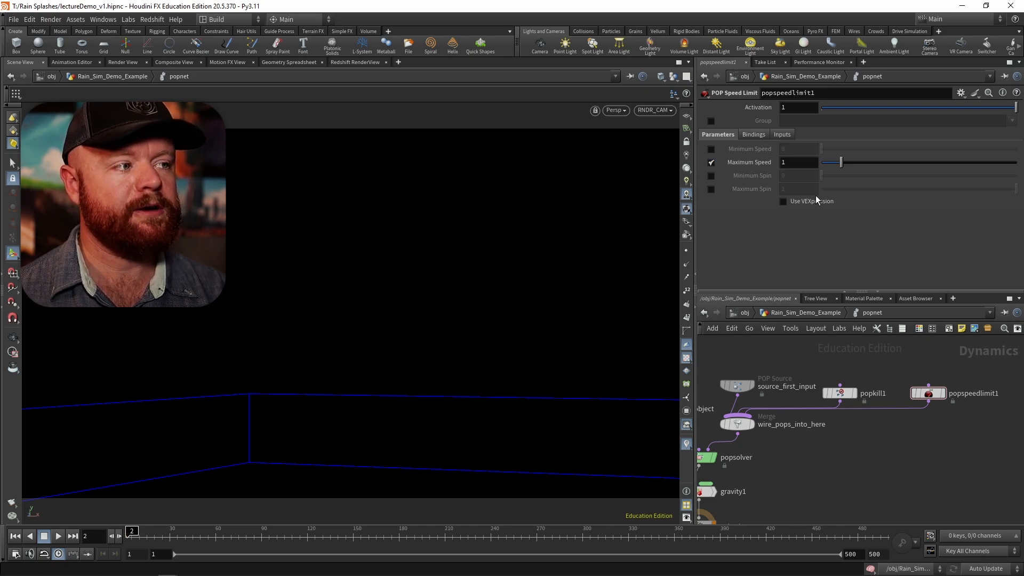
left_click(784, 201)
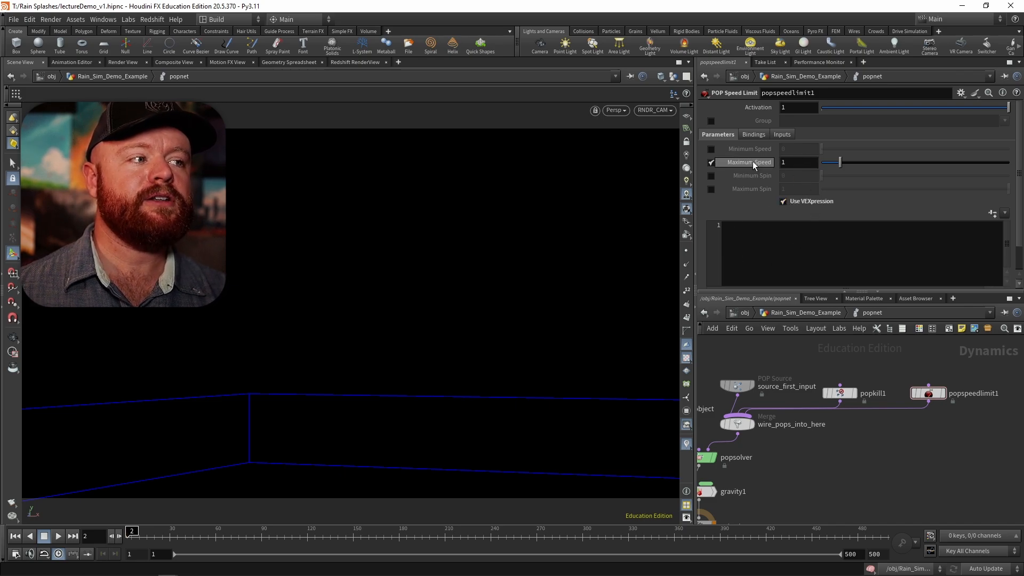
mouse_move(752, 162)
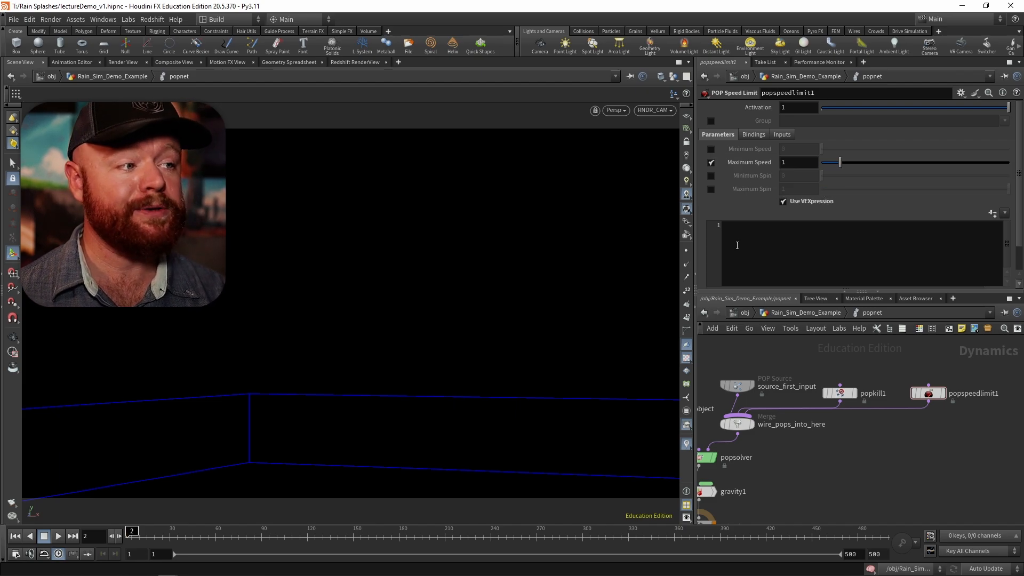
left_click(806, 247)
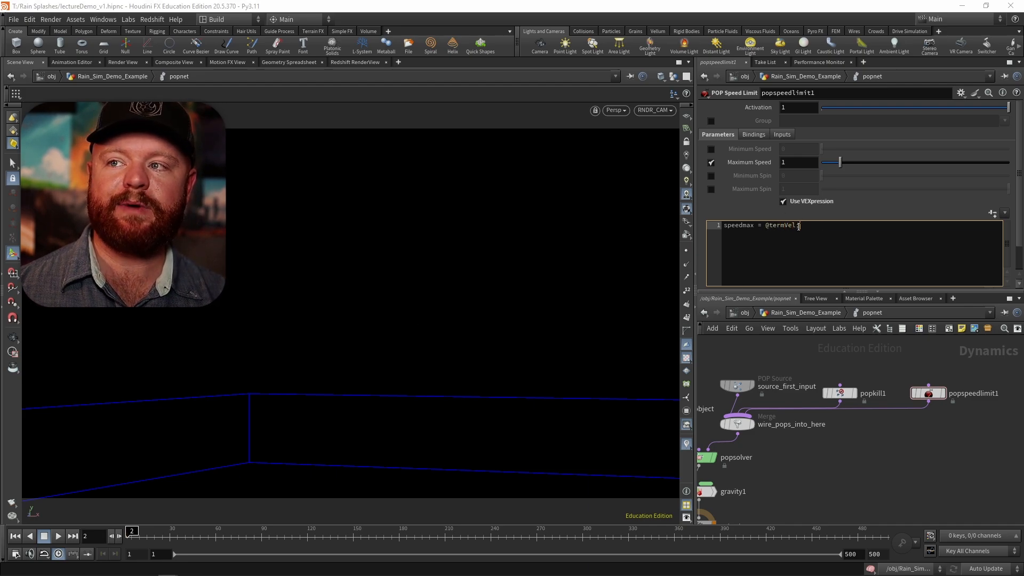
left_click(991, 443)
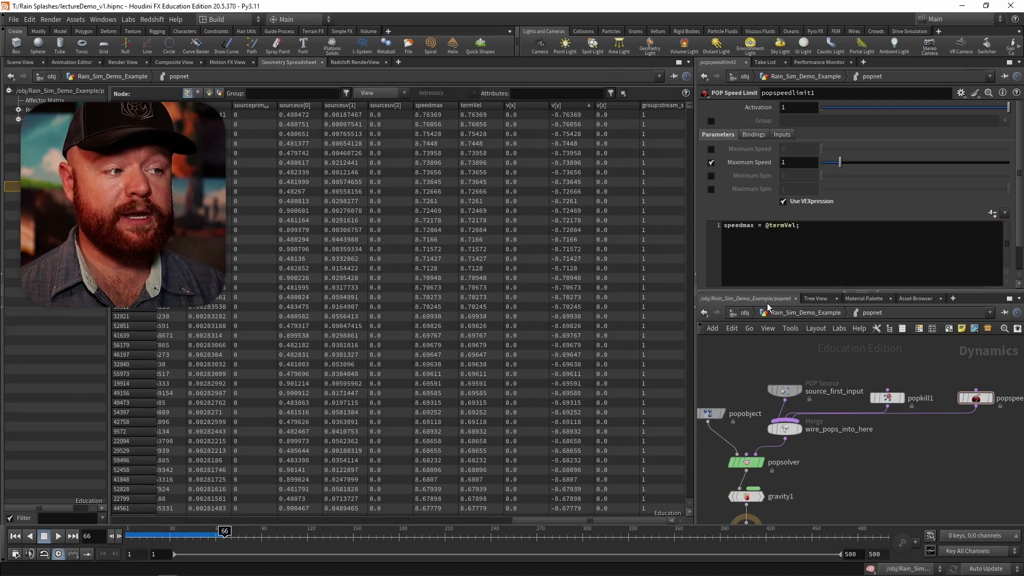
Step: Go up to the object level, show the scene view, re-enter Rain_Sim_Demo_Example and display circle1
left_click(745, 312)
left_click(20, 62)
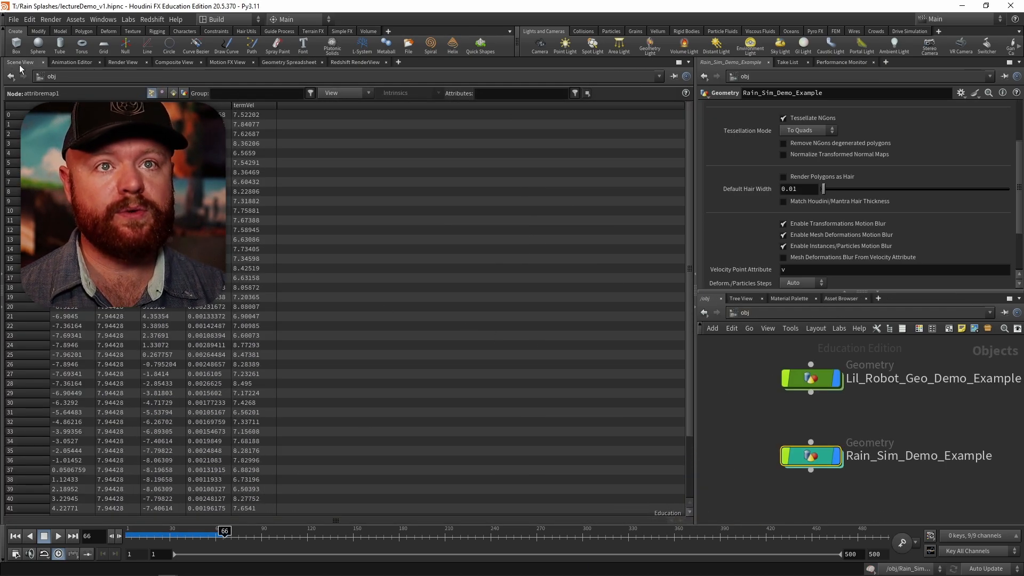
middle_click_drag(808, 385, 787, 384)
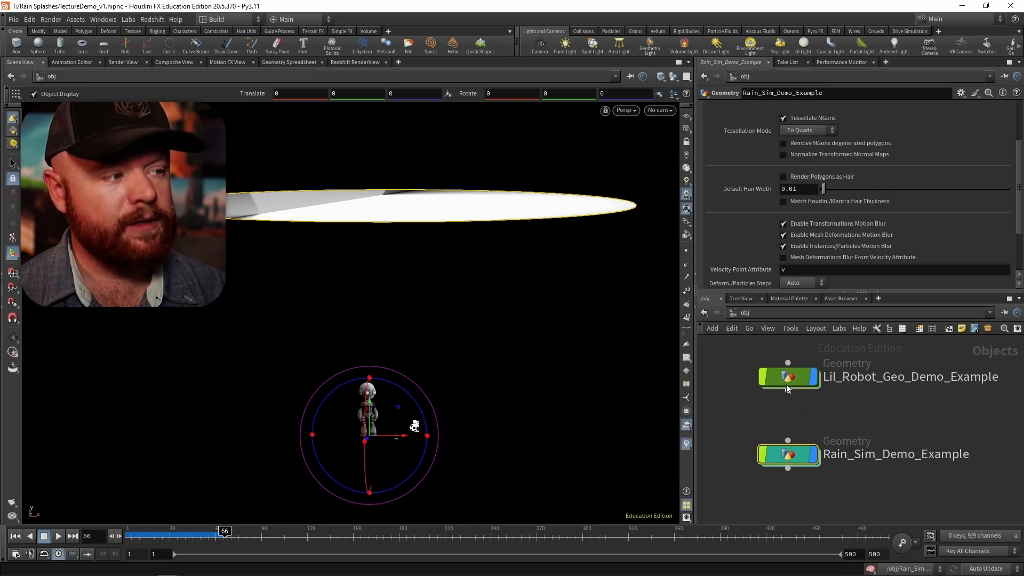
double_click(792, 453)
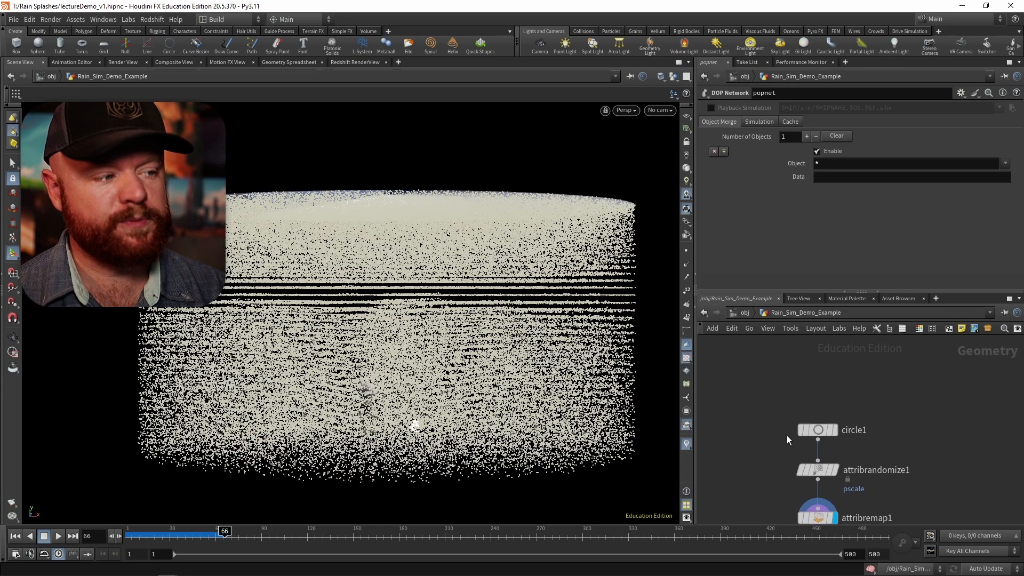
left_click(834, 430)
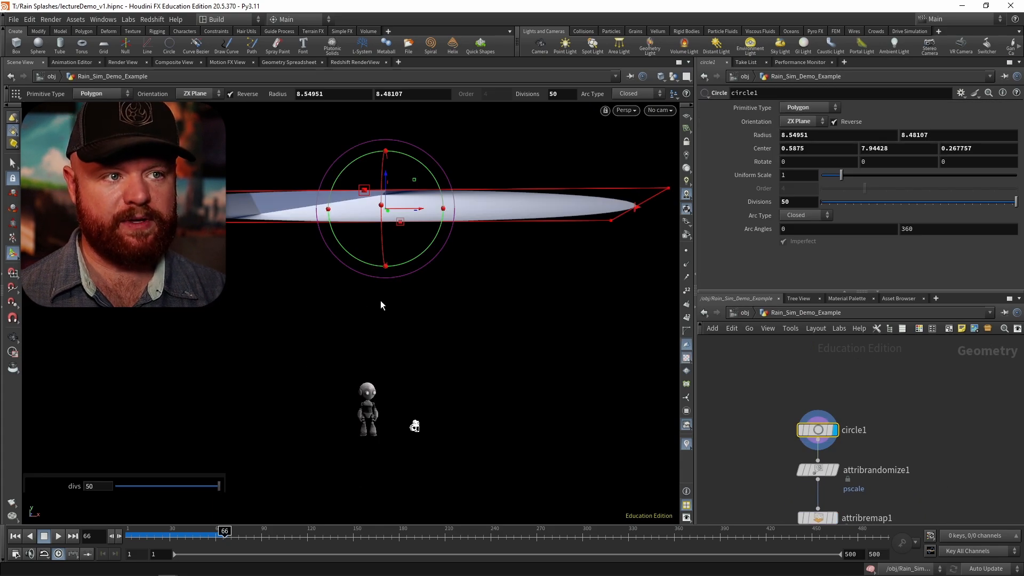
left_click_drag(379, 300, 443, 357, "alt")
Step: Make room below circle1, insert a Remesh node before attribrandomize1 and display its result in wireframe
left_click_drag(824, 436, 824, 363)
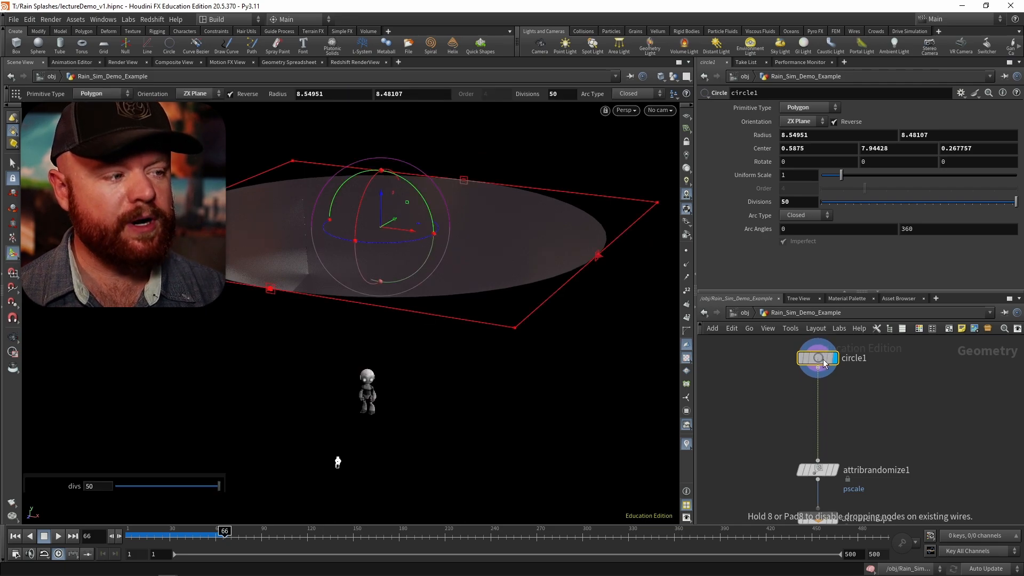
key("Tab")
key("Escape")
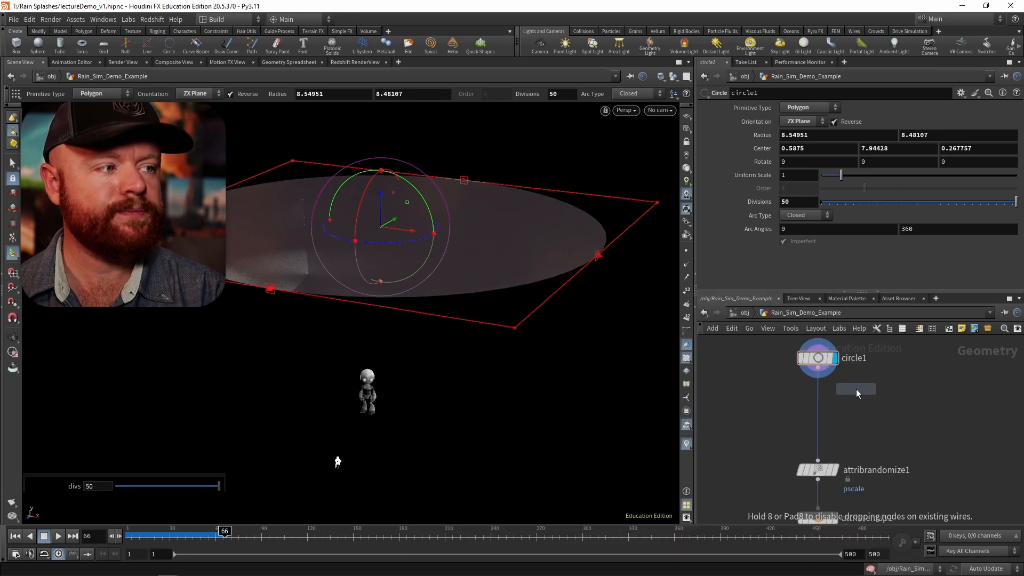
left_click(820, 400)
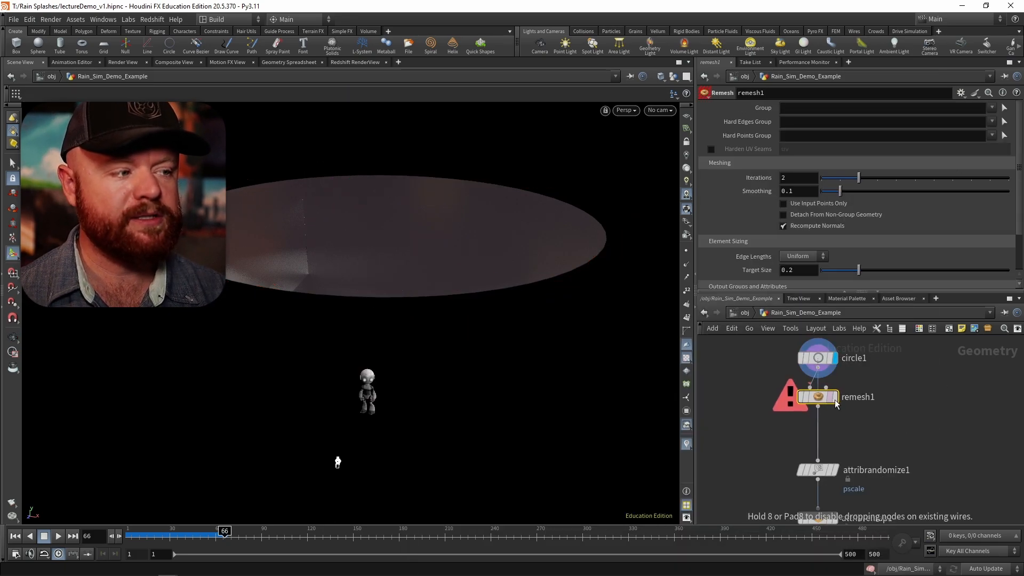
left_click(833, 397)
key("w")
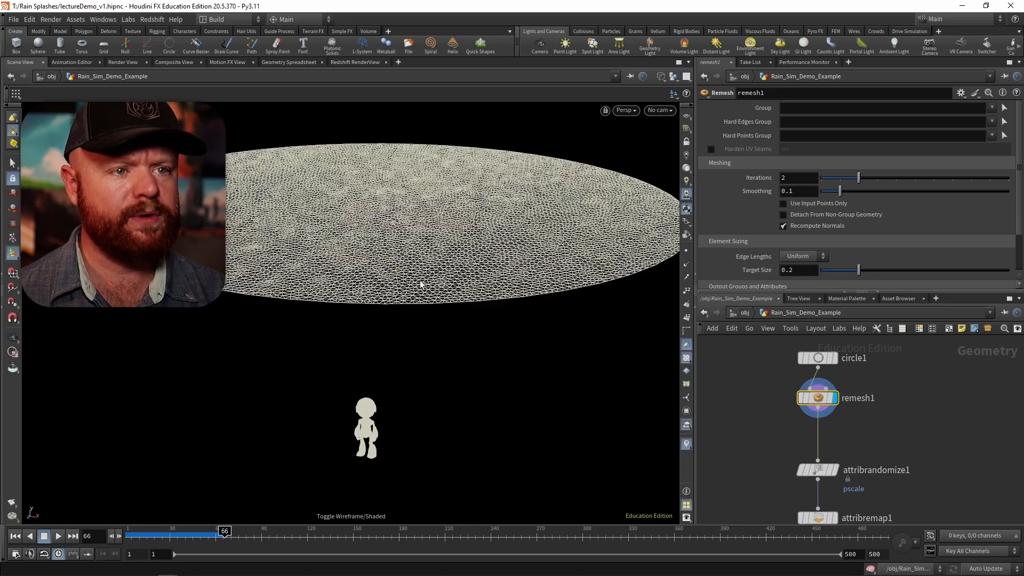
key("Escape")
left_click_drag(421, 284, 344, 315)
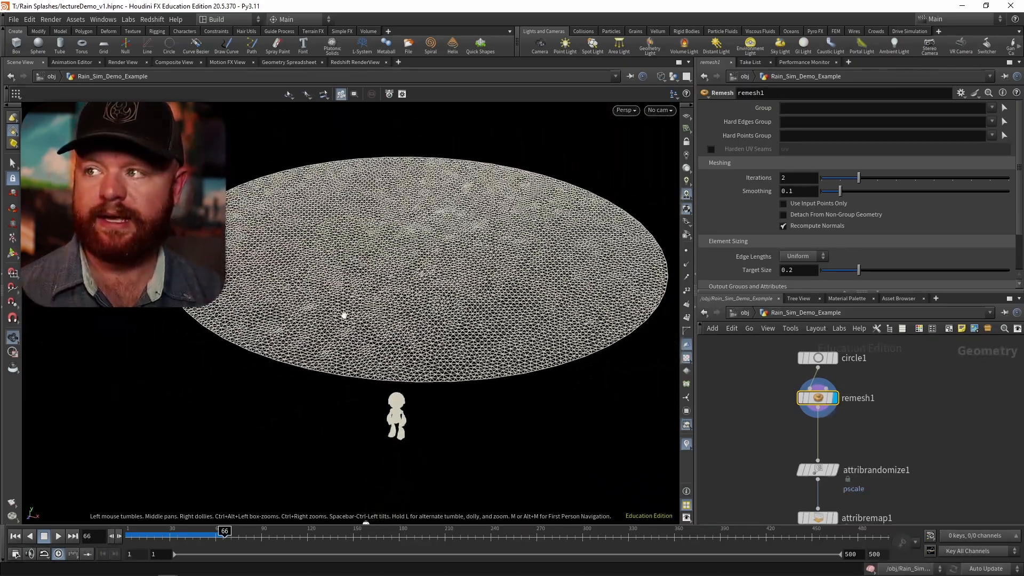
scroll(344, 315, "down", 2)
key("Return")
Step: Insert a Mountain noise node between remesh1 and attribrandomize1
key("Tab")
type("scatter")
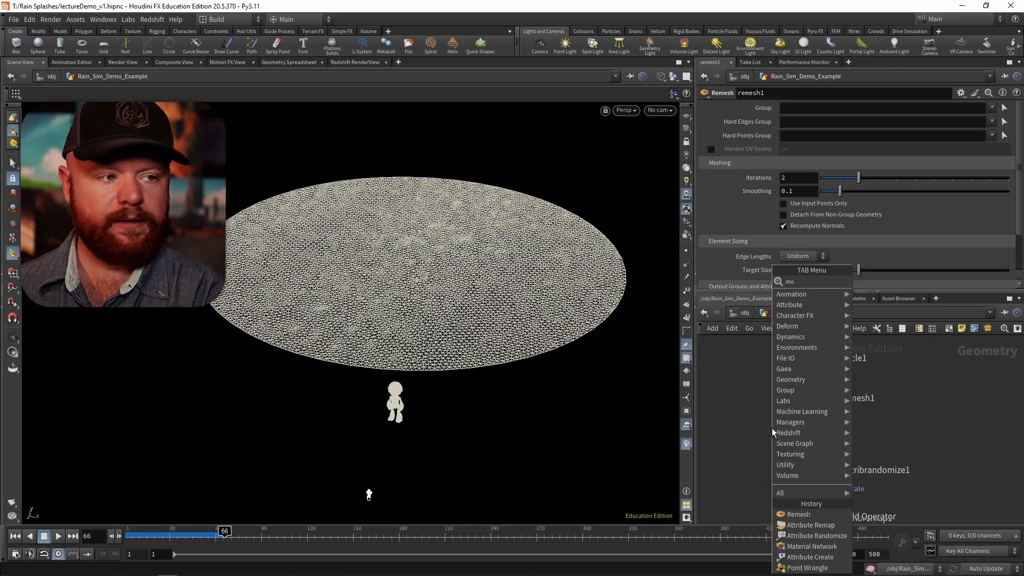
key("Return")
left_click(773, 428)
left_click_drag(772, 428, 818, 433)
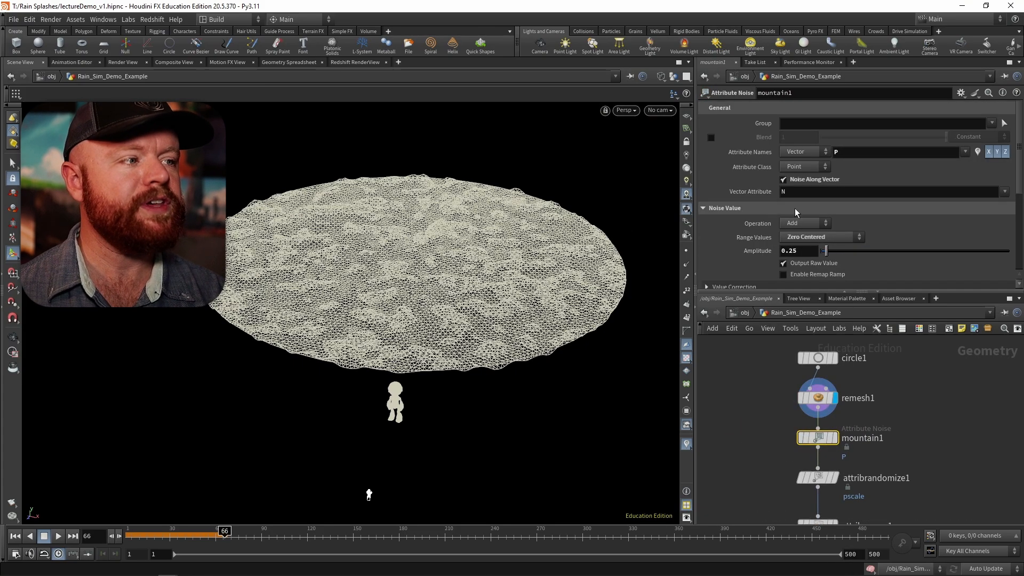
Step: Raise mountain1's noise amplitude to 2.88 and its element size to 5.85
left_click_drag(822, 251, 875, 251)
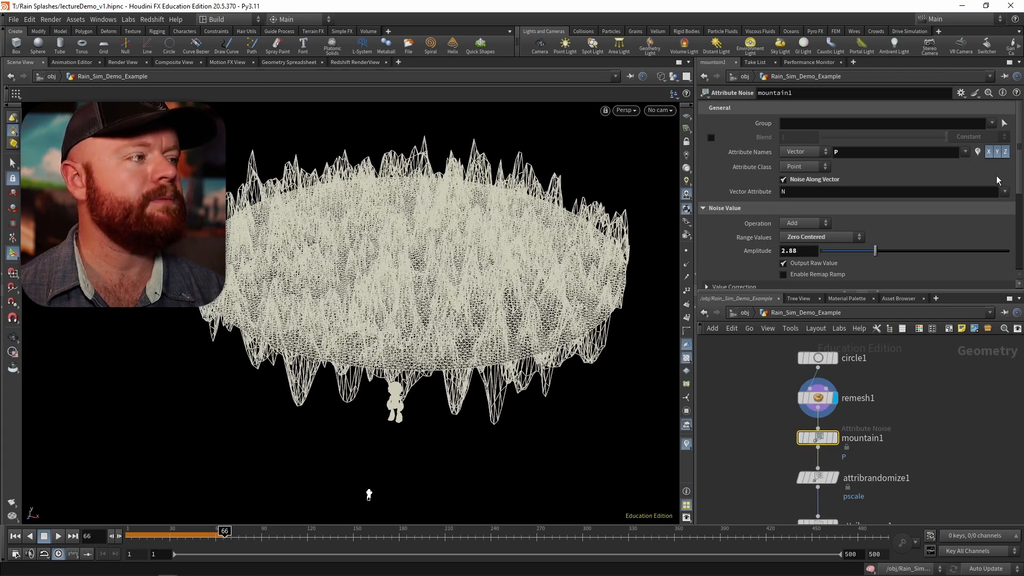
scroll(1018, 190, "down", 1)
scroll(1018, 191, "down", 4)
left_click_drag(832, 224, 922, 223)
Step: Switch mountain1's noise type to Perlin Cloud and reduce the element size to 5.45
left_click(821, 194)
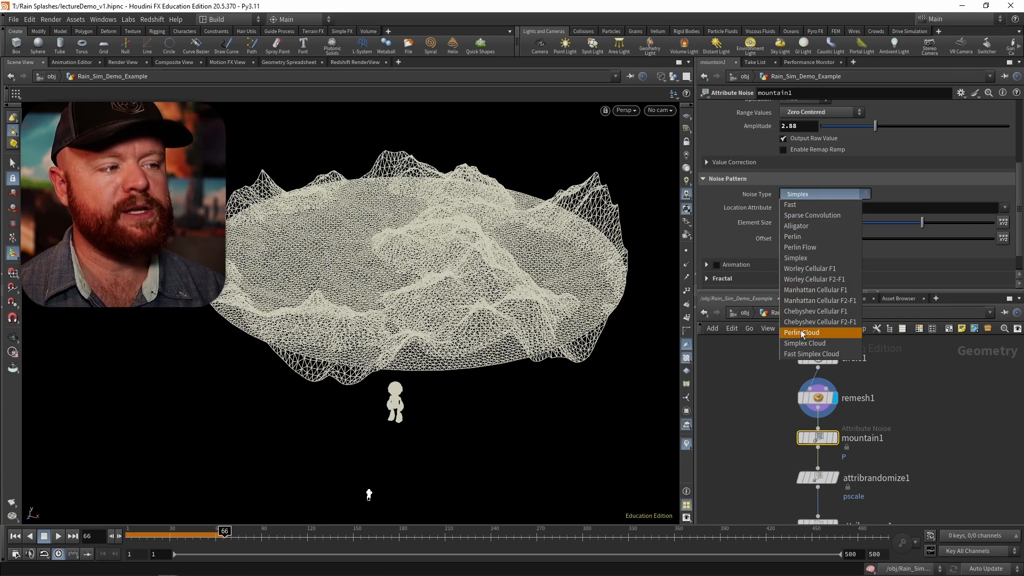
left_click(822, 332)
left_click_drag(395, 336, 424, 421)
left_click_drag(347, 306, 346, 304, "alt")
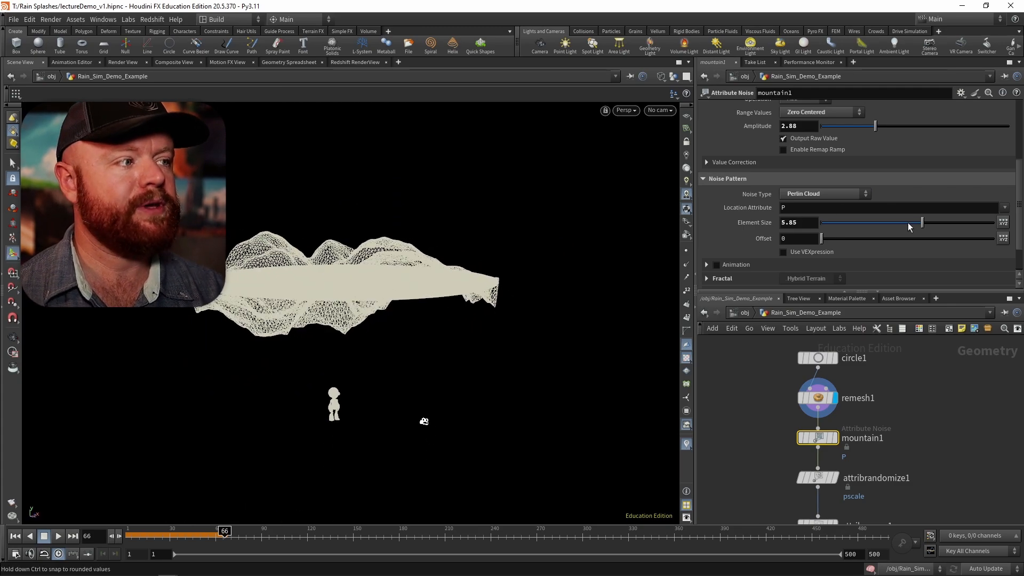
mouse_move(914, 222)
left_mouse_down()
mouse_move(905, 222)
mouse_move(916, 222)
left_mouse_up()
Step: Turn on mountain1's noise animation, expand its settings and preview the surface at frame 79
left_click(717, 266)
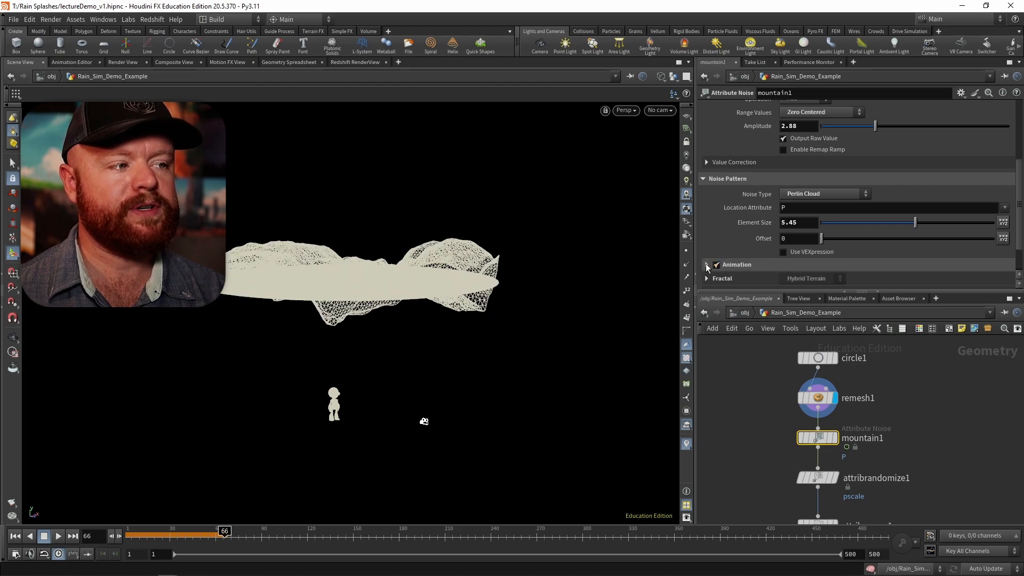
left_click(706, 265)
left_click(172, 528)
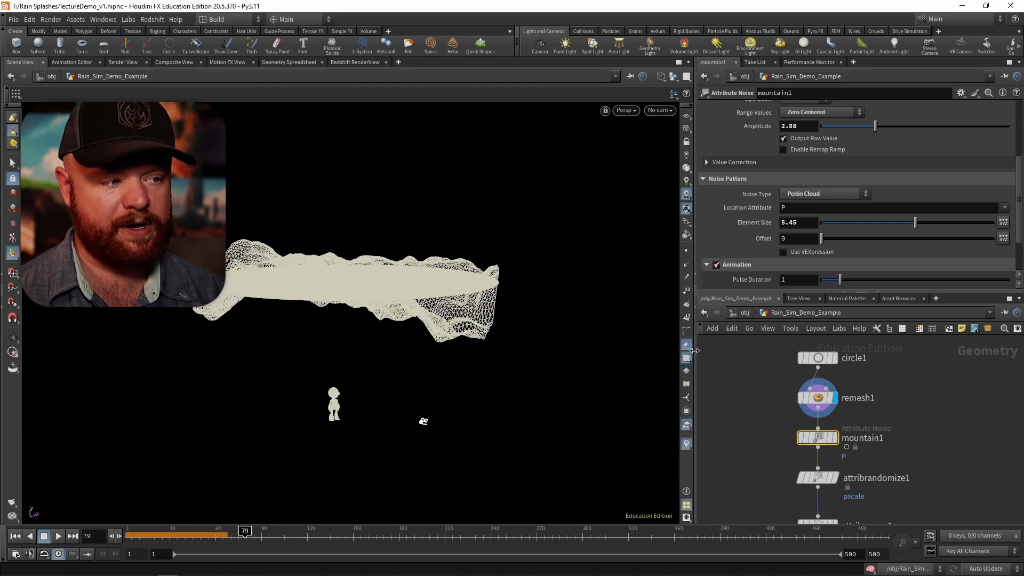
Step: Select the popnet node, rewind the timeline to frame 1 and enter the particle network
scroll(763, 373, "down", 5)
middle_click_drag(754, 403, 752, 370)
left_click_drag(767, 415, 831, 436)
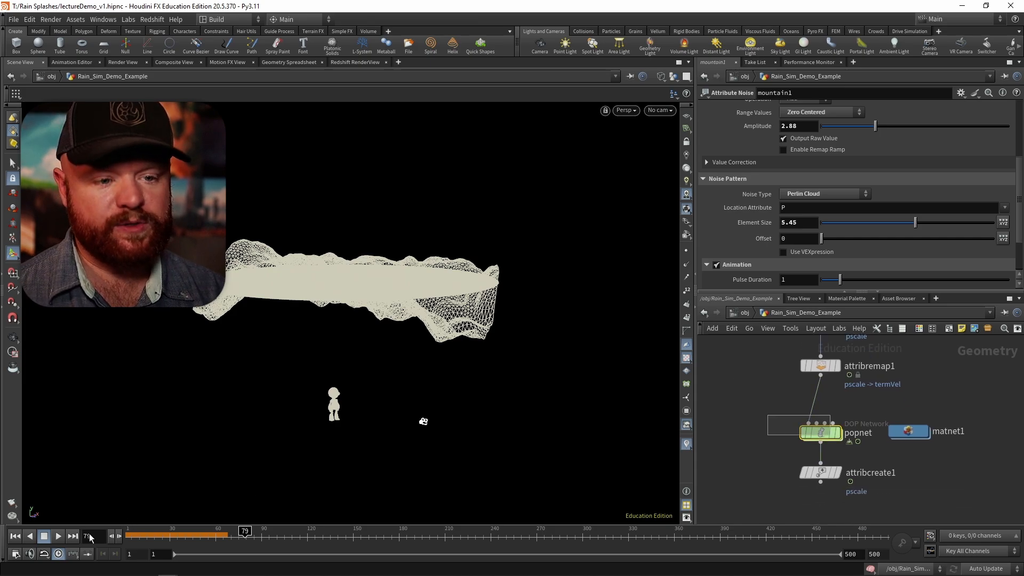
left_click(15, 537)
key("Return")
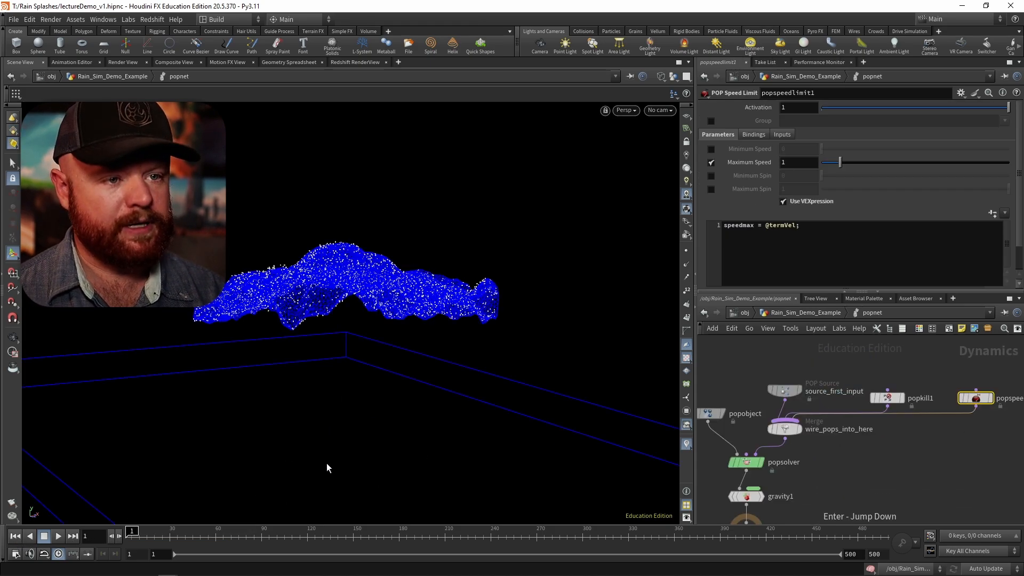
Step: Simulate the rain up to frame 67 and examine the falling particles from several angles
left_click_drag(309, 393, 148, 430)
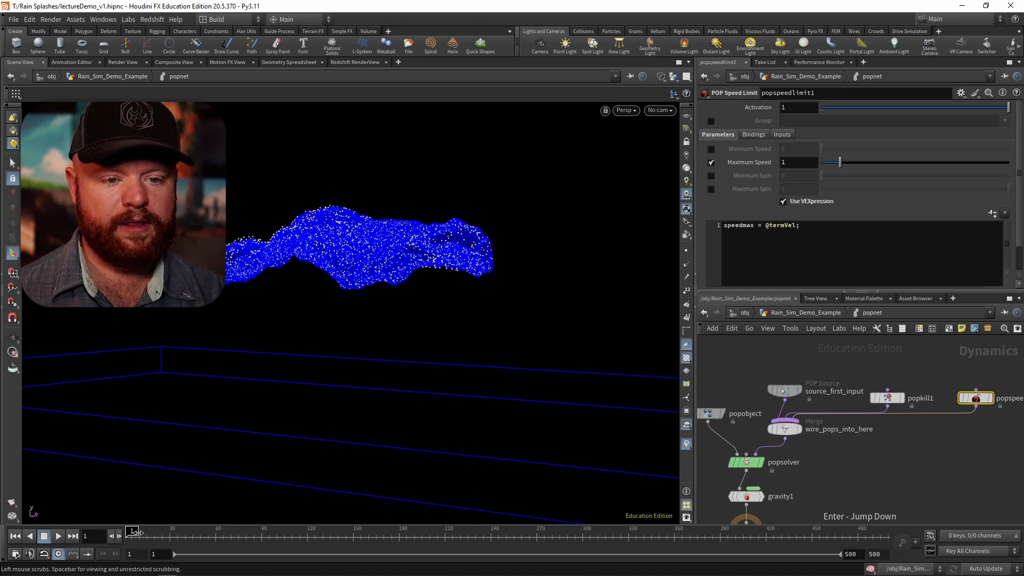
left_click_drag(137, 531, 228, 536)
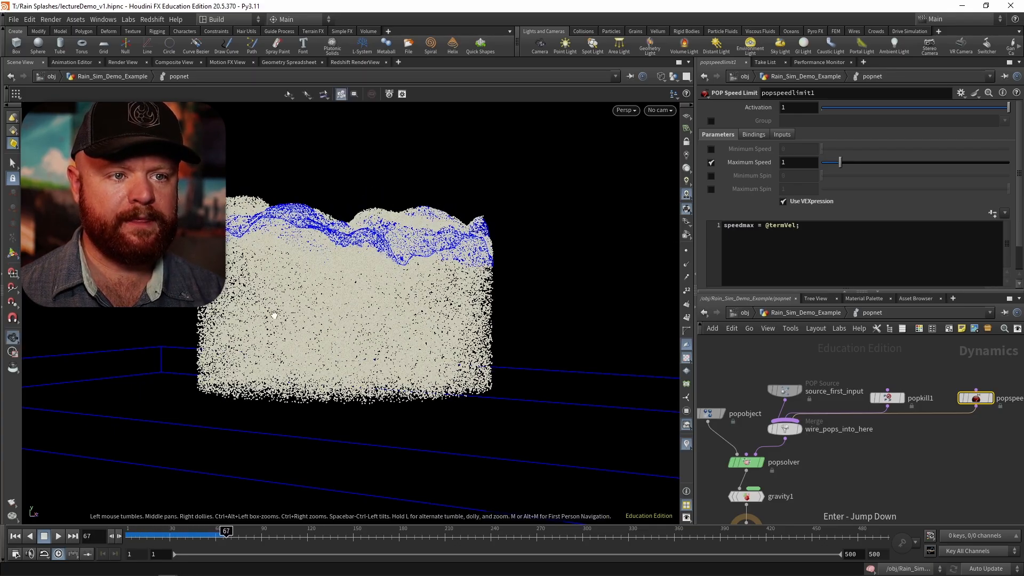
left_click_drag(301, 323, 315, 330)
right_click_drag(315, 329, 323, 336)
left_click_drag(288, 331, 306, 321)
middle_click_drag(305, 322, 415, 330)
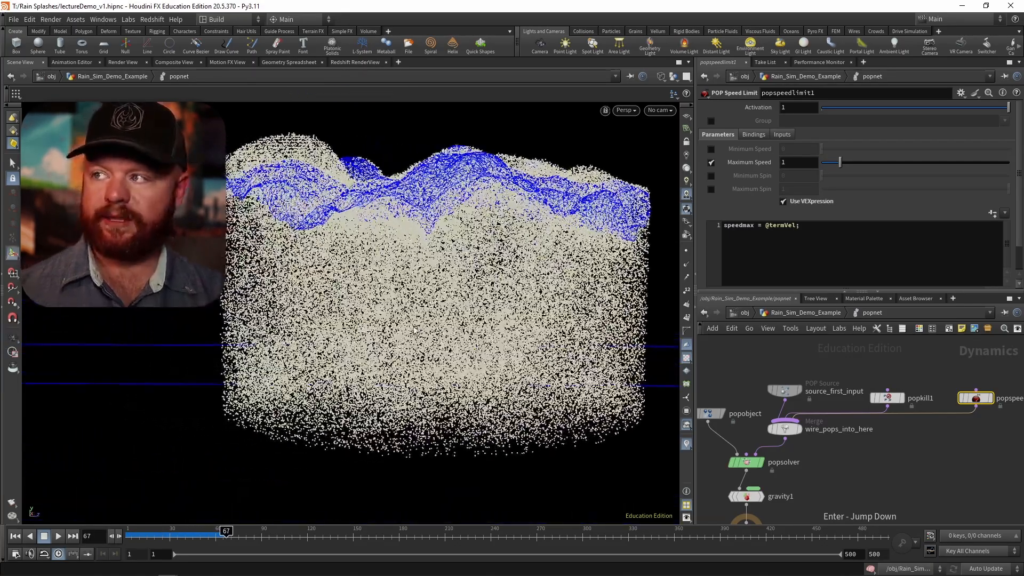
Step: Open the geometry spreadsheet for the simulation, hide all attributes and show only the v attribute
left_click(291, 63)
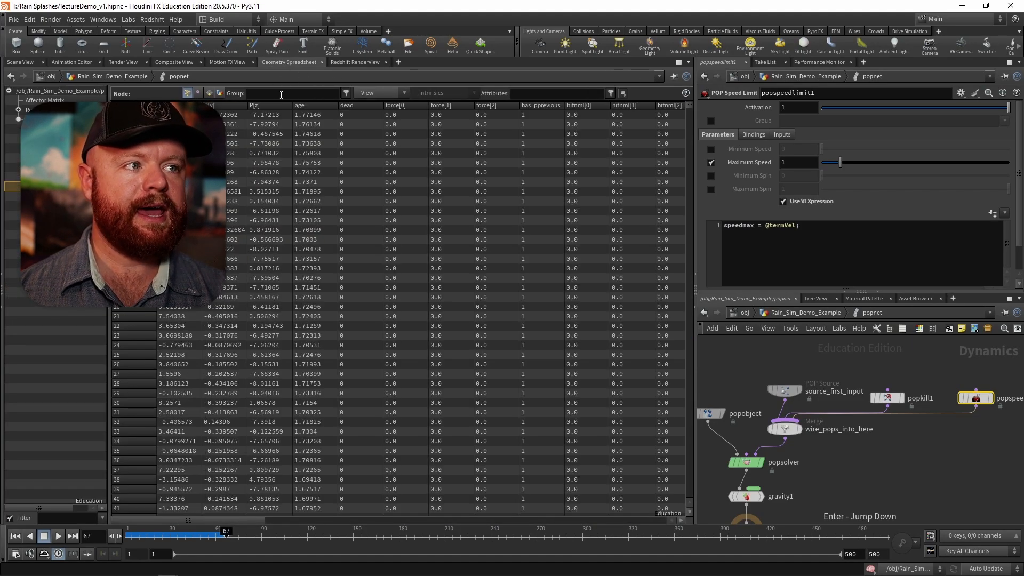
left_click(373, 94)
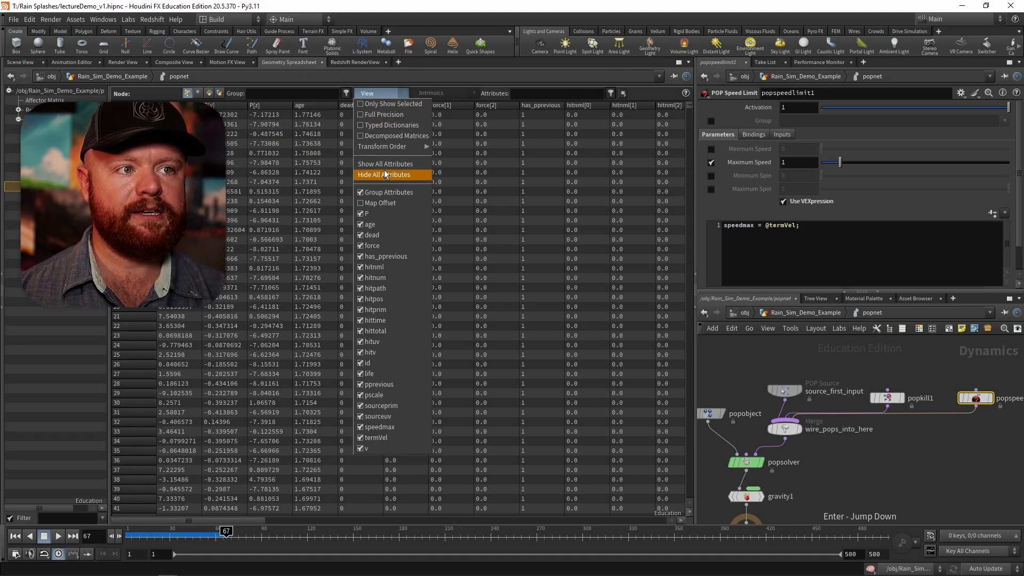
left_click(376, 175)
left_click(375, 94)
left_click(376, 443)
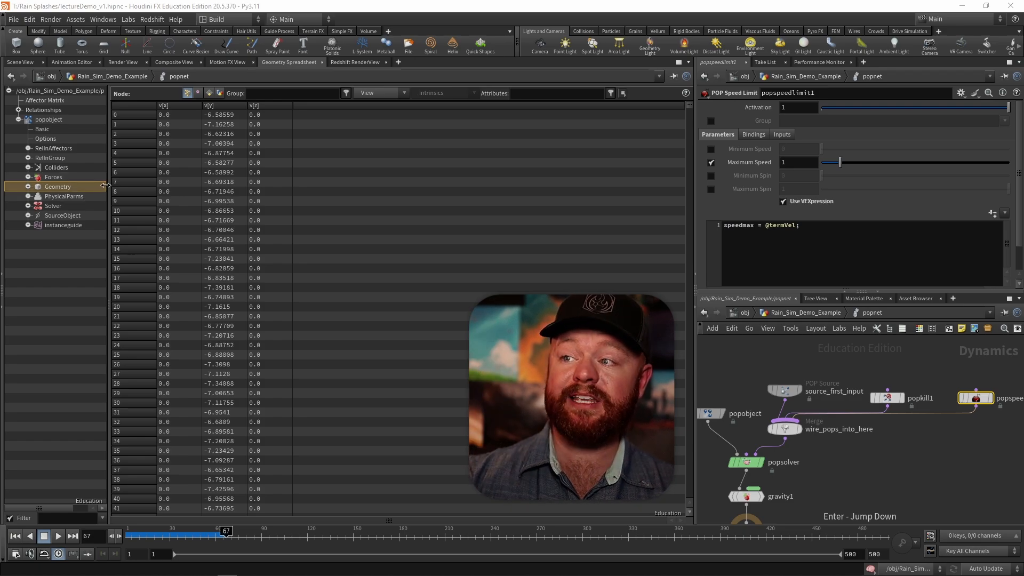
Step: Sort the popnet particles by their Y velocity to examine the fastest falling speeds
left_click(226, 106)
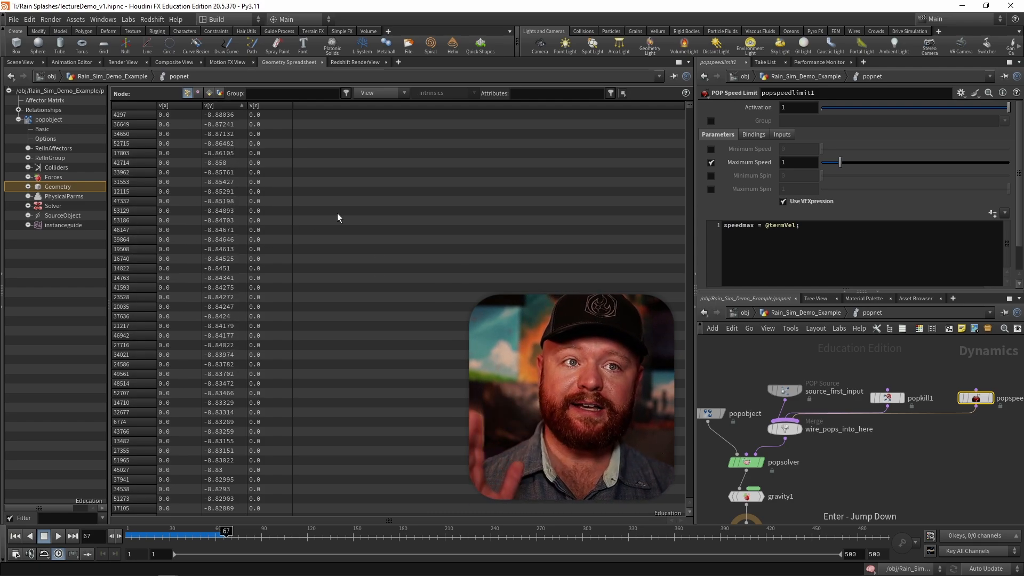
left_click_drag(692, 106, 667, 293)
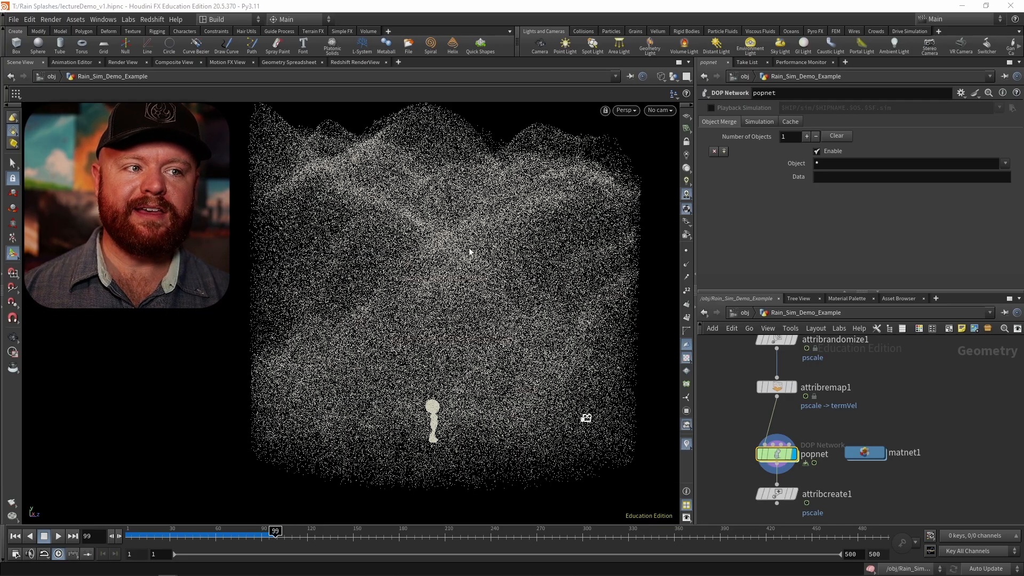
Step: Scrub the rain particle simulation from about frame 17 to frame 175 to review the falling motion
left_click(153, 534)
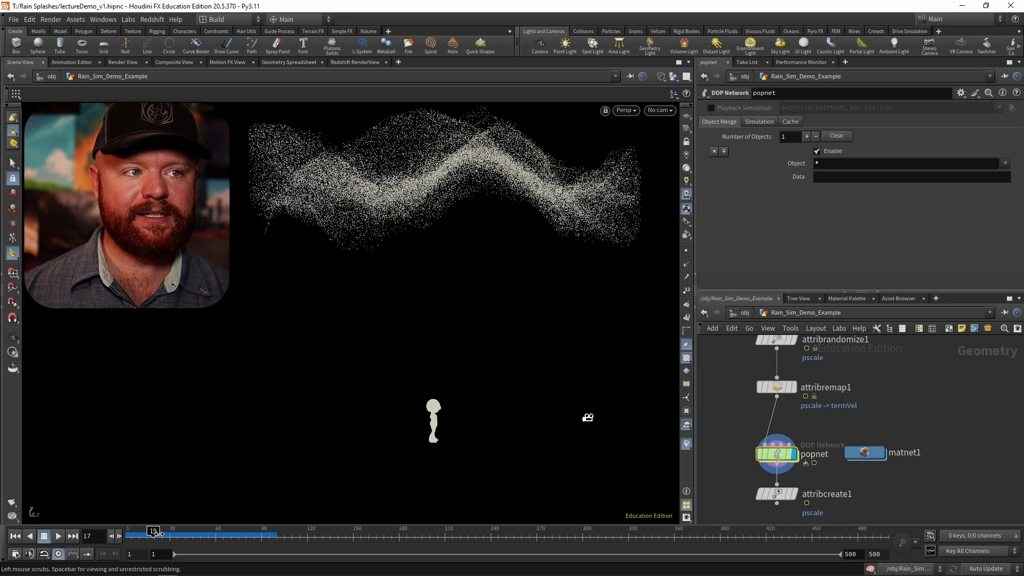
left_click_drag(154, 532, 383, 504)
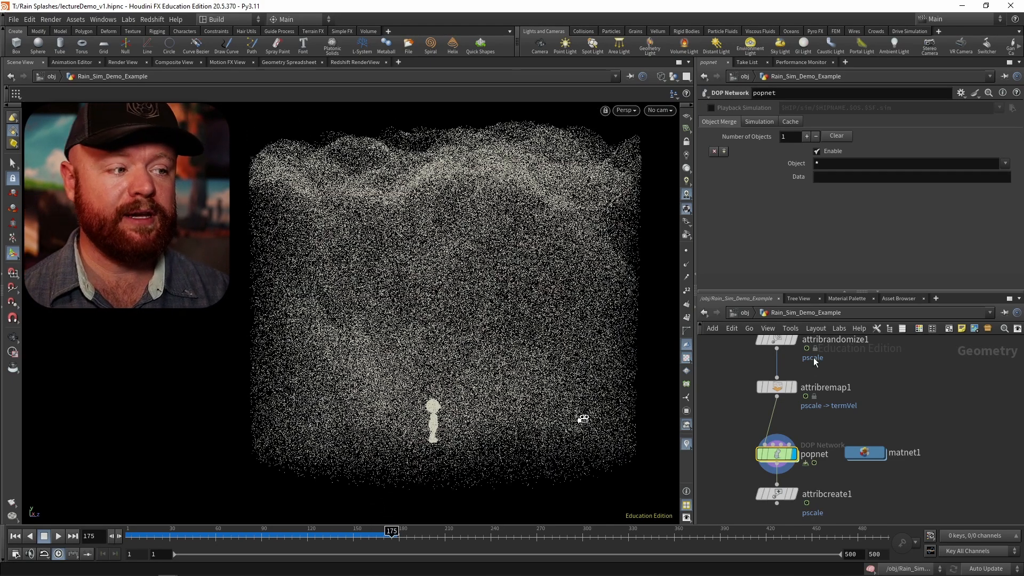
Step: Add an Attribute Noise Float node beside attribremap1 in the Rain_Sim_Demo_Example network
middle_click_drag(884, 417, 893, 432)
left_click(881, 418)
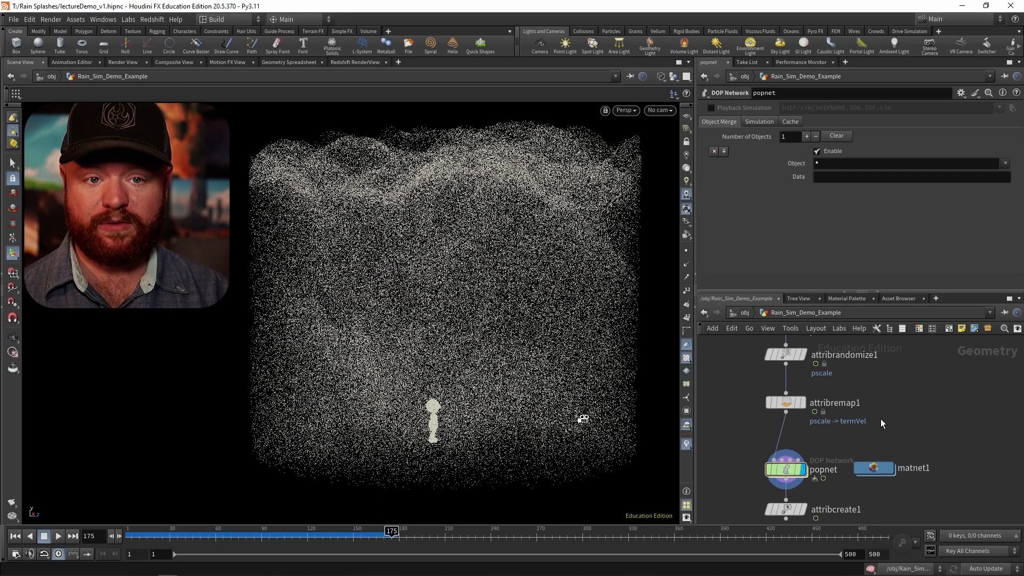
key("Tab")
type("attri")
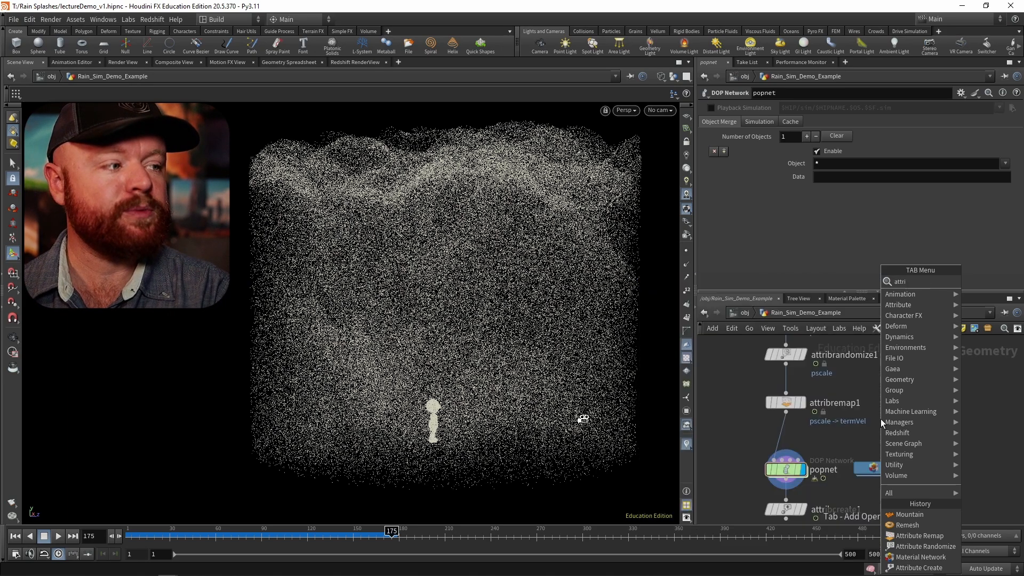
type("b noi")
key("Down")
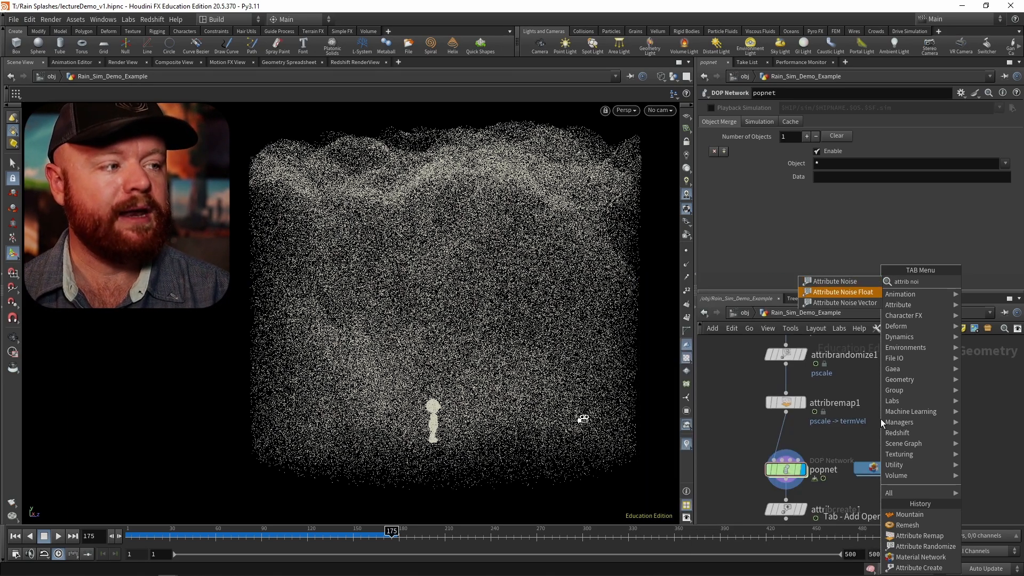
key("Return")
left_click(881, 419)
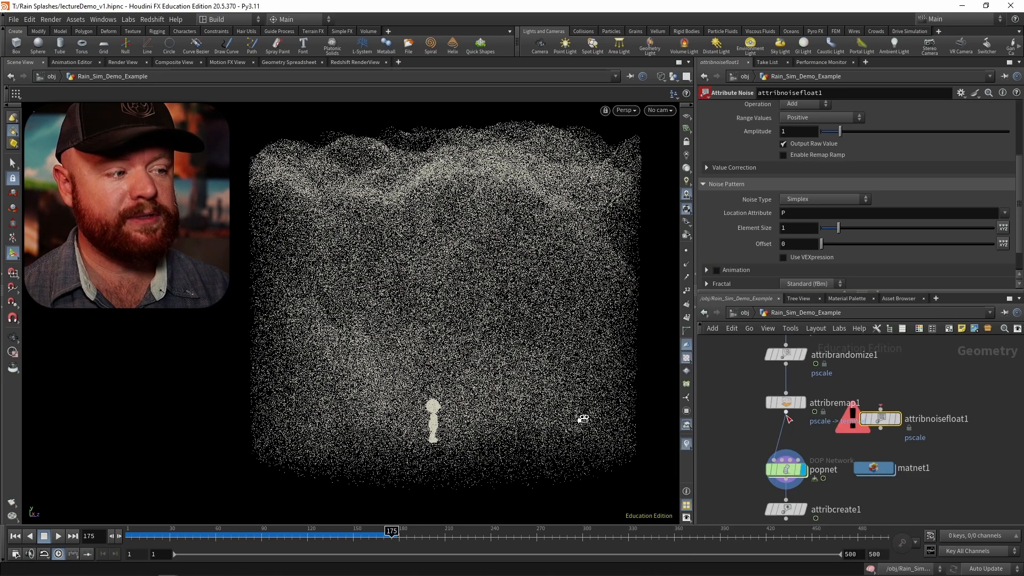
Step: Move the popnet nodes down, insert attribnoisefloat1 between attribremap1 and popnet, and display its output
middle_click_drag(762, 442, 749, 390)
left_click_drag(734, 396, 932, 475)
left_click_drag(777, 418, 783, 495)
middle_click_drag(816, 423, 838, 452)
left_click_drag(882, 396, 792, 425)
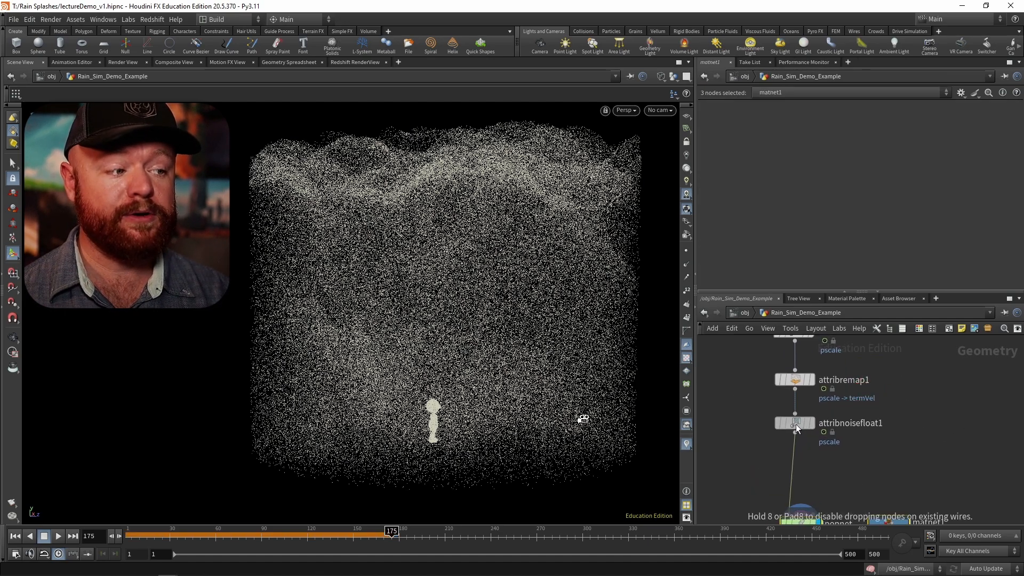
left_click(815, 424)
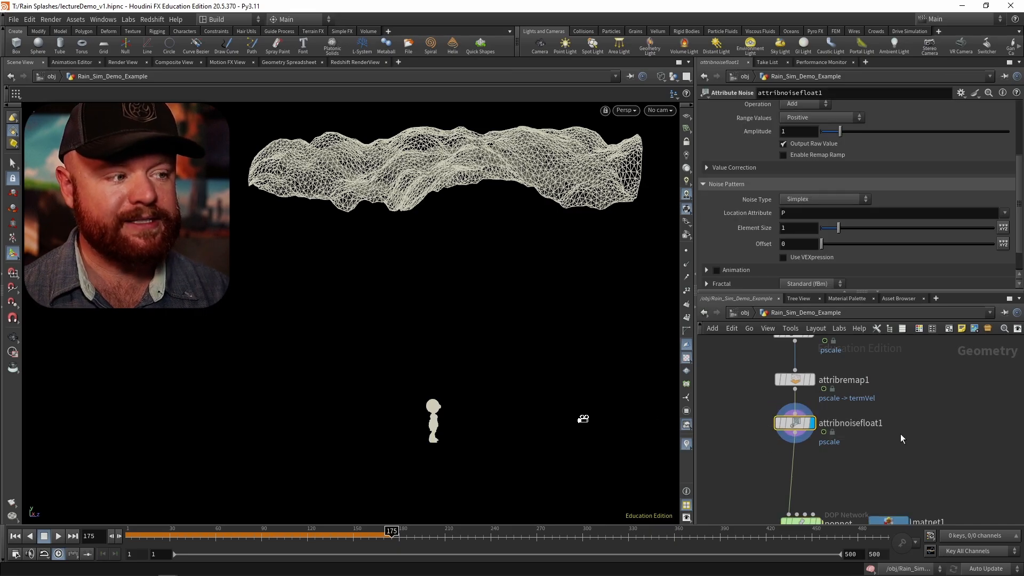
Step: Set the noise node's attribute name to mask and visualize that attribute on the rain source surface
middle_click_drag(900, 433, 797, 431)
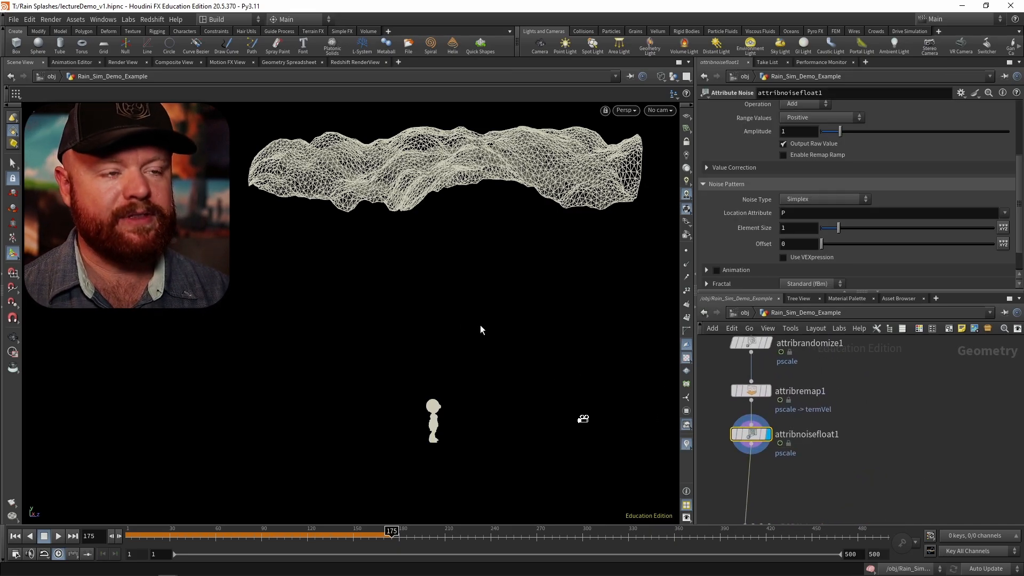
left_click_drag(456, 271, 548, 316, "alt")
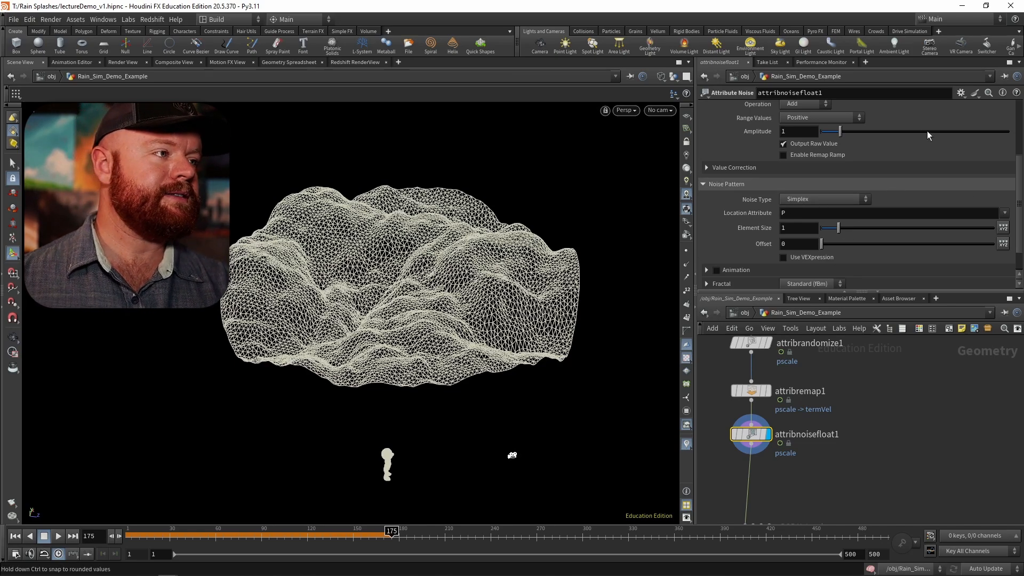
left_click_drag(1019, 168, 1017, 122)
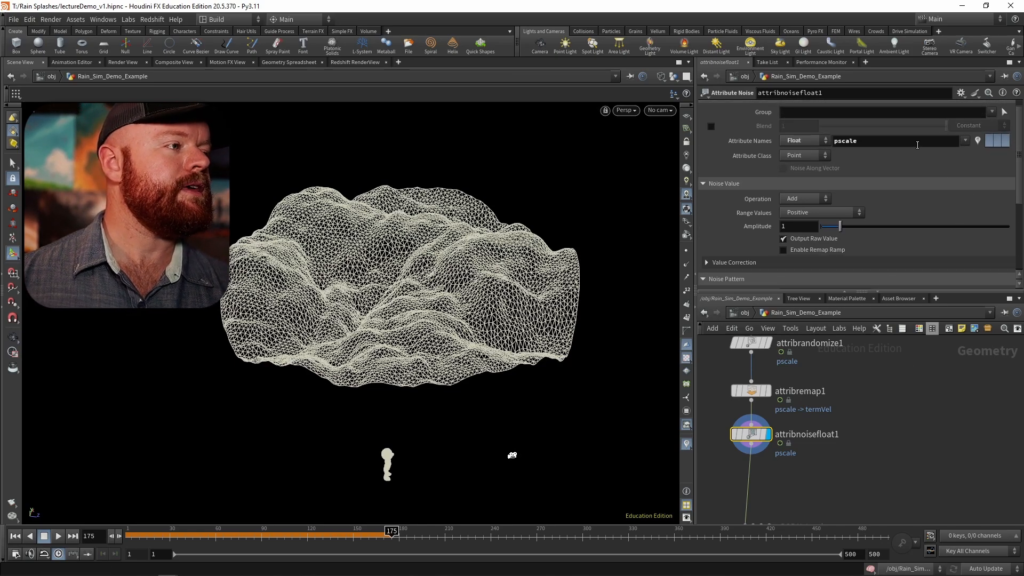
type("mask")
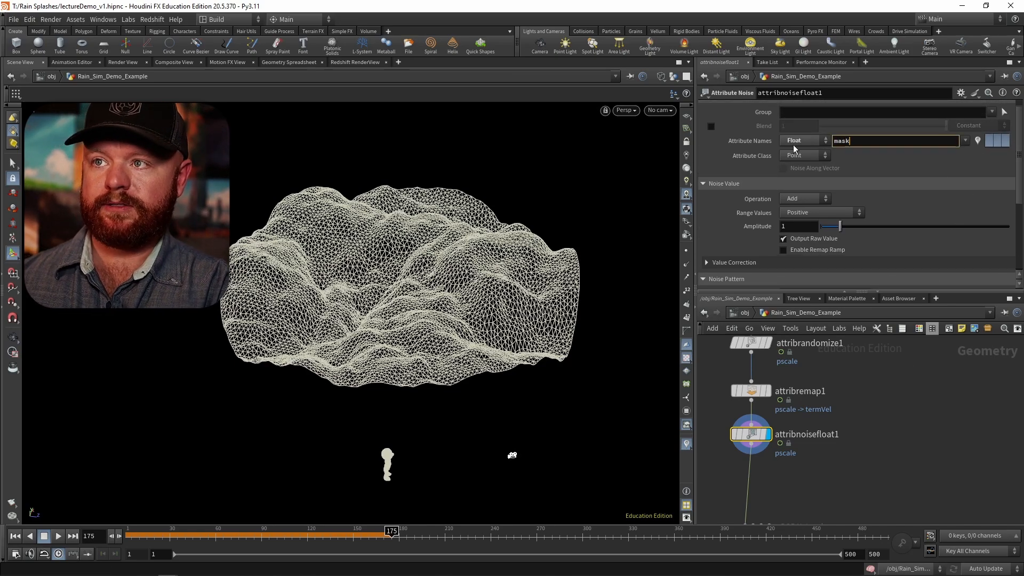
key("Return")
left_click(976, 143)
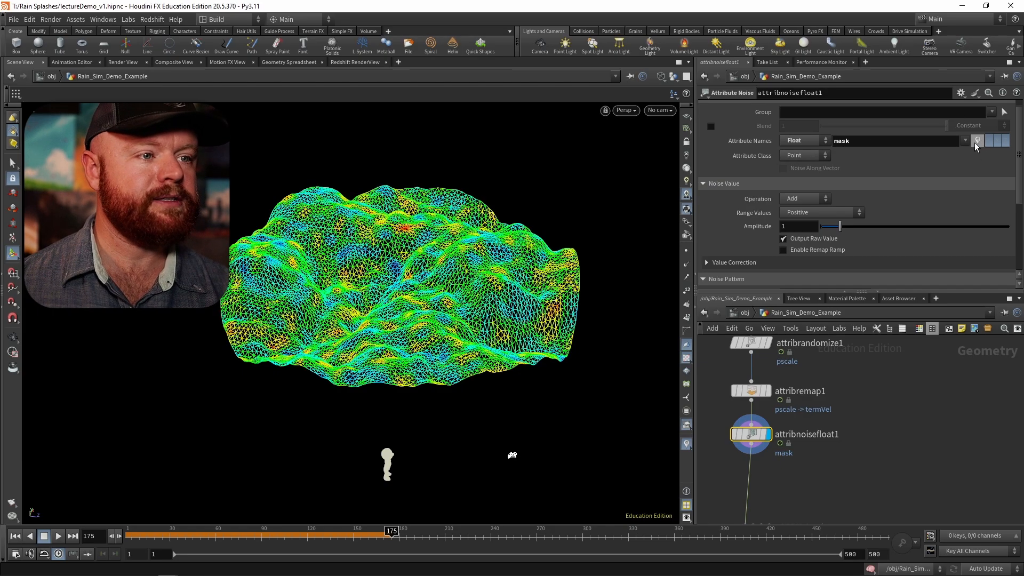
left_click_drag(415, 299, 414, 345, "alt")
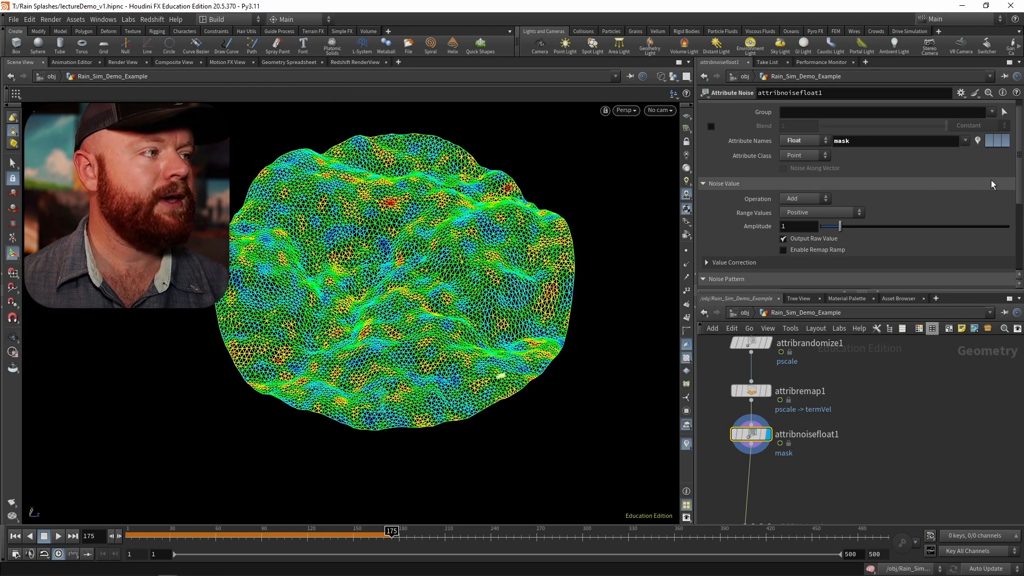
Step: Set the mask noise's element size to 2.79 and its noise type to Perlin Cloud
scroll(959, 197, "down", 5)
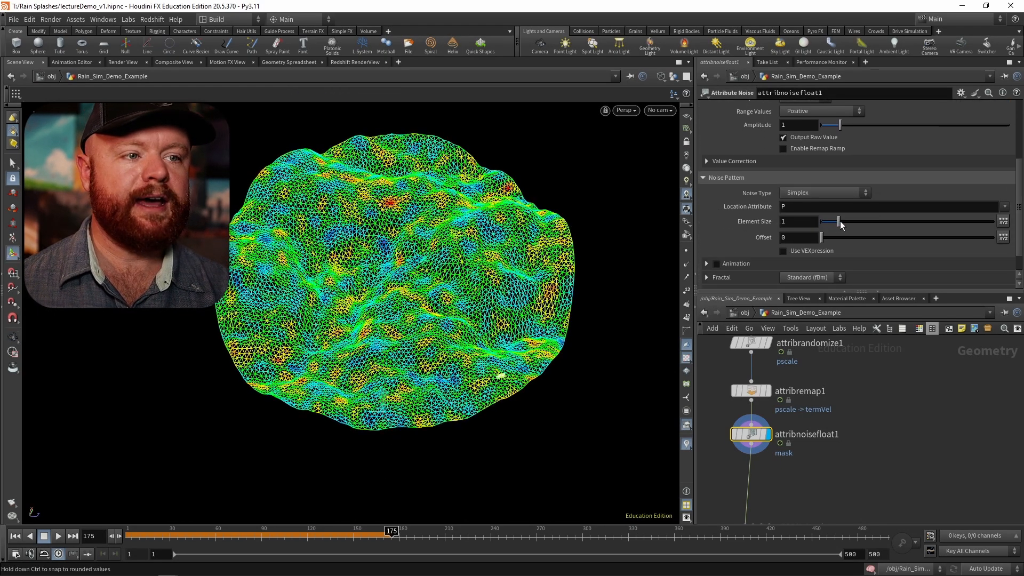
left_click_drag(841, 221, 870, 225)
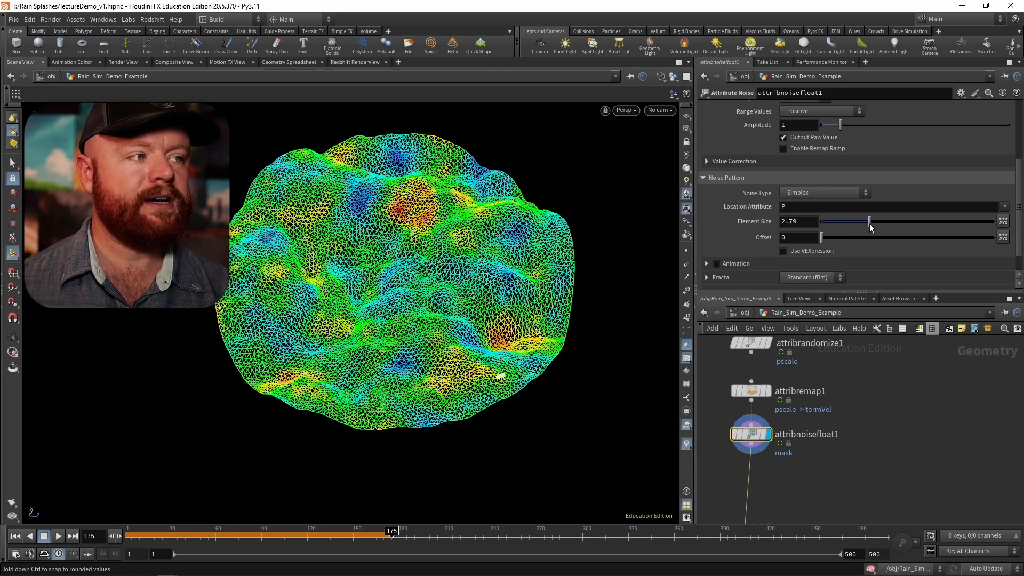
left_click(817, 193)
left_click(821, 332)
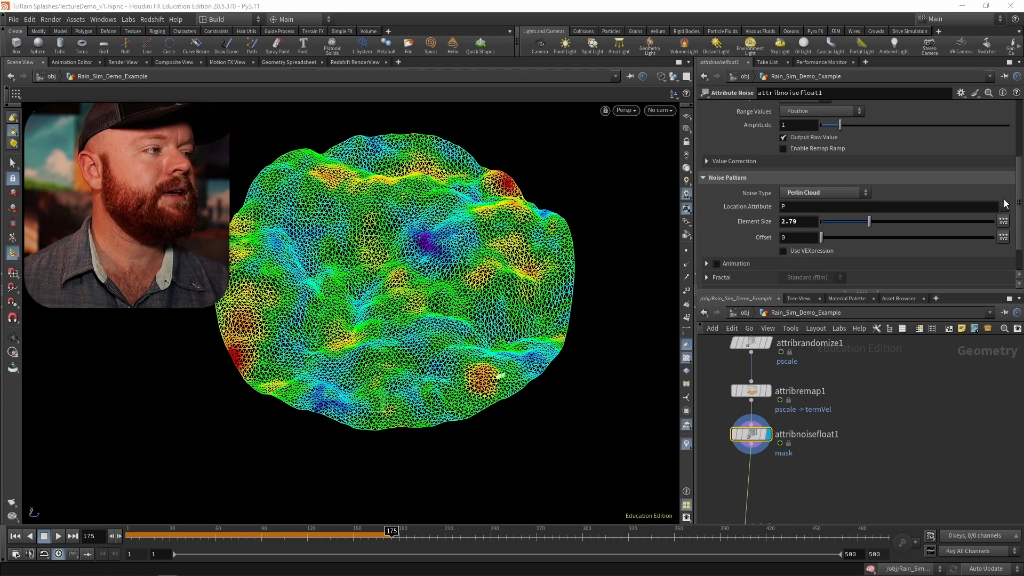
Step: Set the mask noise's fractal Max Octaves to 8.93 and Roughness to 0.655
scroll(880, 222, "down", 2)
left_click(706, 236)
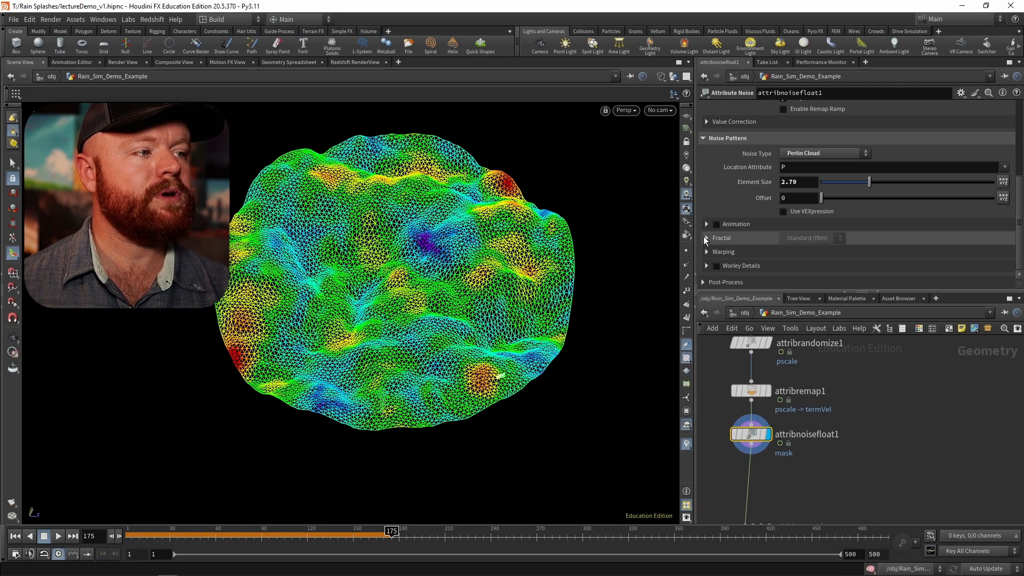
scroll(1019, 212, "down", 2)
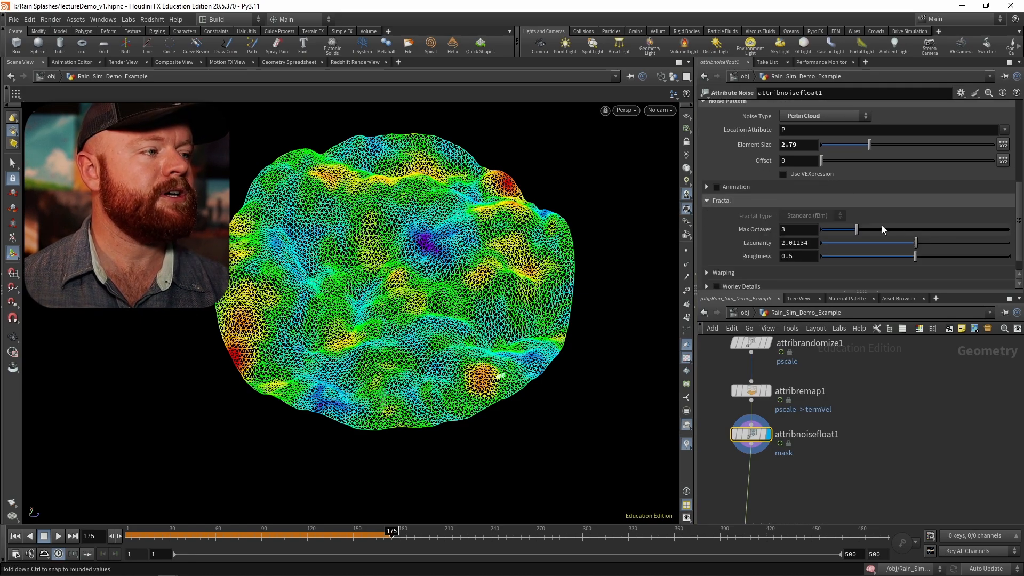
left_click_drag(882, 229, 943, 257)
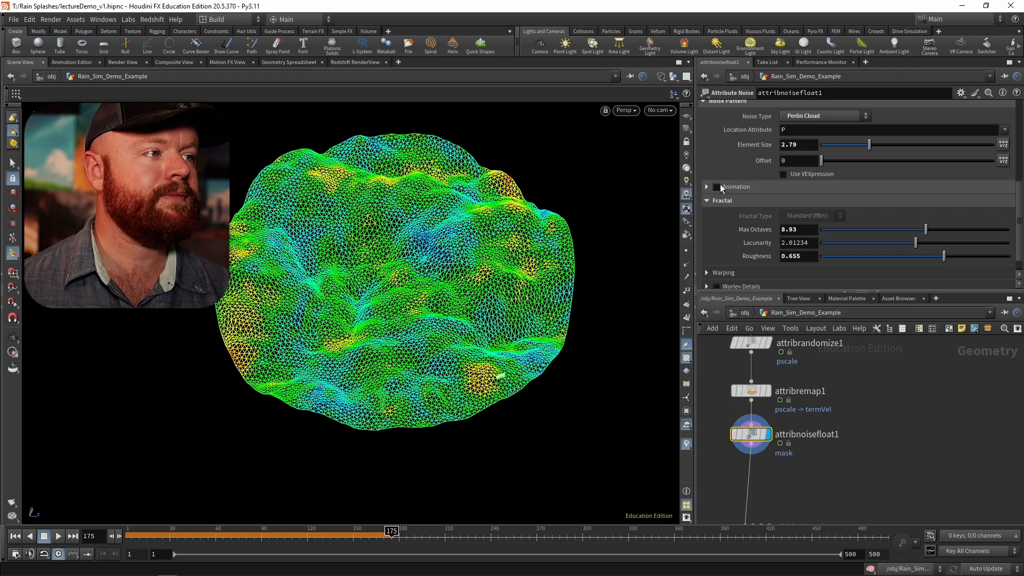
Step: Enable the noise's remap ramp and move its black start point to about 30% along the ramp
scroll(1019, 178, "up", 3)
scroll(1018, 178, "up", 3)
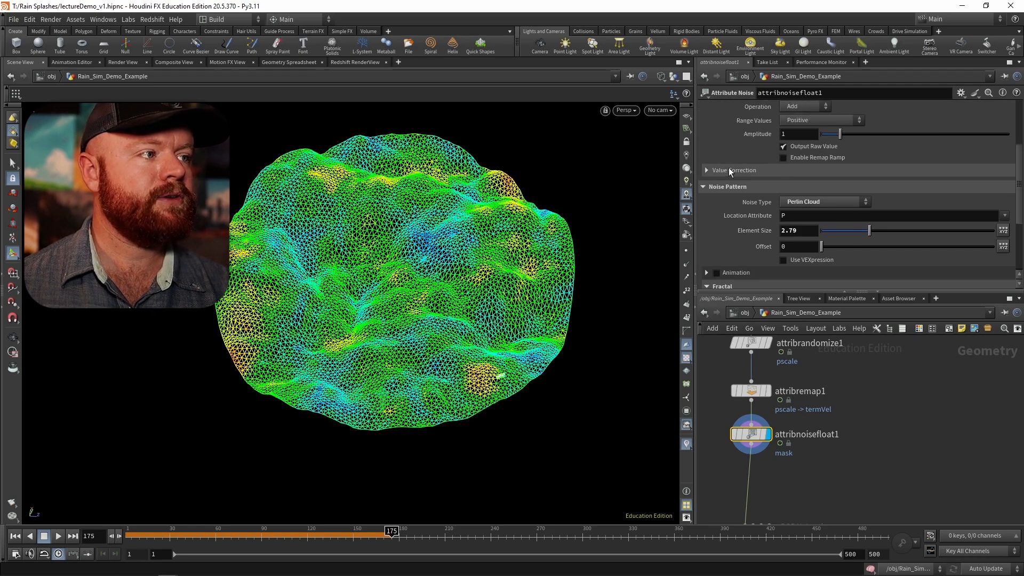
left_click(800, 159)
left_click_drag(738, 201, 818, 202)
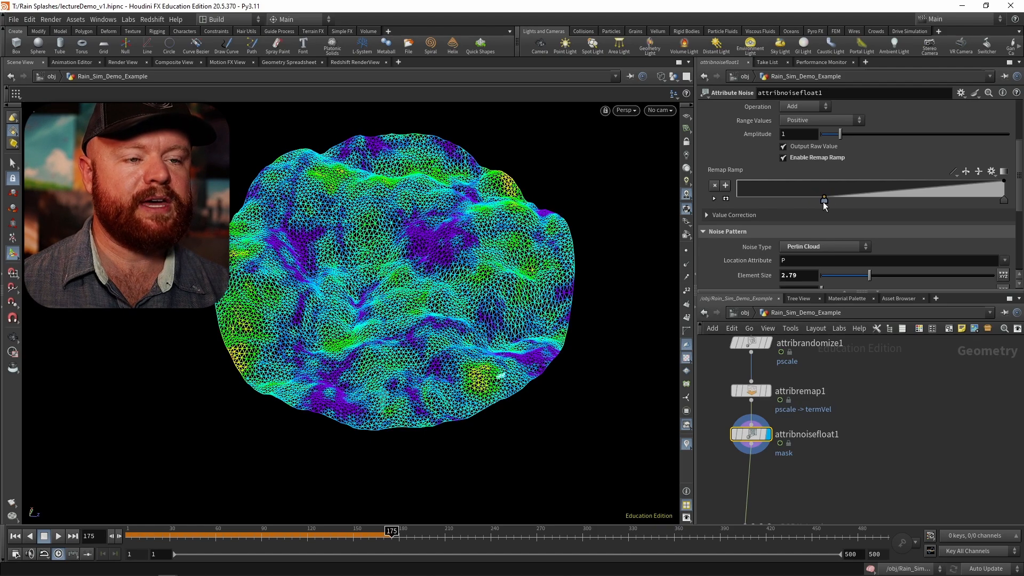
Step: Enable animation on the mask noise and scrub through the frames to preview the changing pattern
left_click_drag(1019, 199, 1023, 238)
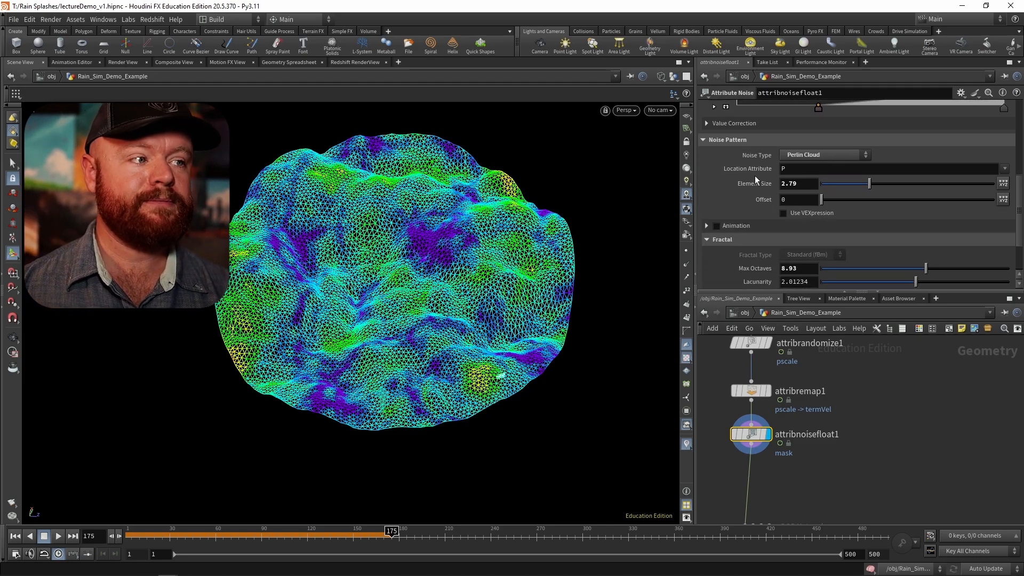
left_click(716, 226)
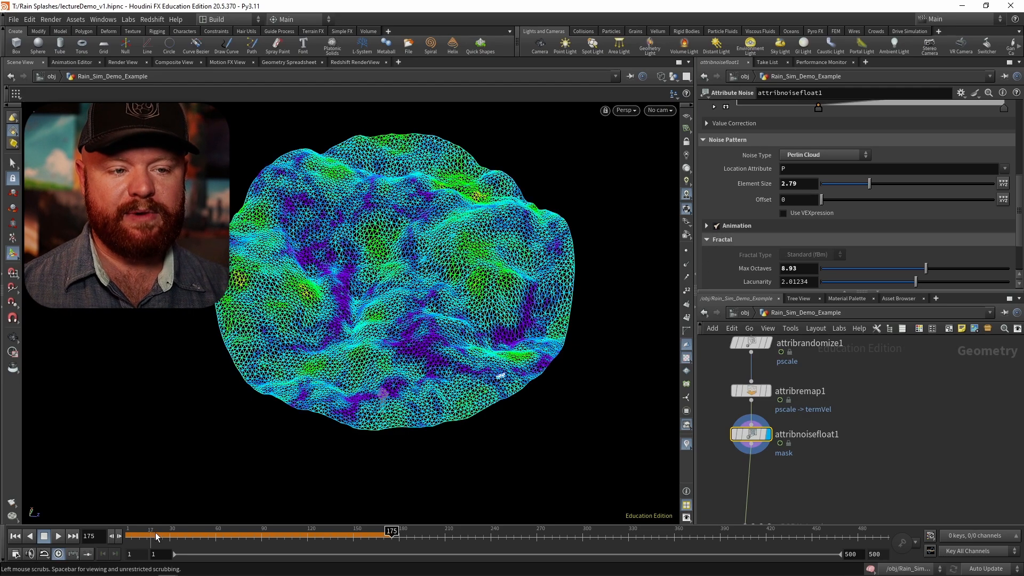
left_click_drag(156, 537, 216, 538)
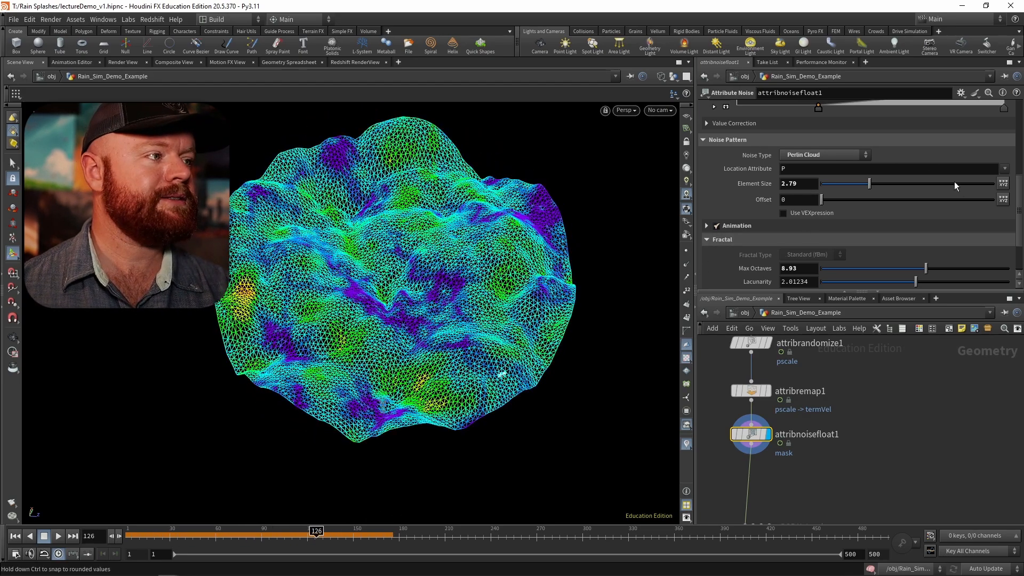
Step: Move the remap ramp's white end point to about 65% along the ramp and scrub to frame 185
left_click_drag(1019, 187, 912, 182)
left_click_drag(233, 532, 407, 531)
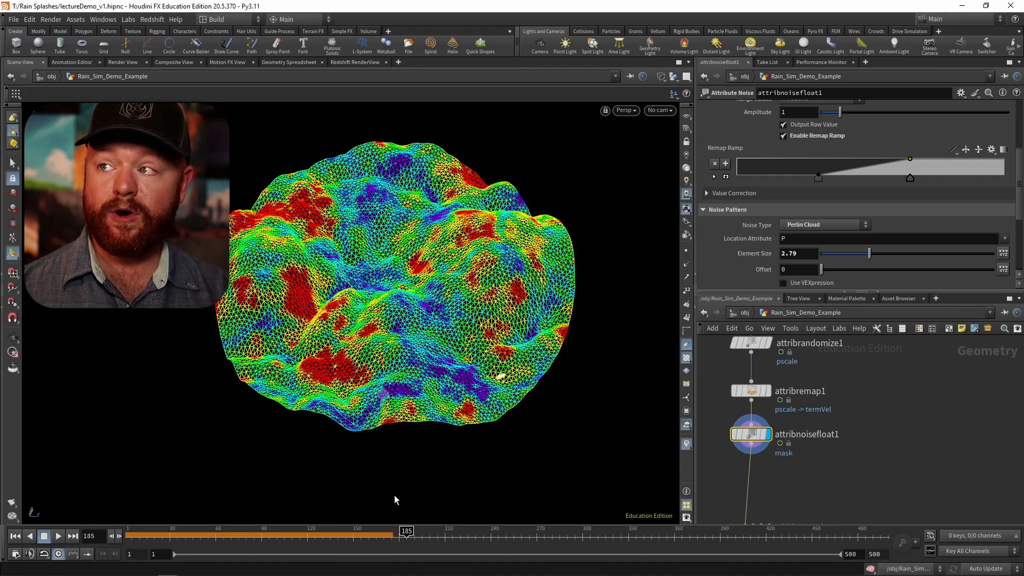
Step: Go inside the popnet network and return the simulation to frame 1
scroll(796, 426, "down", 3)
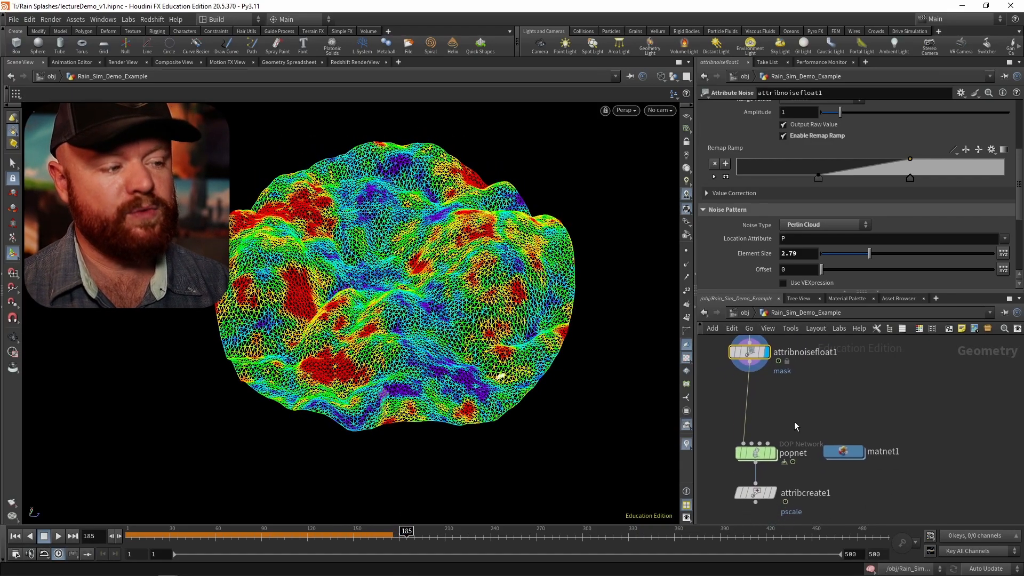
key("Return")
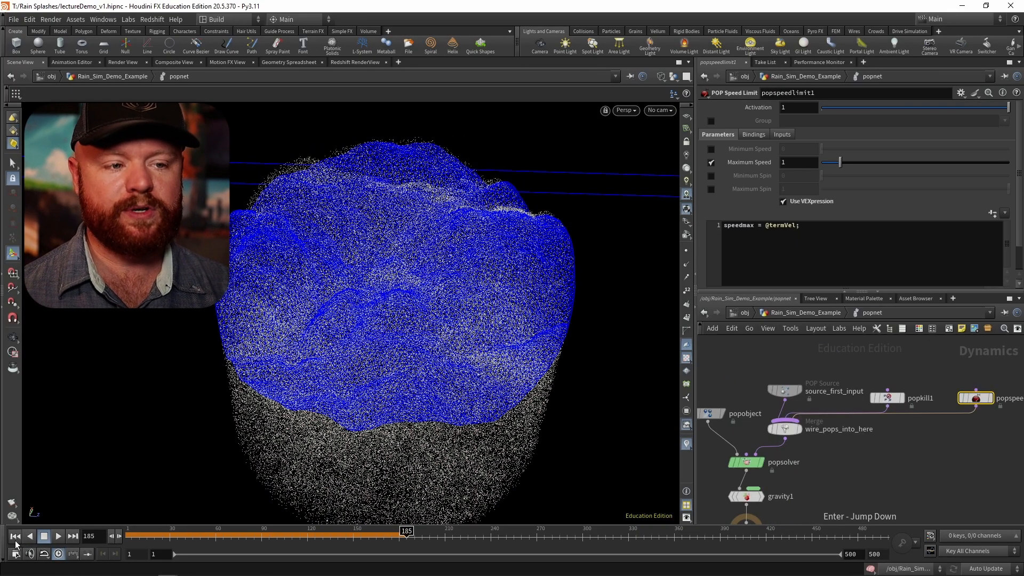
key("ctrl+Up")
Step: Set the Emission Attribute of the source_first_input POP Source to mask
left_click(784, 390)
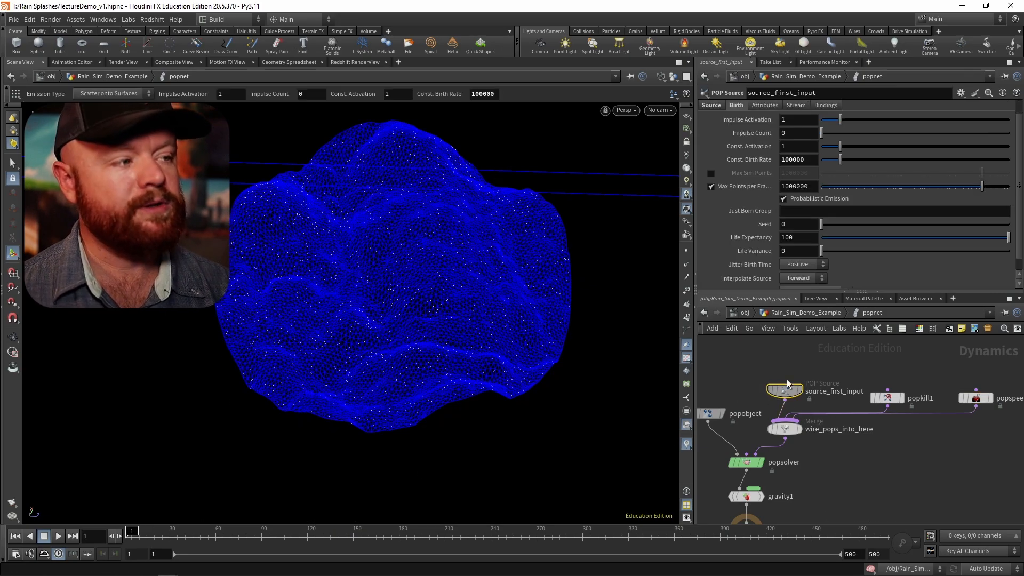
scroll(1019, 202, "up", 2)
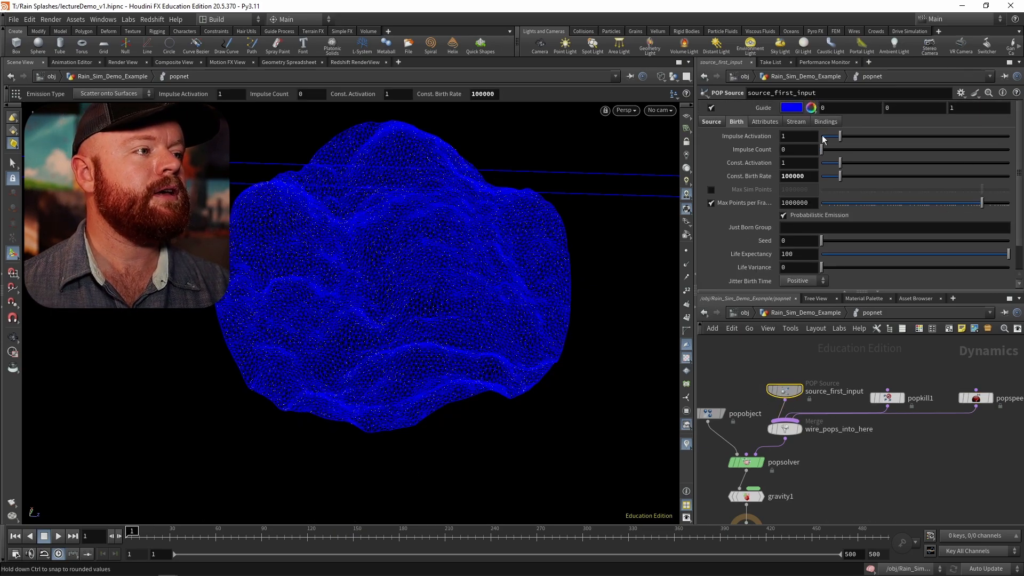
left_click(711, 121)
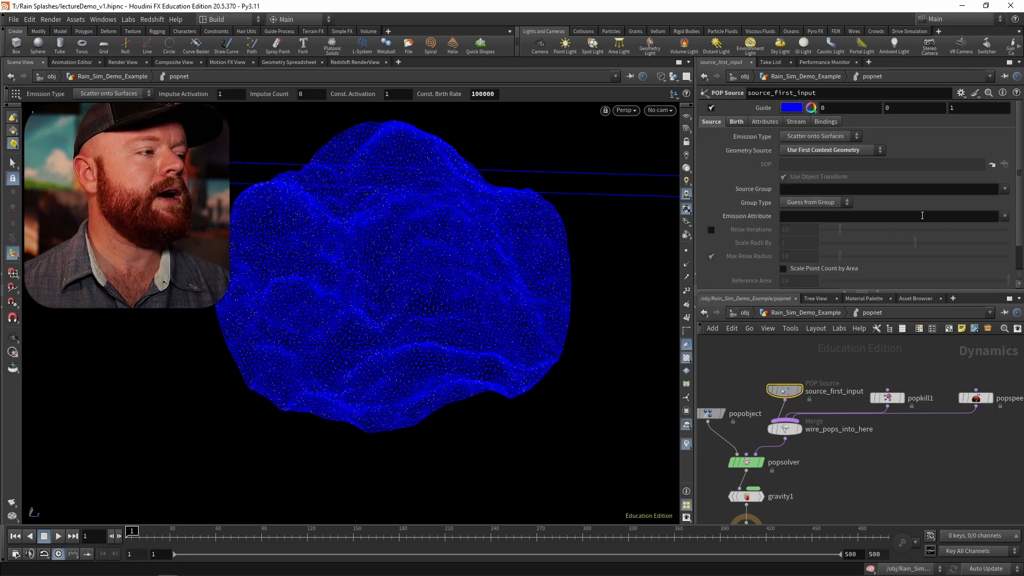
left_click(899, 218)
type("mas")
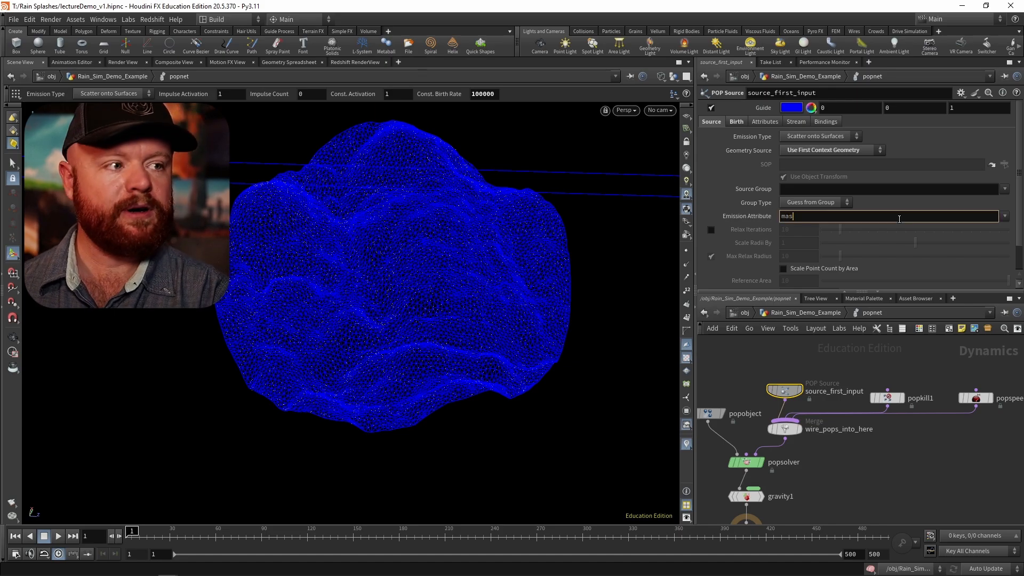
type("k")
key("Return")
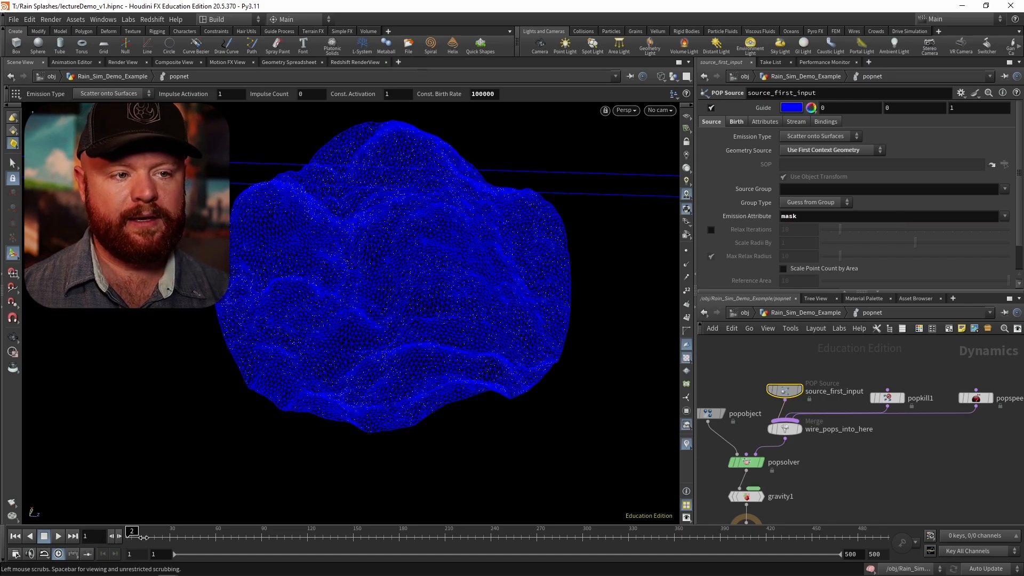
Step: Scrub the rain simulation through to frame 166 and examine the masked raindrop pattern from several angles outside the popnet
left_click_drag(132, 531, 193, 527)
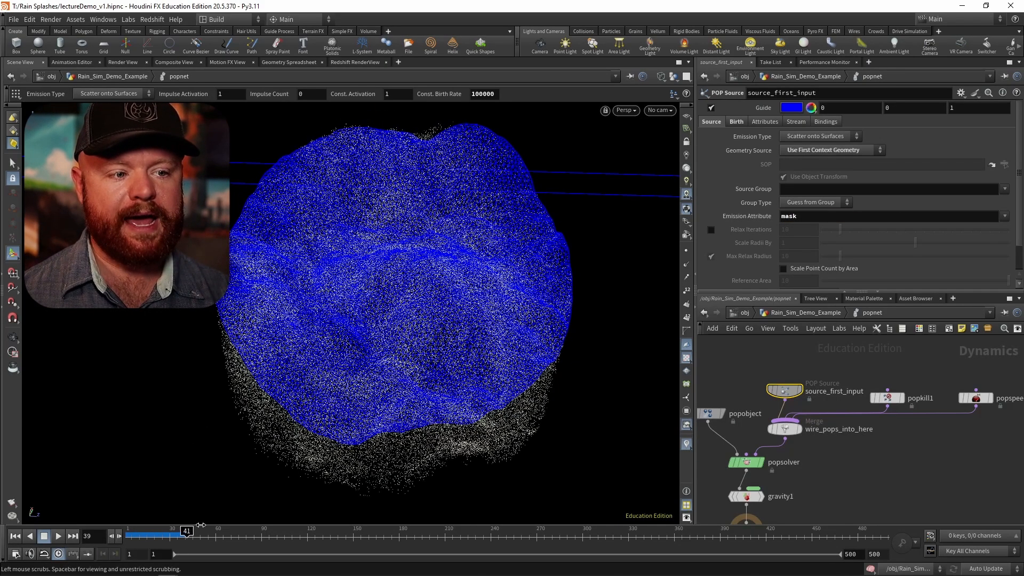
left_click_drag(322, 400, 322, 341)
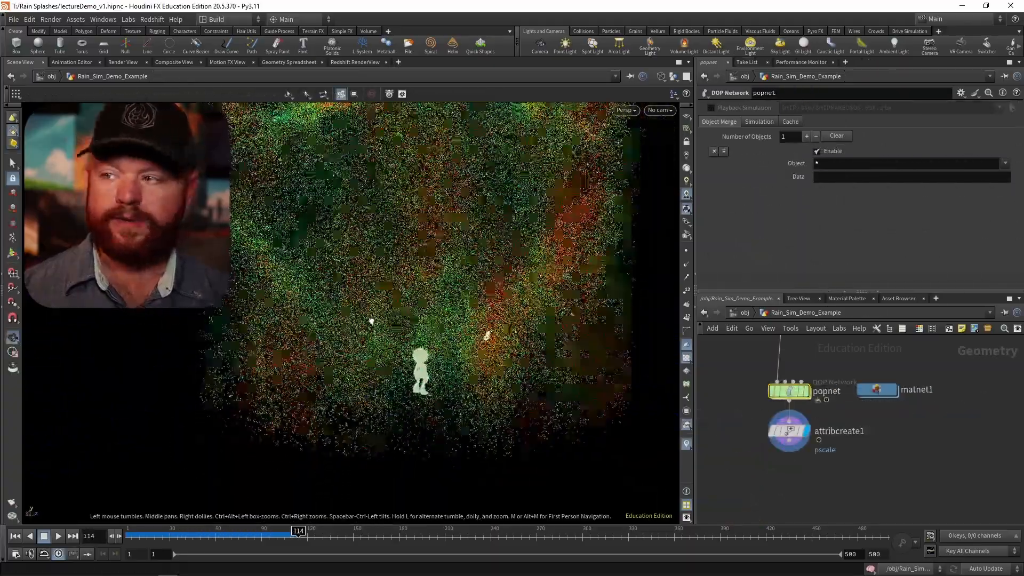
left_click_drag(372, 321, 356, 324)
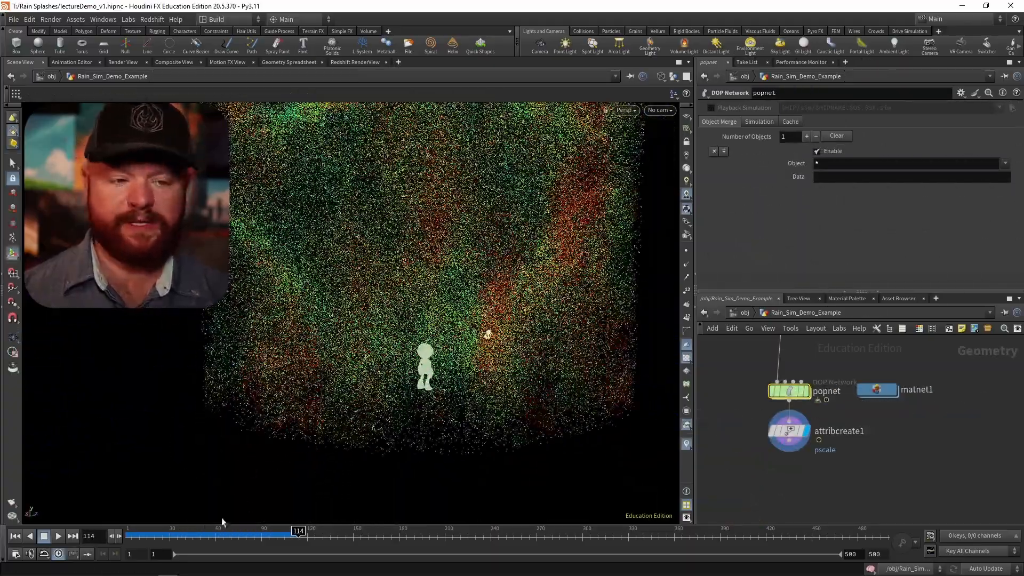
left_click_drag(150, 530, 384, 500)
left_click_drag(308, 342, 385, 389, "alt")
left_click_drag(274, 338, 386, 343, "alt")
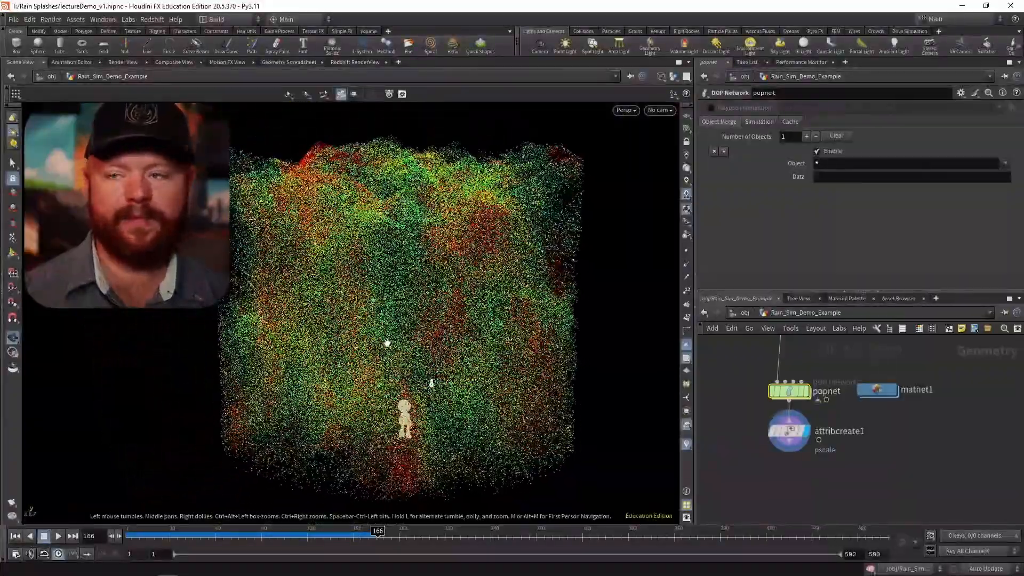
left_click_drag(196, 533, 367, 530)
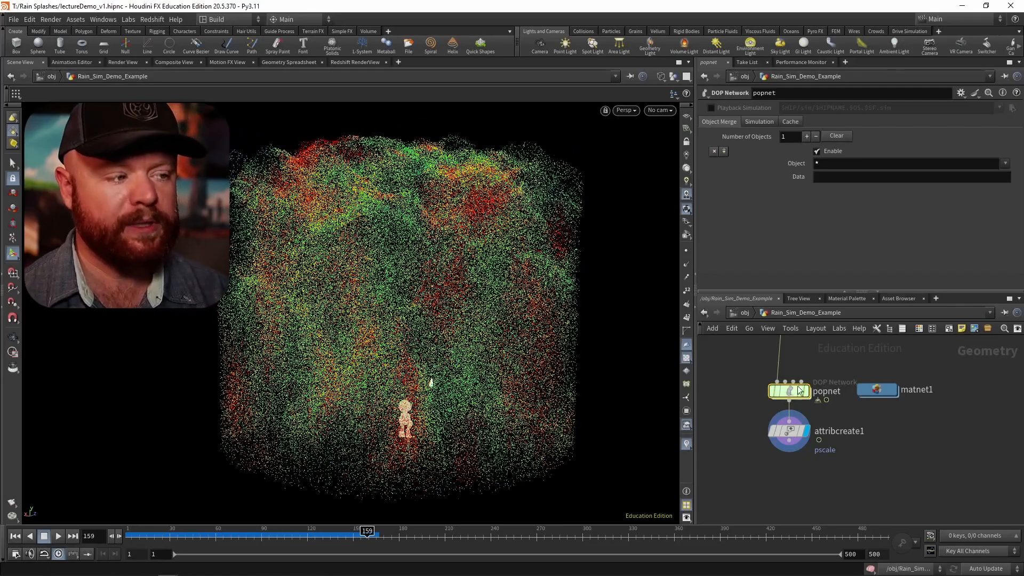
Step: Set the fractal Roughness of the mountain1 noise to about 0.593
middle_click_drag(826, 342, 848, 493)
middle_click_drag(759, 400, 765, 449)
middle_click_drag(751, 407, 768, 481)
middle_click_drag(764, 425, 754, 412)
left_click(817, 419)
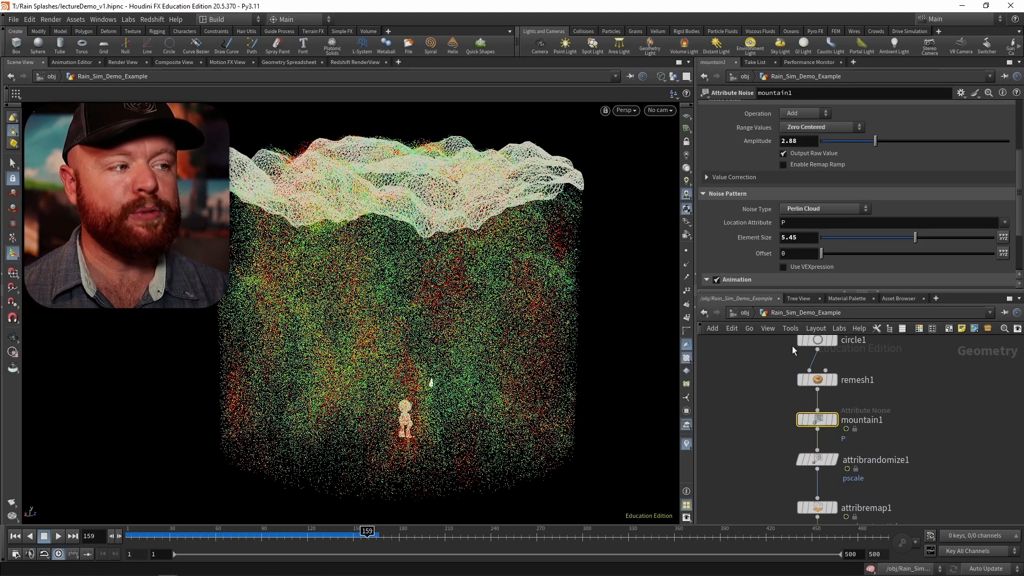
left_click_drag(1020, 204, 1020, 238)
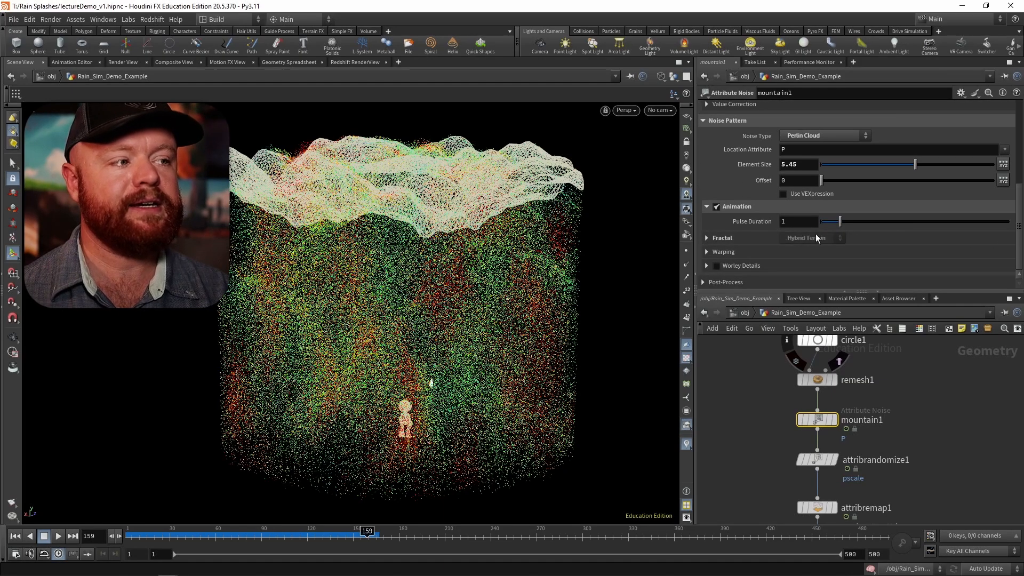
left_click(716, 238)
scroll(864, 256, "down", 2)
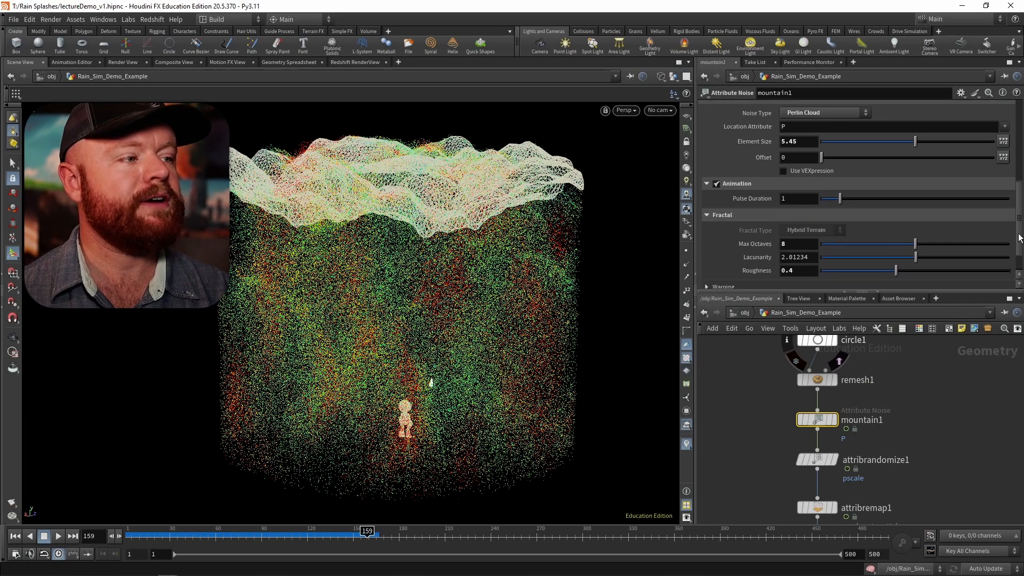
left_click_drag(902, 244, 933, 250)
Step: Re-simulate the rain from the start and preview it with the rougher emission surface
middle_click_drag(775, 435, 771, 367)
middle_click_drag(736, 450, 755, 361)
middle_click_drag(787, 496, 783, 423)
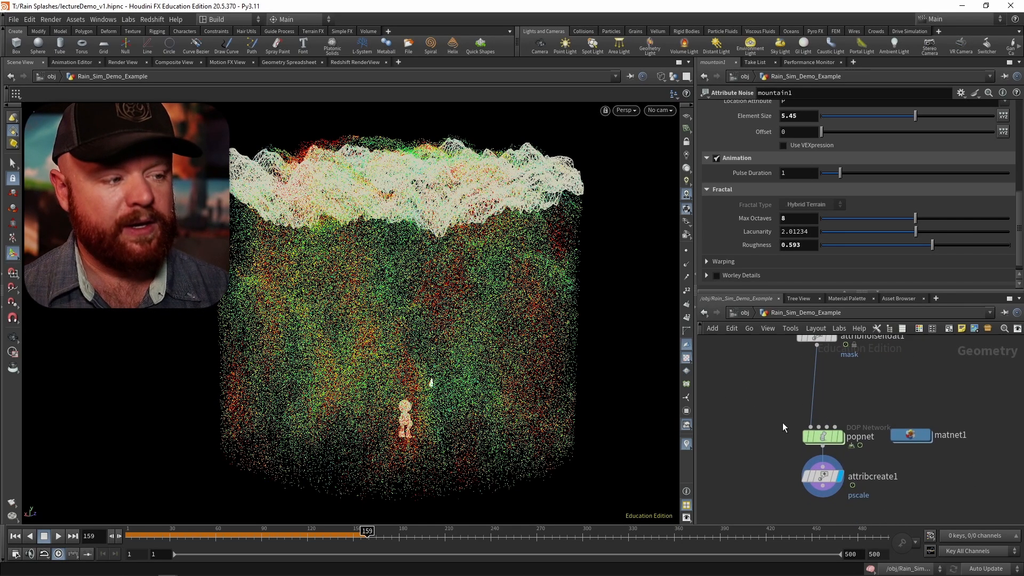
left_click_drag(129, 535, 360, 515)
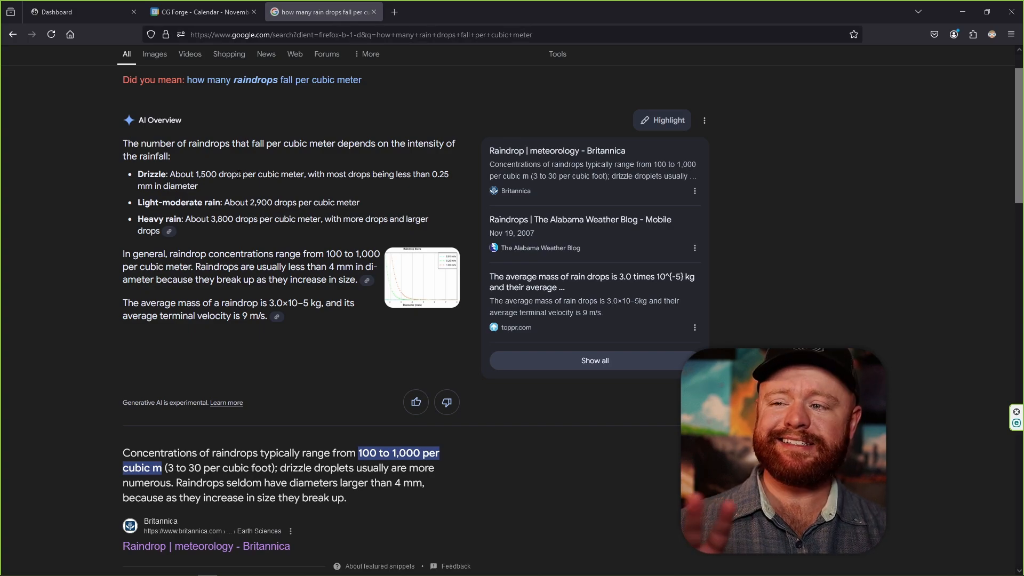
Step: Read the browser's search results on how many raindrops fall per cubic meter
scroll(266, 283, "down", 3)
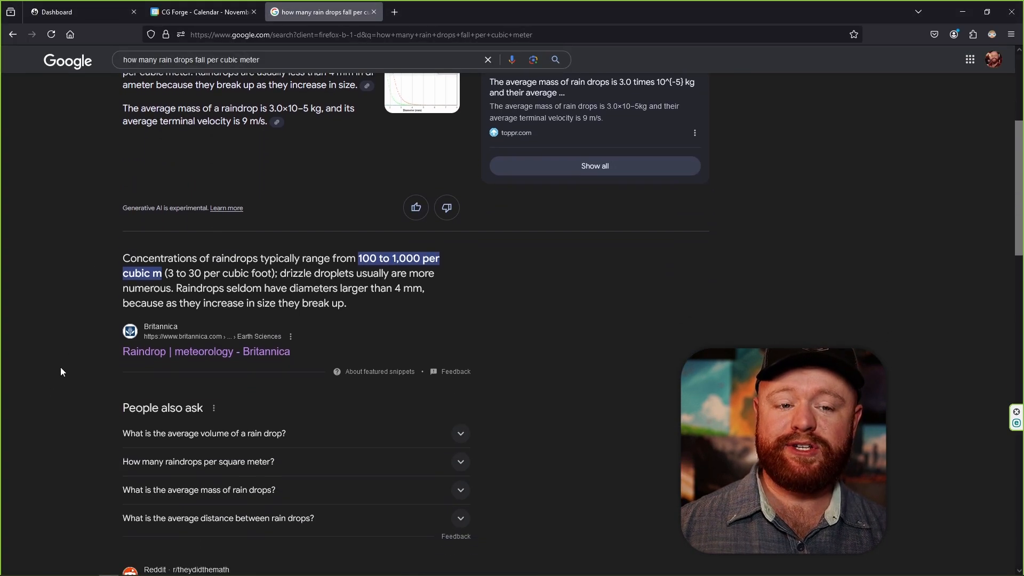
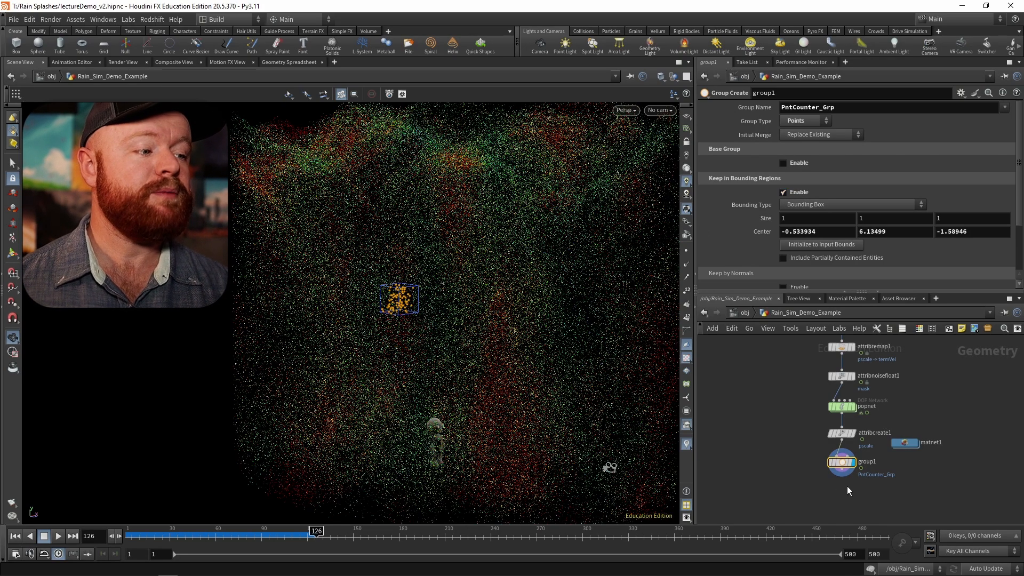
Step: Check the PntCounter_Grp point count at several box positions, ending with the group1 bounding box centred at 0.14607, 6.13499, -0.58946
middle_click(843, 464)
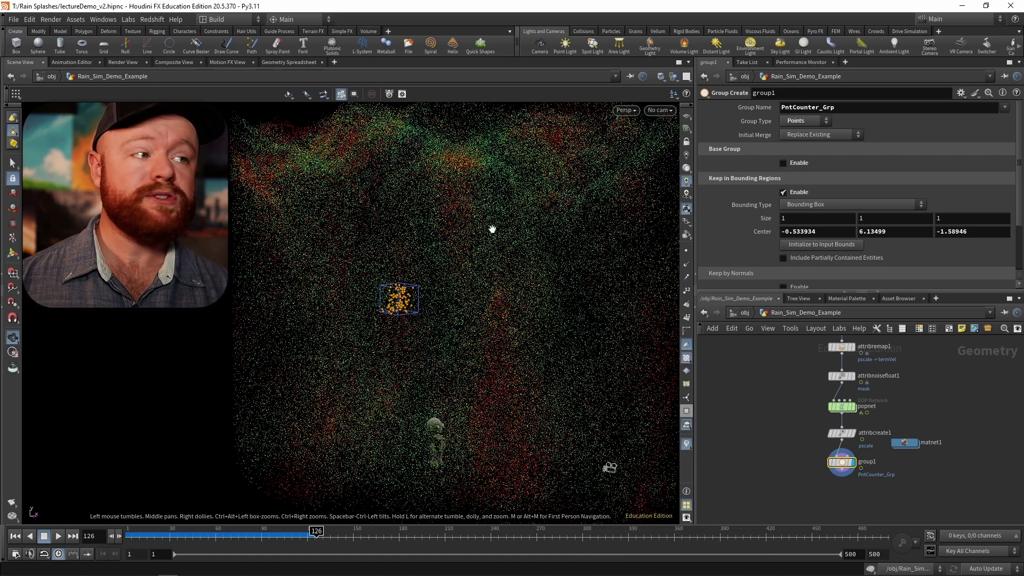
middle_click_drag(816, 230, 921, 226)
middle_click(841, 469)
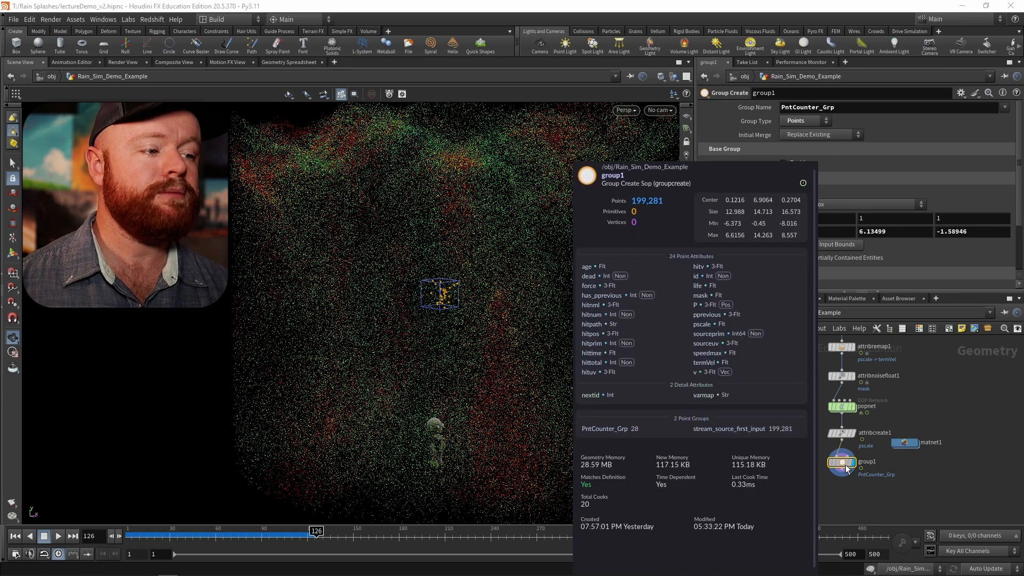
middle_click_drag(816, 231, 823, 215)
middle_click_drag(951, 230, 972, 212)
middle_click(844, 467)
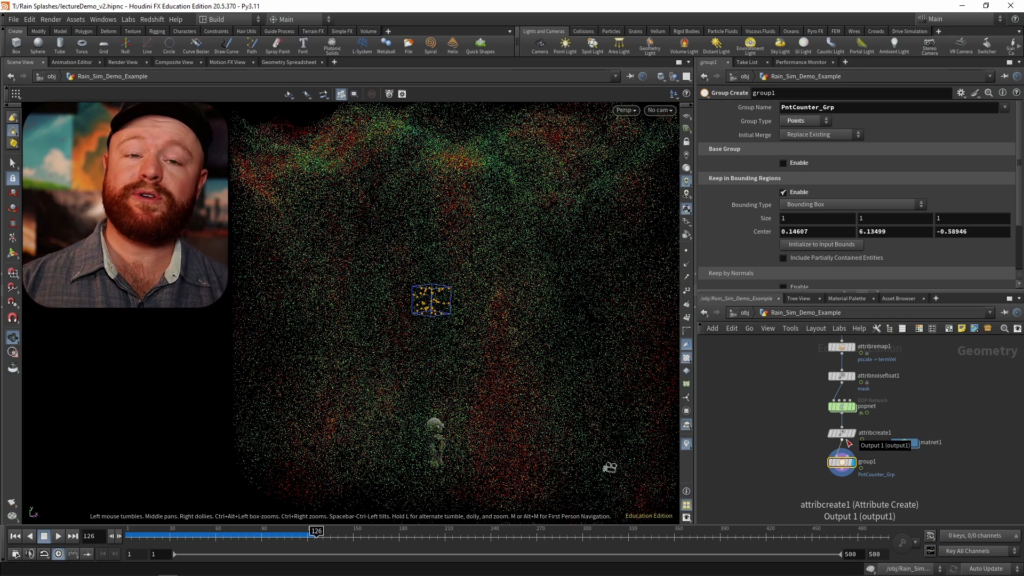
Step: Set the Const. Birth Rate of source_first_input to 500000 inside the popnet, return to Rain_Sim_Demo_Example and re-simulate from frame 1 to 69
left_click(842, 406)
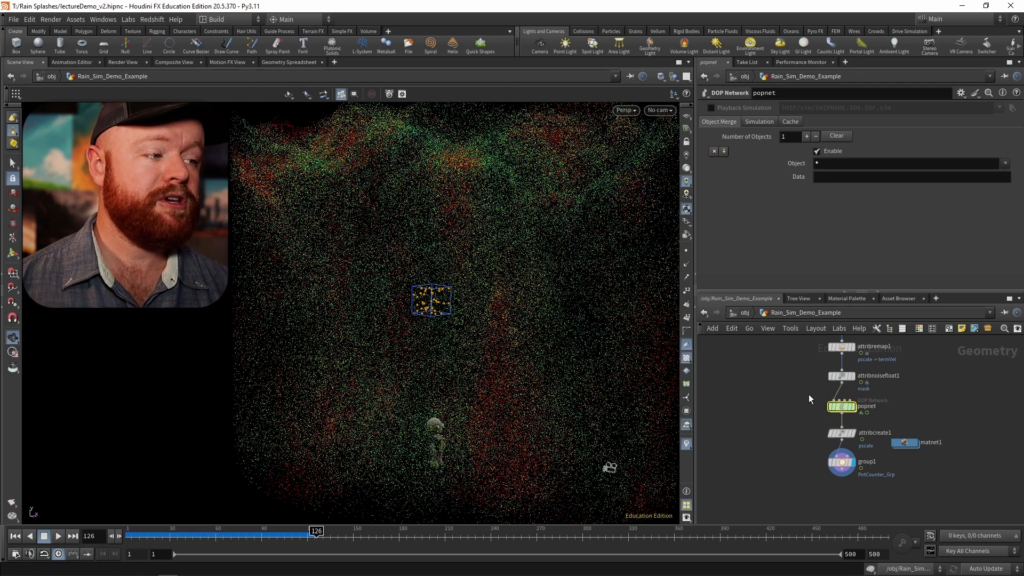
double_click(848, 407)
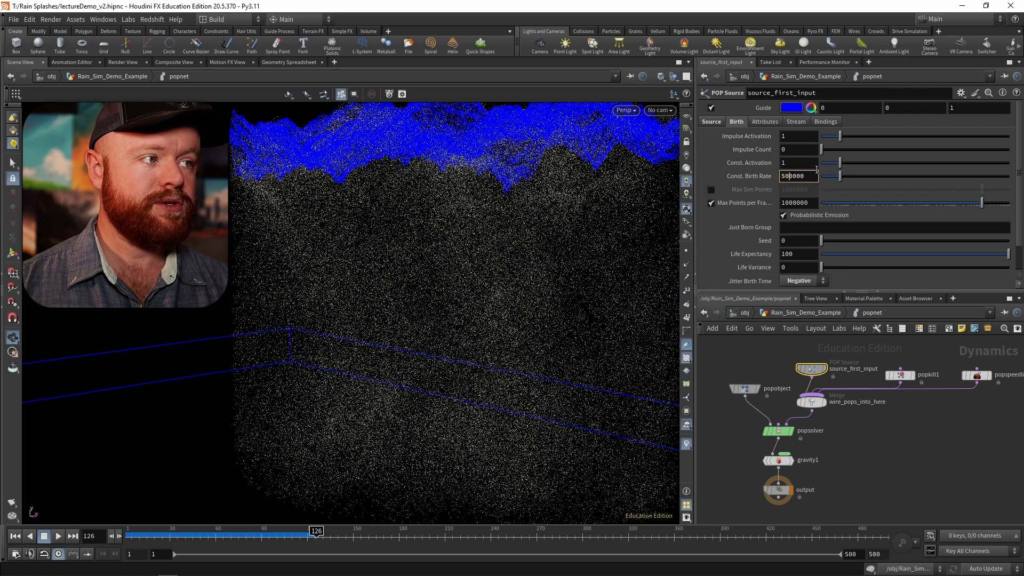
key("Return")
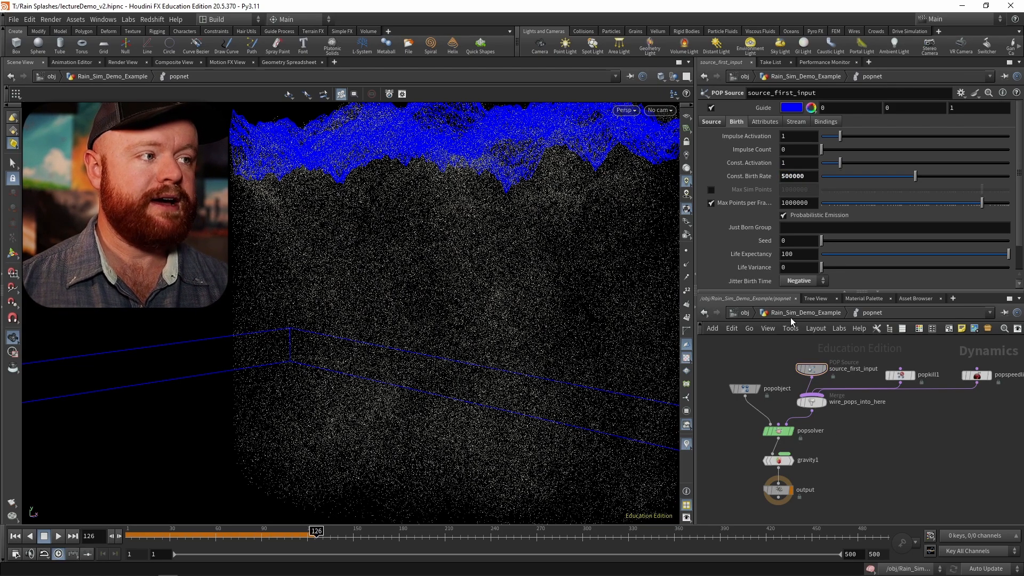
left_click(804, 313)
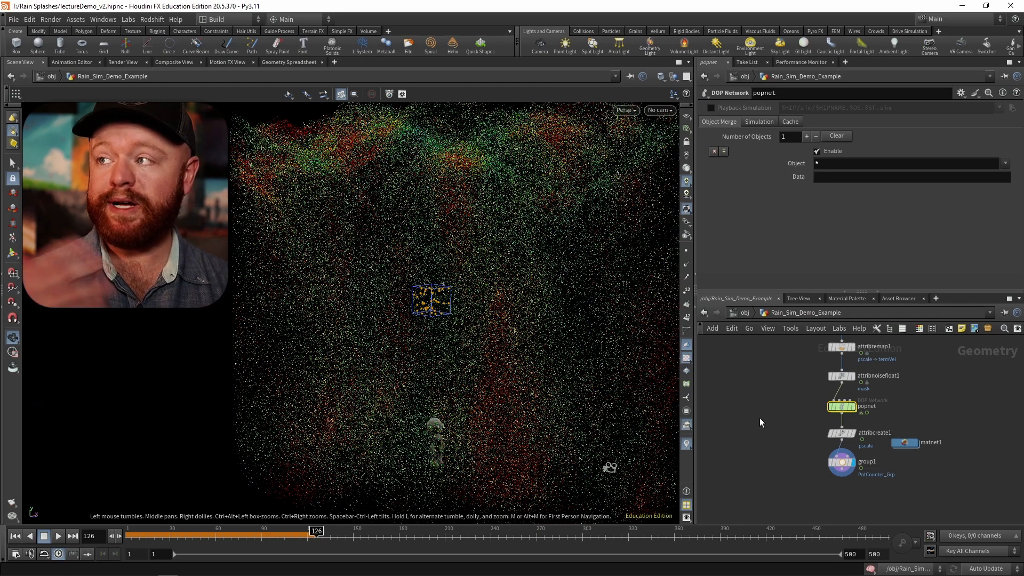
left_click(16, 538)
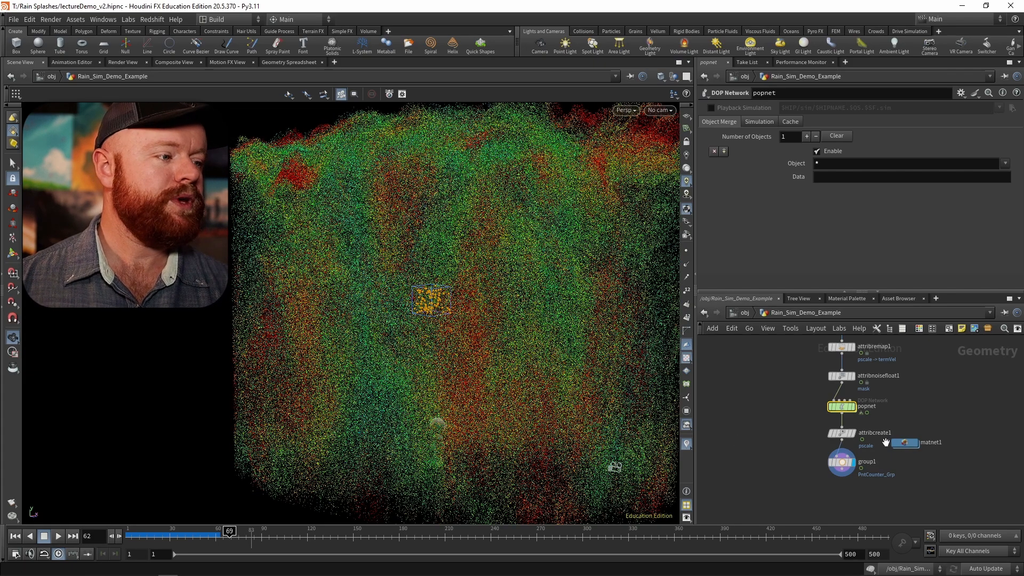
Step: Check the PntCounter_Grp point count while moving the group1 bounding box centre to 1.24607 in X, then to -1.45393, 6.13499, -2.78946
middle_click(850, 465)
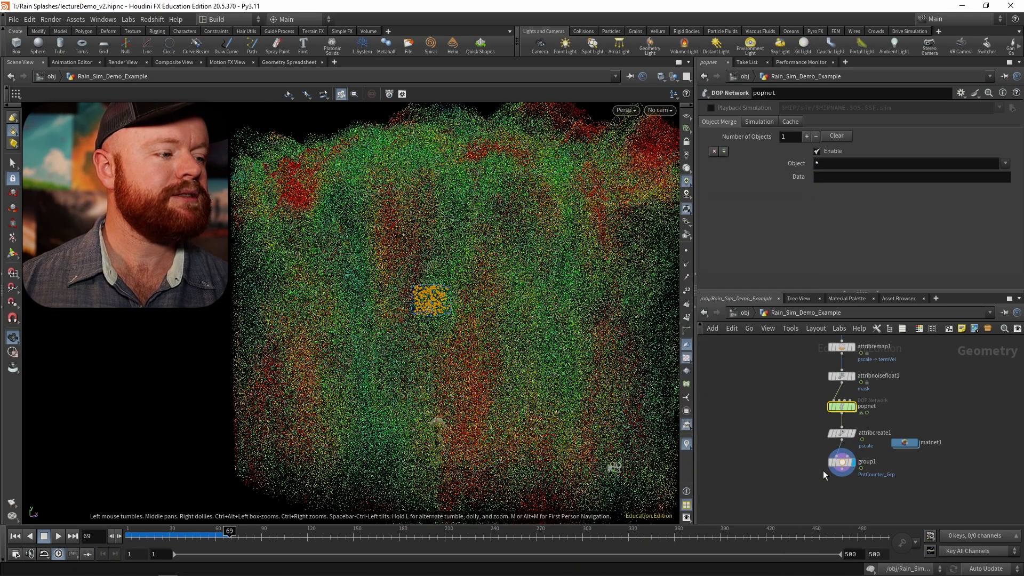
left_click(841, 462)
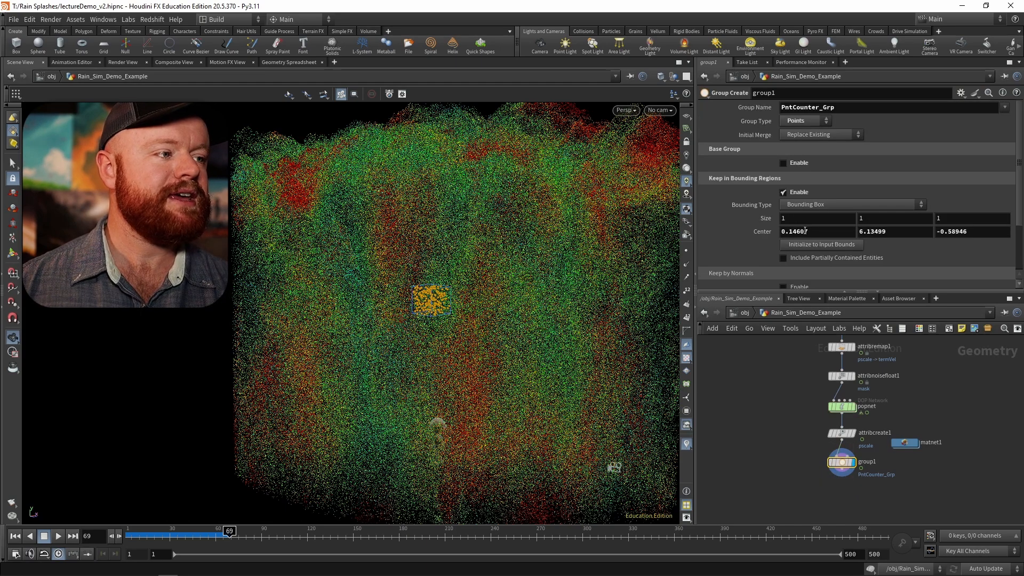
middle_click(805, 231)
middle_click_drag(805, 231, 862, 231)
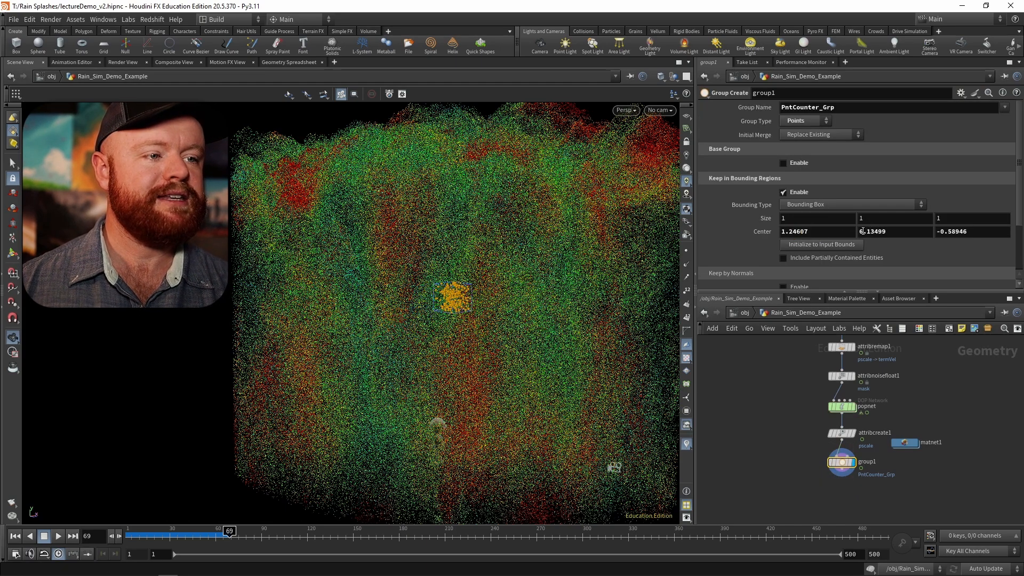
middle_click(843, 466)
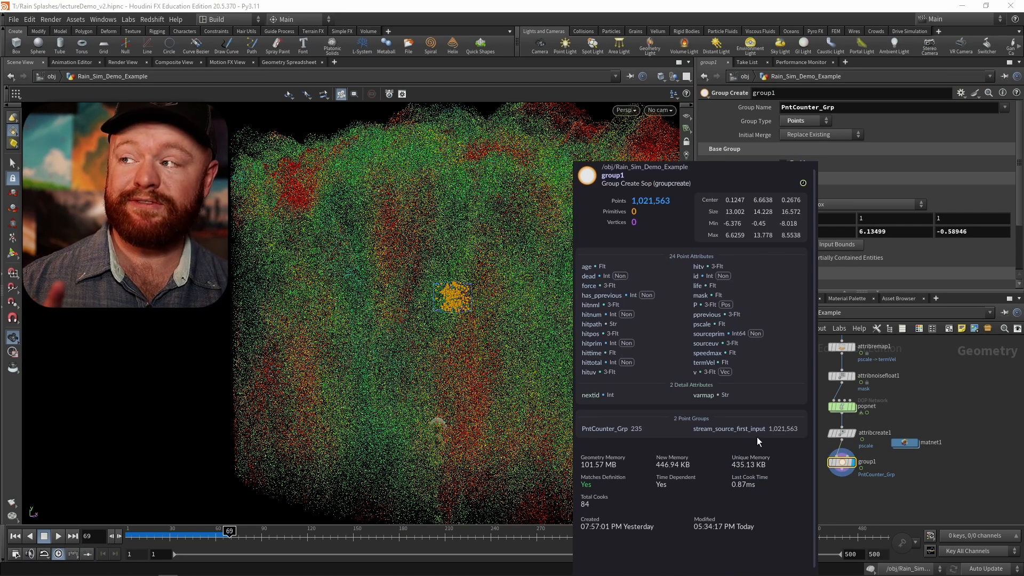
left_click_drag(305, 331, 671, 396)
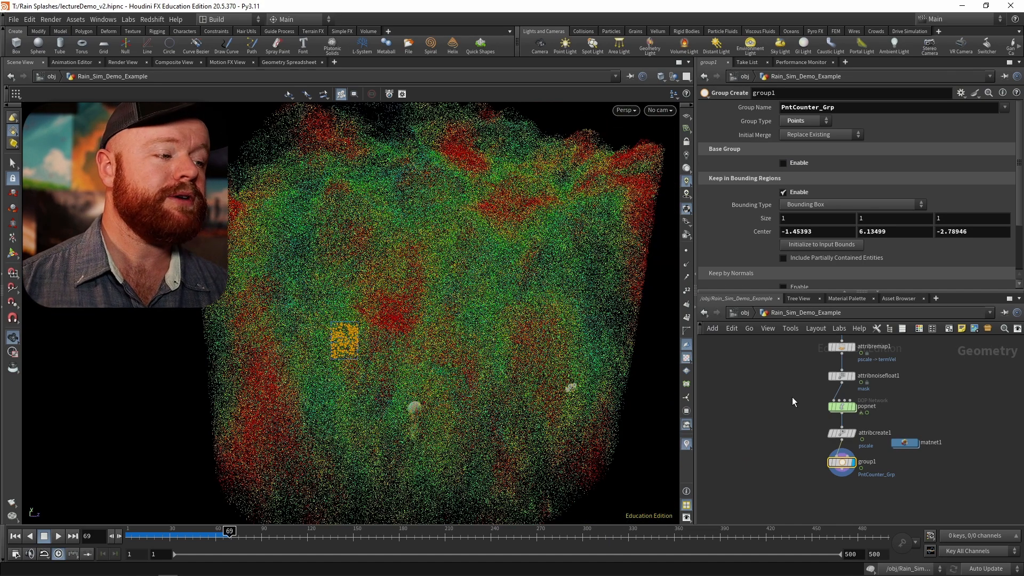
Step: Set the Const. Birth Rate of source_first_input to 700000, re-simulate from the start and return to Rain_Sim_Demo_Example
double_click(841, 407)
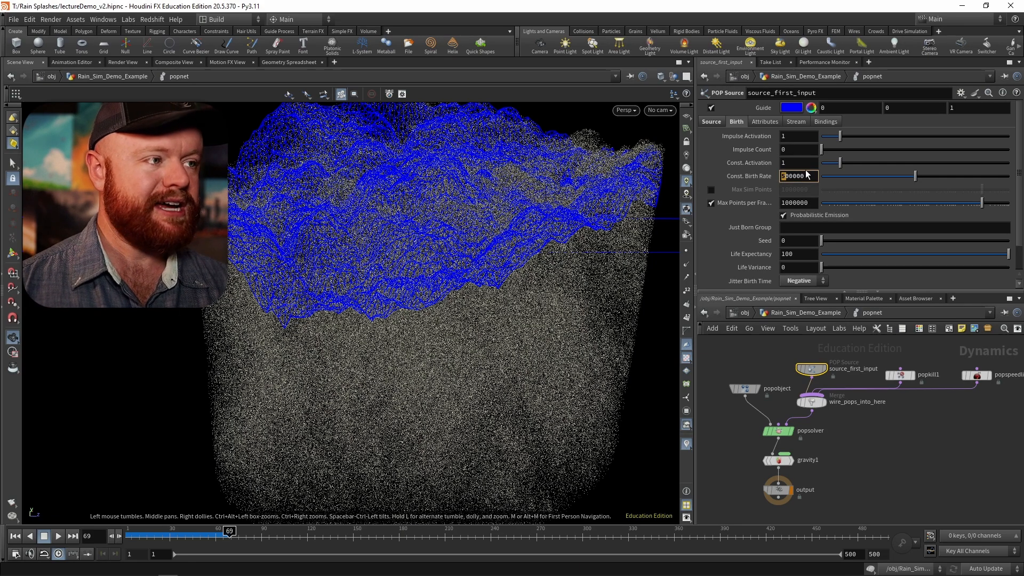
key("Return")
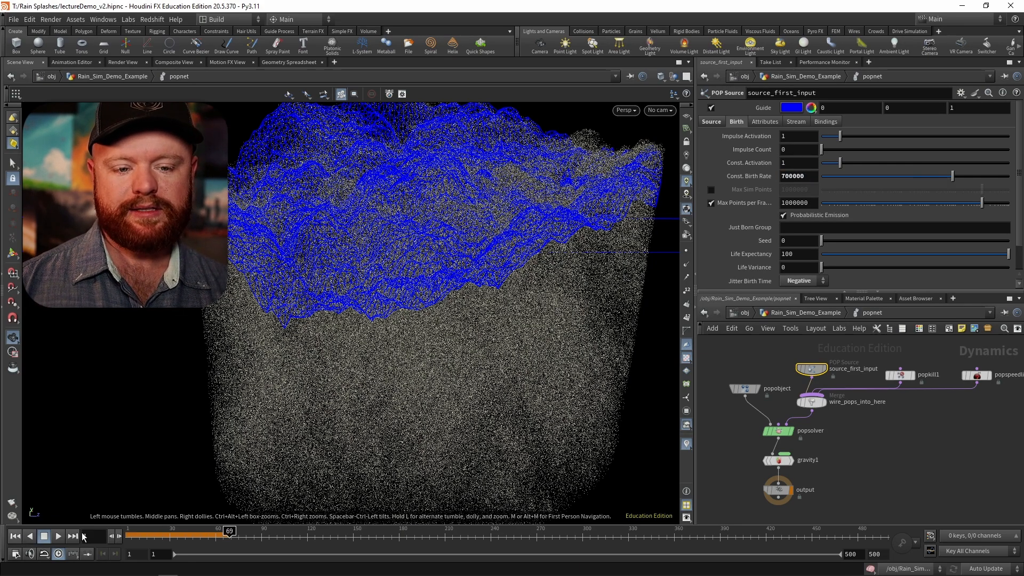
left_click_drag(137, 534, 213, 535)
left_click(806, 313)
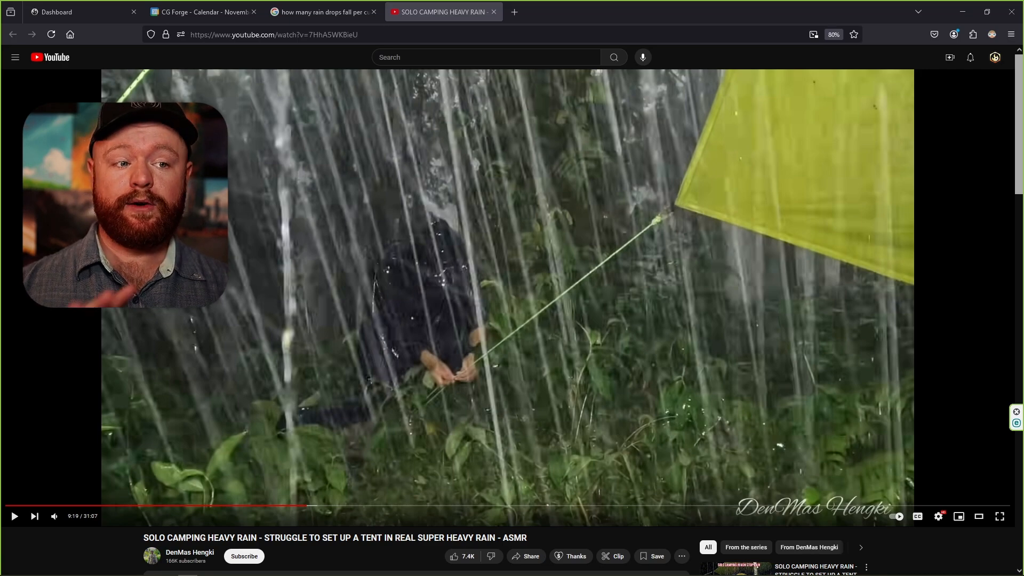
Step: Watch the heavy rain camping video muted as reference, pause it at 9:31 and switch back to Houdini
left_click(54, 516)
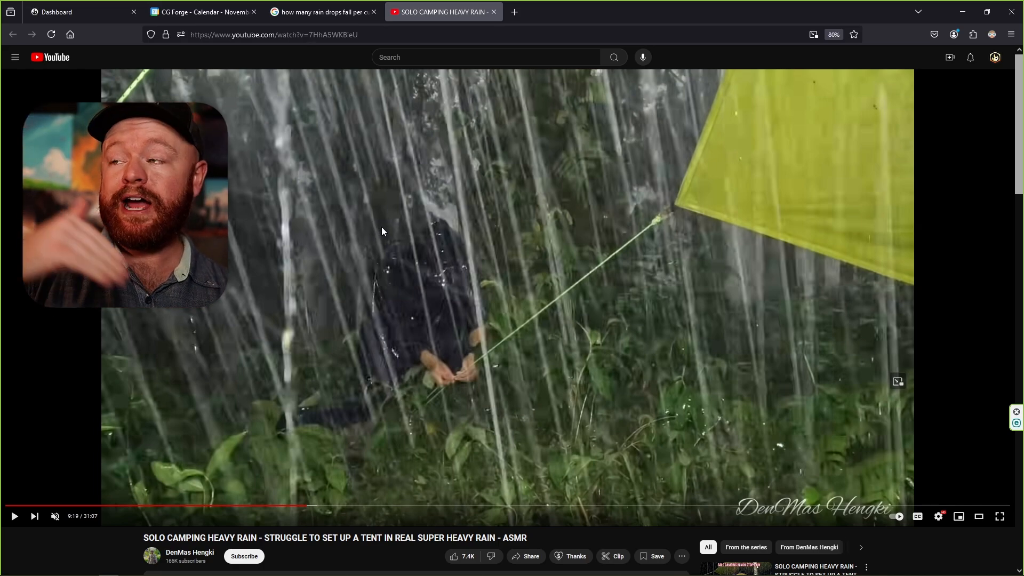
left_click(9, 519)
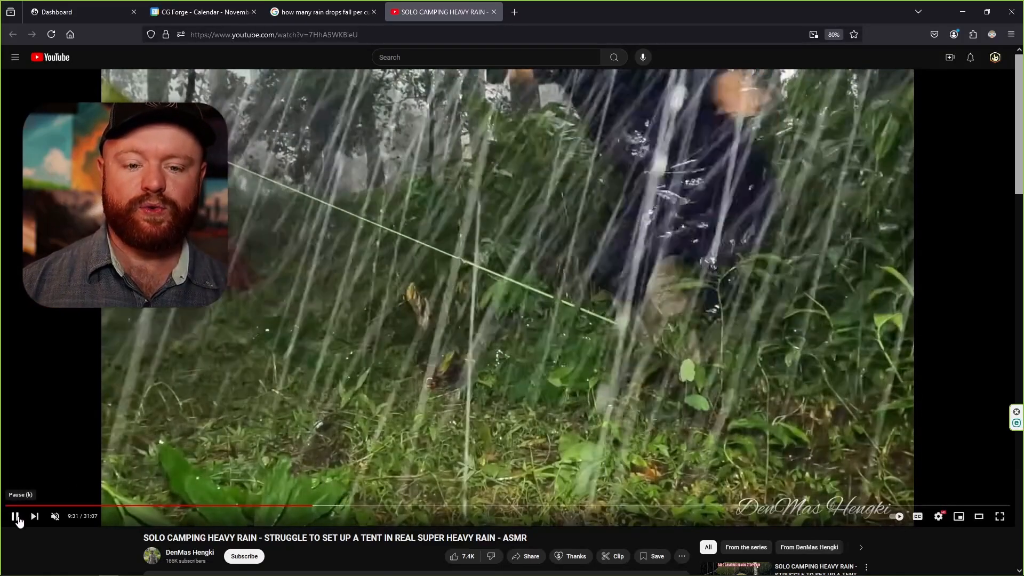
left_click(15, 517)
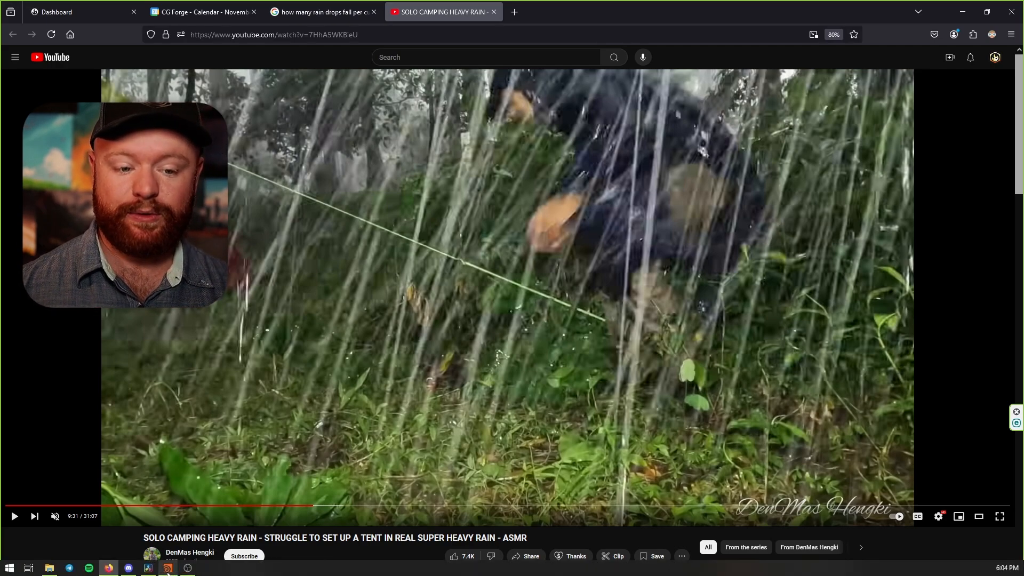
left_click(167, 568)
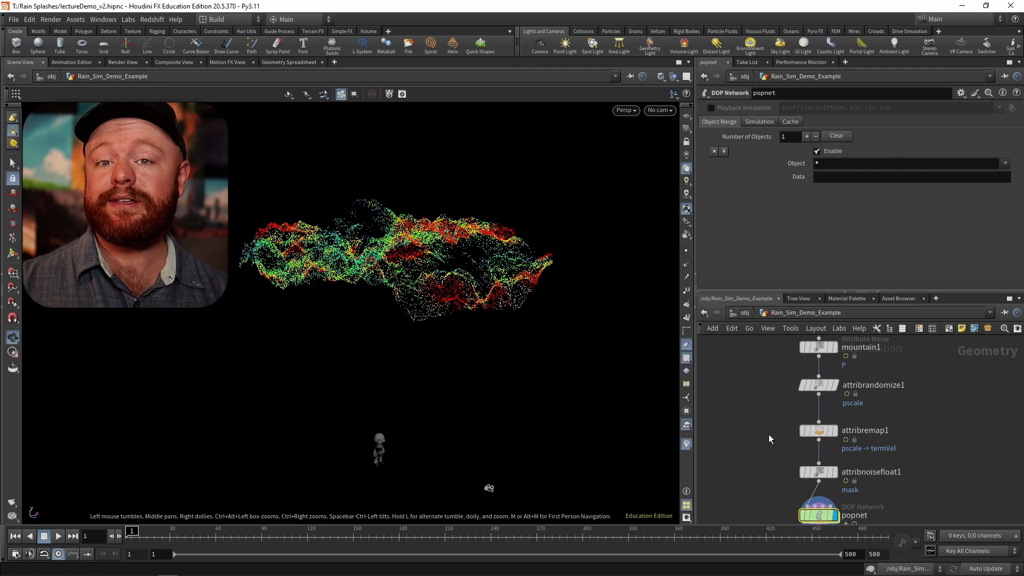
Step: Make room below attribrandomize1 and add an Attribute Adjust Float node with its Attribute Name set to turbMask
scroll(853, 394, "down", 3)
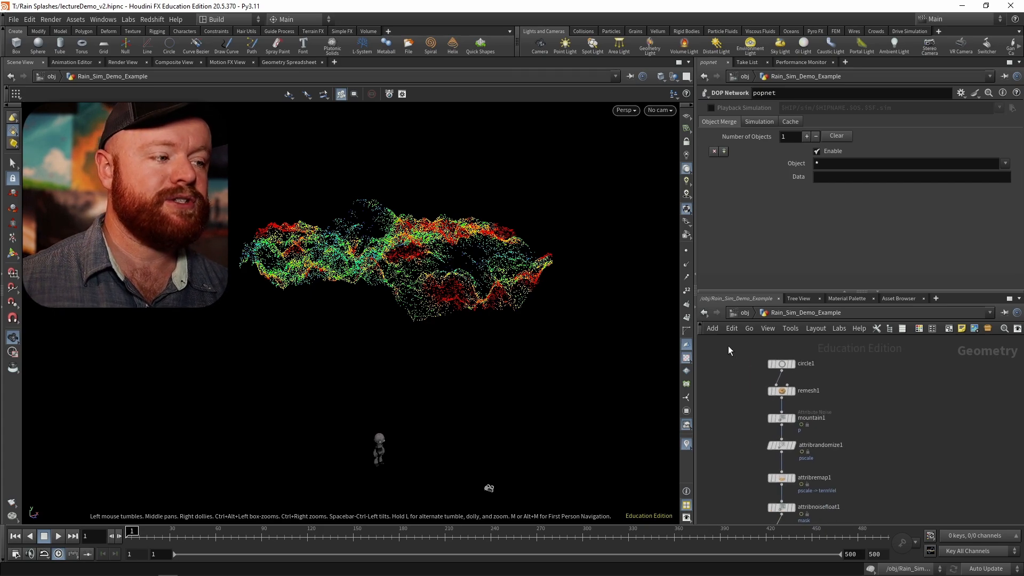
left_click_drag(731, 346, 781, 414)
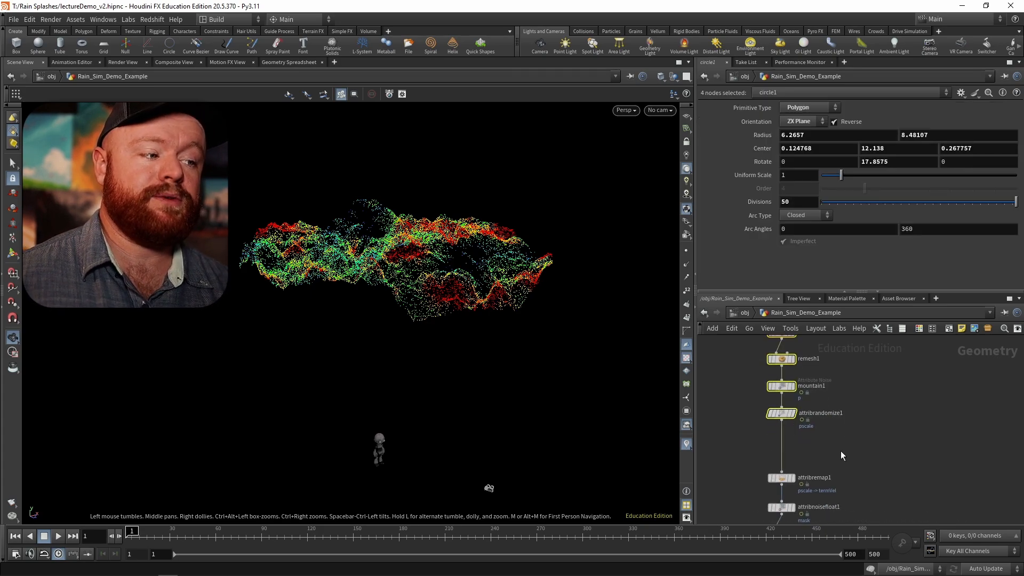
left_click(841, 455)
key("Tab")
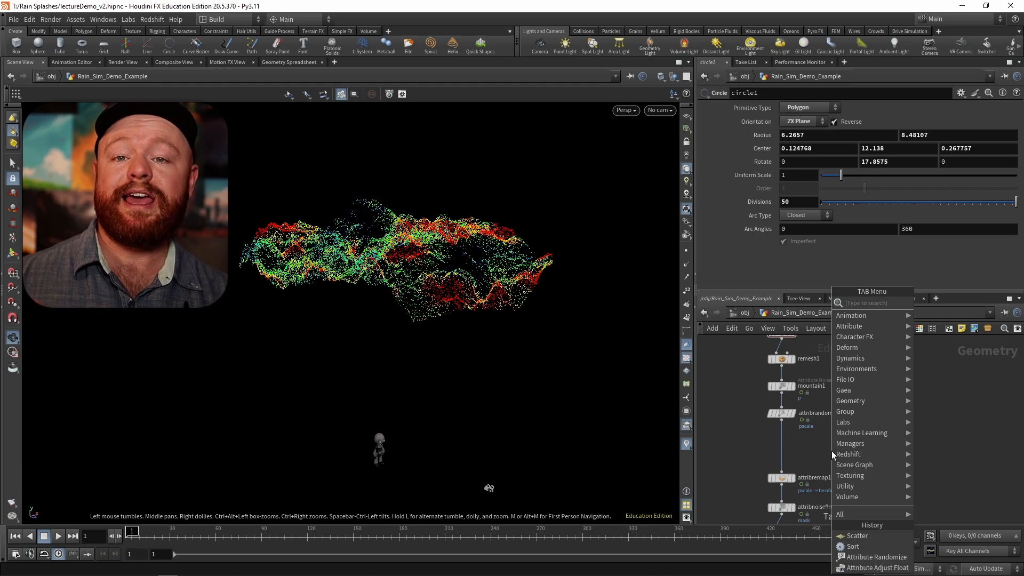
type("float")
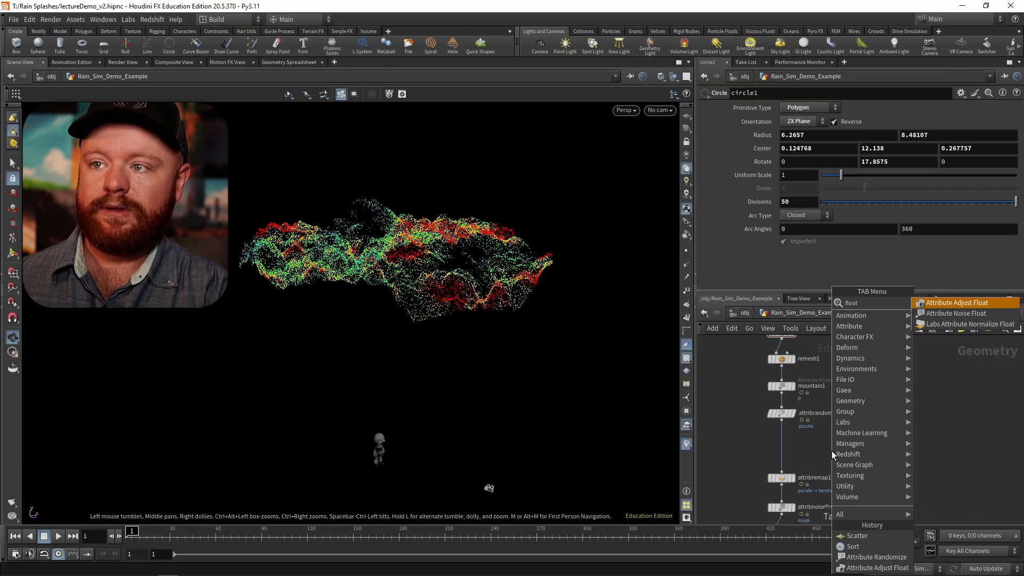
key("Return")
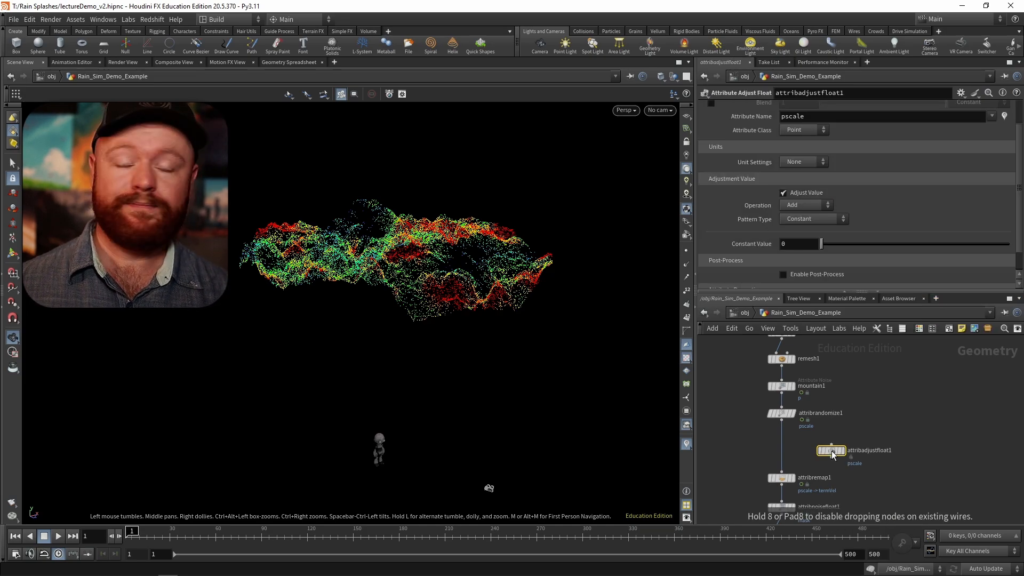
double_click(794, 117)
type("turbMask")
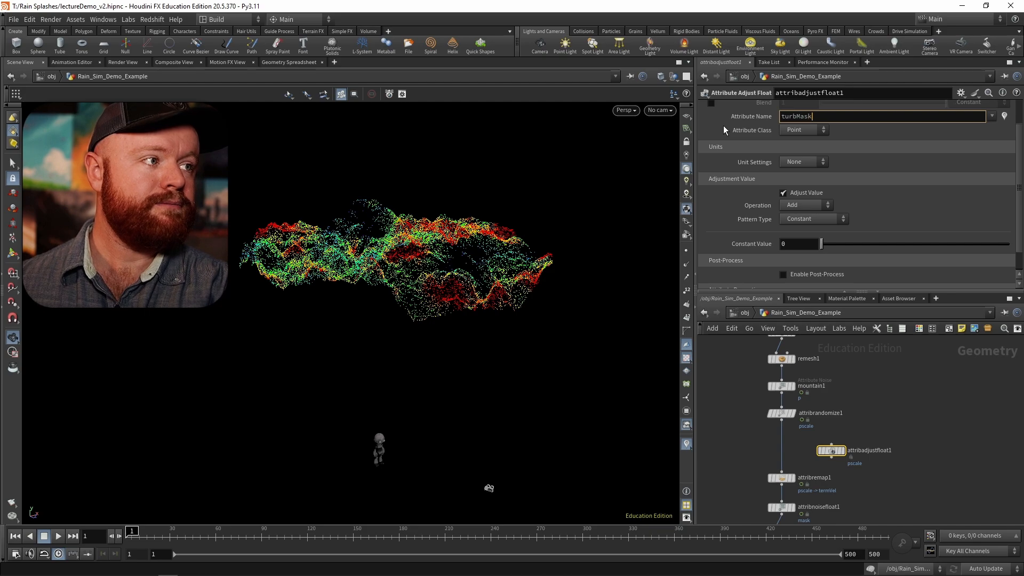
key("Return")
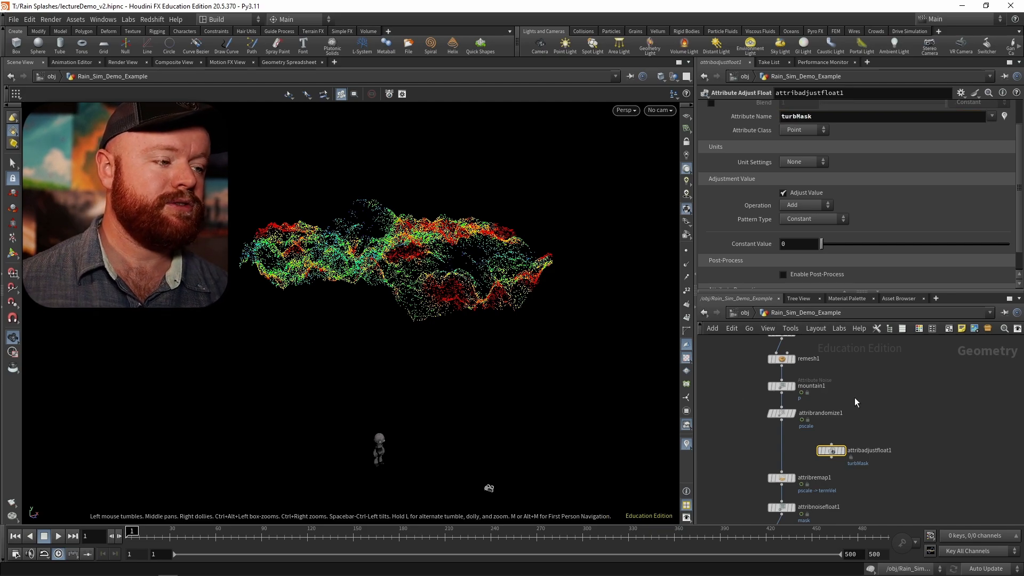
Step: Insert attribadjustfloat1 between attribnoisefloat1 and popnet, close the gap above attribremap1 and display the new node
scroll(820, 422, "up", 2)
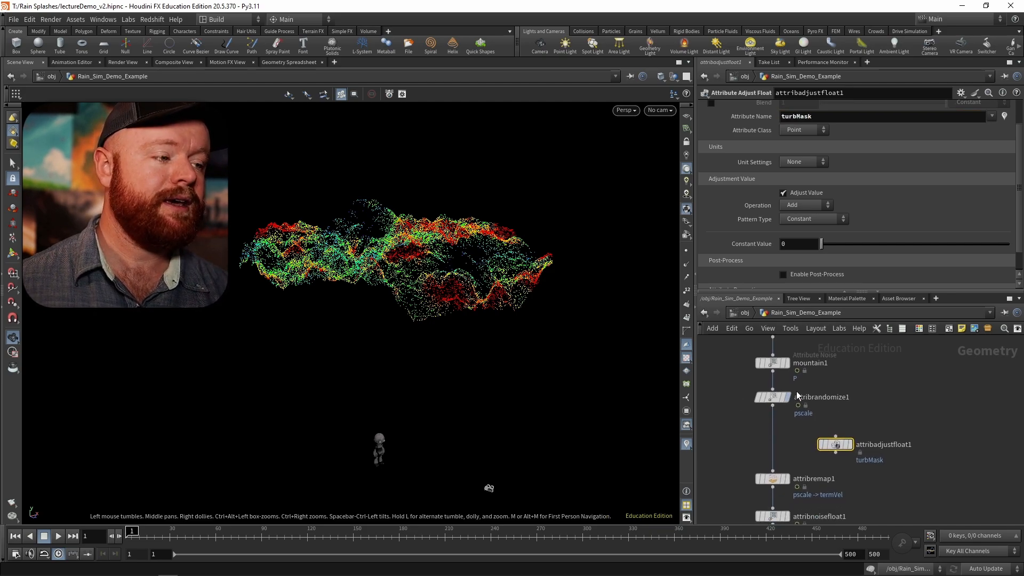
middle_click_drag(790, 443, 805, 403)
left_click_drag(850, 406, 887, 413)
middle_click_drag(830, 428, 869, 441)
left_click_drag(784, 429, 825, 440)
left_click_drag(929, 428, 826, 474)
left_click(840, 474)
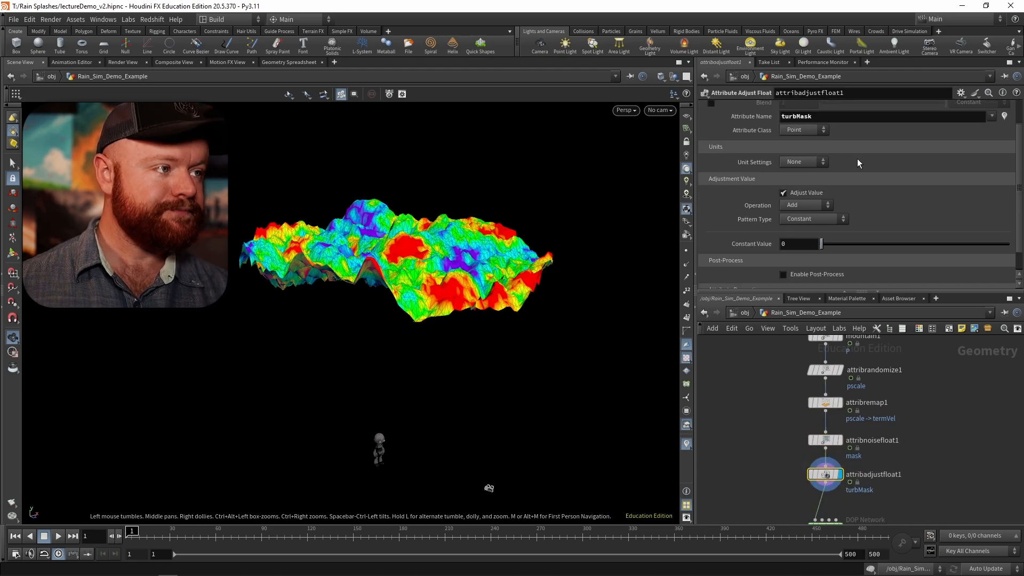
Step: Set the Pattern Type of attribadjustfloat1 to Random and visualize the turbMask attribute on the emitter surface
left_click(807, 216)
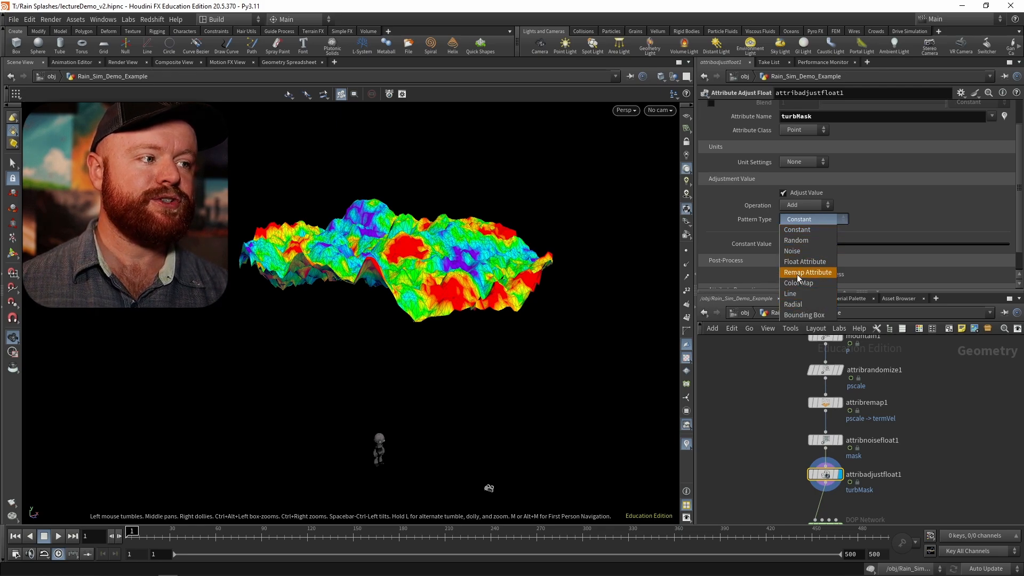
left_click(797, 241)
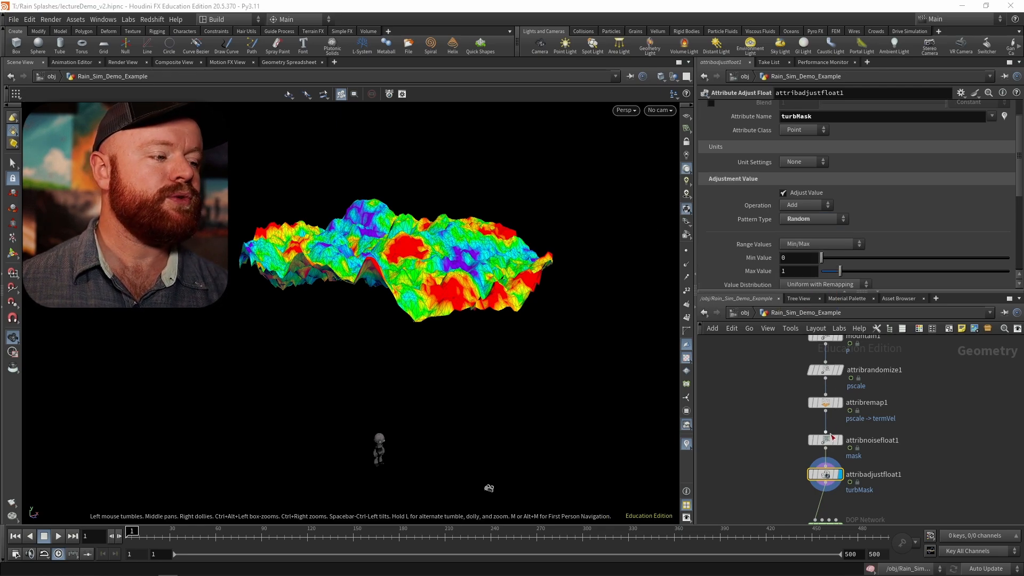
left_click(1004, 116)
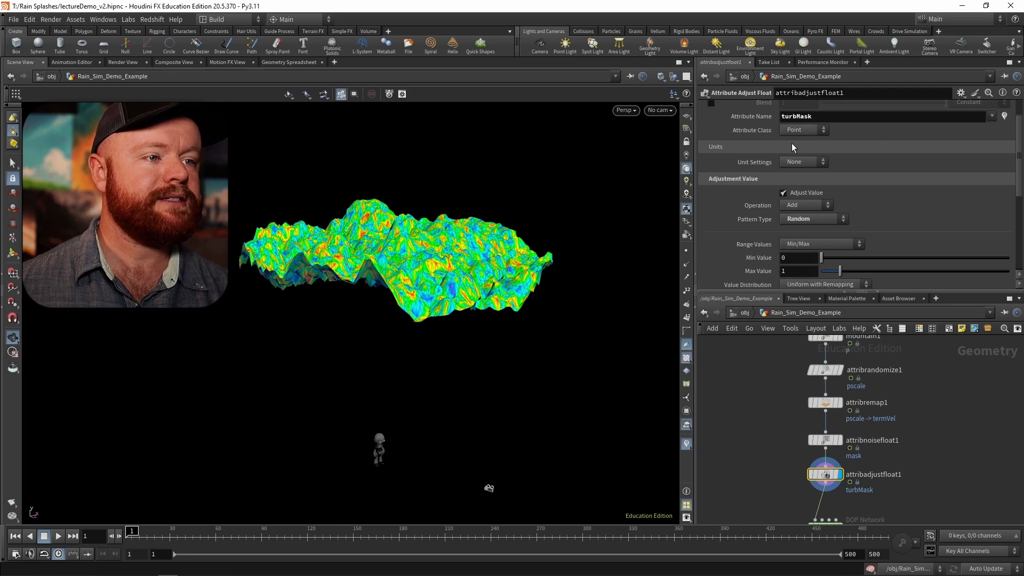
mouse_move(383, 274)
left_mouse_down()
mouse_move(419, 343)
mouse_move(510, 399)
mouse_move(531, 320)
left_mouse_up()
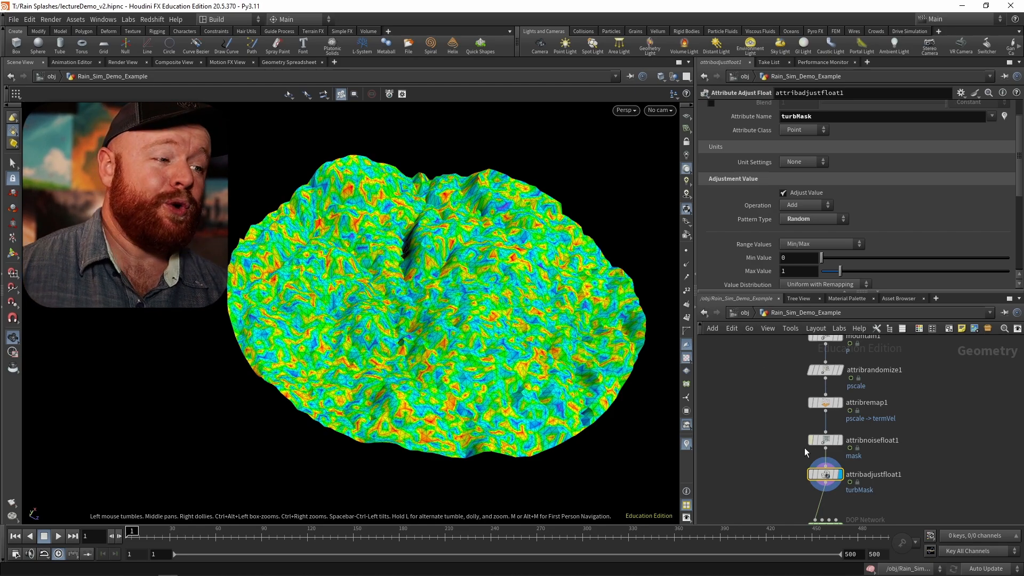
Step: Add a Scatter node branching off attribadjustfloat1 and display its points
key("Tab")
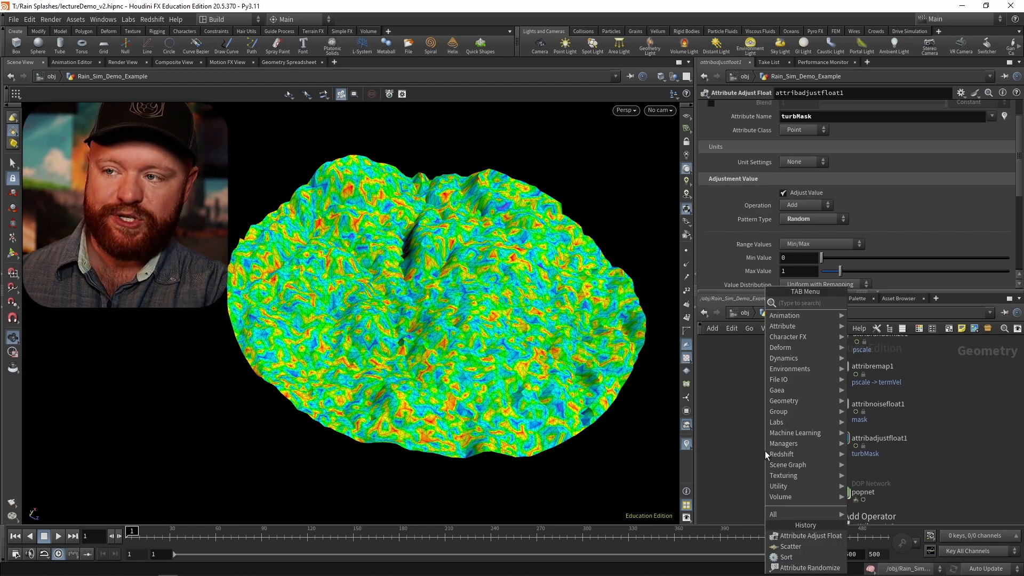
type("scatter")
key("Return")
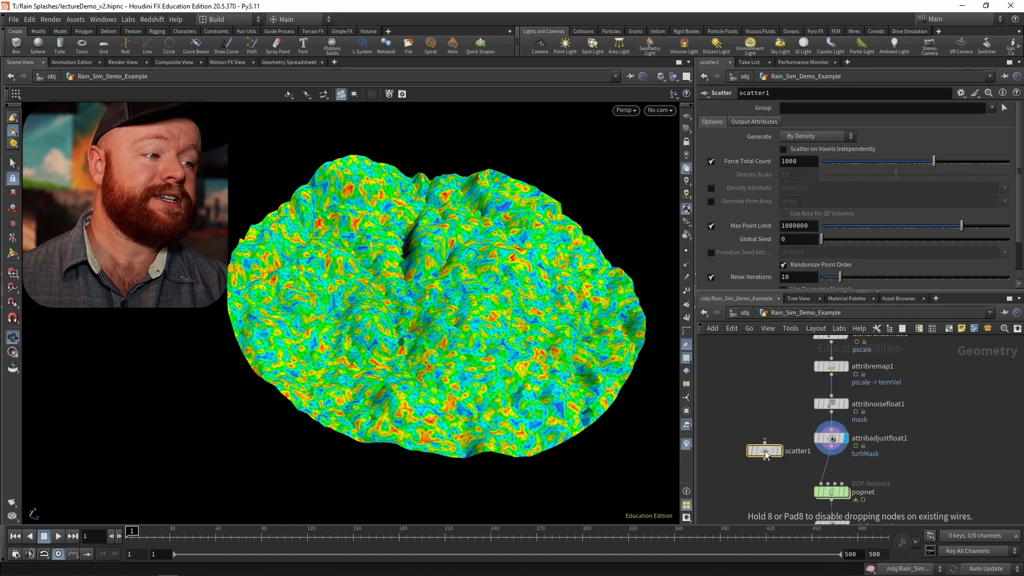
left_click(761, 471)
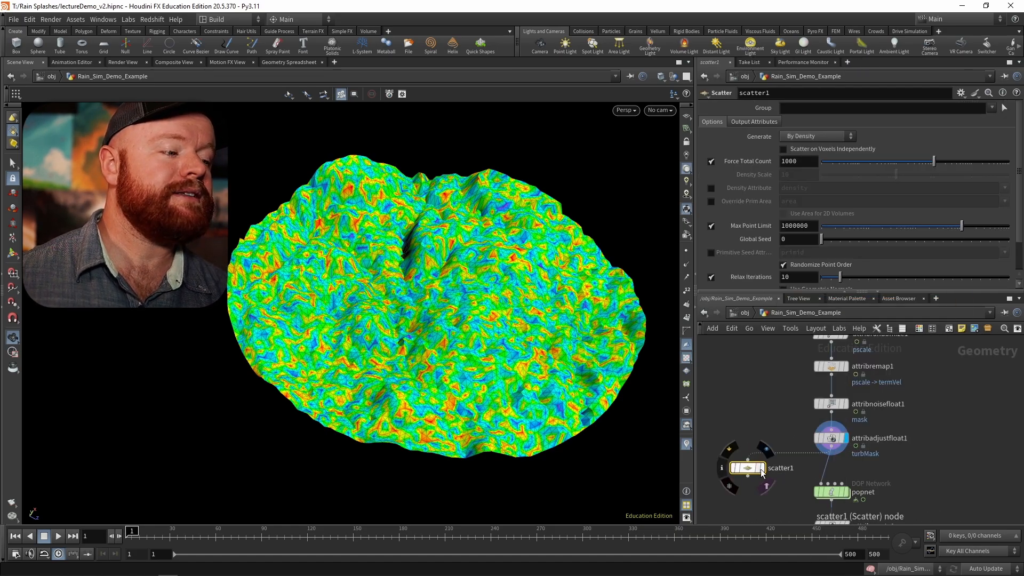
left_click(762, 472)
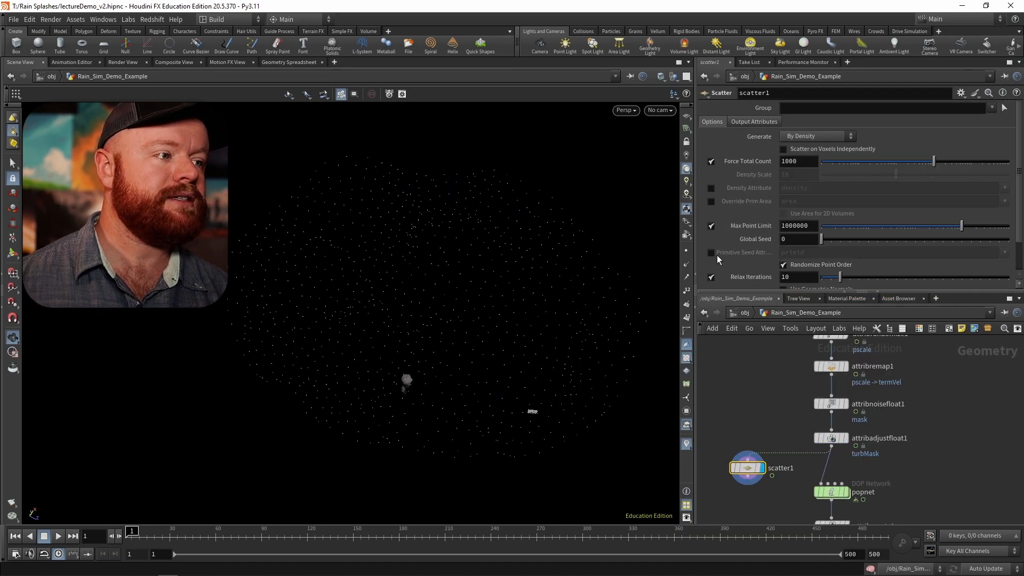
Step: Turn off Relax Iterations on scatter1 and raise its Force Total Count to 100000, then 1000000, inspecting the points up close
left_click(807, 160)
type("00")
key("Return")
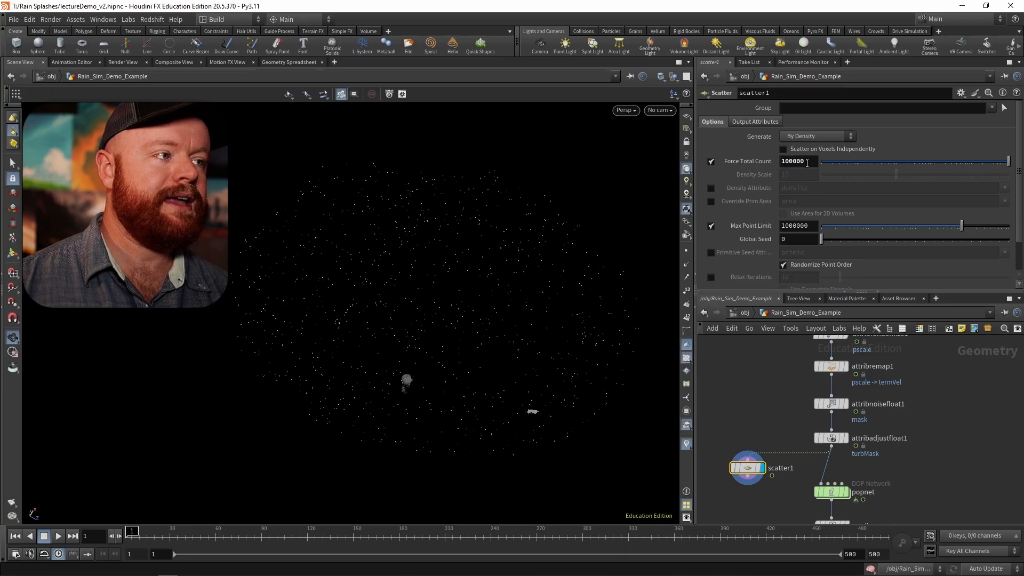
left_click(807, 160)
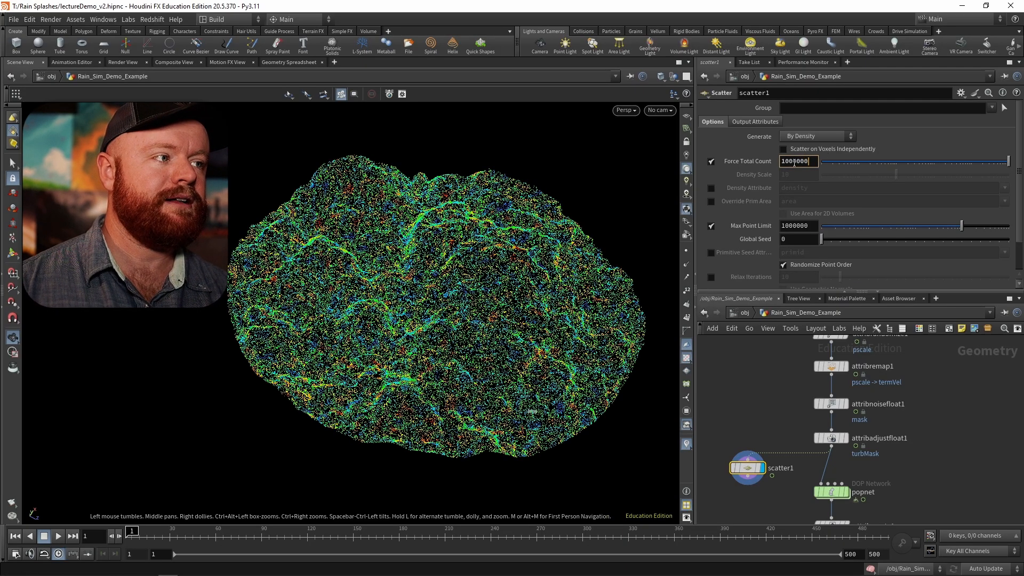
type("0")
key("Return")
scroll(327, 320, "up", 5)
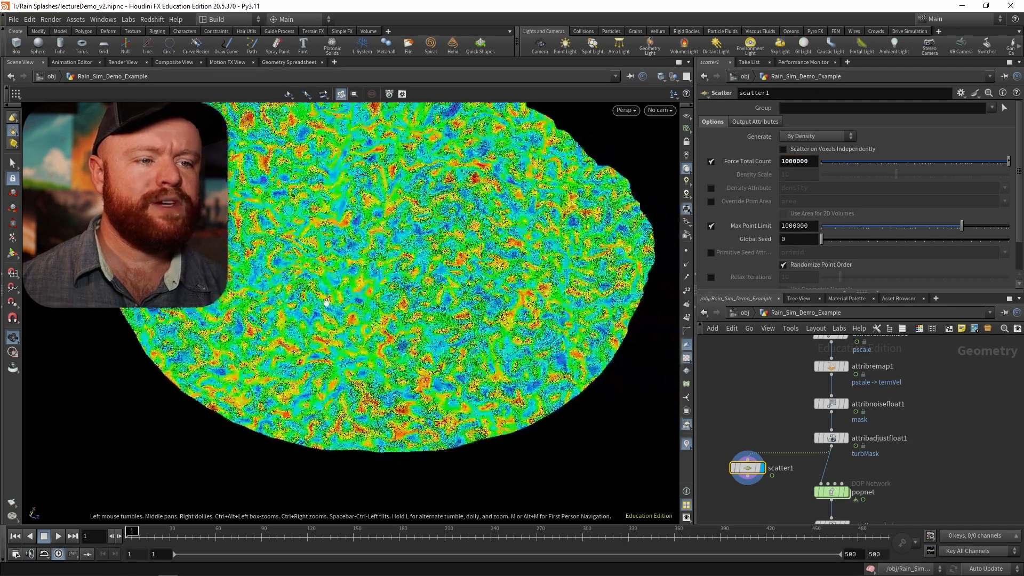
right_click_drag(327, 302, 356, 325)
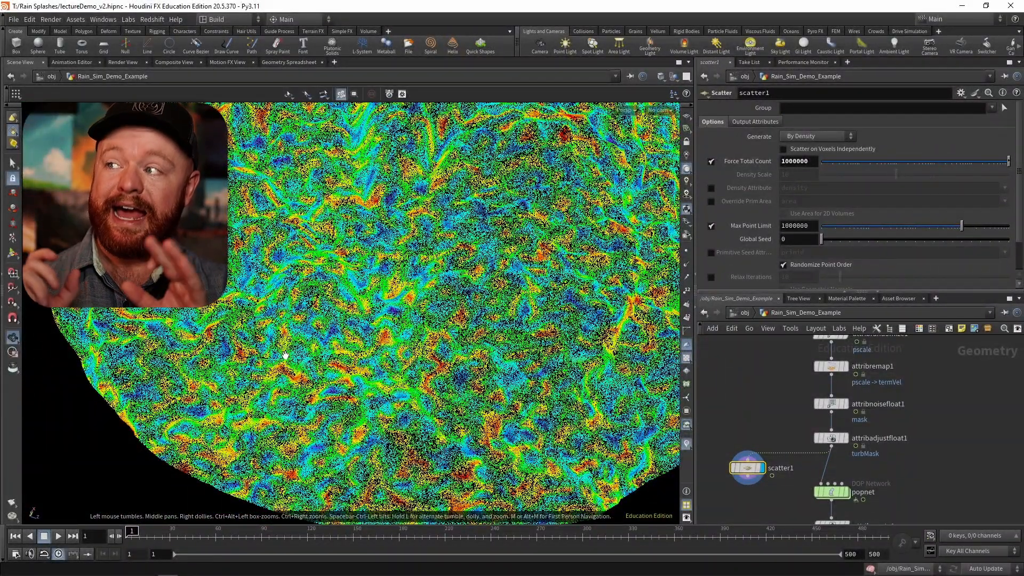
Step: Compare the turbMask colours on the attribadjustfloat1 mesh with those on the points of scatter1
left_click(845, 437)
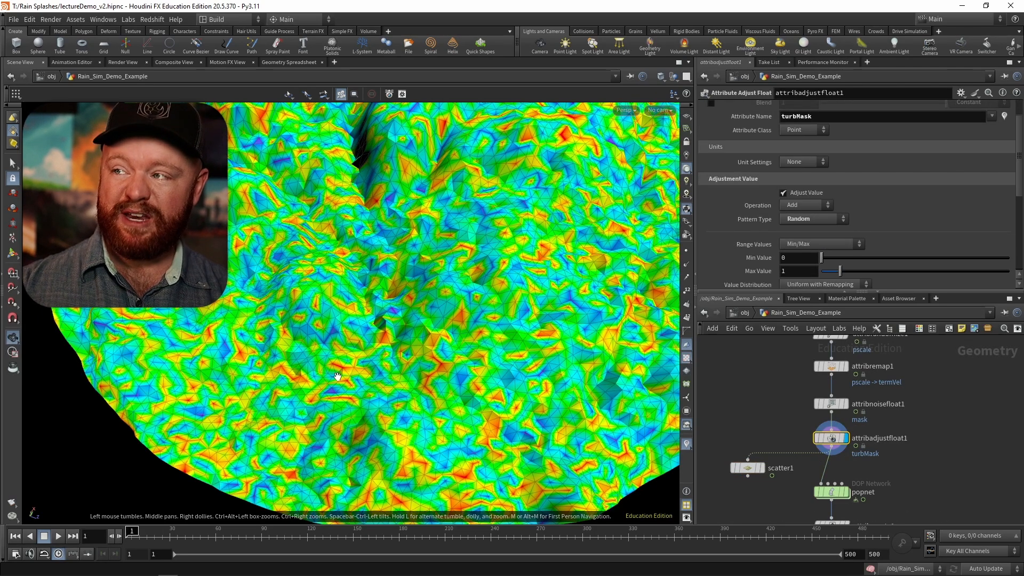
left_click(762, 468)
left_click(746, 467)
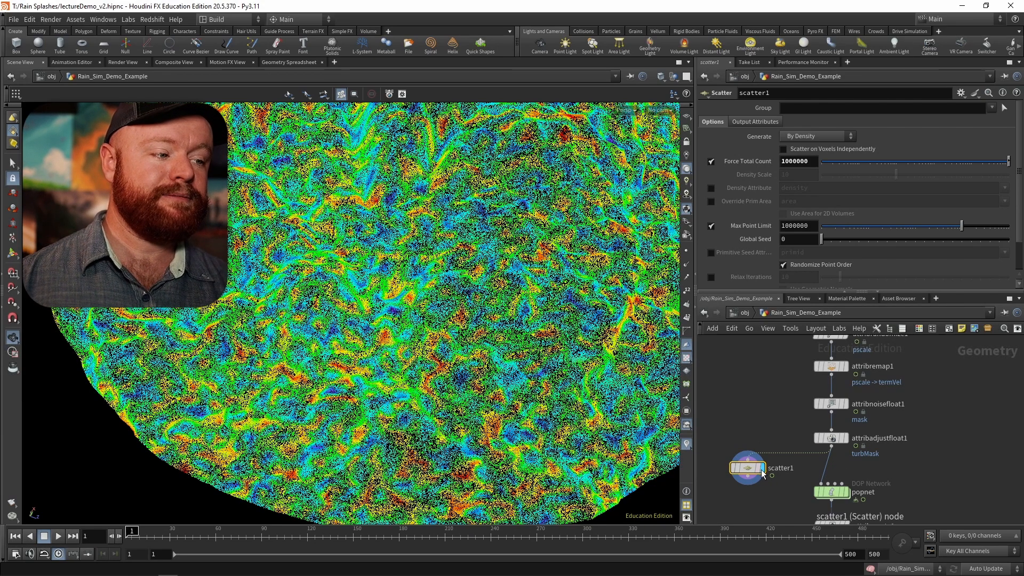
Step: Insert scatter1 between attribnoisefloat1 and attribadjustfloat1, and display attribadjustfloat1 to inspect the turbMask values on the points
left_click_drag(748, 468, 831, 438)
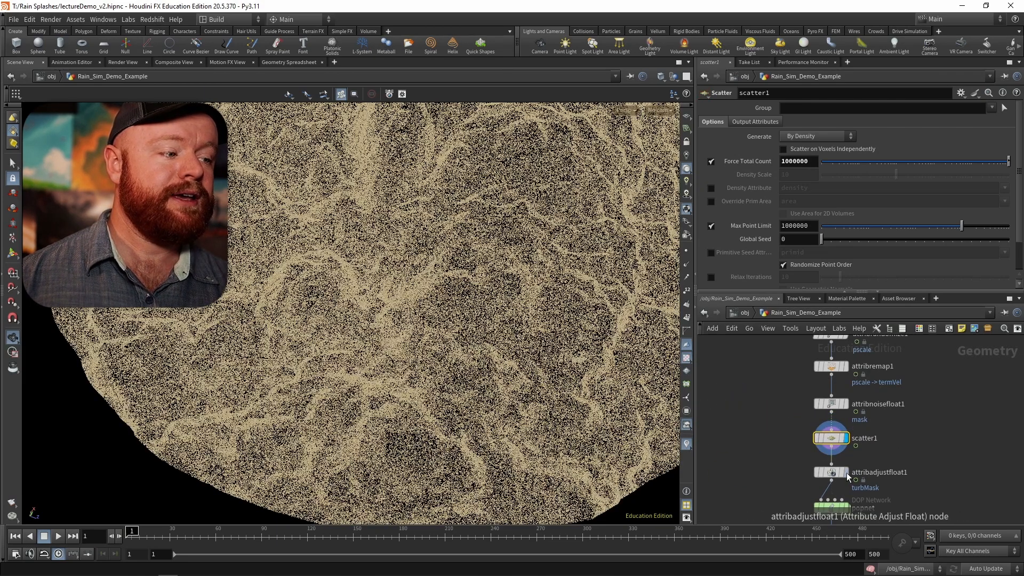
left_click(856, 458)
left_click_drag(900, 462, 806, 480)
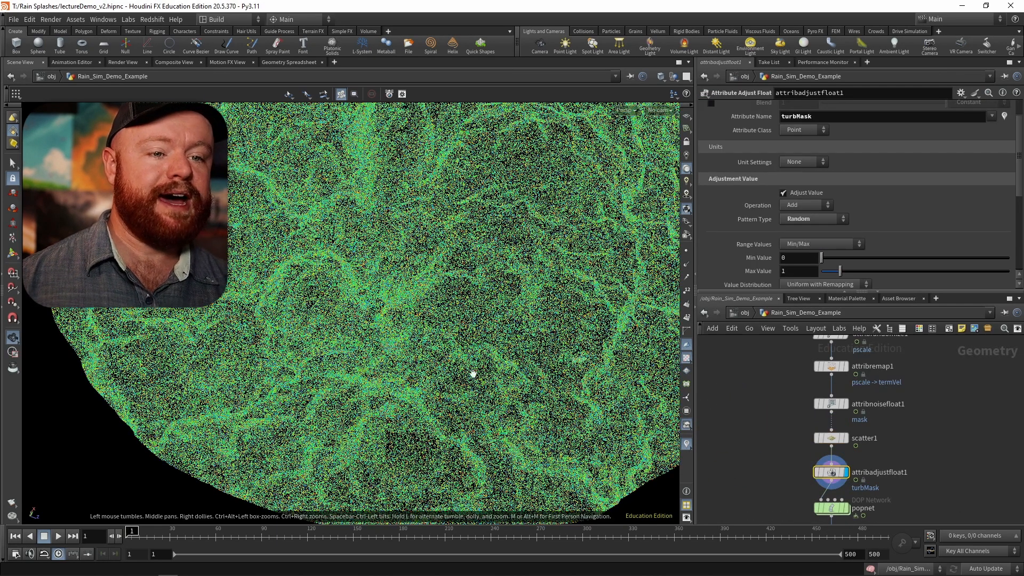
scroll(413, 368, "up", 5)
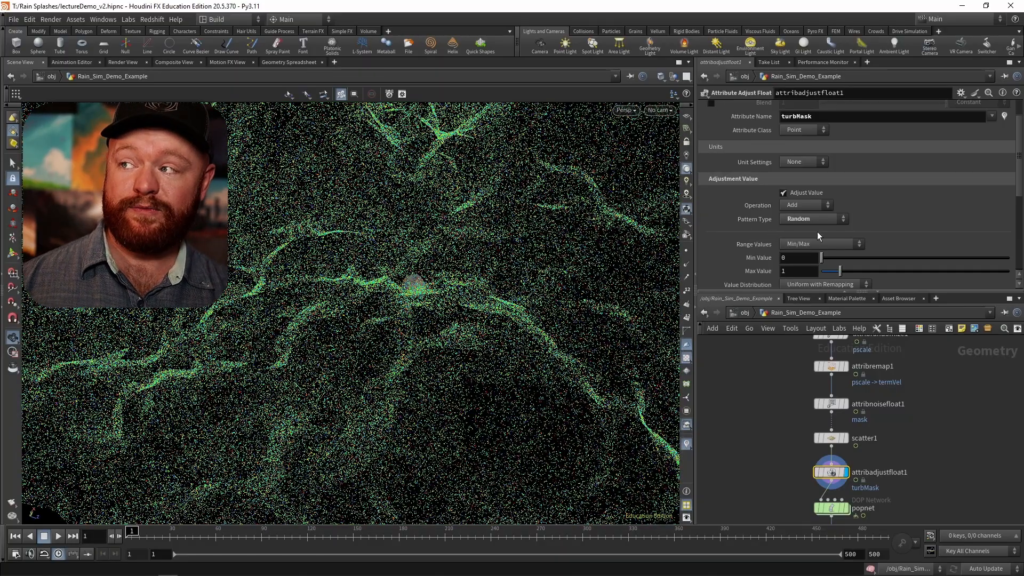
Step: Select mountain1, attribrandomize1 and attribremap1 and turn on their template display
middle_click_drag(785, 364, 760, 422)
left_click_drag(758, 380, 836, 433)
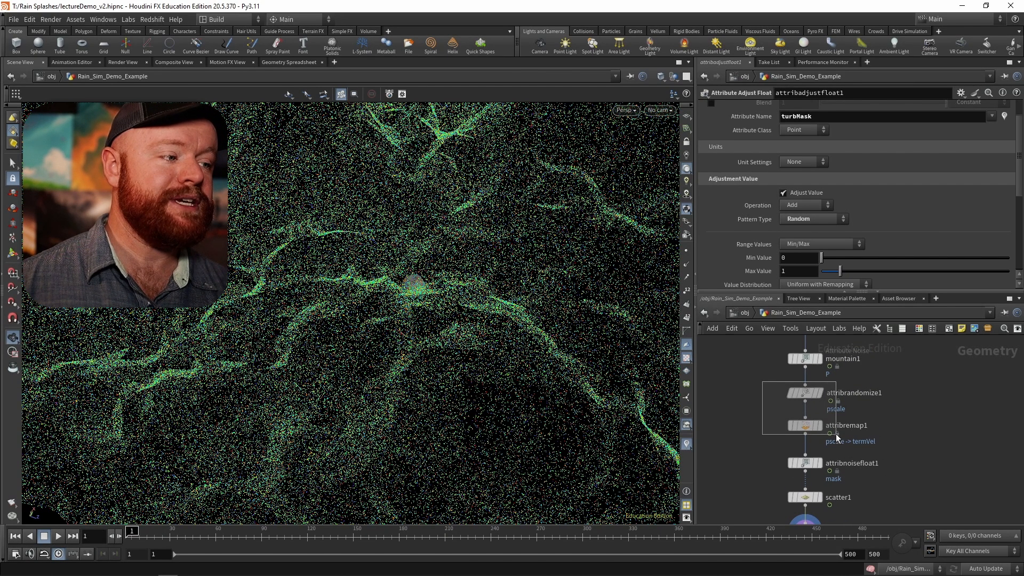
middle_click_drag(778, 433, 772, 409)
left_click_drag(753, 421, 843, 447)
middle_click_drag(867, 422, 861, 438)
middle_click_drag(771, 420, 774, 435)
left_click_drag(755, 356, 830, 436)
left_click(808, 367)
left_click(752, 377)
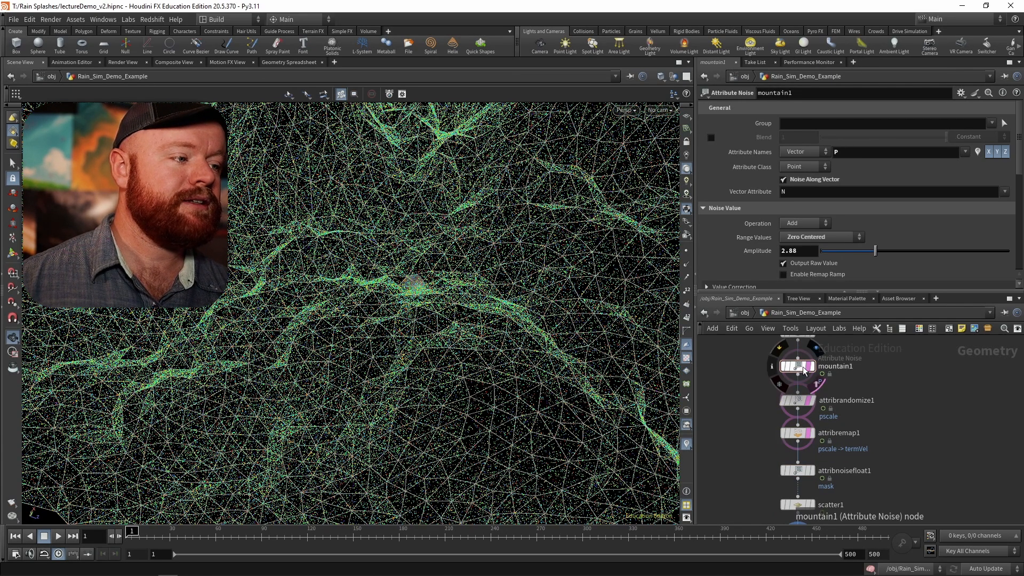
Step: Pull attribrandomize1 and attribremap1 out of the chain and reinsert them between scatter1 and attribadjustfloat1
left_click_drag(728, 386, 933, 414)
middle_click_drag(740, 409, 775, 375)
scroll(775, 378, "down", 1)
left_click_drag(776, 403, 835, 410)
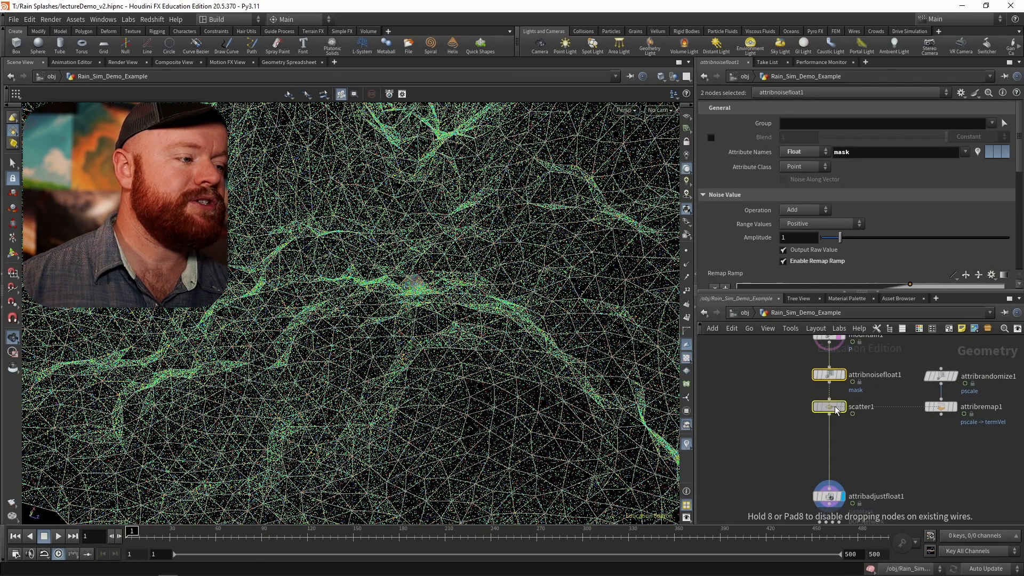
left_click(894, 422)
left_click_drag(909, 362, 956, 427)
left_click_drag(953, 374, 842, 436)
Step: Display attribrandomize1, attribremap1 and attribadjustfloat1 in turn to check the points and parameters at each node
left_click(844, 438)
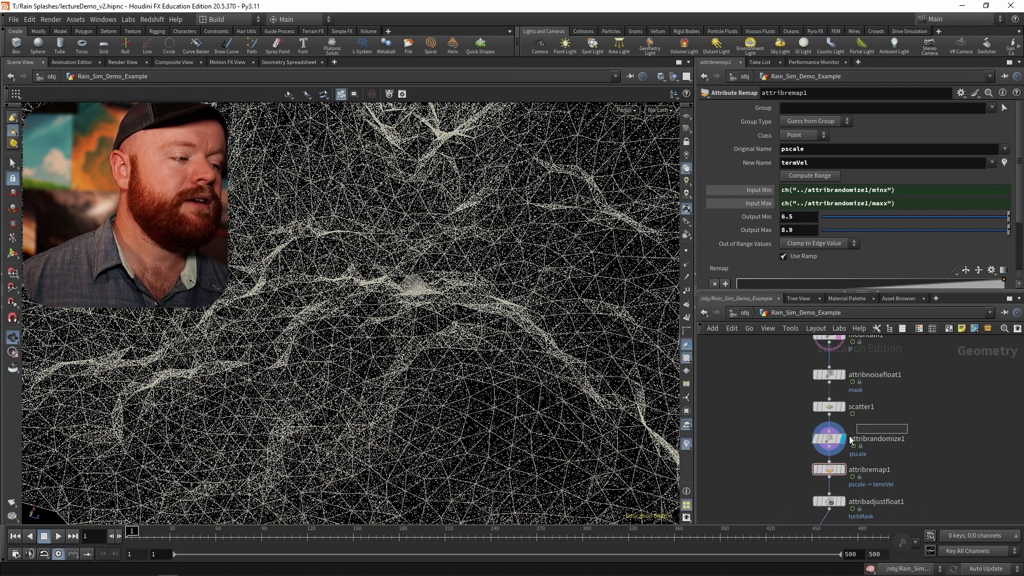
left_click(824, 438)
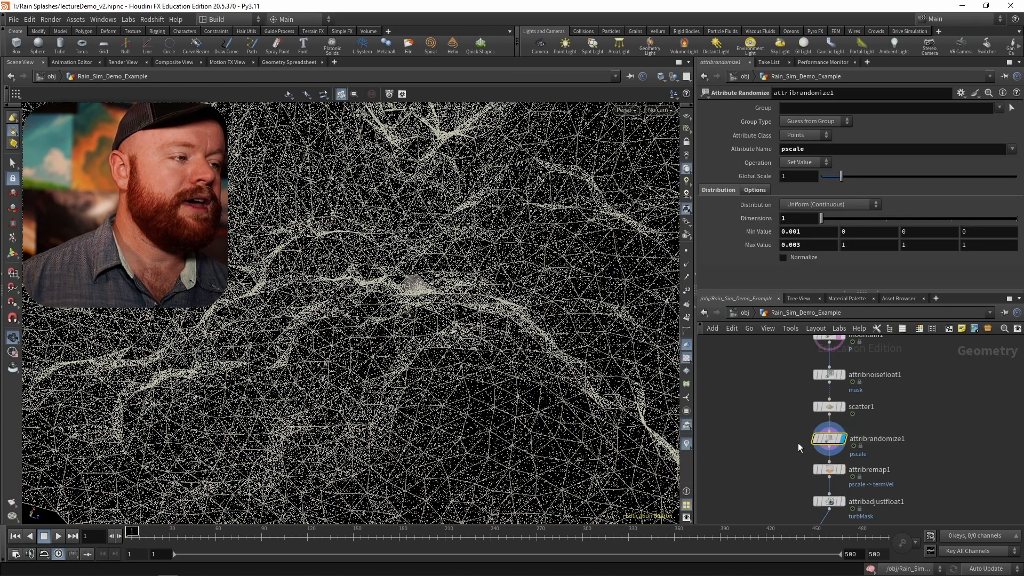
middle_click_drag(775, 450, 772, 418)
left_click(830, 439)
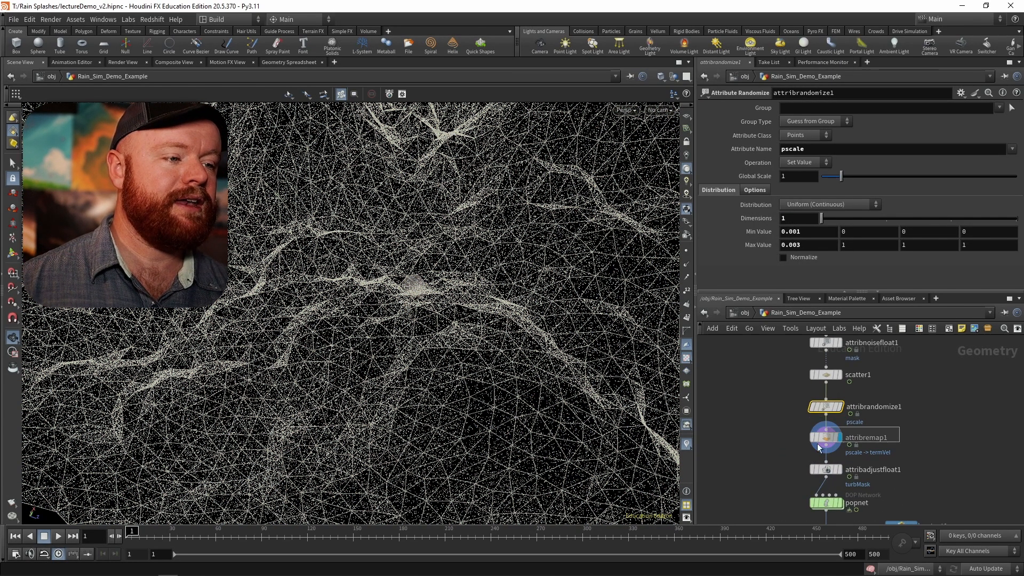
middle_click_drag(846, 475, 825, 456)
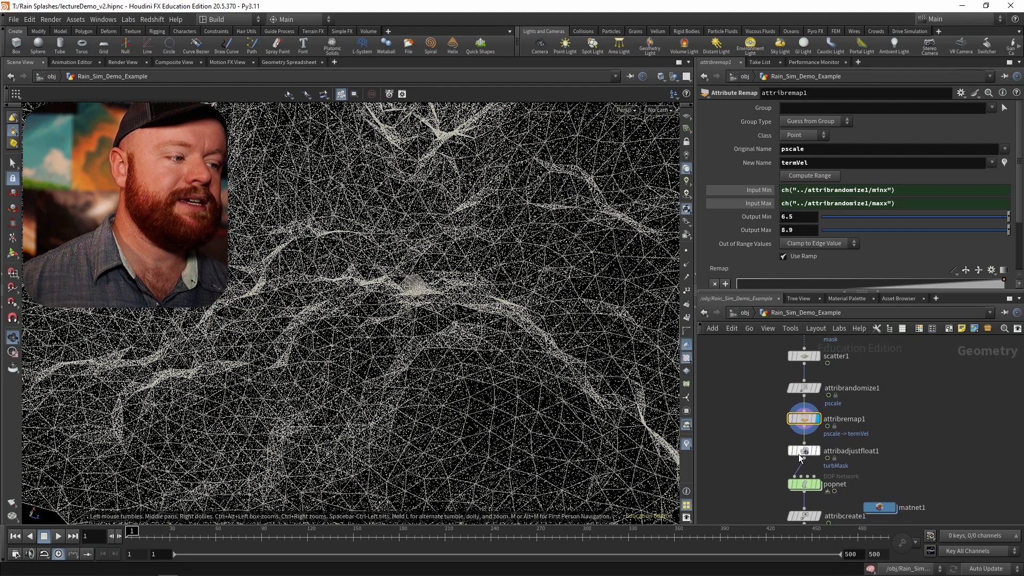
left_click(820, 452)
left_click(822, 455)
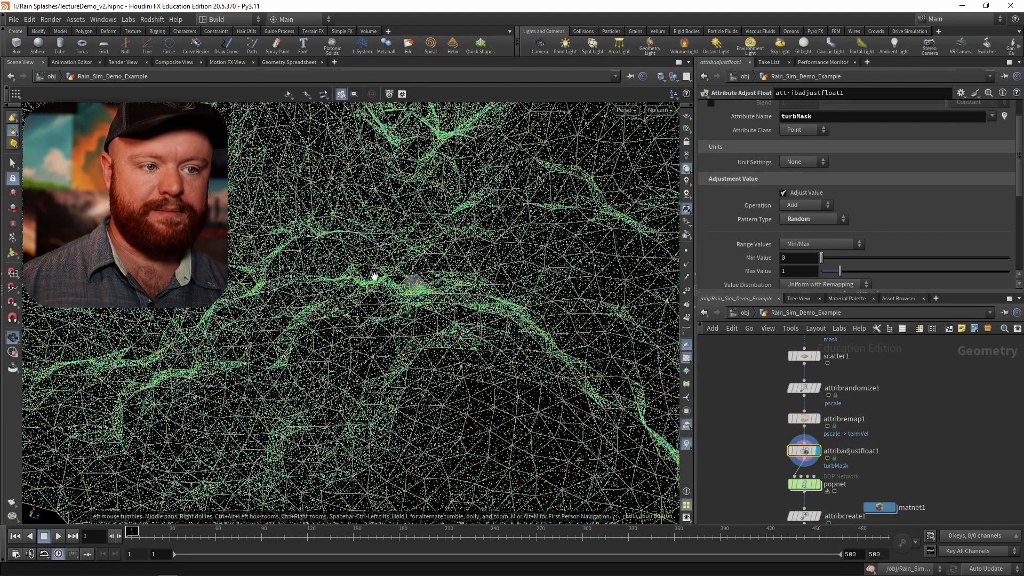
middle_click_drag(763, 476, 762, 447)
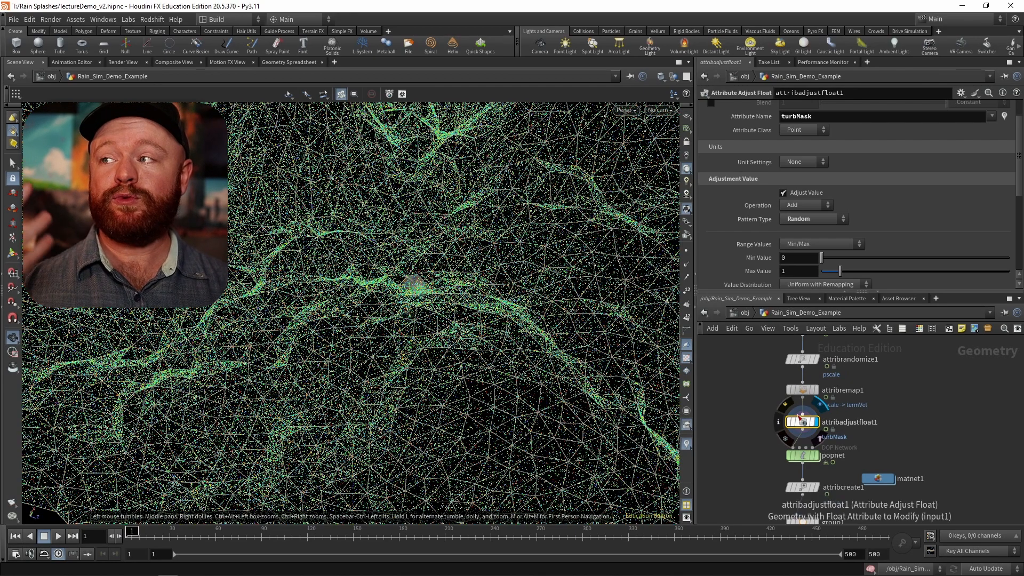
Step: Inside popnet, set the emission type of the source_first_input POP Source to Points
left_click(807, 455)
key("Return")
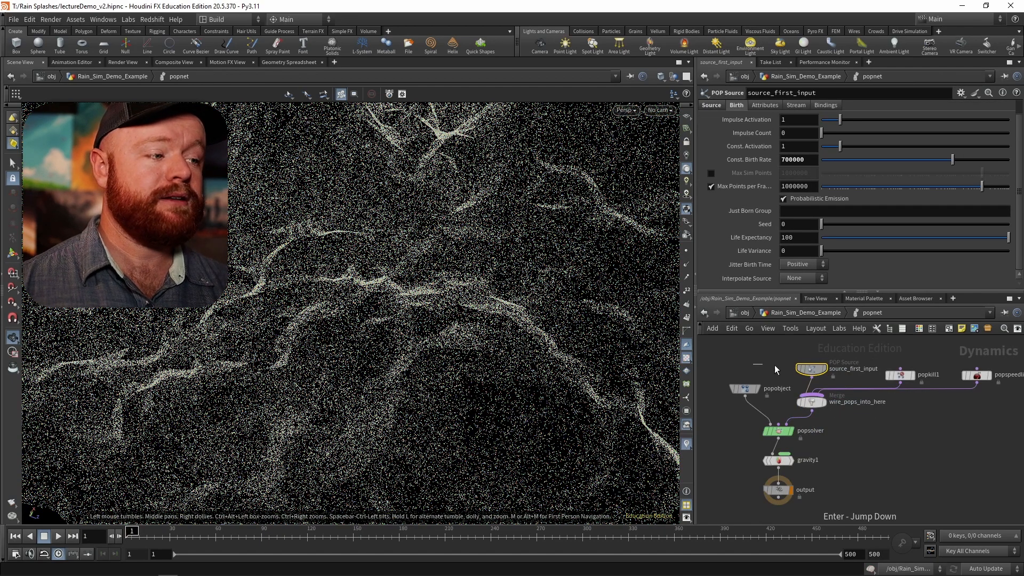
left_click(712, 105)
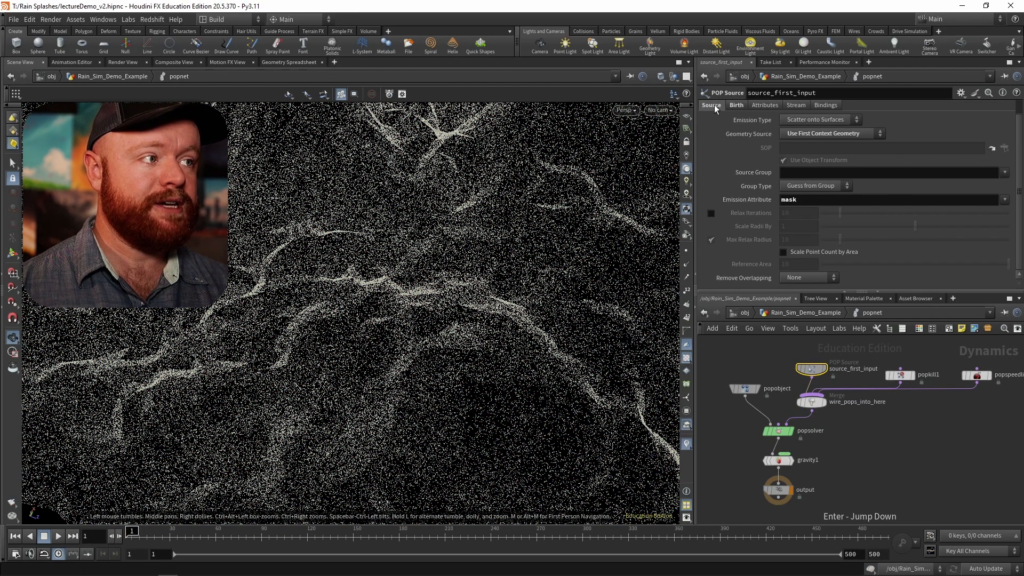
left_click(810, 121)
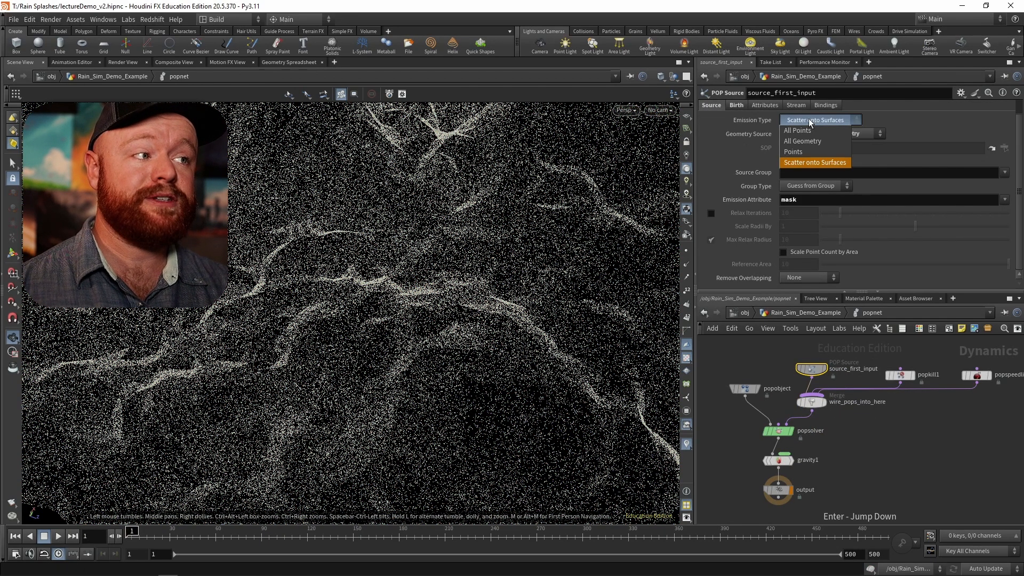
left_click(809, 154)
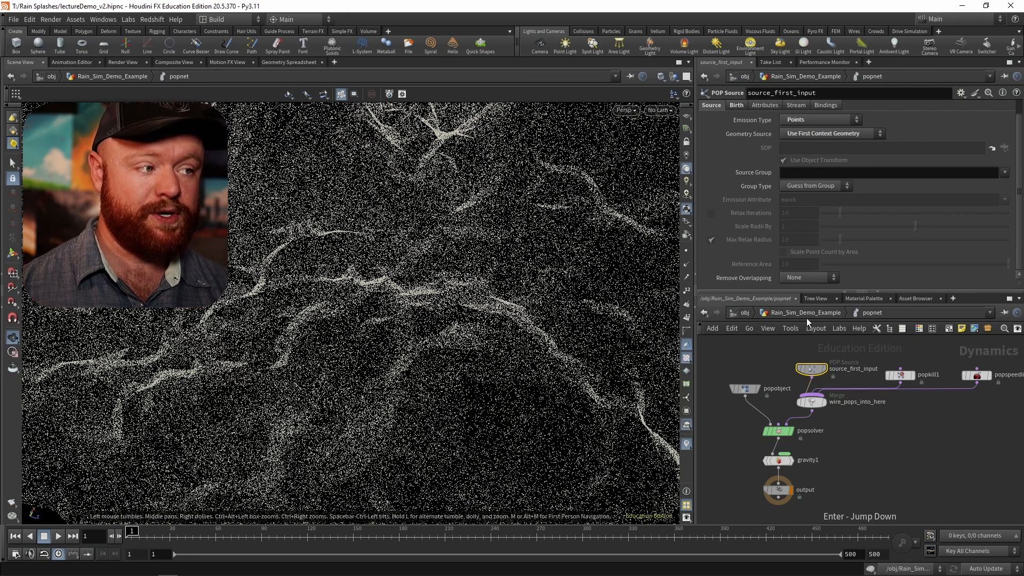
Step: Back at the geometry level, enable the density attribute on scatter1 and set it to mask
key("u")
middle_click_drag(765, 421, 772, 460)
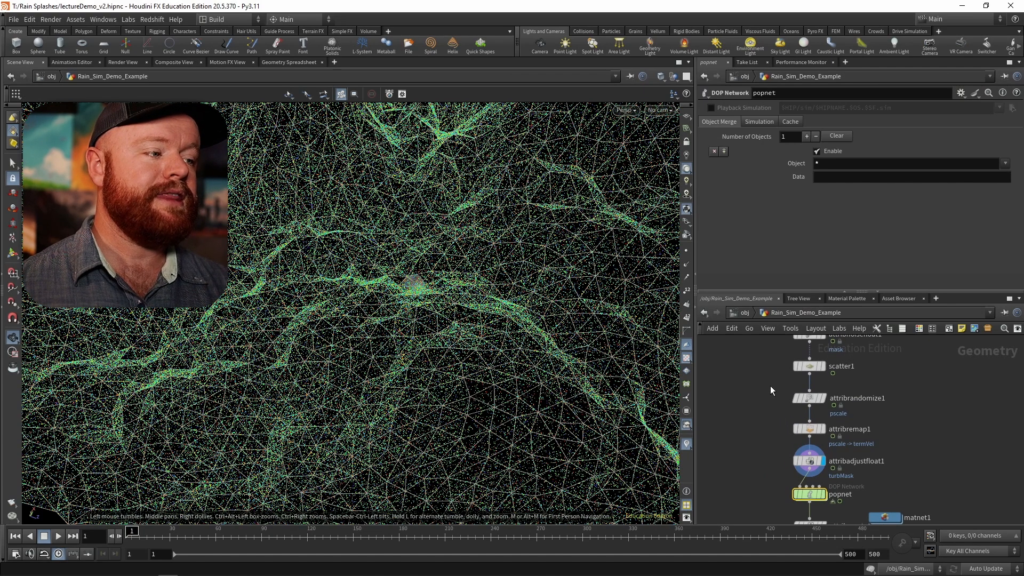
middle_click_drag(770, 387, 761, 420)
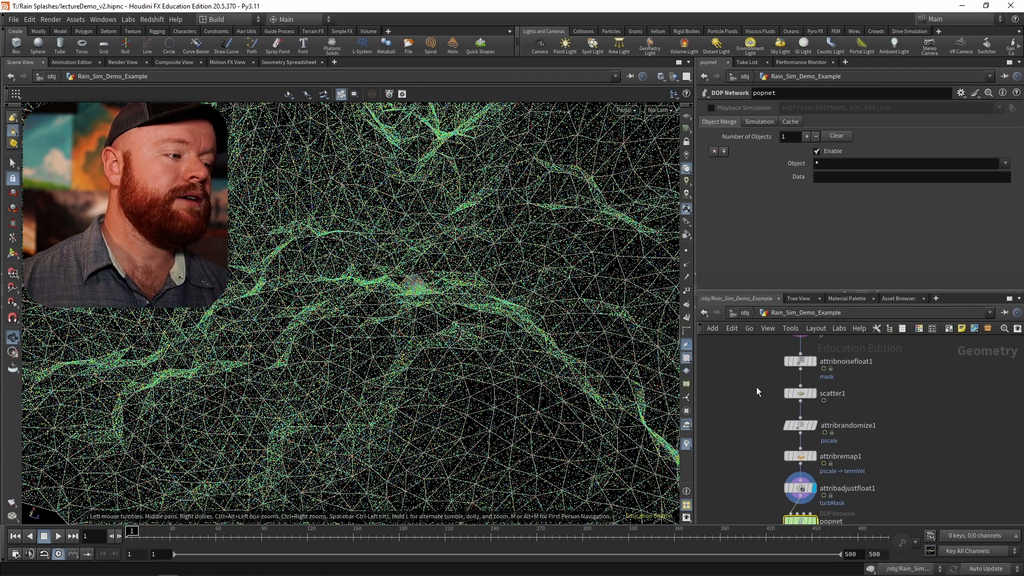
left_click(800, 393)
left_click(711, 188)
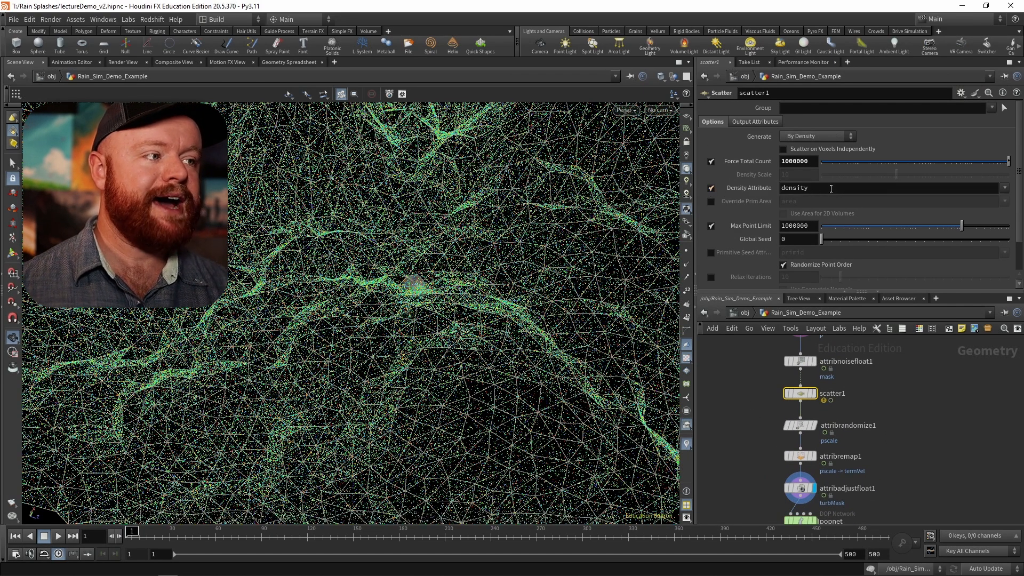
type("mask")
key("Return")
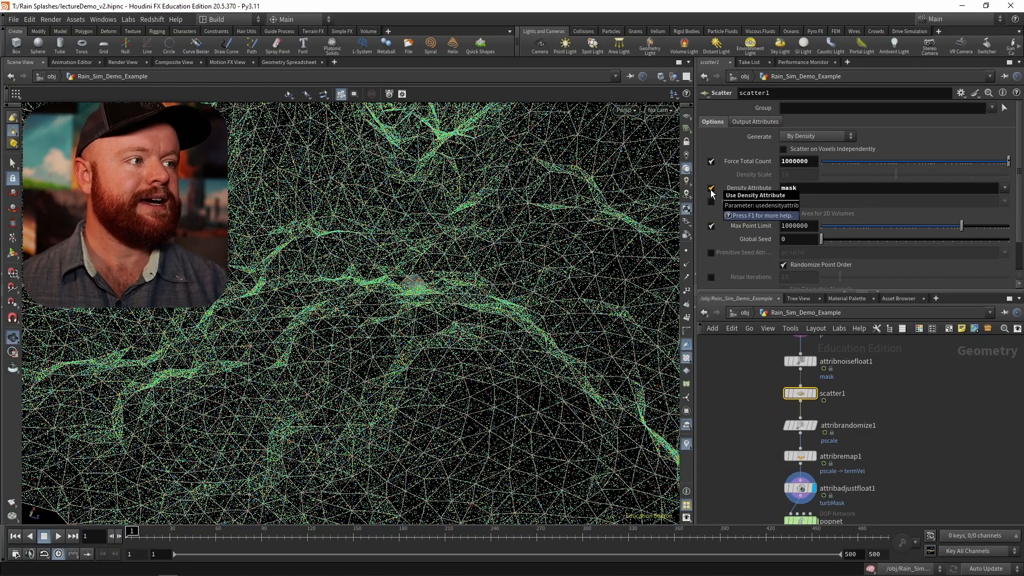
Step: Turn off mountain1's template display and inspect the distribution of the scattered points across the whole surface
middle_click_drag(810, 357, 803, 411)
left_click(804, 378)
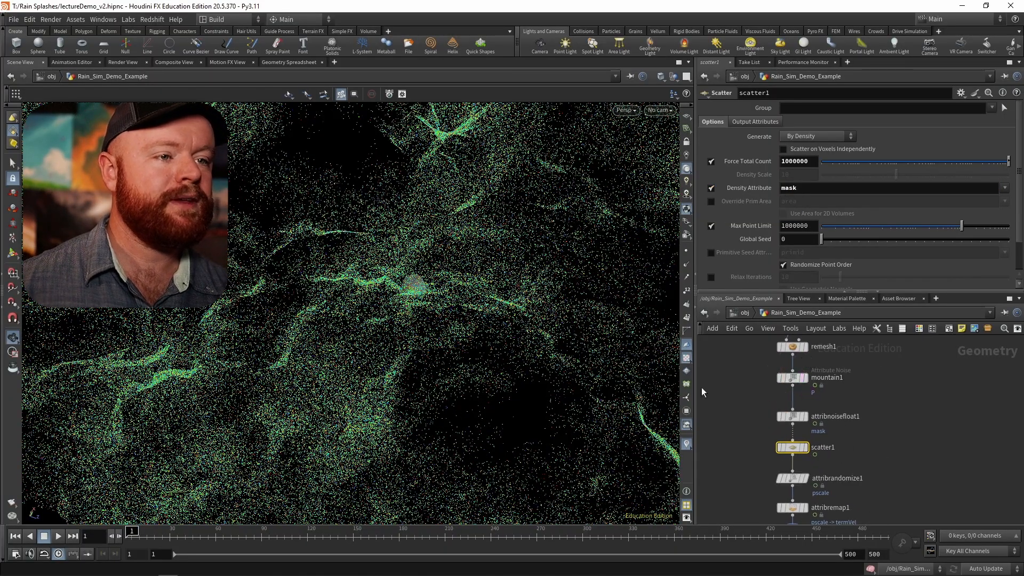
right_click_drag(424, 314, 382, 230)
left_click_drag(381, 229, 281, 406)
right_click_drag(281, 407, 379, 327)
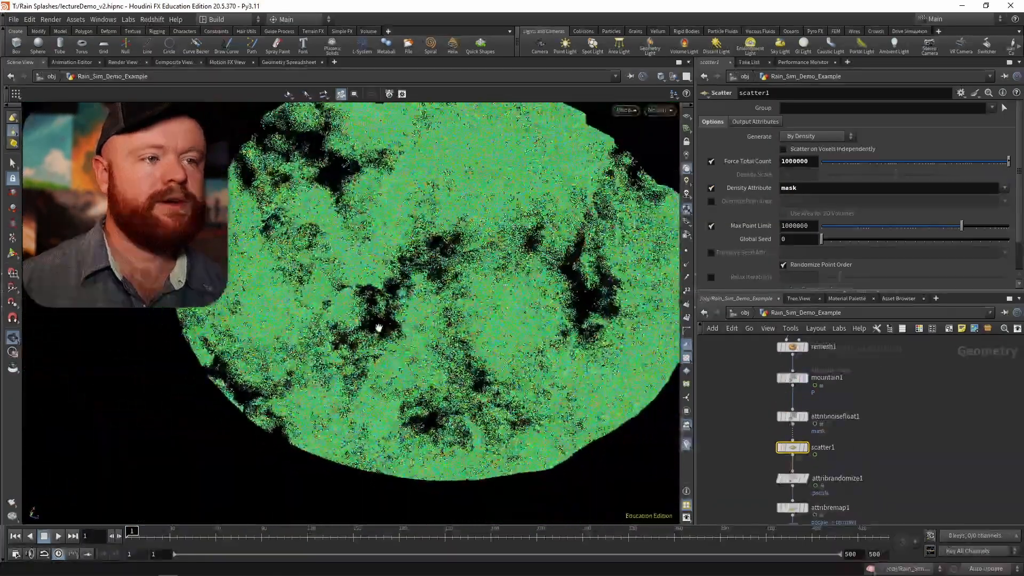
left_click_drag(379, 327, 294, 199)
scroll(364, 341, "up", 5)
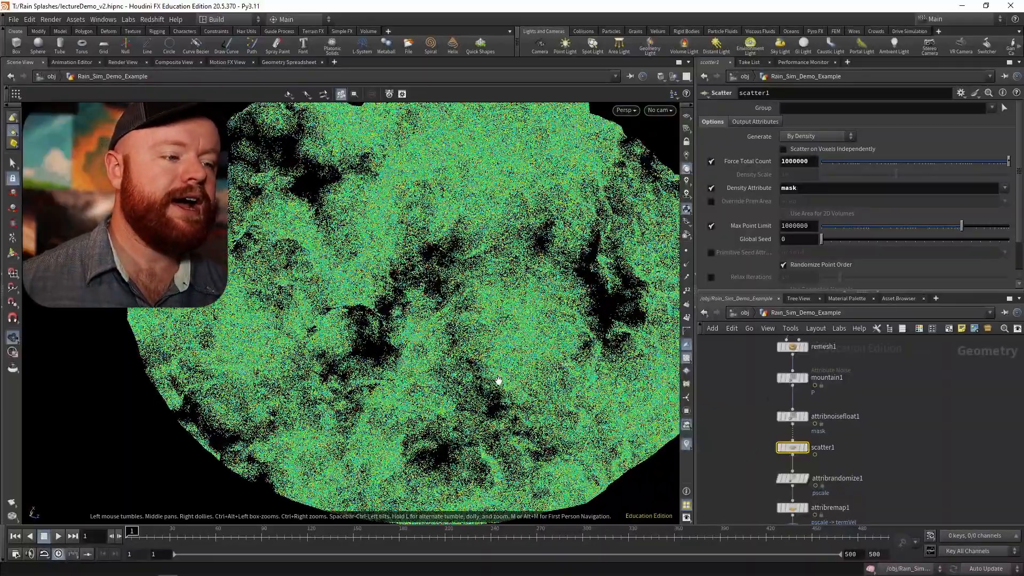
scroll(377, 366, "up", 5)
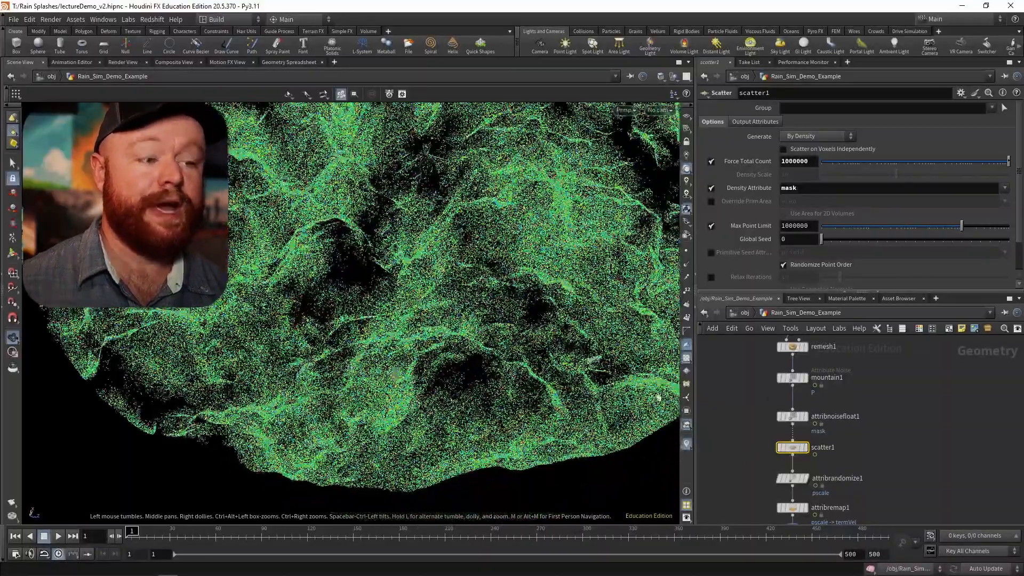
scroll(786, 469, "down", 5)
Step: Inside popnet, add a POP Force node beside popspeedlimit1 and wire it into the wire_pops_into_here merge
double_click(787, 459)
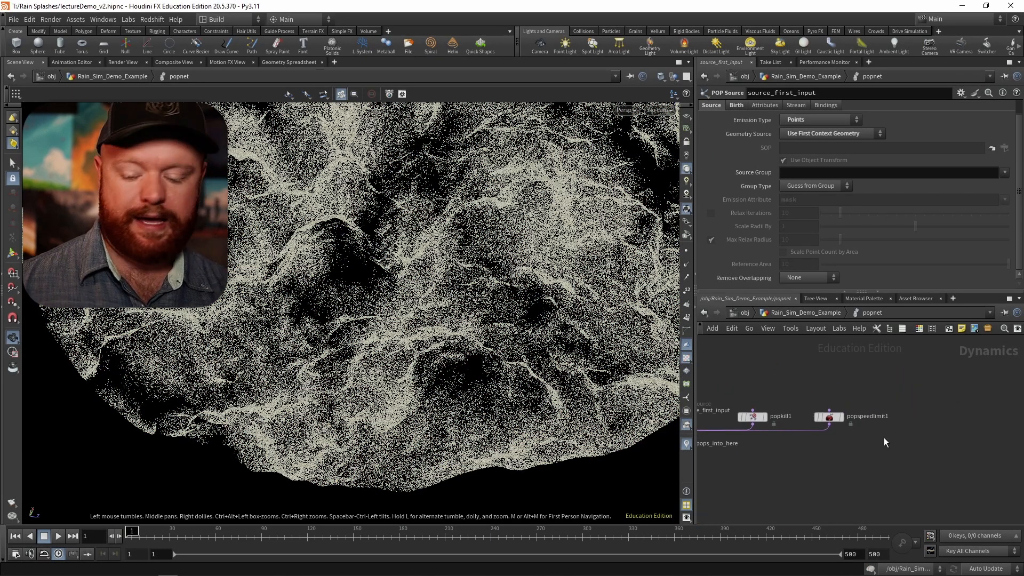
key("Tab")
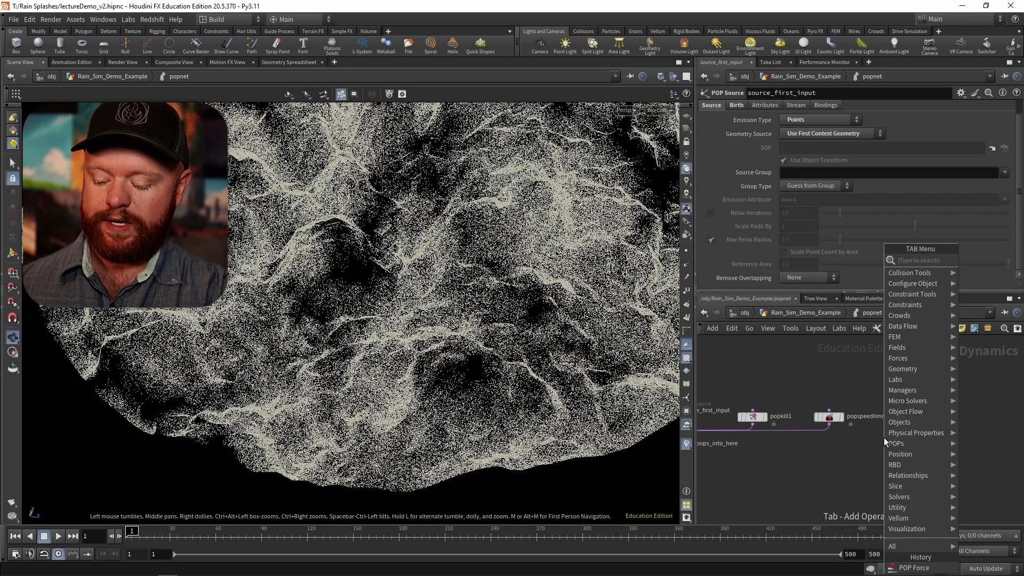
type("pop for")
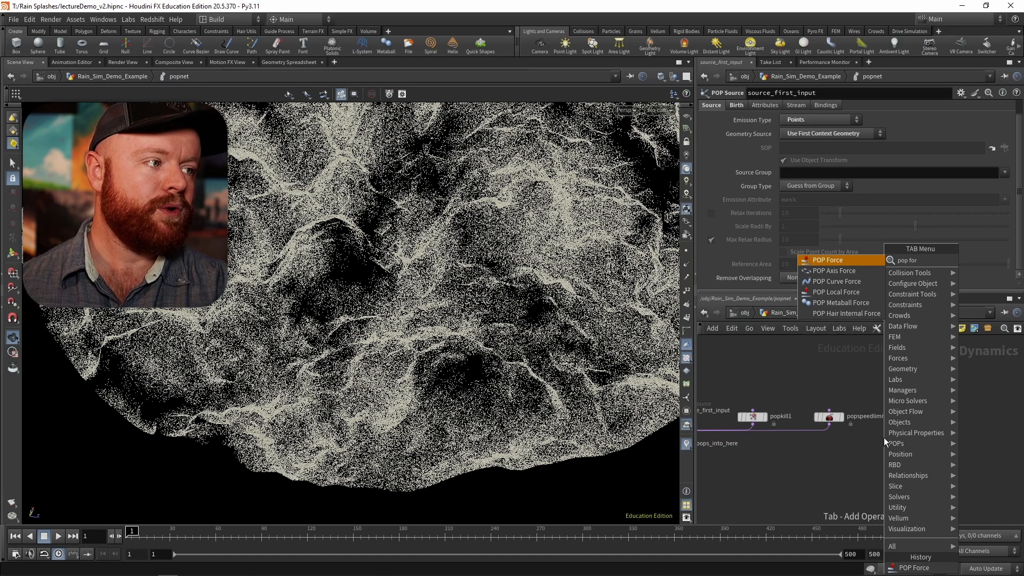
key("Return")
left_click(916, 419)
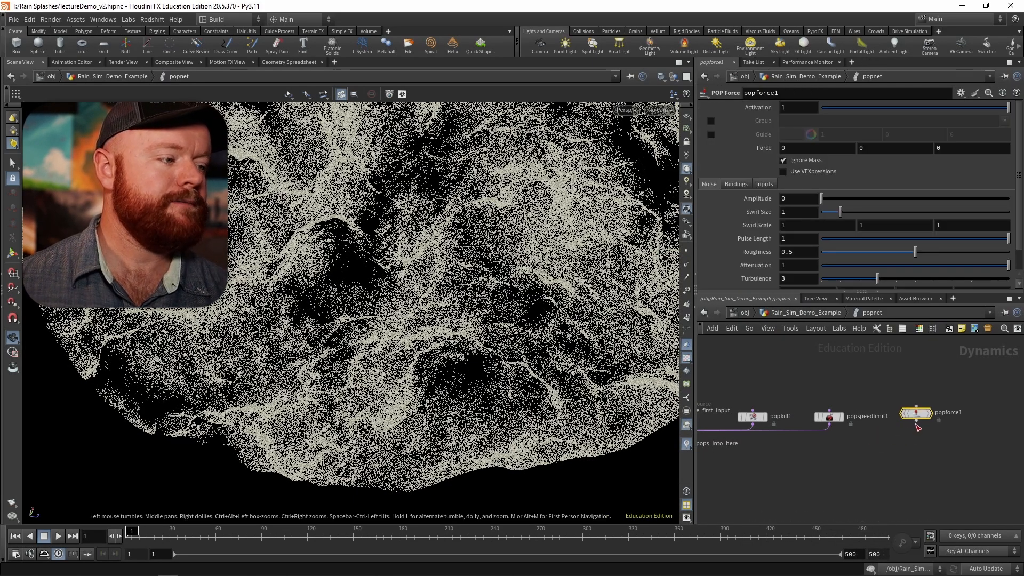
left_click(916, 423)
middle_click_drag(701, 442, 858, 441)
left_click(842, 443)
middle_click_drag(920, 446, 755, 423)
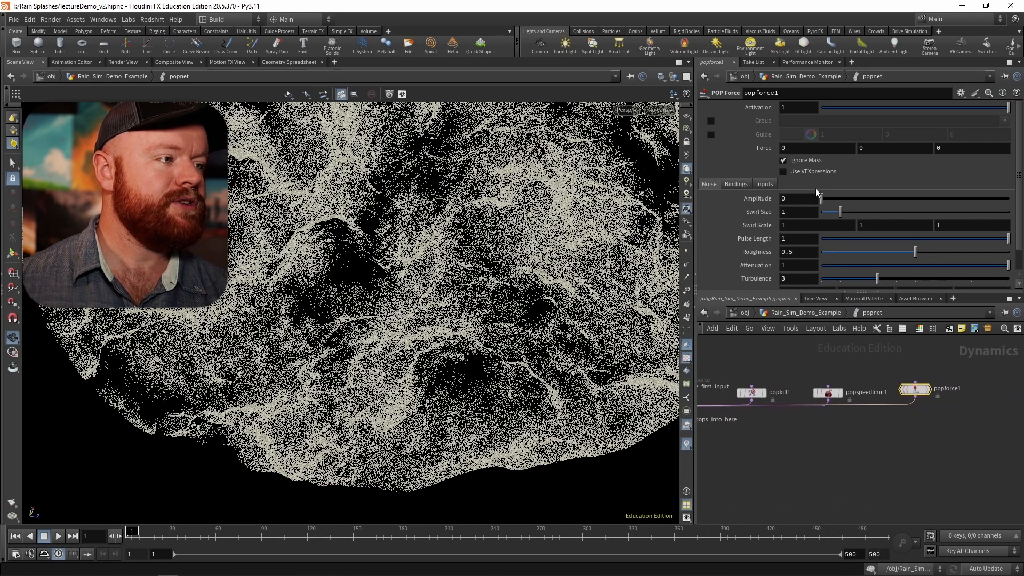
Step: Set the noise amplitude of popforce1 to 7
double_click(783, 198)
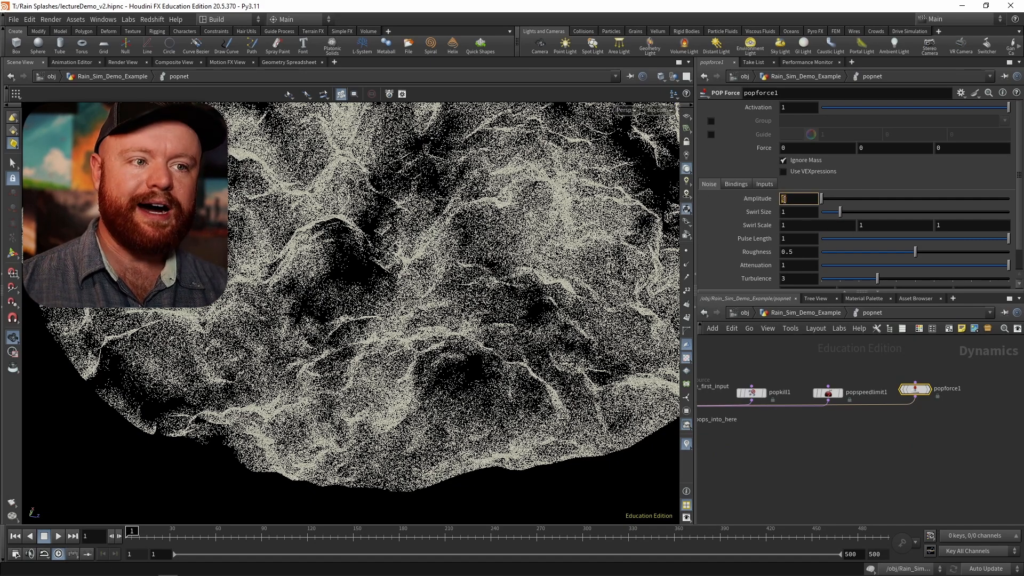
type("7")
key("Return")
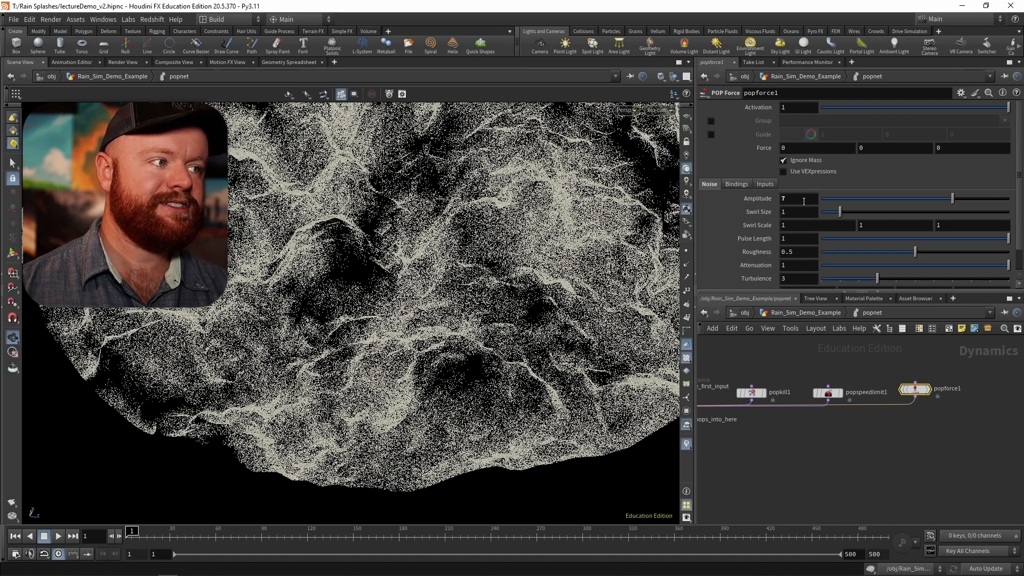
scroll(907, 240, "down", 1)
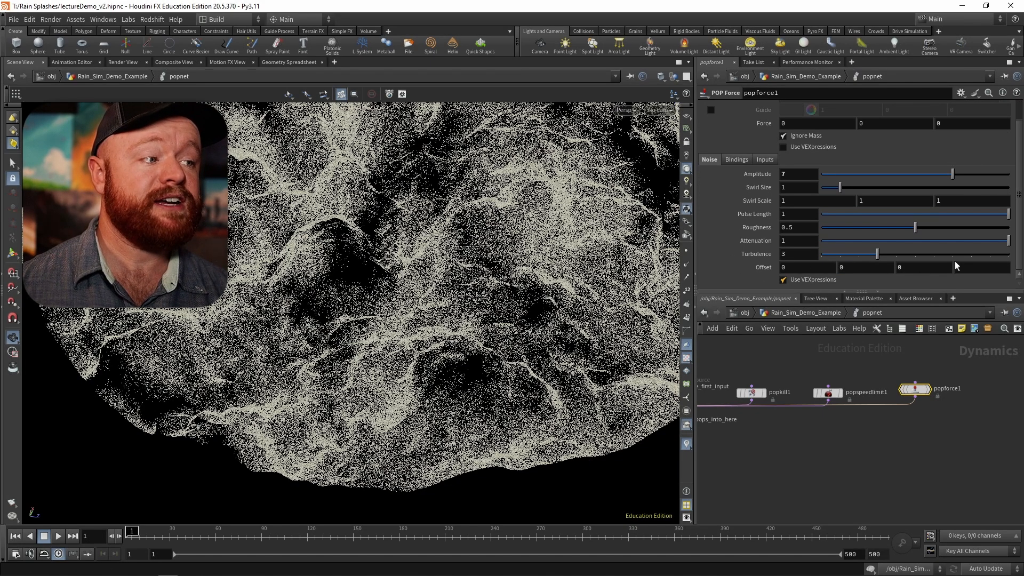
scroll(956, 265, "down", 2)
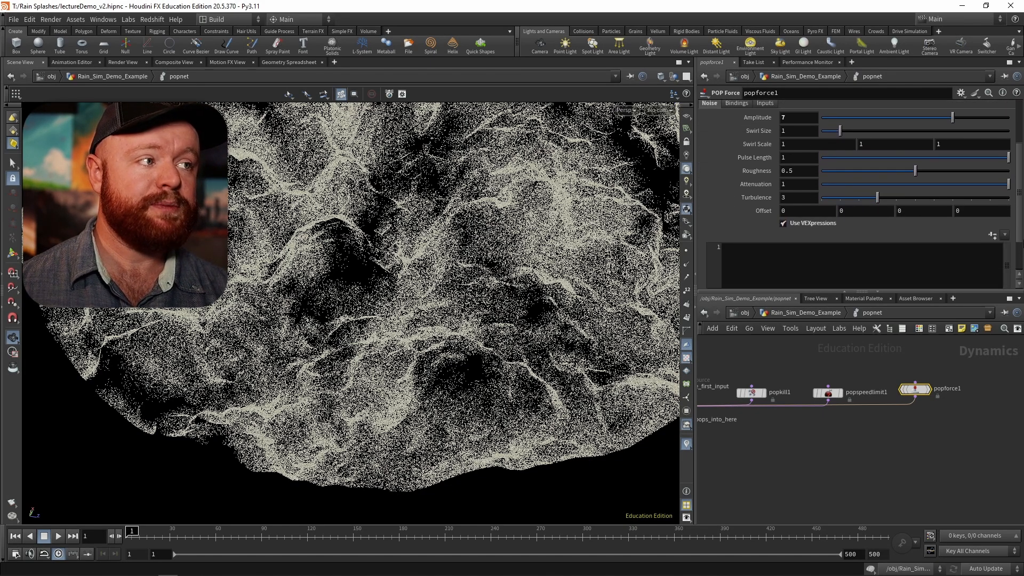
left_click_drag(1022, 241, 1021, 240)
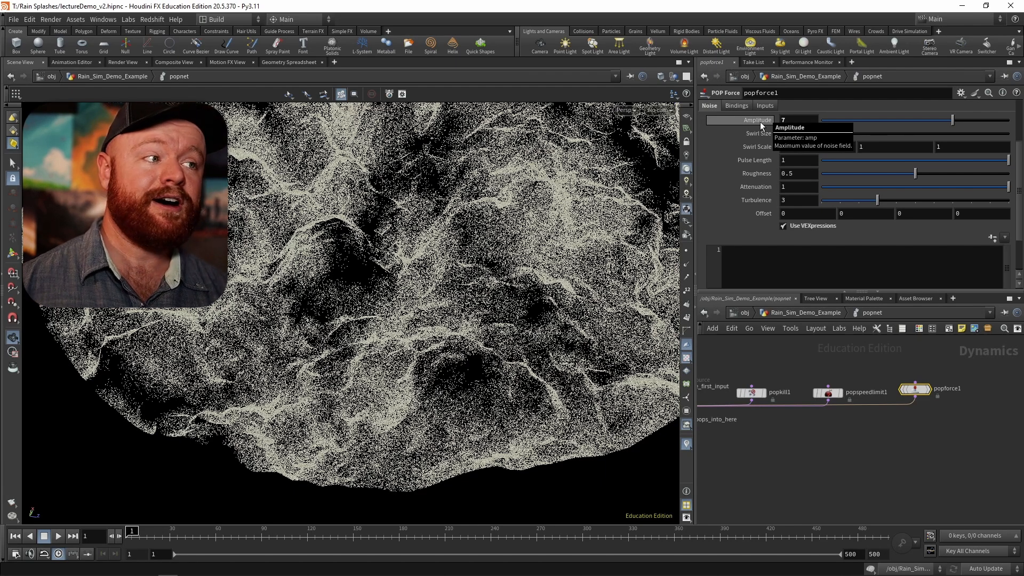
left_click(765, 273)
type("a")
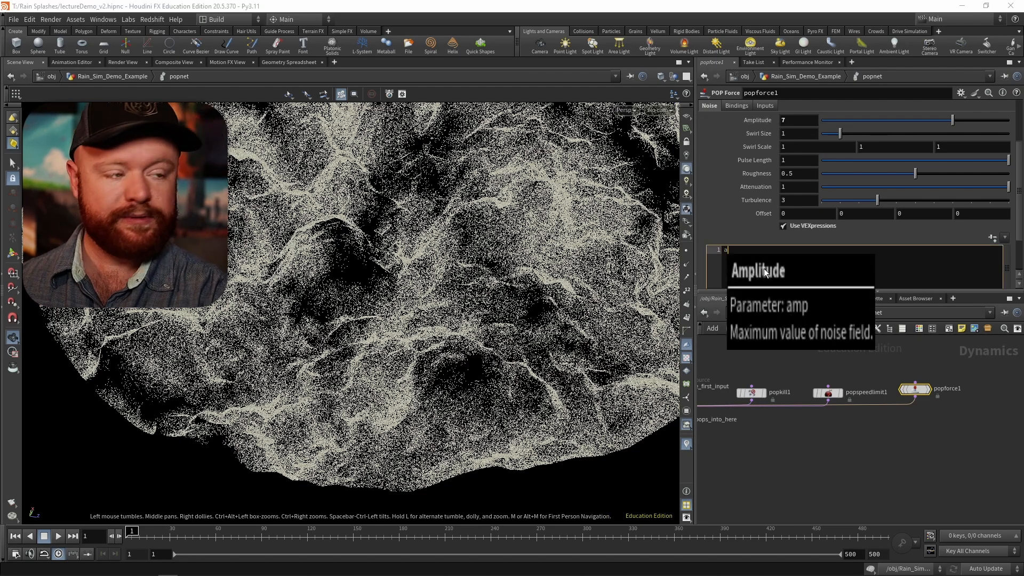
type("mp *= @turbMask;")
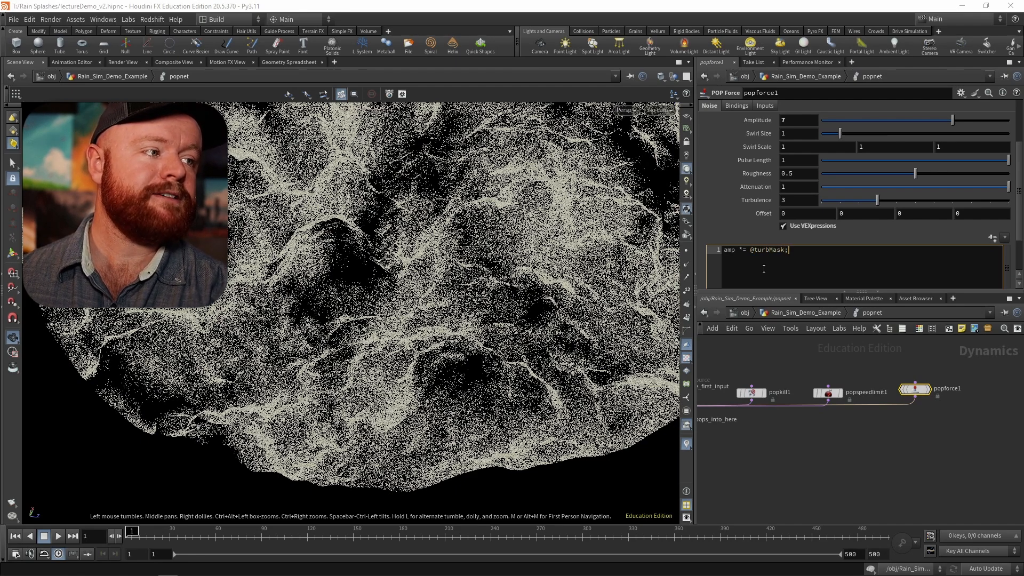
left_click_drag(800, 121, 766, 129)
left_click_drag(753, 253, 774, 252)
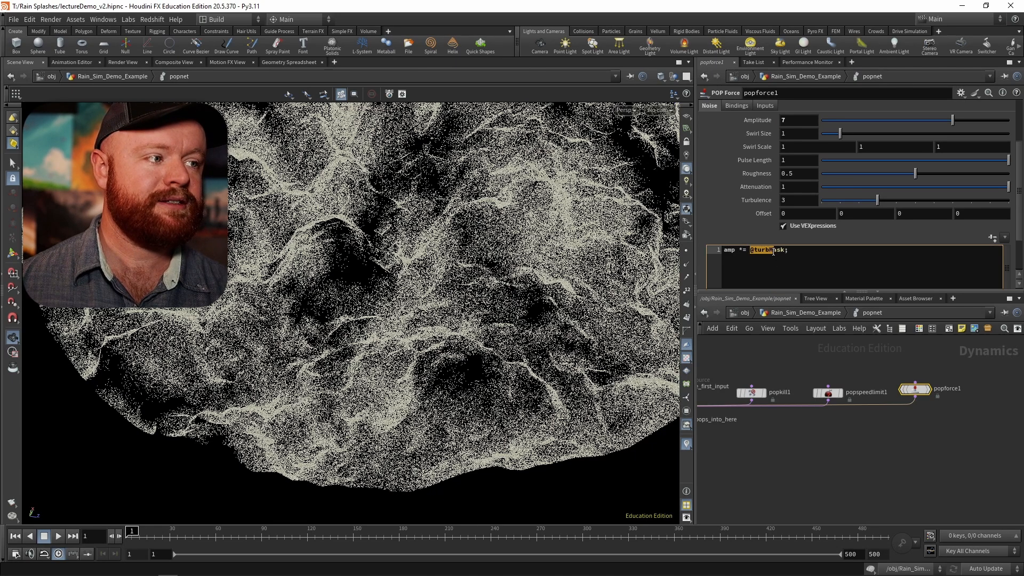
left_click(809, 345)
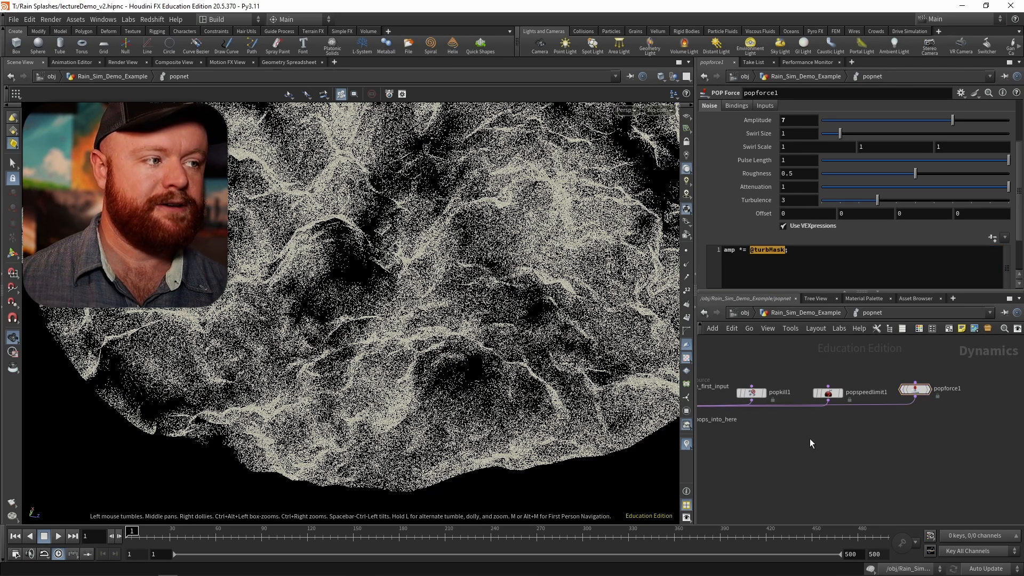
Step: In attribadjustfloat1, move the starting point of the turbMask remap ramp slightly past the middle and inspect the recolored points
left_click(801, 312)
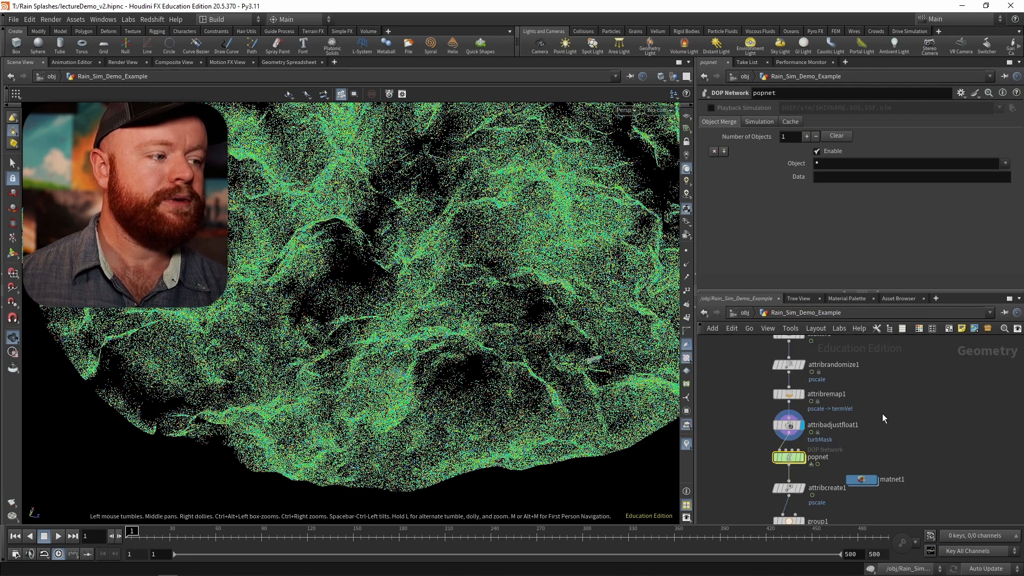
left_click_drag(805, 431, 807, 429)
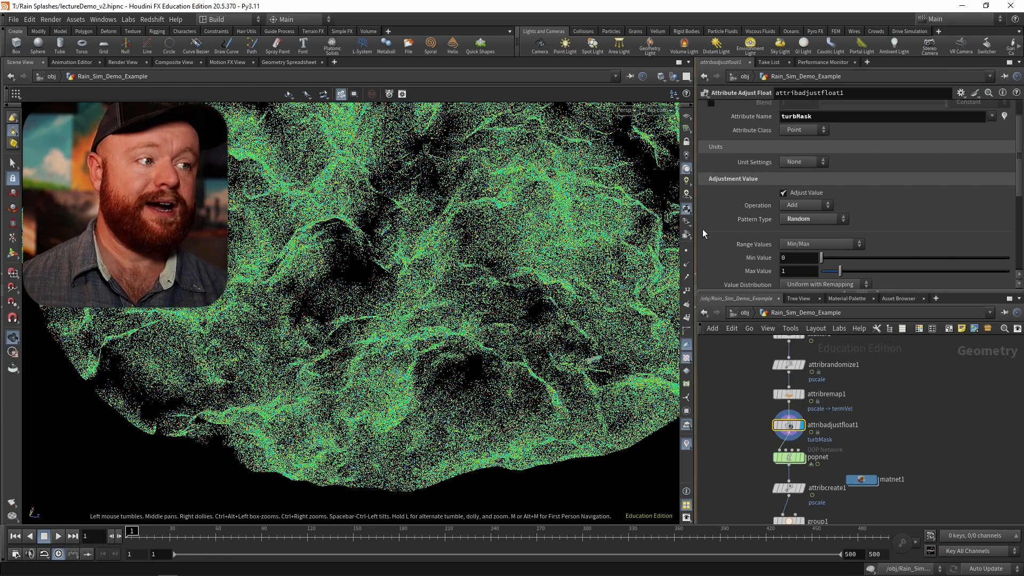
left_click_drag(1019, 182, 1017, 216)
left_click_drag(739, 253, 888, 257)
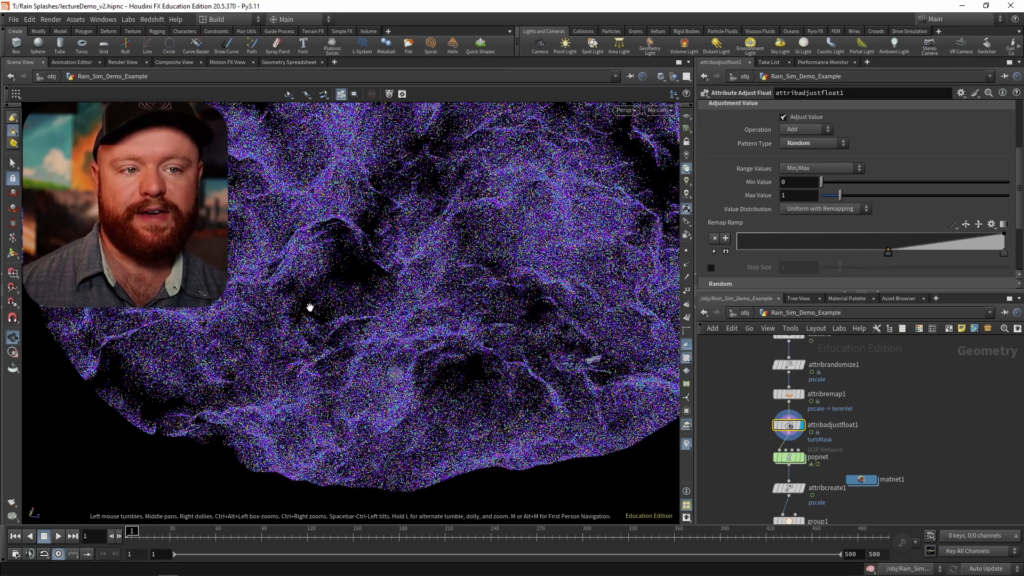
left_click_drag(309, 304, 328, 332)
scroll(328, 333, "up", 5)
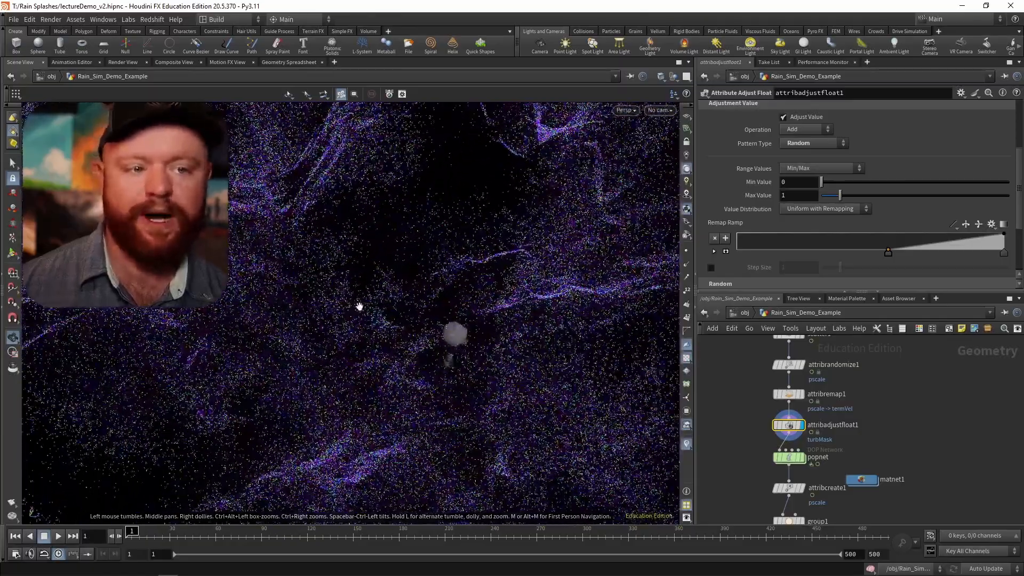
left_click_drag(493, 304, 469, 350)
scroll(468, 350, "down", 5)
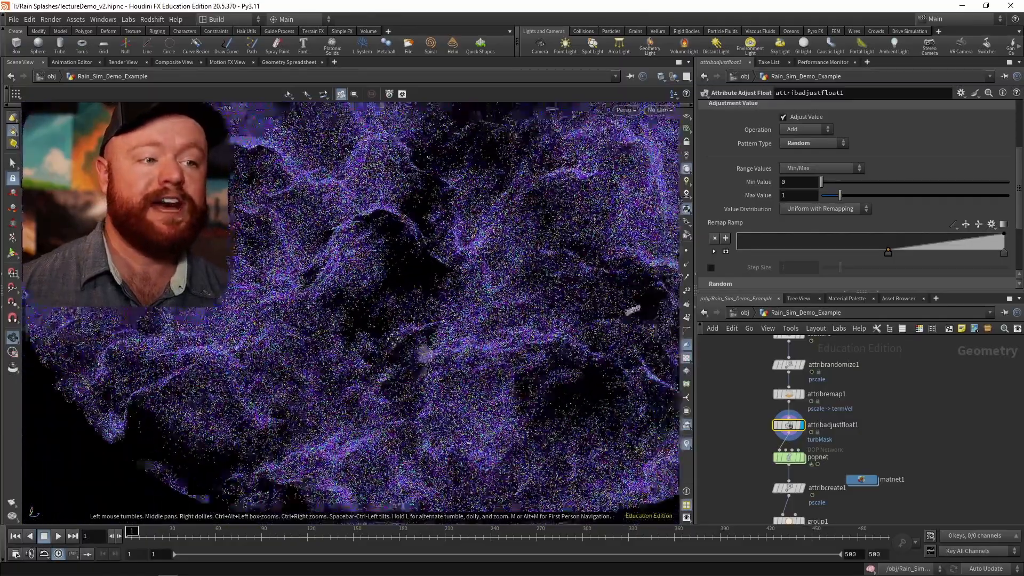
Step: Go back inside popnet, view the emitter from the side and scrub the timeline forward to check the falling particles
middle_click_drag(768, 446, 771, 432)
left_click(795, 442)
key("Return")
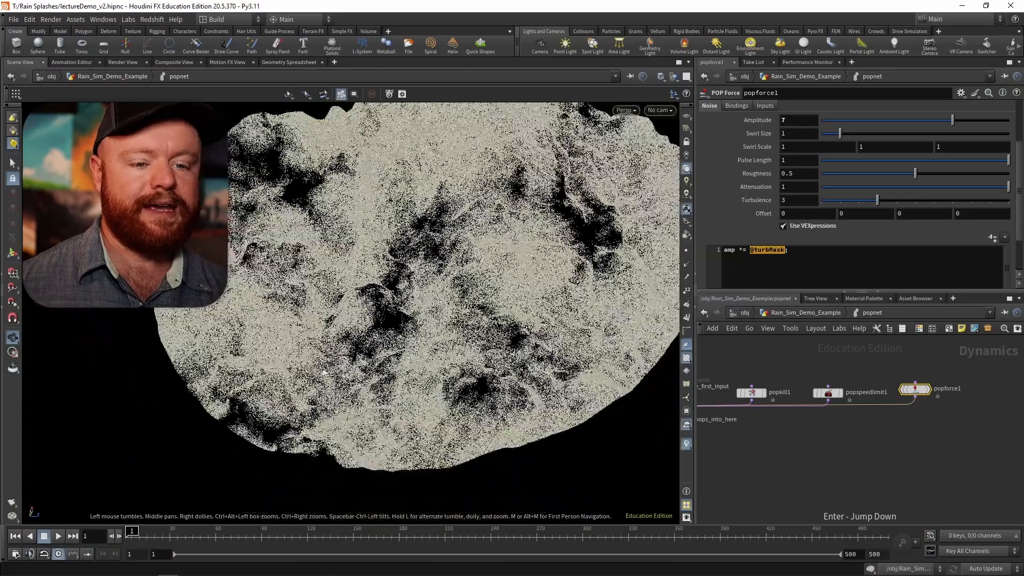
left_click_drag(324, 371, 389, 282)
right_click_drag(390, 283, 326, 394)
middle_click_drag(326, 394, 293, 306)
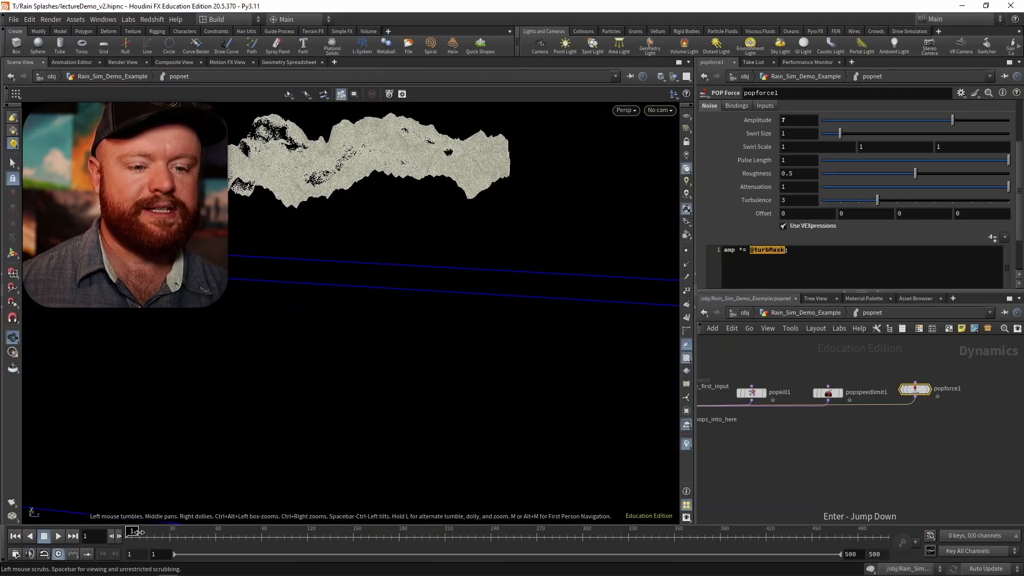
left_click_drag(134, 534, 187, 535)
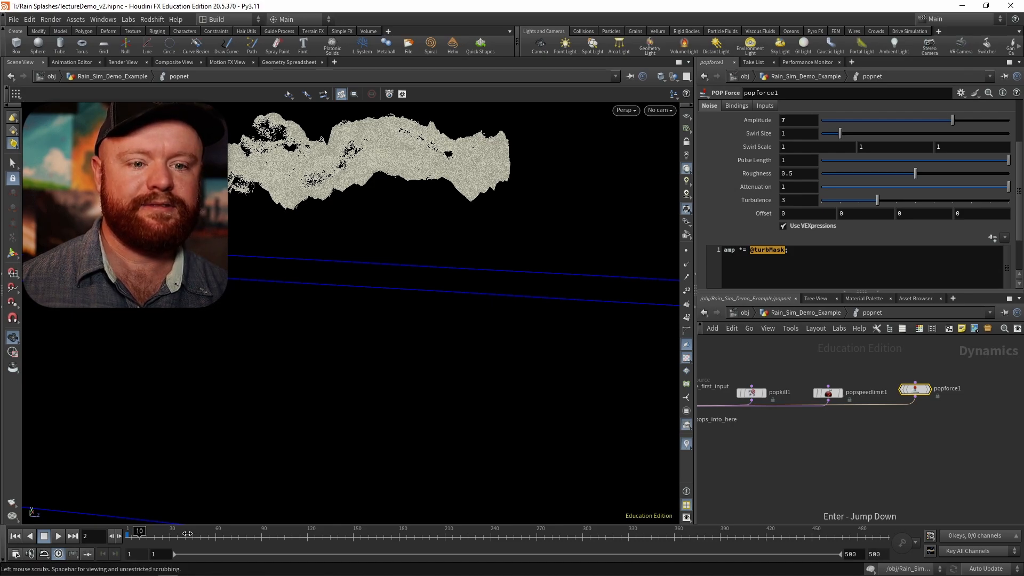
left_click(187, 534)
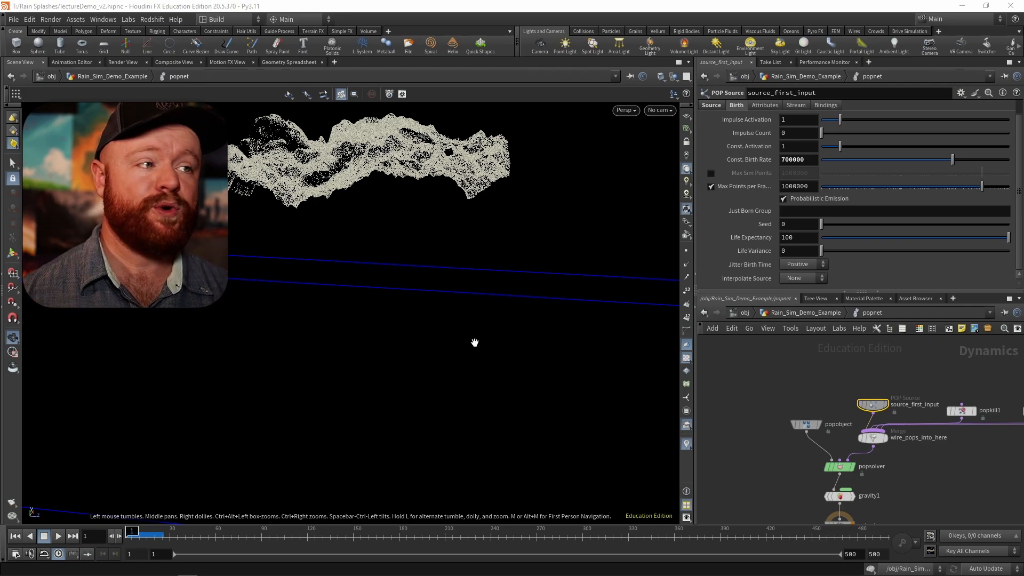
Step: Link scatter1's Force Total Count to the Const. Birth Rate of source_first_input with a relative reference
right_click(748, 162)
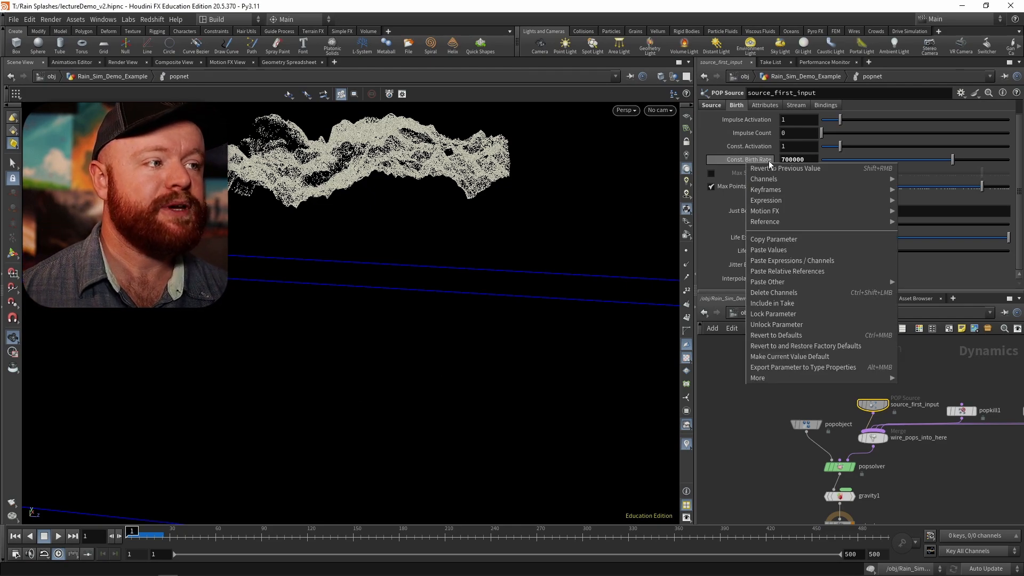
left_click(781, 240)
left_click(798, 311)
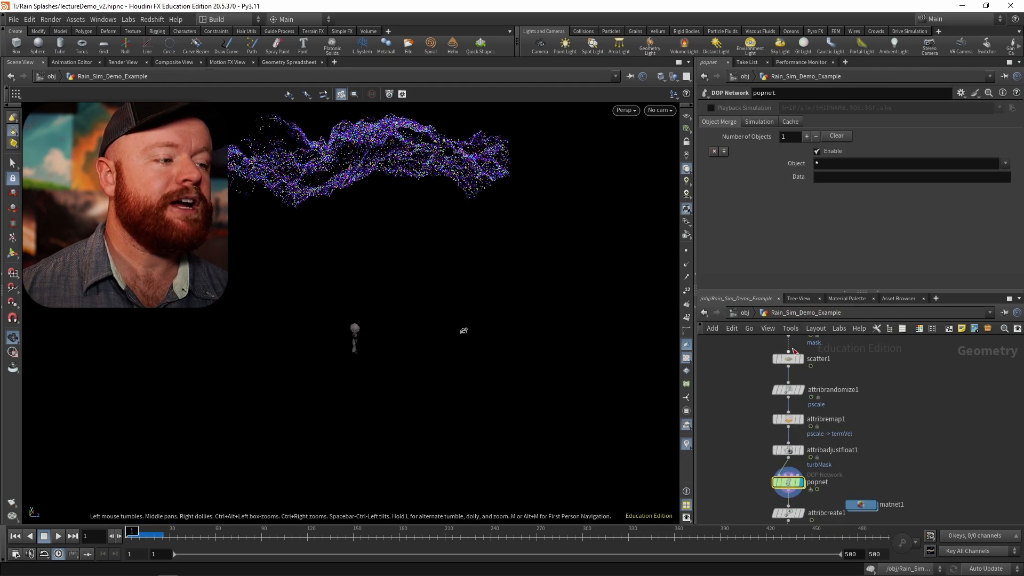
left_click(803, 394)
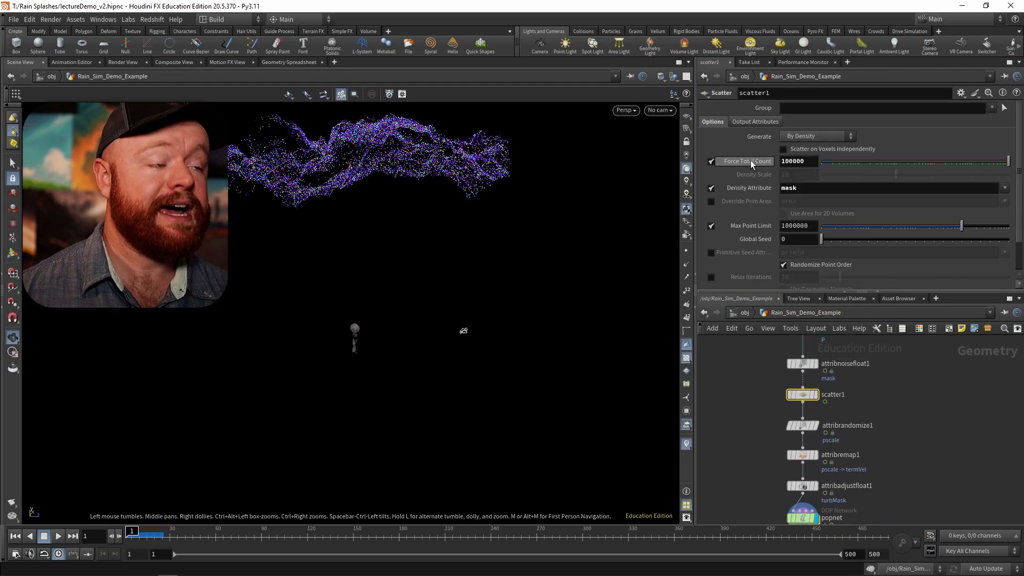
right_click(751, 161)
left_click(817, 268)
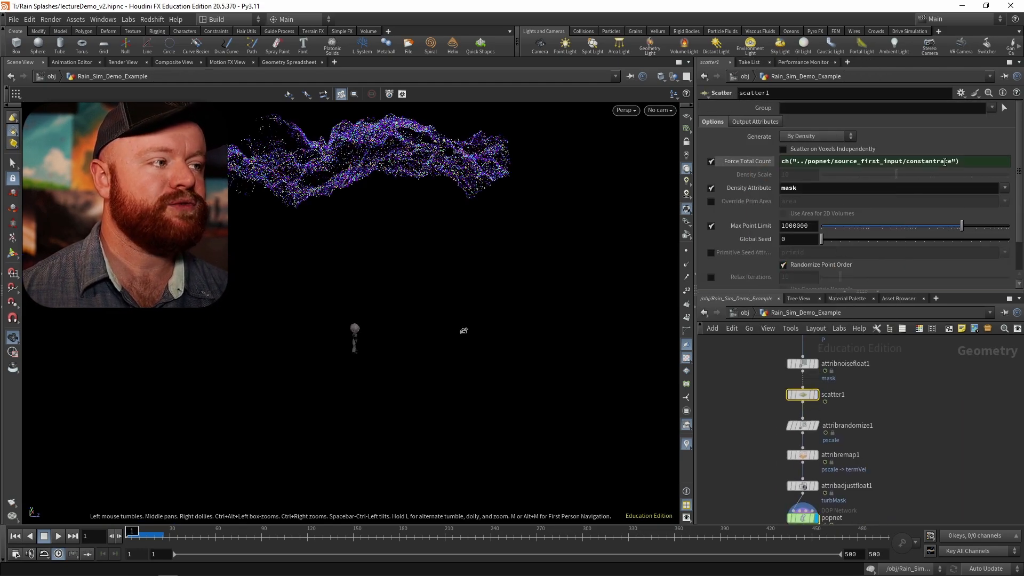
Step: Append /$FPS to scatter1's Force Total Count expression and inspect the scattered points from above
left_click(978, 162)
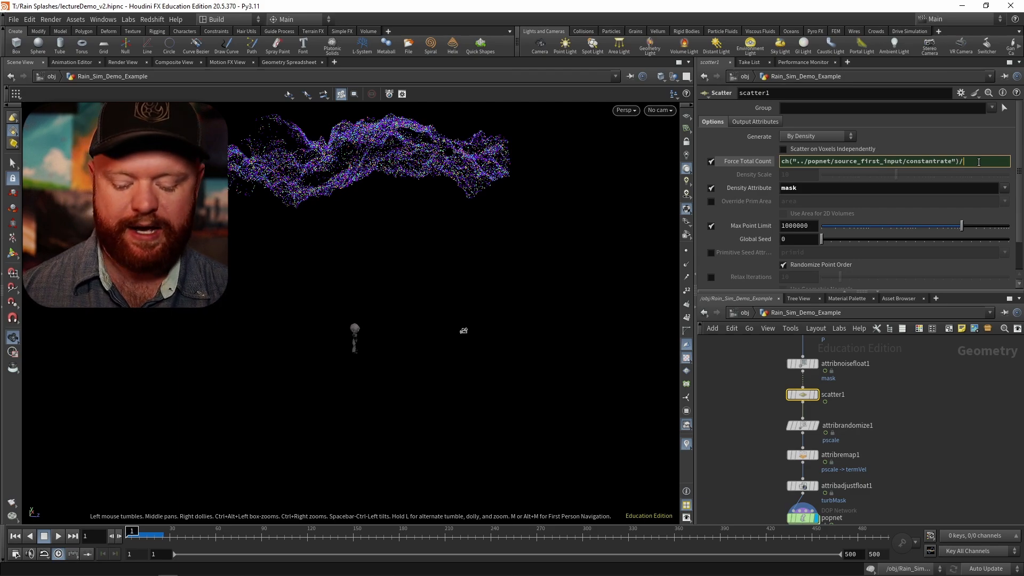
type("/$F")
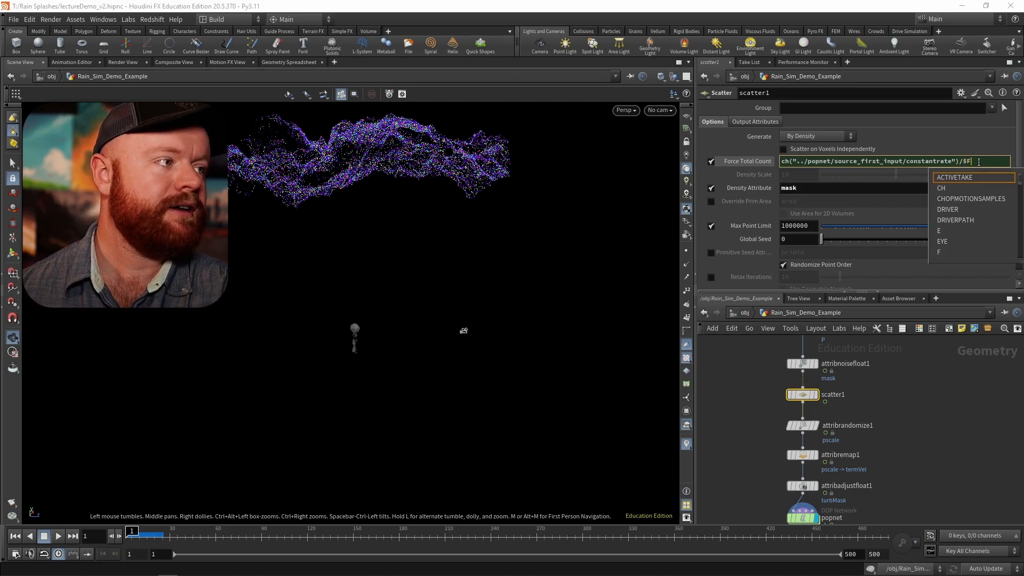
type("PS")
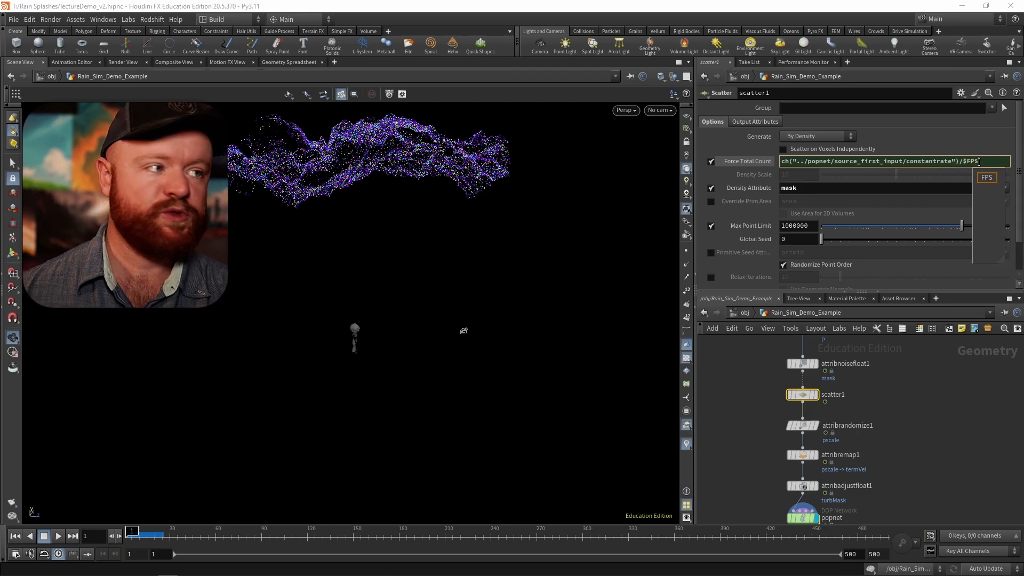
key("Return")
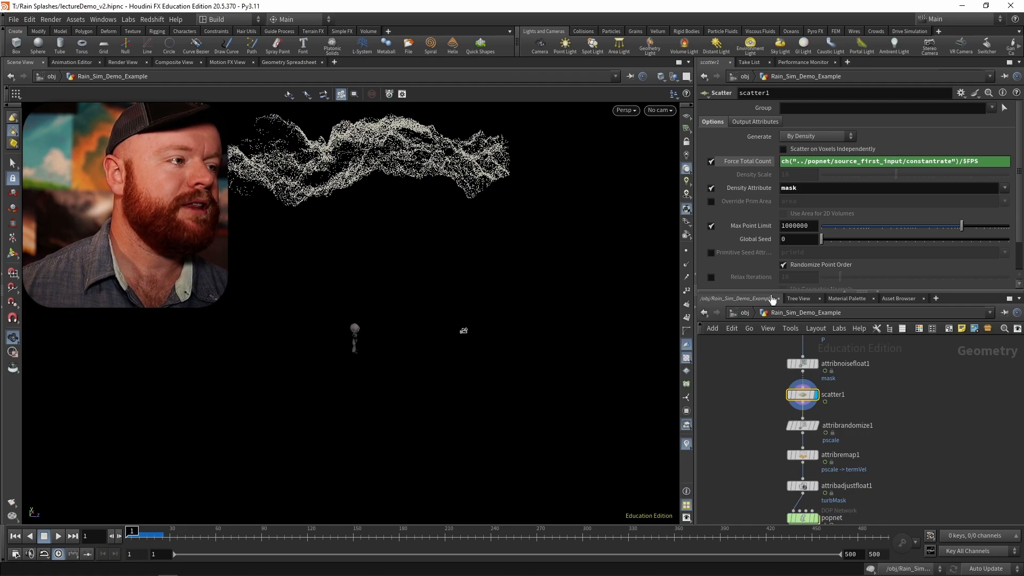
left_click(765, 162)
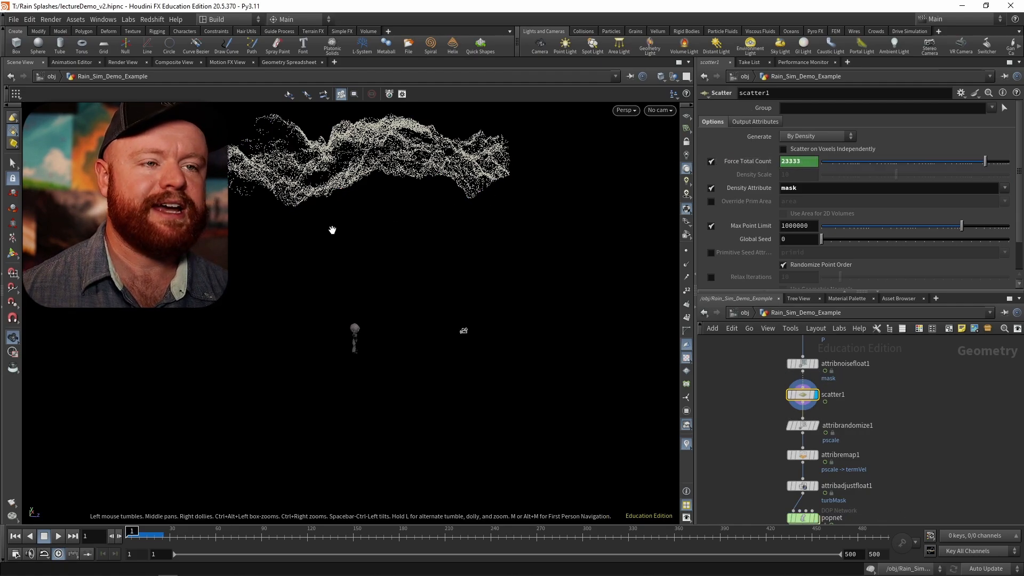
left_click_drag(331, 231, 390, 300)
middle_click_drag(389, 300, 406, 336)
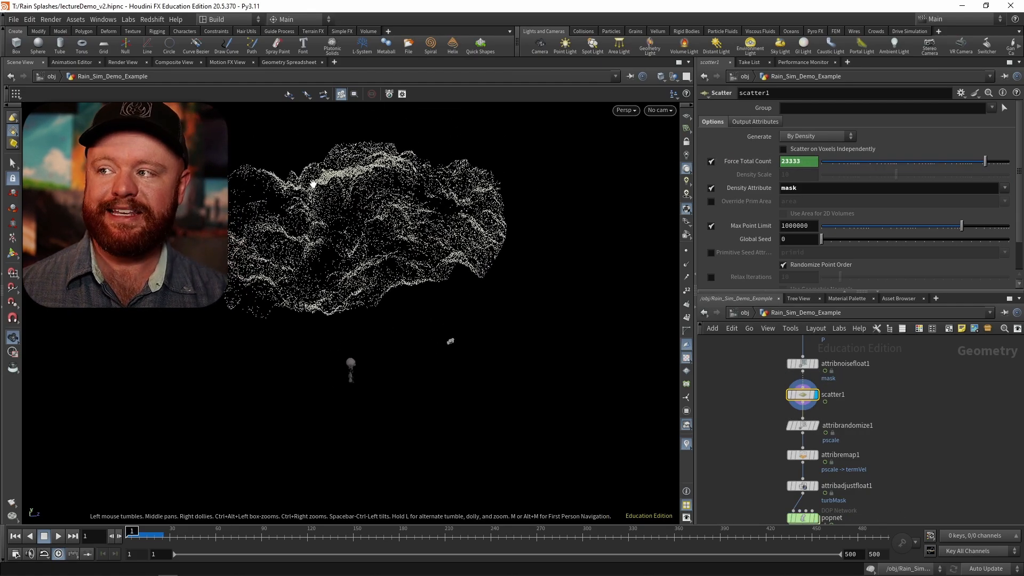
middle_click_drag(341, 256, 417, 323)
right_click_drag(417, 323, 469, 322)
middle_click_drag(469, 322, 460, 312)
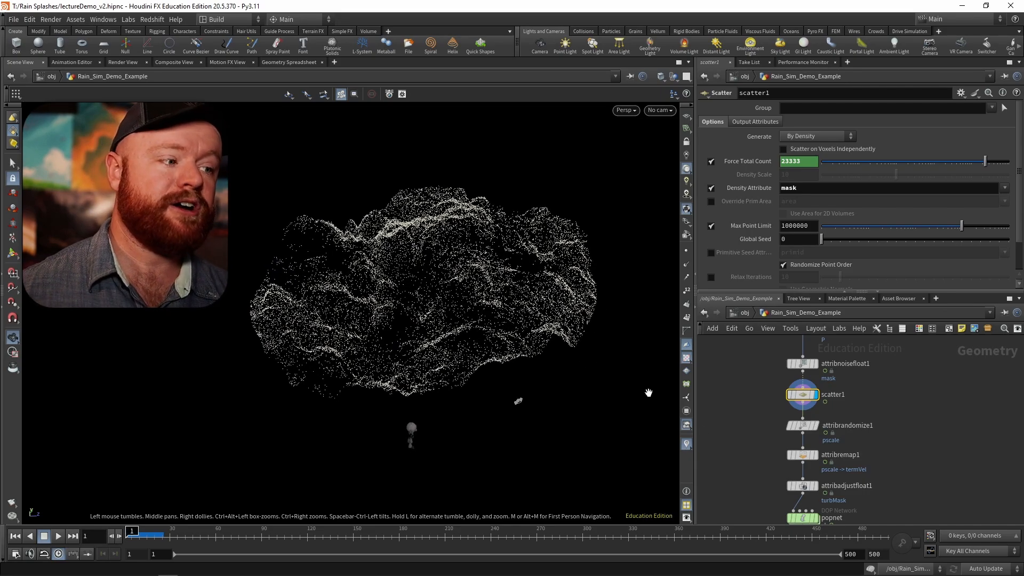
Step: Go back inside popnet and scrub the timeline forward to check how the particles fall, viewing them from the side
middle_click_drag(756, 455, 751, 394)
left_click(799, 456)
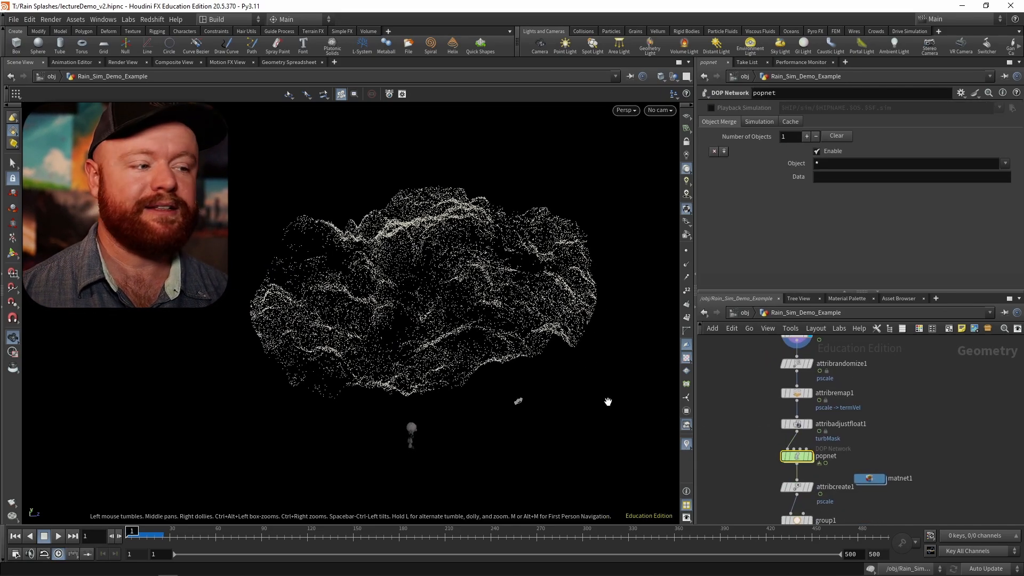
key("Return")
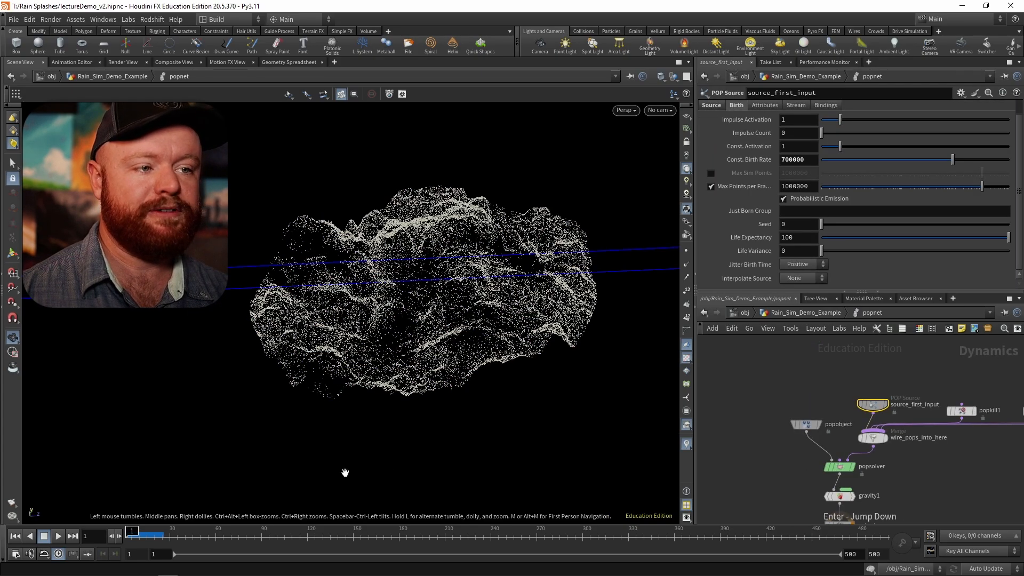
left_click_drag(136, 533, 222, 532)
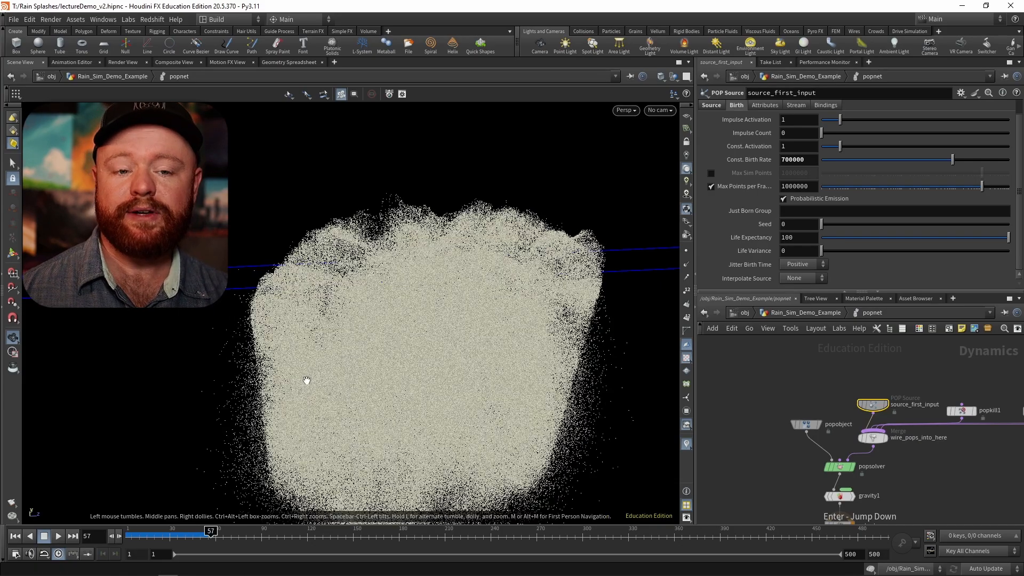
left_click_drag(280, 393, 341, 320)
right_click_drag(340, 320, 274, 319)
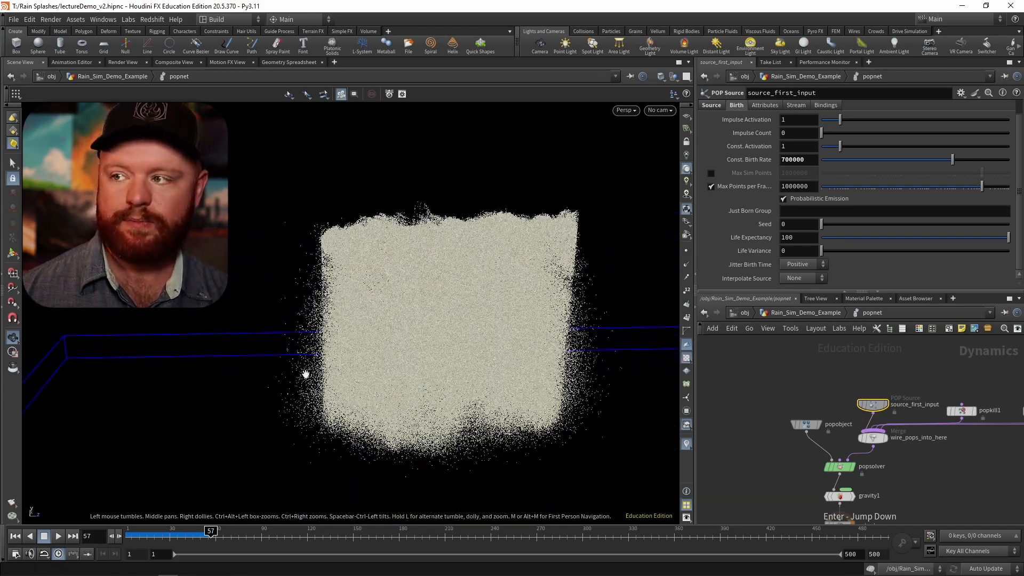
left_click_drag(183, 534, 225, 531)
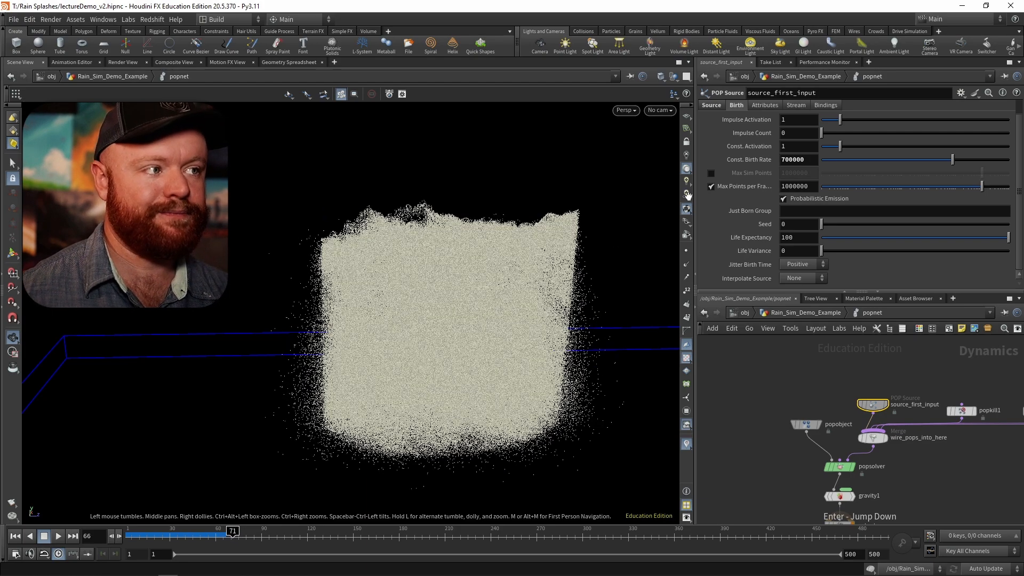
Step: Set popforce1's swirl size to 15, roughness to .65 and turbulence to 4, and scrub from the start to frame 80
middle_click_drag(943, 377, 802, 375)
left_click(829, 400)
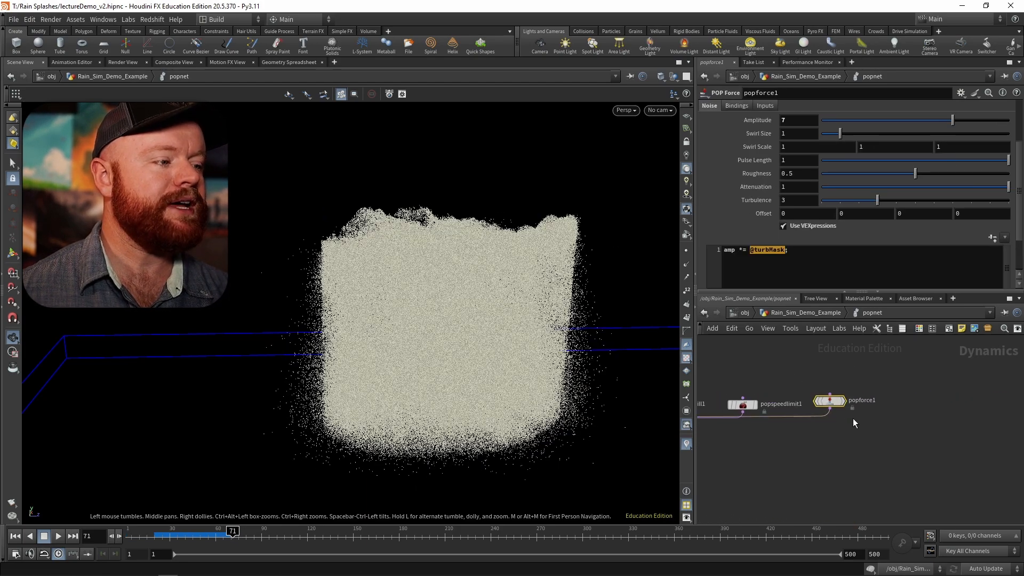
left_click(804, 132)
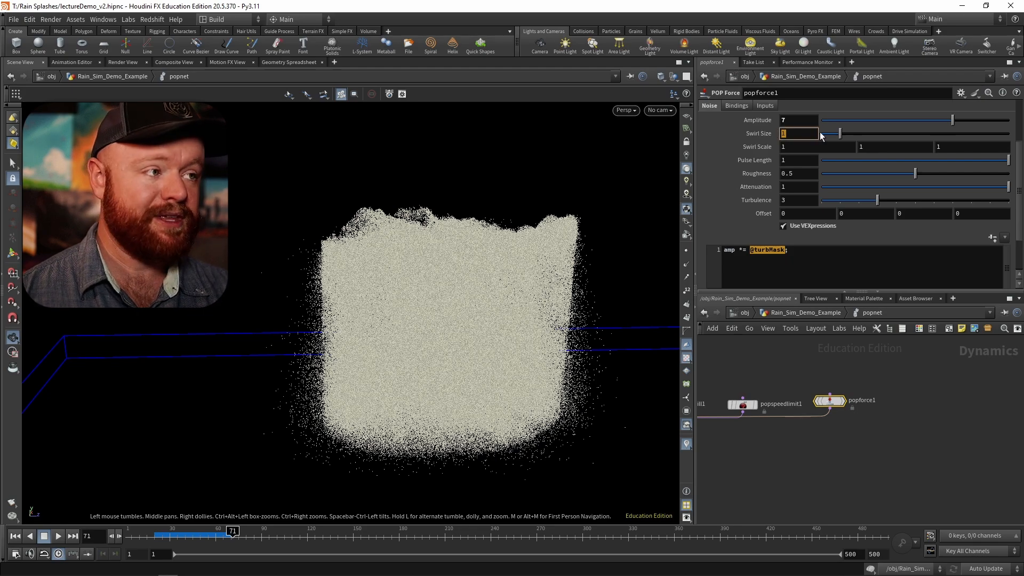
type("1")
key("Return")
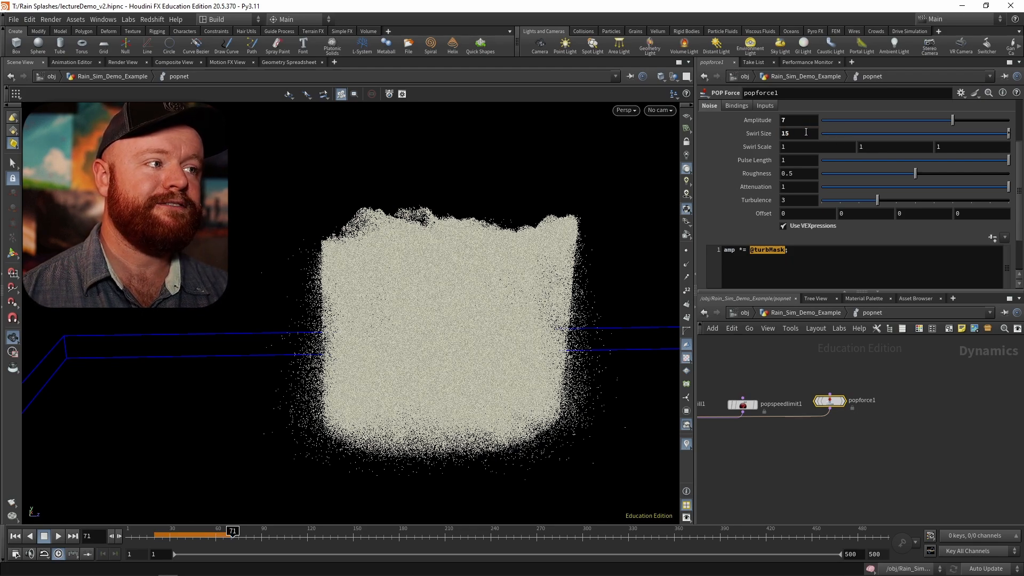
left_click(805, 173)
type(".")
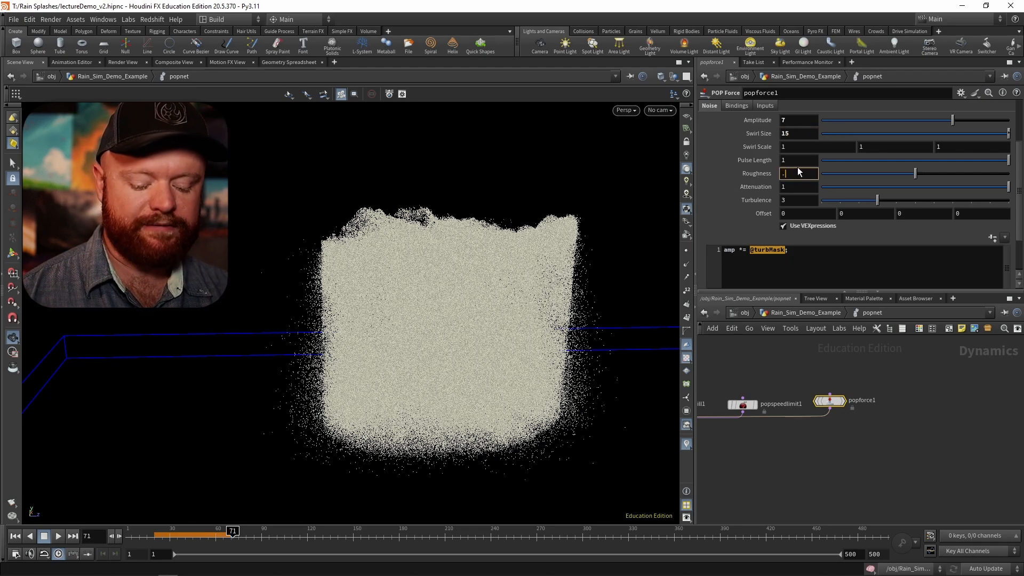
key("Return")
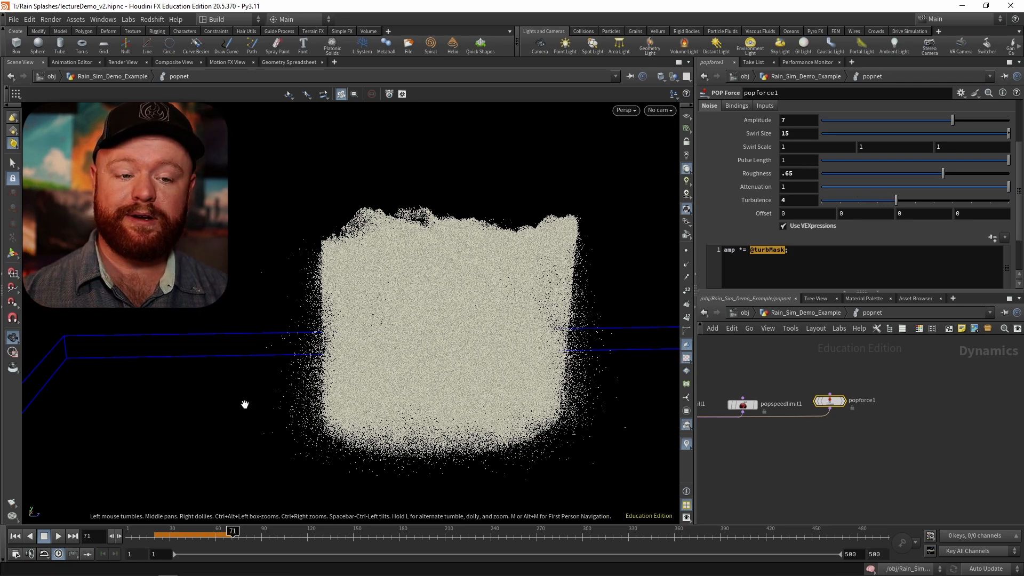
left_click(136, 531)
left_click_drag(136, 530, 246, 531)
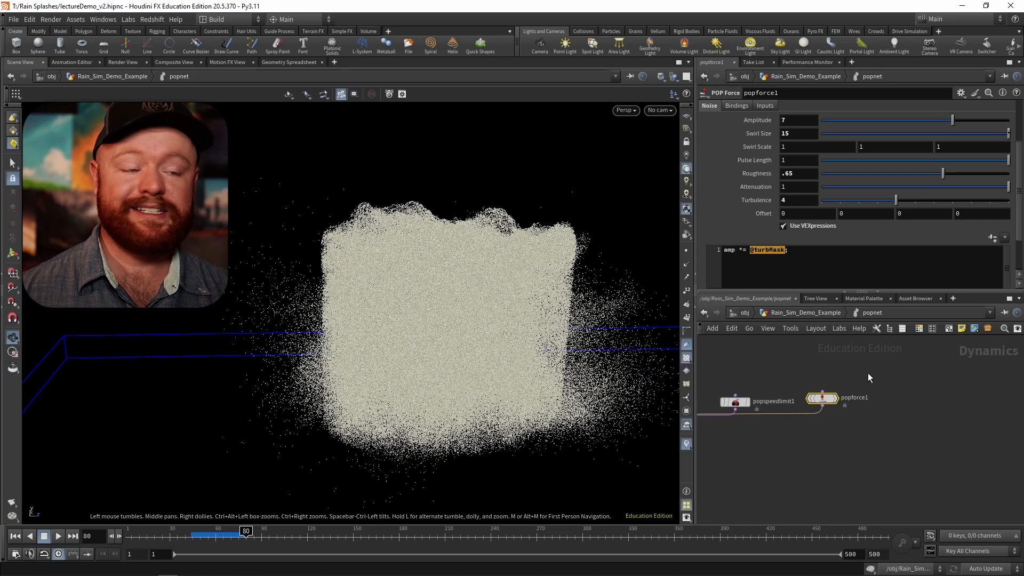
Step: Duplicate popforce1, clear the copy's noise expression and disable its VEXpressions
middle_click_drag(868, 374, 852, 377)
left_click_drag(807, 402, 876, 398, "alt")
left_click(815, 250)
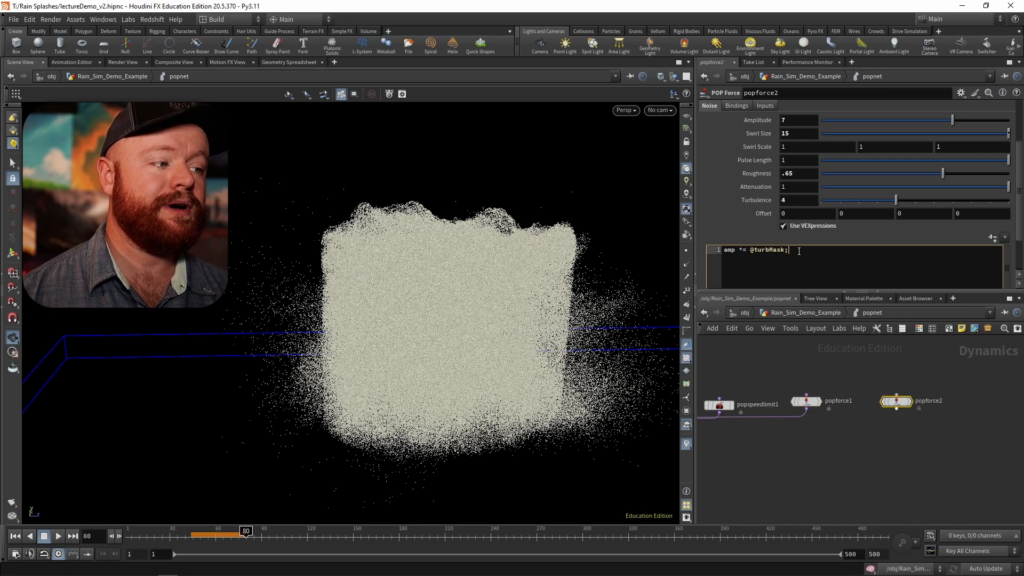
left_click_drag(799, 252, 689, 252)
key("BackSpace")
left_click(808, 226)
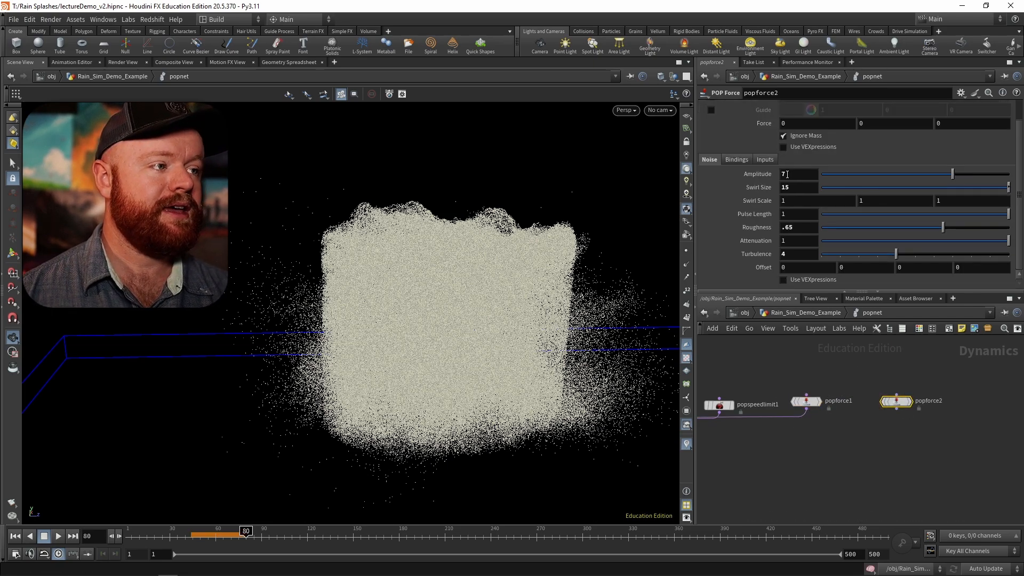
Step: Set popforce2's noise amplitude to 1.25, roughness to .5 and all four offset values to 30
left_click_drag(792, 175, 782, 173)
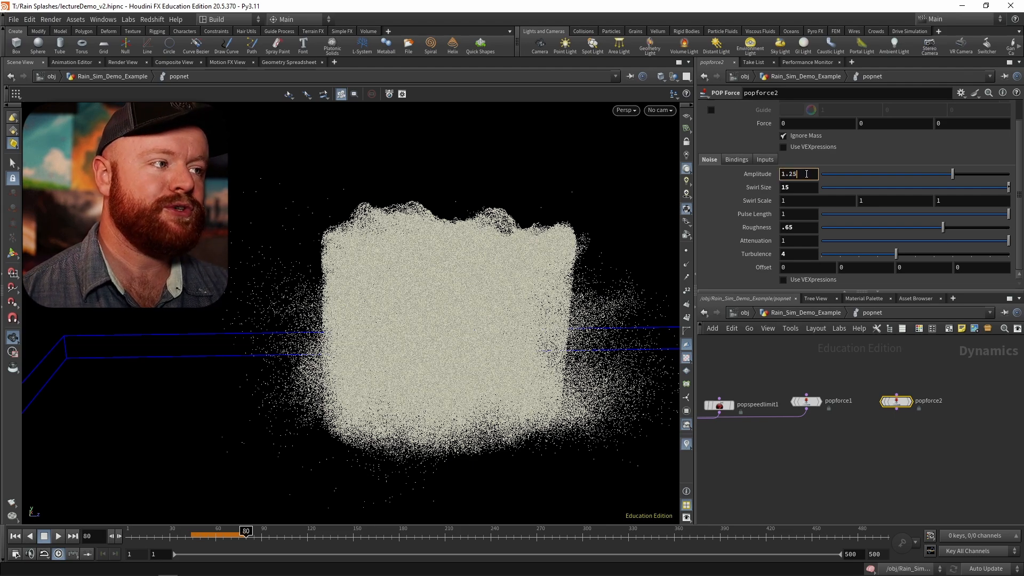
key("Return")
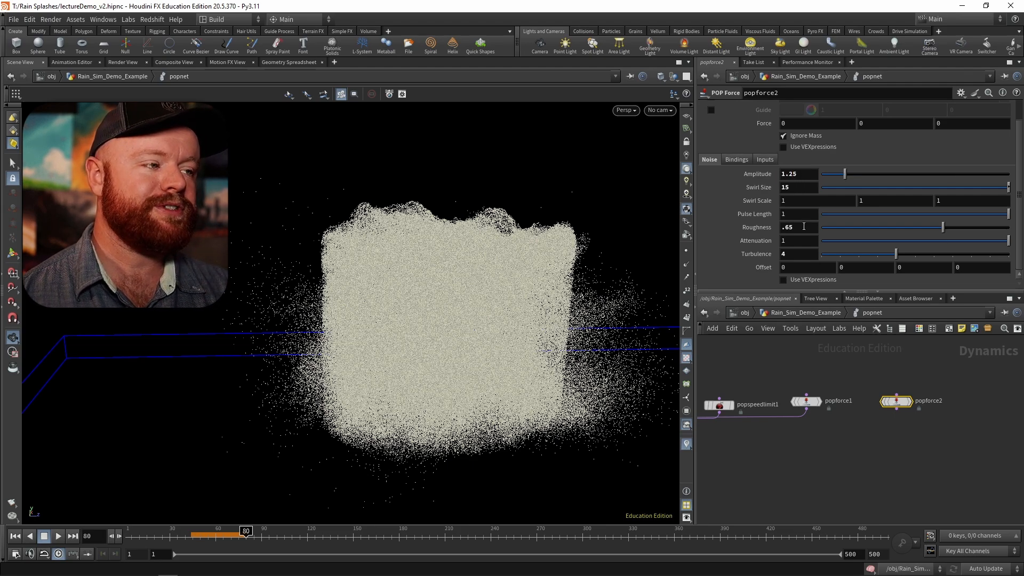
left_click_drag(804, 227, 771, 228)
type(".5")
key("Return")
left_click(796, 254)
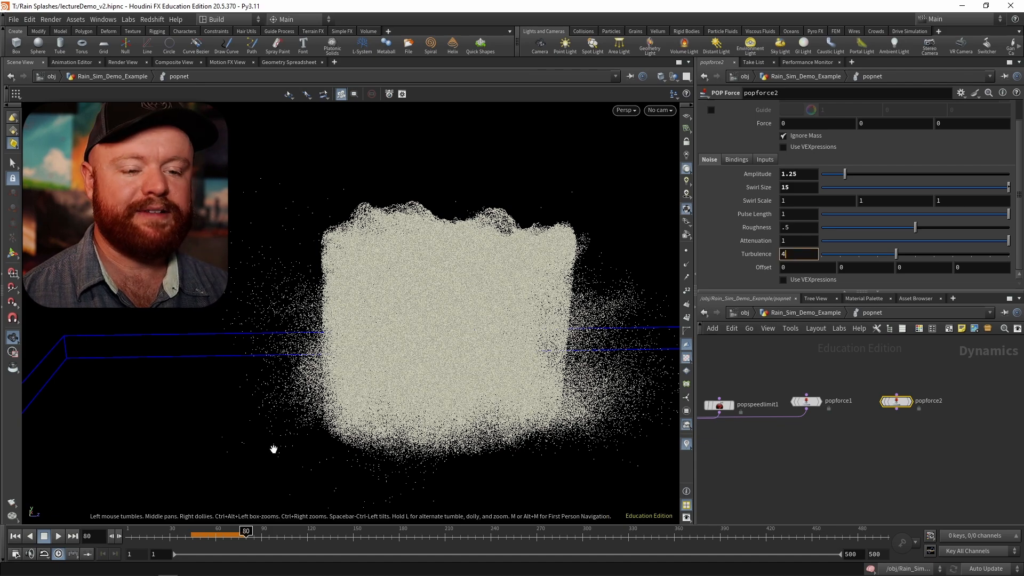
left_click(14, 538)
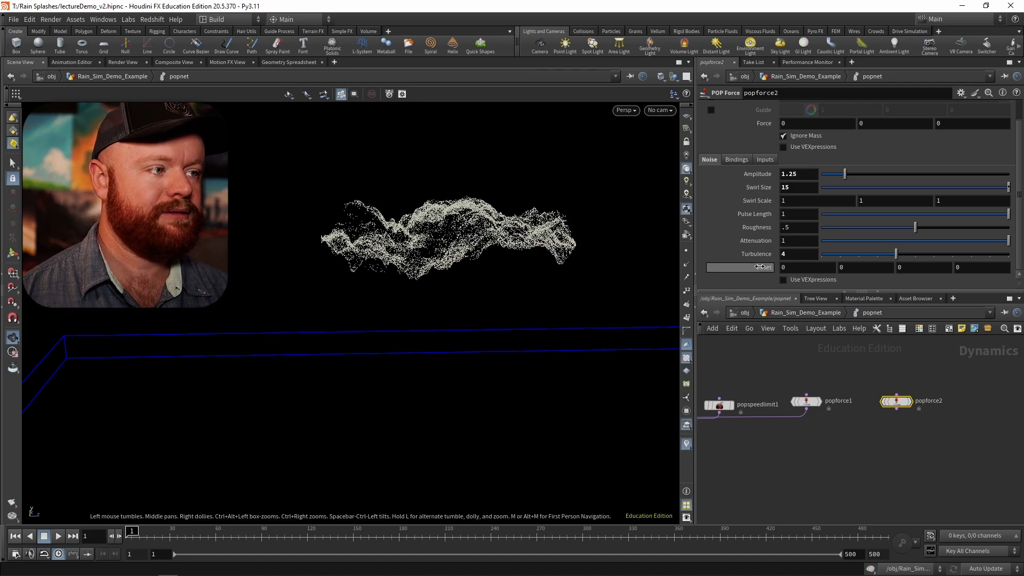
middle_click_drag(759, 266, 784, 218)
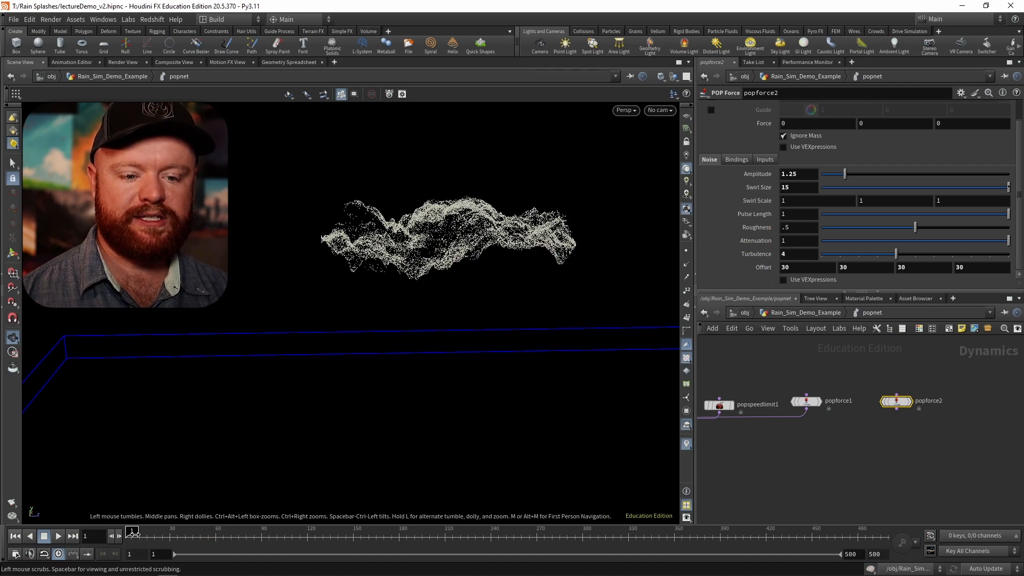
Step: Scrub the timeline from the first frame to past frame 80 and examine the particle motion with both forces
left_click_drag(134, 534, 311, 512)
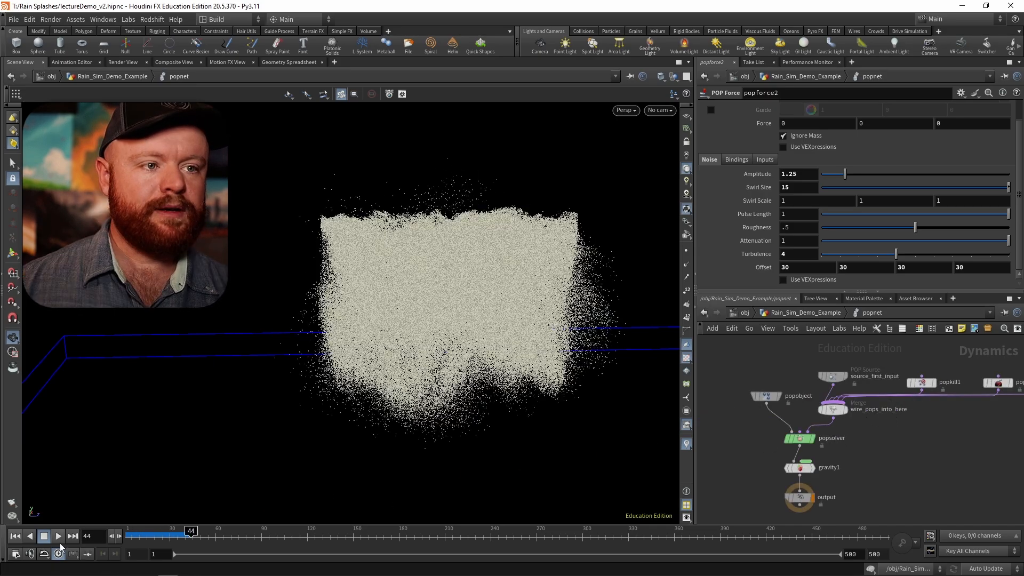
left_click_drag(192, 535, 254, 523)
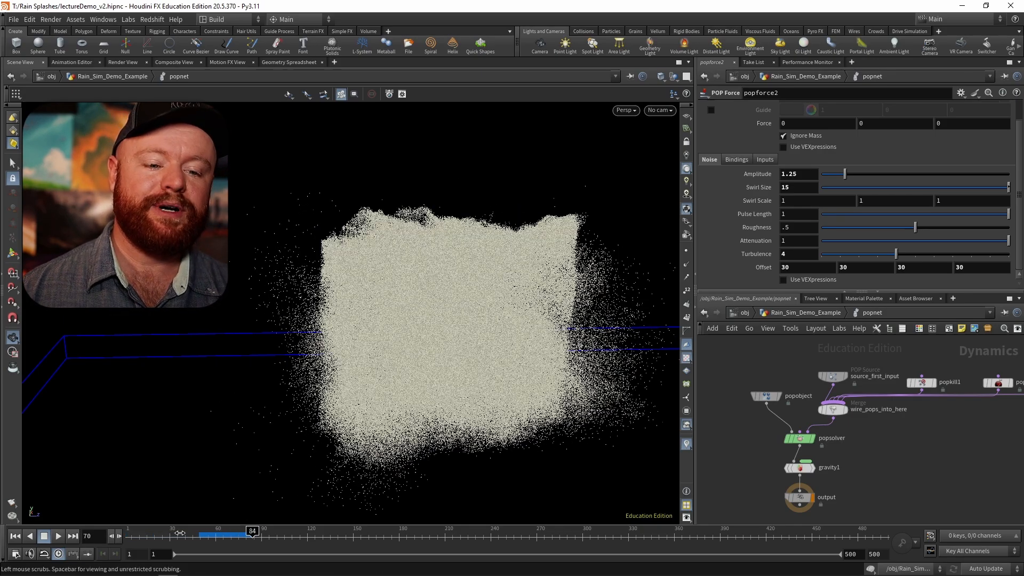
left_click_drag(187, 531, 250, 533)
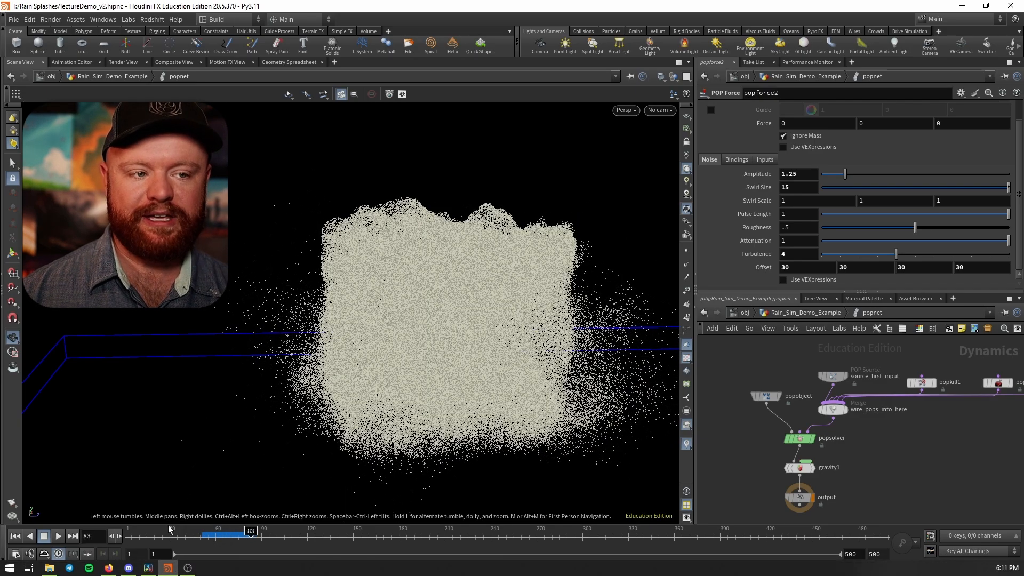
left_click(223, 533)
left_click_drag(222, 532, 247, 533)
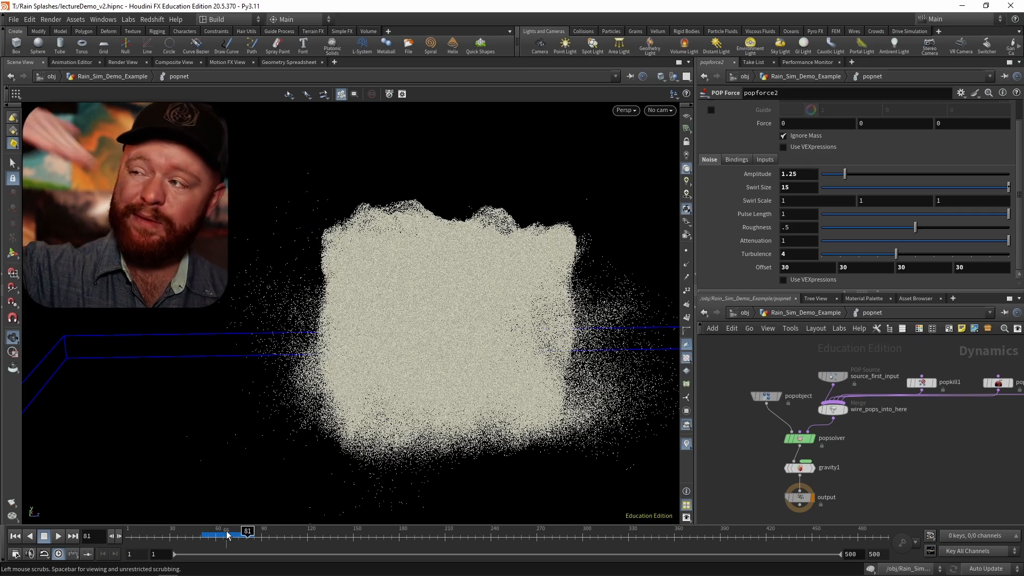
left_click_drag(211, 534, 261, 529)
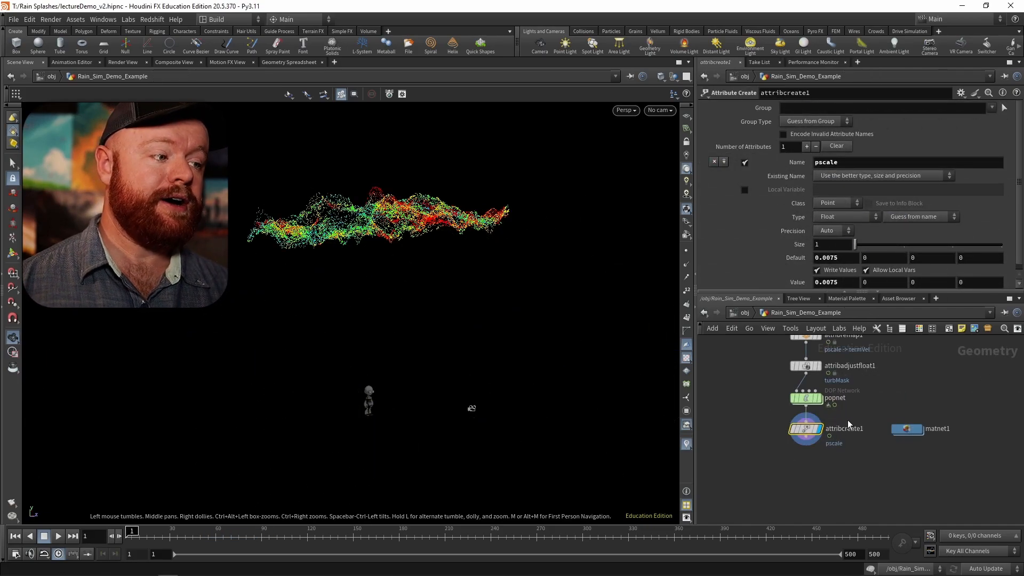
Step: Delete the attribcreate1 node below popnet
left_click_drag(806, 428, 794, 456)
left_click_drag(746, 475, 838, 434)
key("Delete")
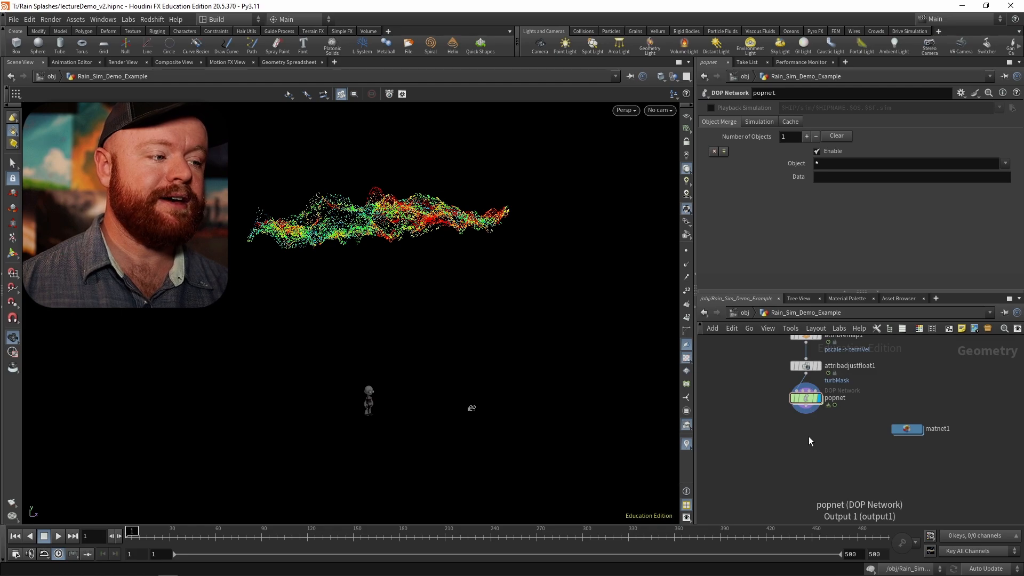
Step: Add a Clean node after popnet, disable removing NANs, unused points and degenerate primitives, and enable Remove Groups
middle_click(807, 398)
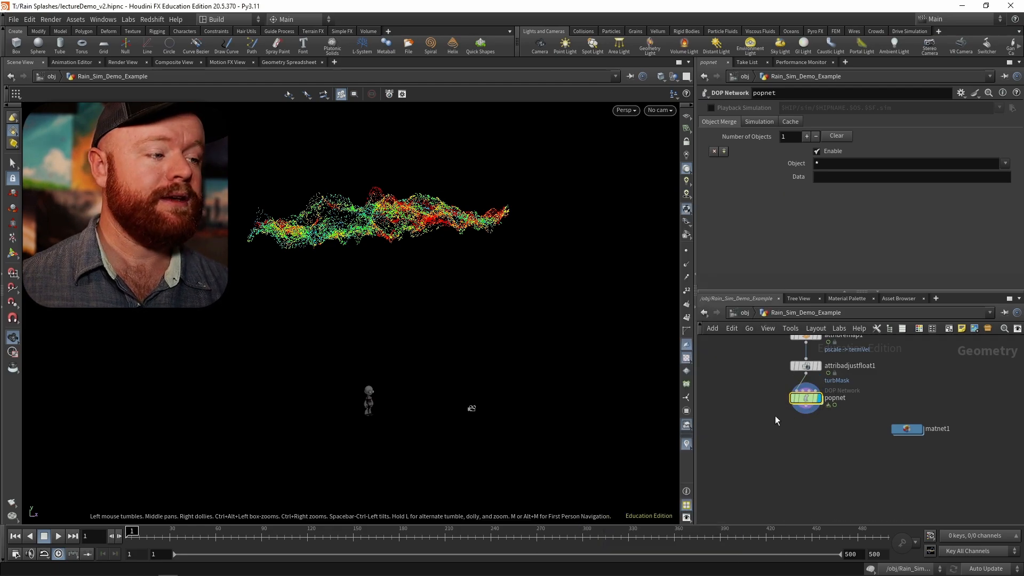
key("Tab")
type("clean")
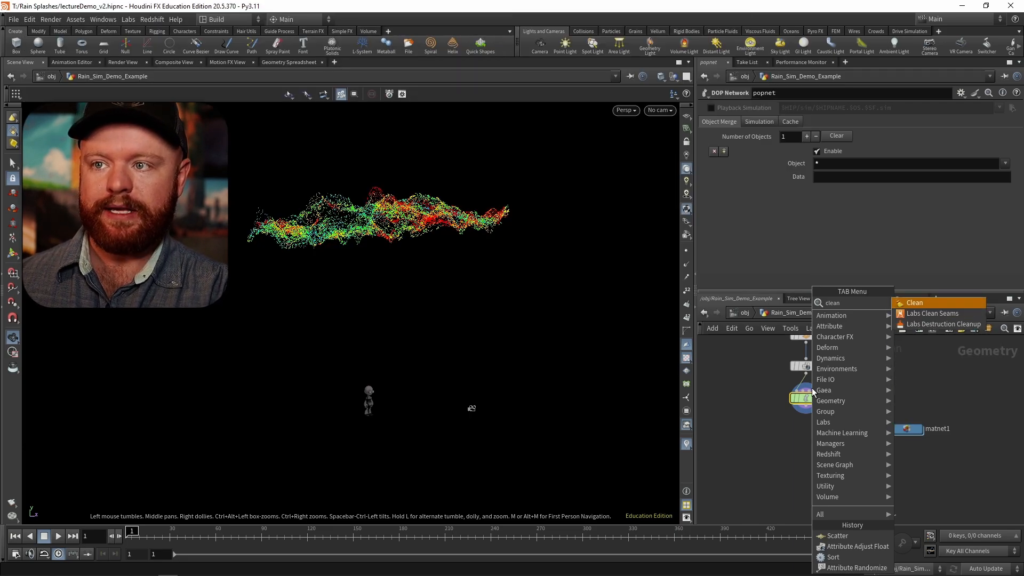
key("Return")
left_click(827, 250)
left_click(788, 212)
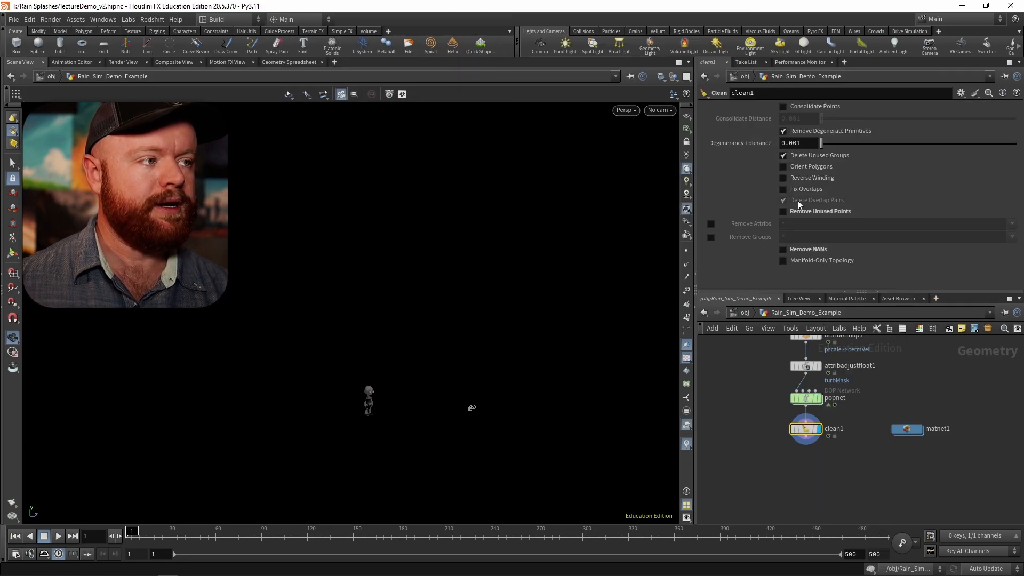
left_click(798, 130)
left_click(711, 212)
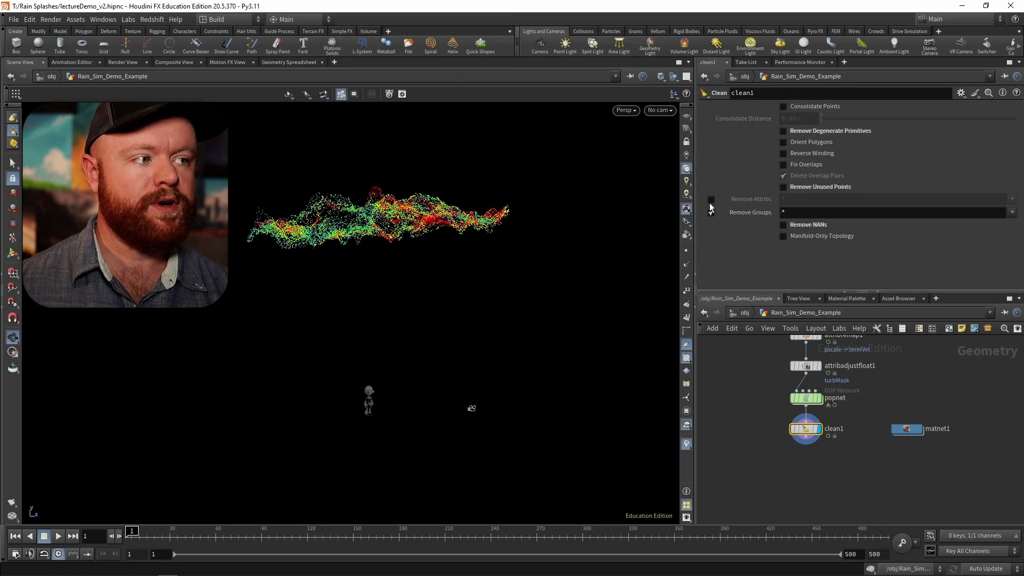
Step: Enable Remove Attribs on clean1 with the pattern "* ^id ^v ^age ^pscale" and check popnet's attribute list
left_click(711, 199)
left_click(818, 199)
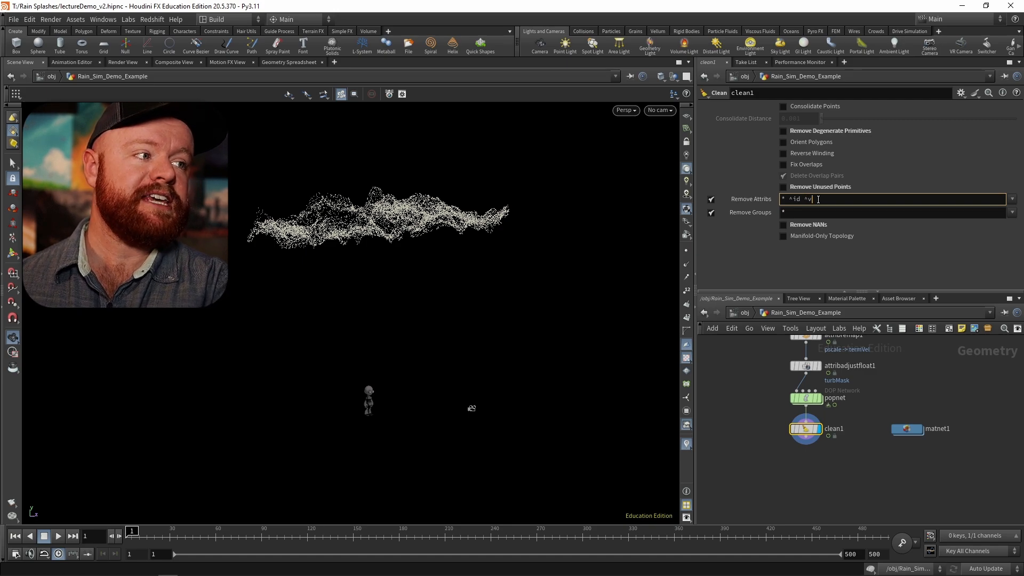
key("Return")
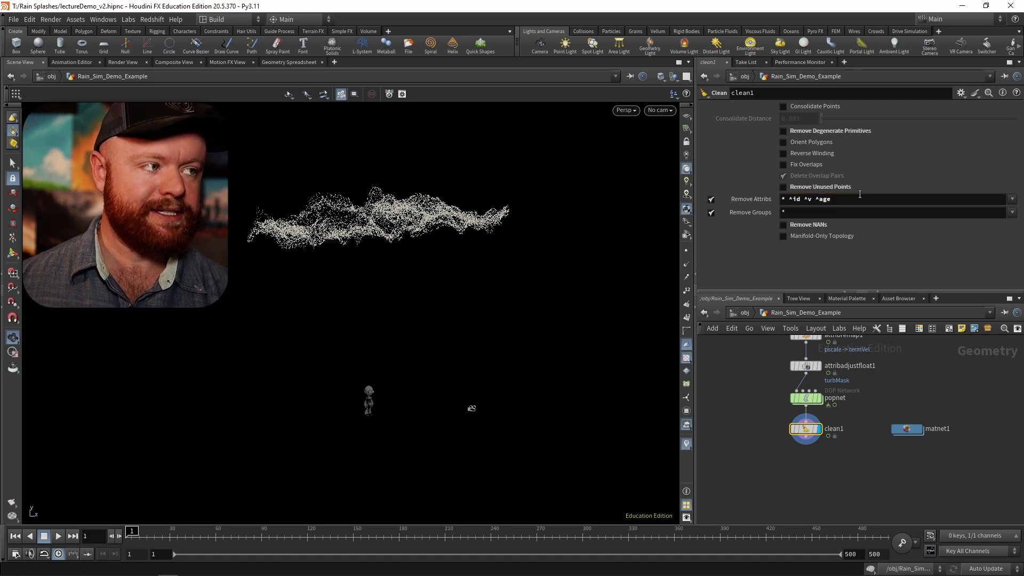
left_click(877, 197)
type("^pscale")
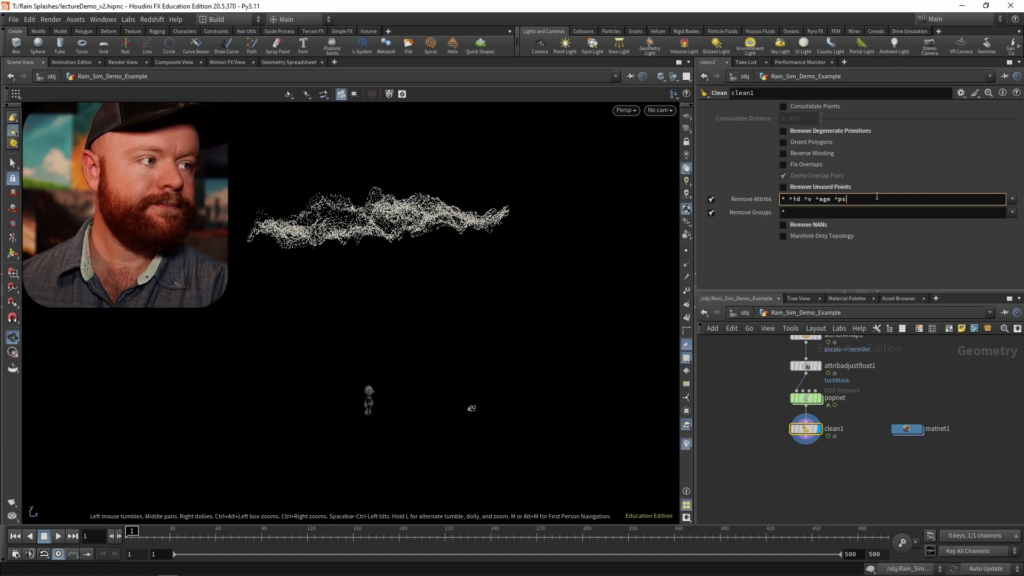
key("Return")
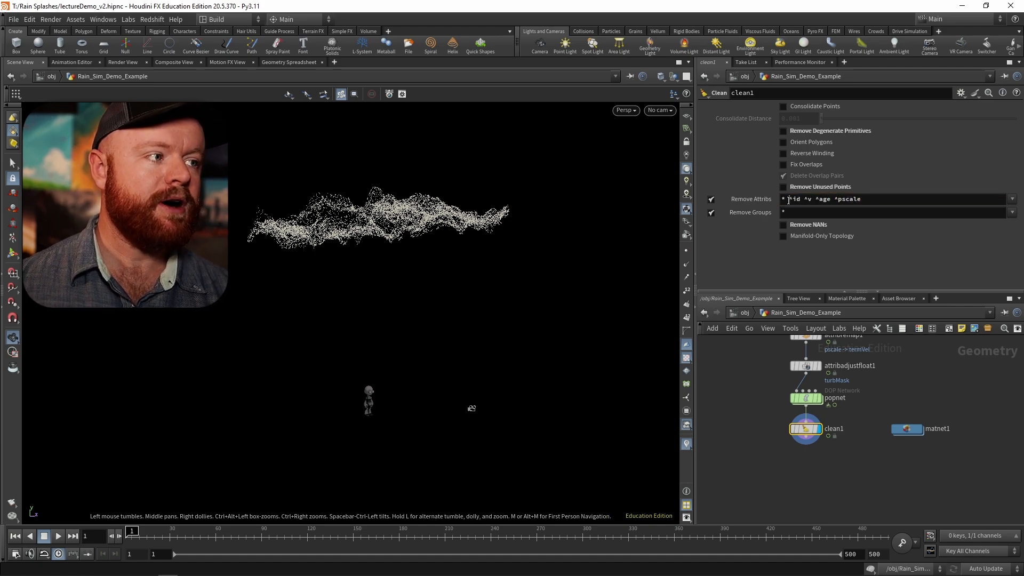
left_click_drag(788, 199, 862, 198)
middle_click(812, 402)
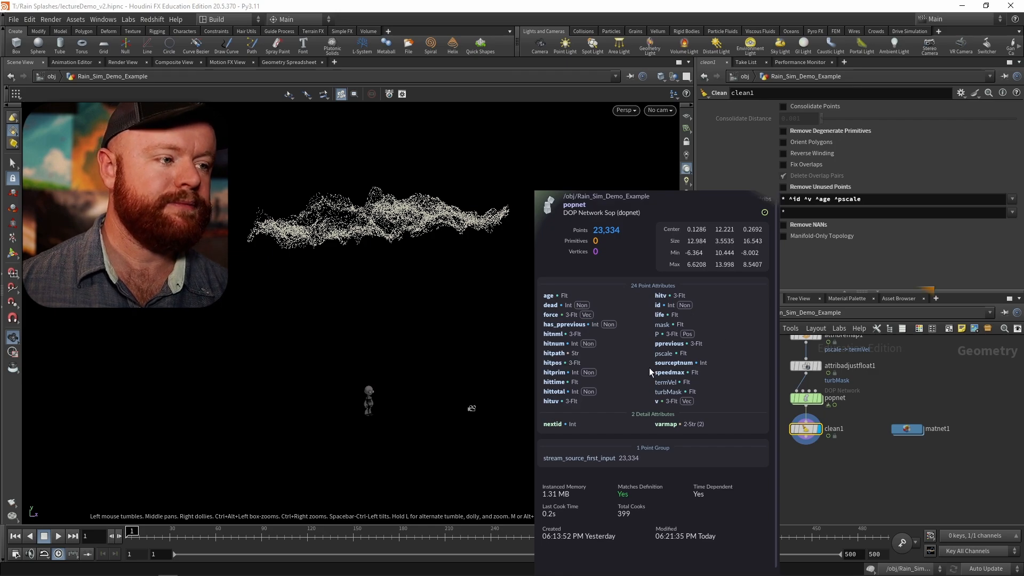
Step: Add a File Cache node below clean1 and shorten its base name to $OS
key("Tab")
type("file c")
key("Return")
key("Return")
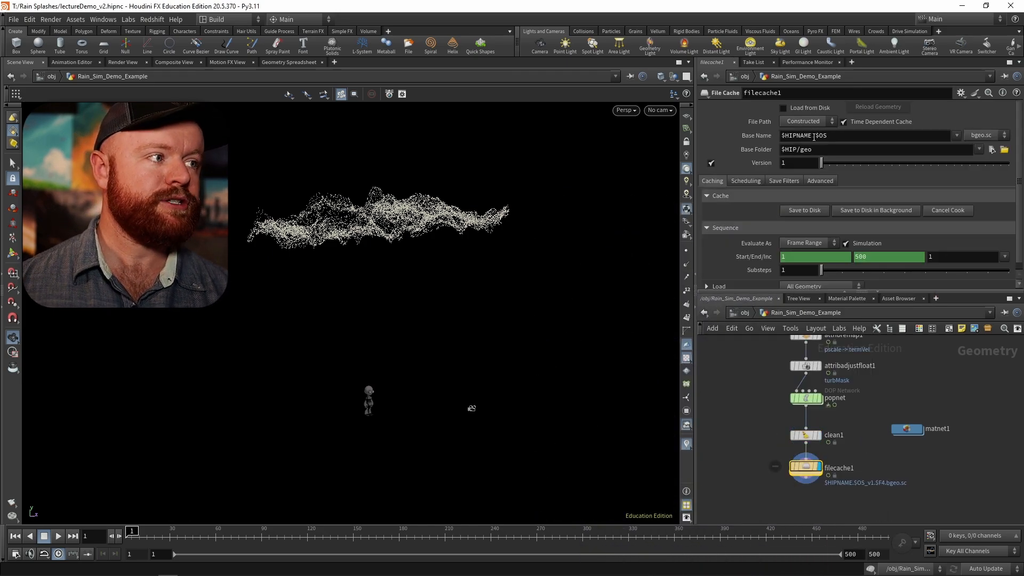
left_click_drag(814, 138, 764, 138)
key("BackSpace")
key("Return")
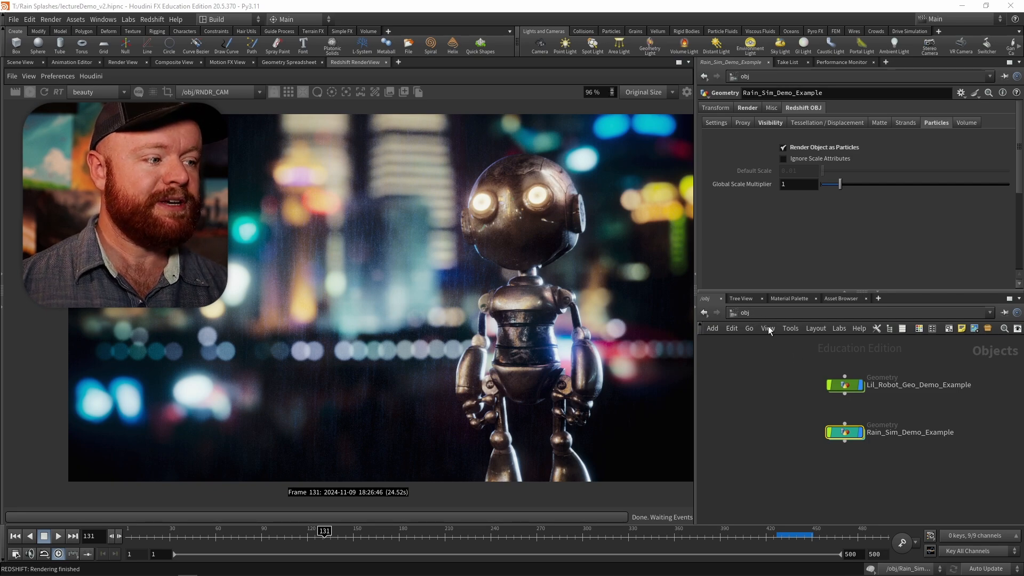
Step: Inside matnet1's Water_Mat, set StandardMaterial1's transmission weight to 0
key("Return")
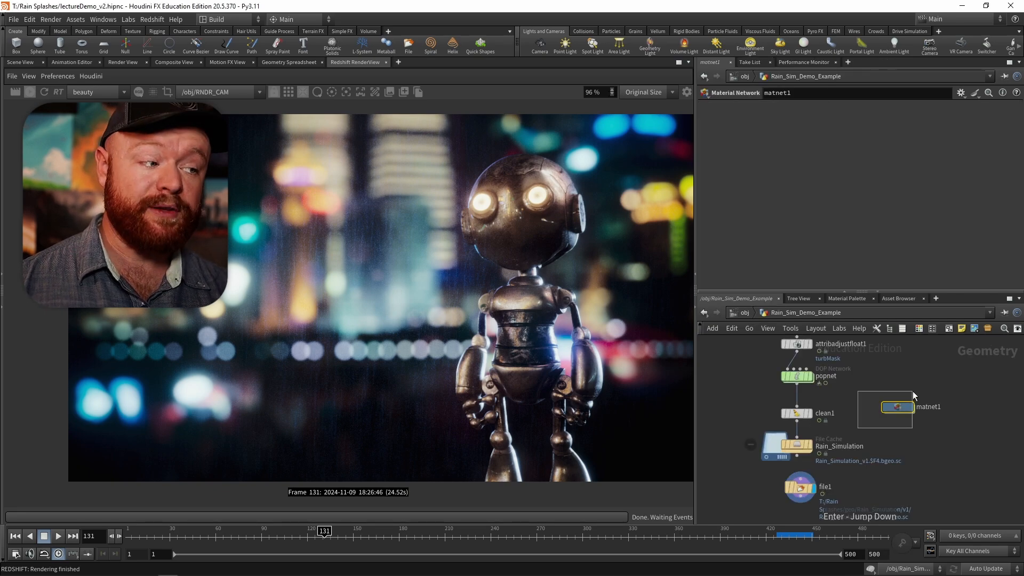
key("Return")
key("Return")
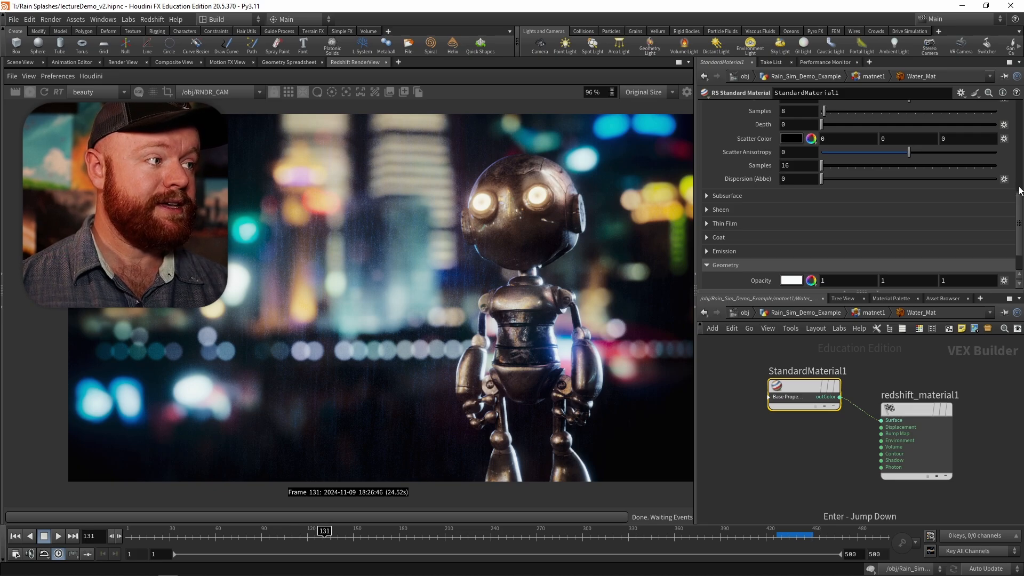
scroll(1020, 188, "up", 5)
left_click(795, 213)
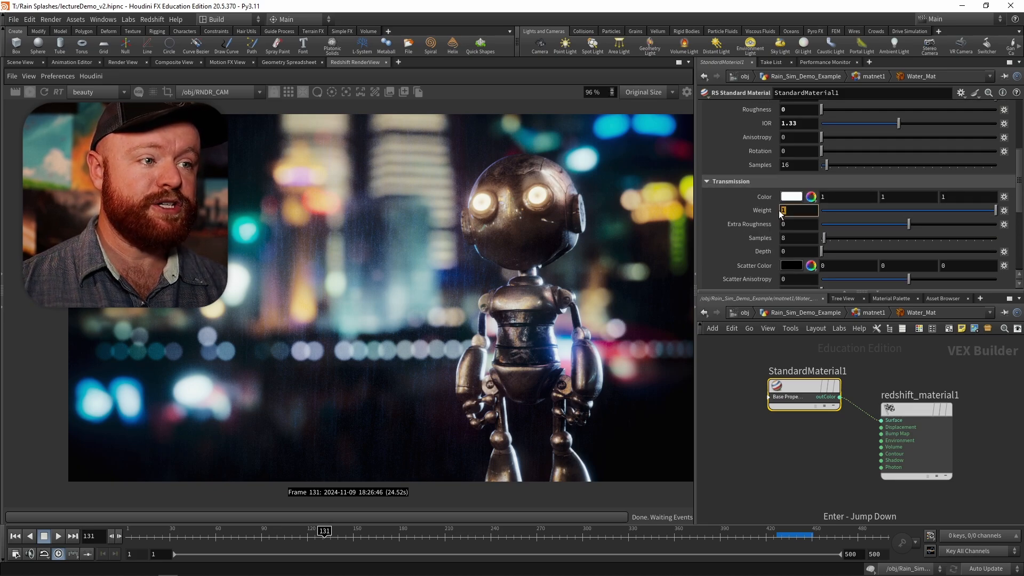
type("0")
key("Return")
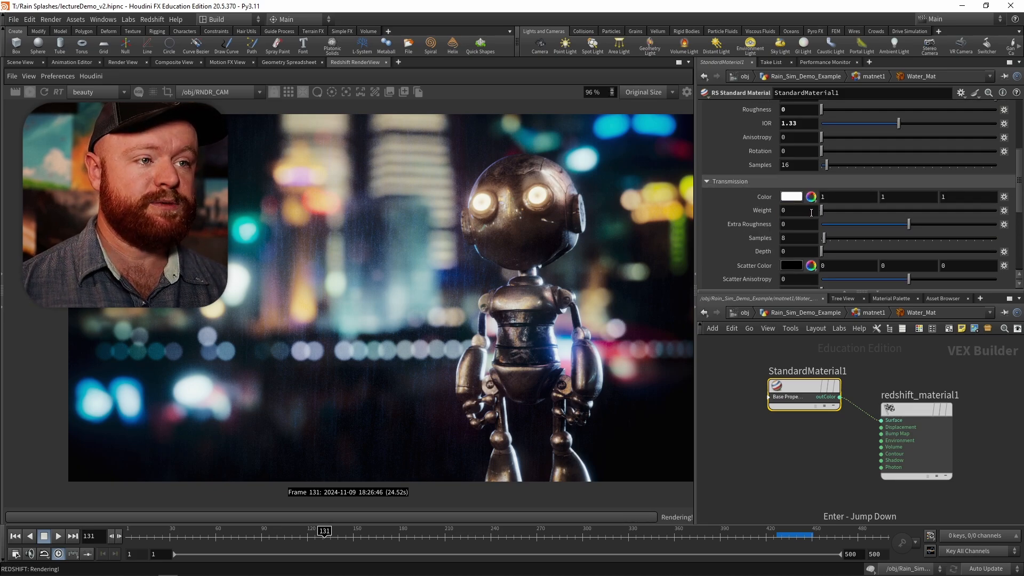
Step: Set StandardMaterial1's base weight to 1, inspect the rain in the render and brighten the base color
scroll(1020, 196, "up", 5)
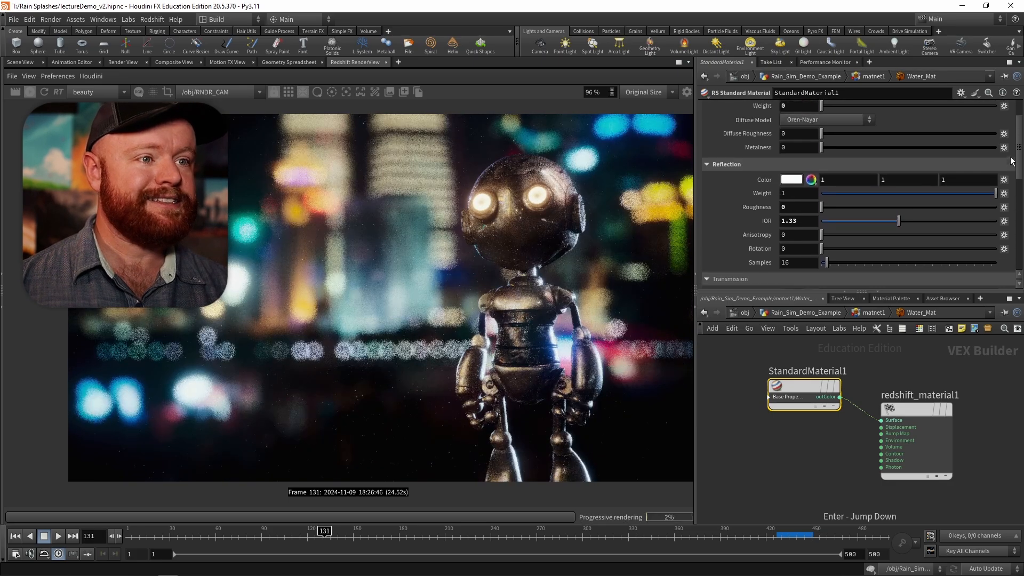
left_click(803, 152)
type("1")
key("Return")
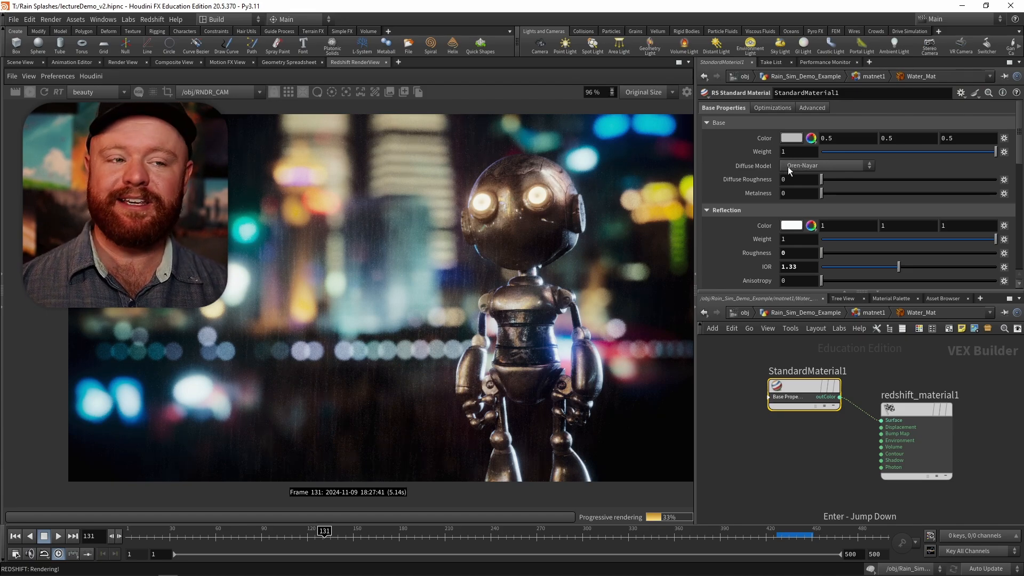
scroll(653, 254, "up", 2)
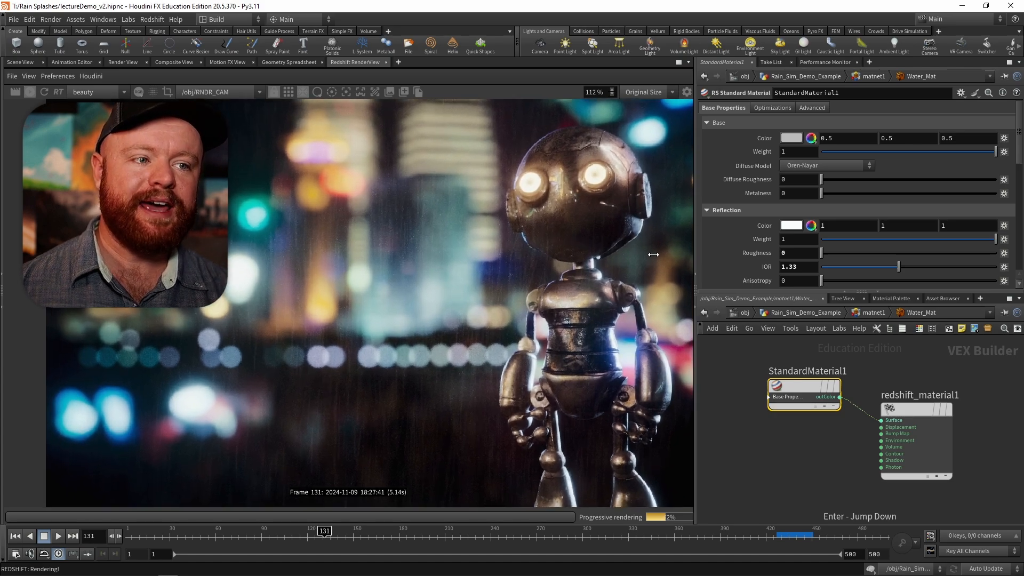
scroll(528, 260, "up", 4)
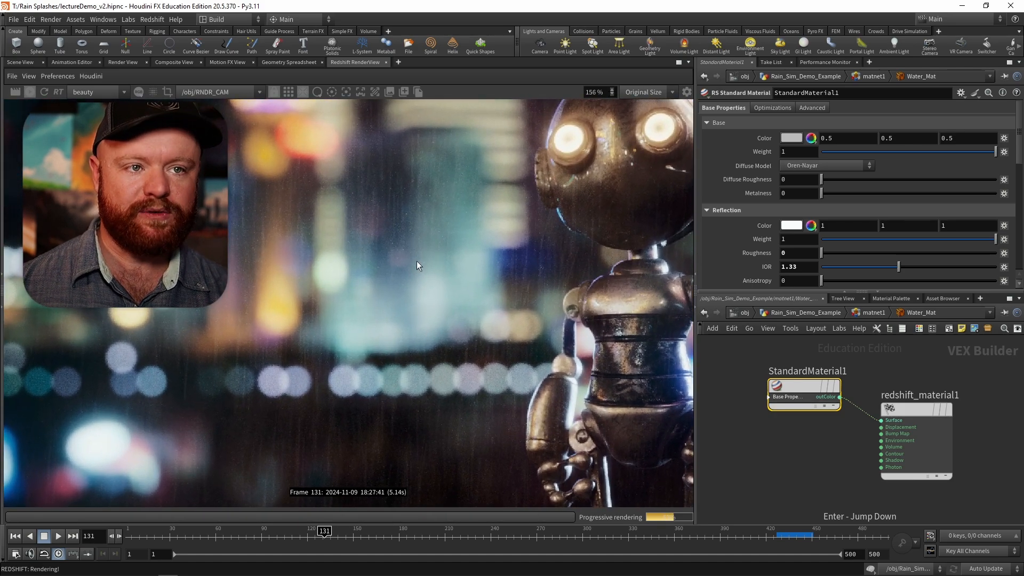
scroll(417, 261, "down", 2)
scroll(356, 295, "down", 2)
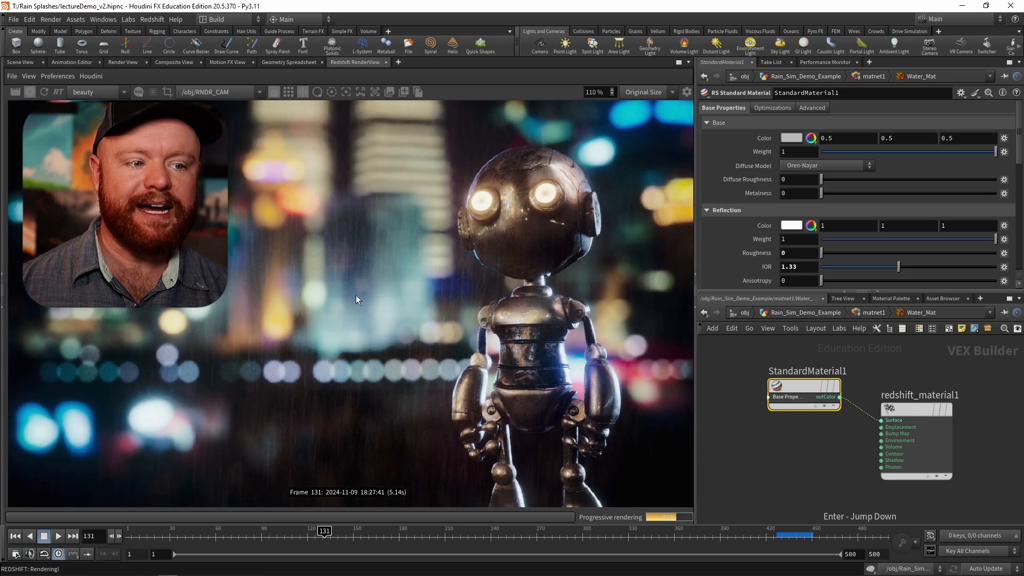
scroll(356, 296, "down", 2)
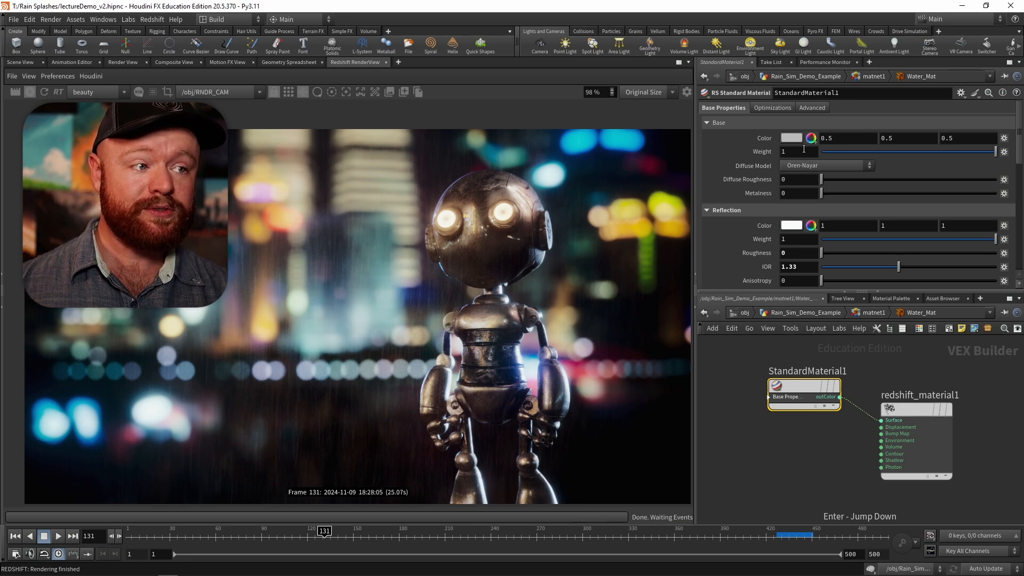
left_click(792, 138)
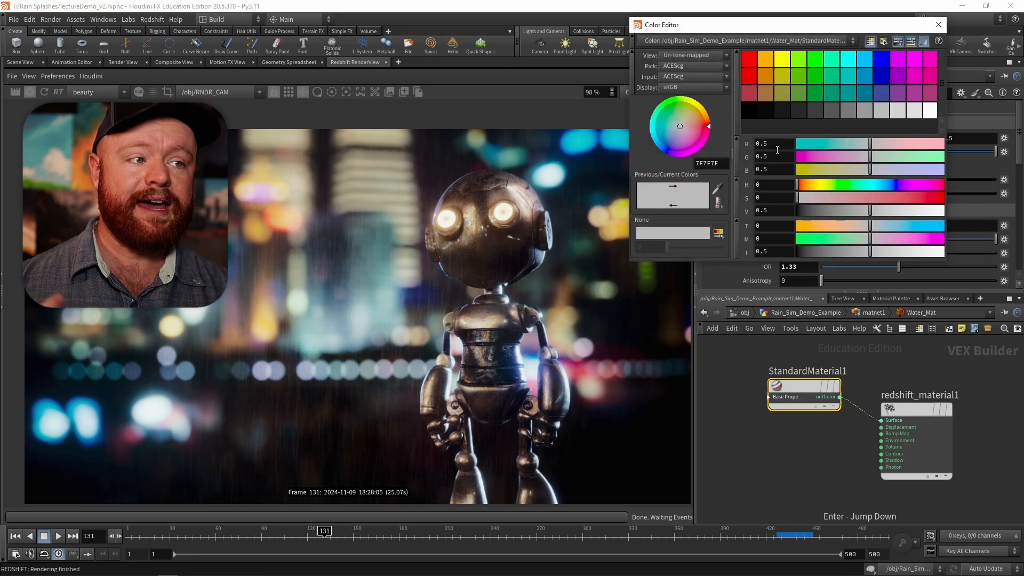
left_click(915, 211)
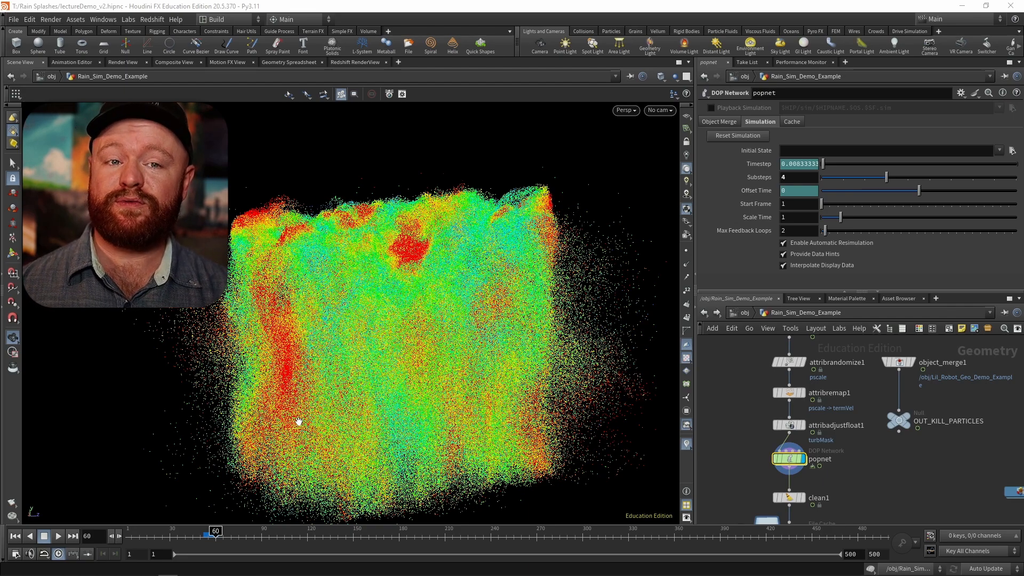
Step: Check popnet's substeps and view the popkill2 bounding guide inside it through RNDR_CAM
mouse_move(865, 399)
middle_mouse_down()
mouse_move(836, 416)
mouse_move(850, 413)
middle_mouse_up()
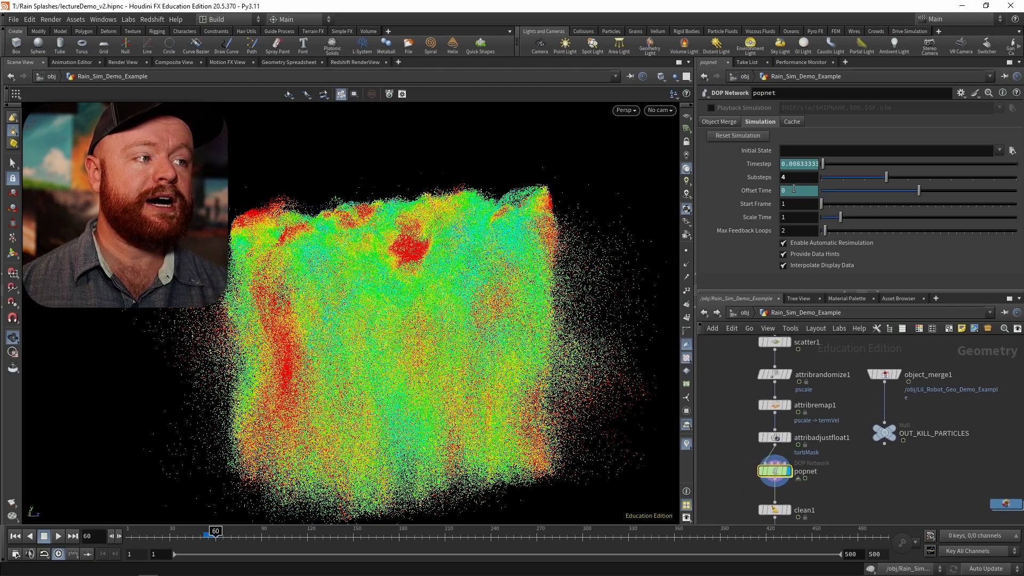
left_click_drag(793, 178, 765, 178)
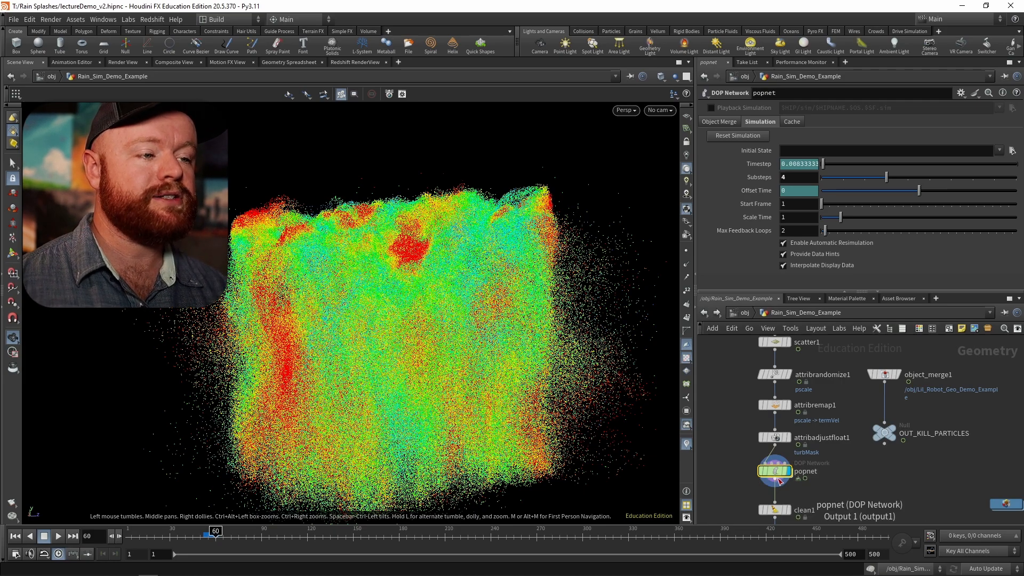
key("Return")
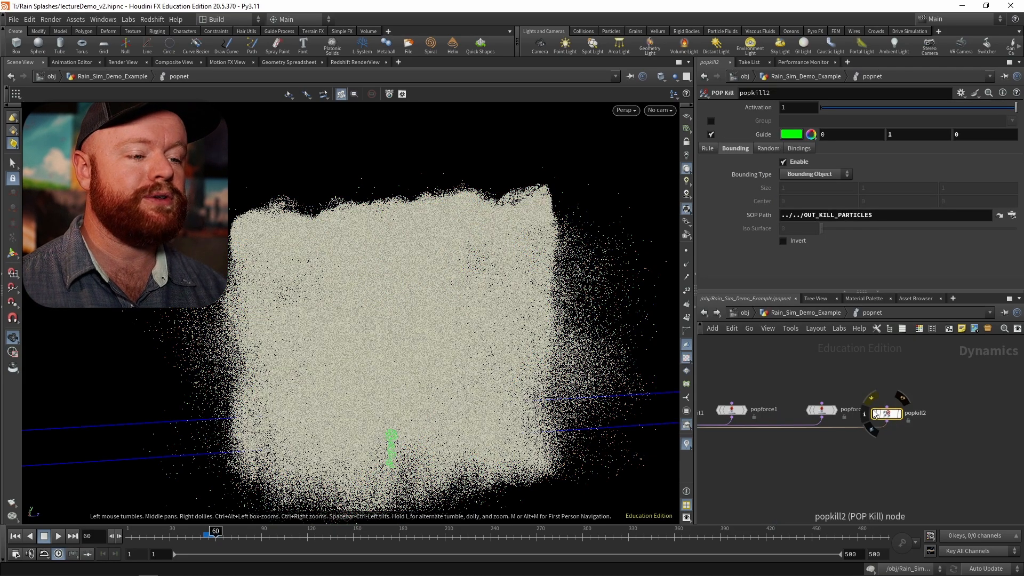
left_click(662, 110)
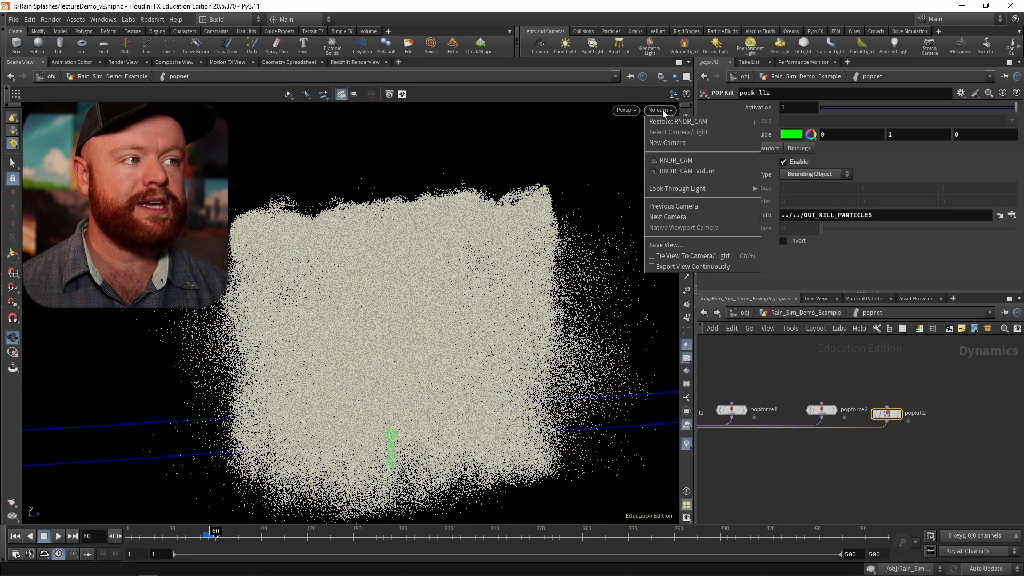
left_click(675, 159)
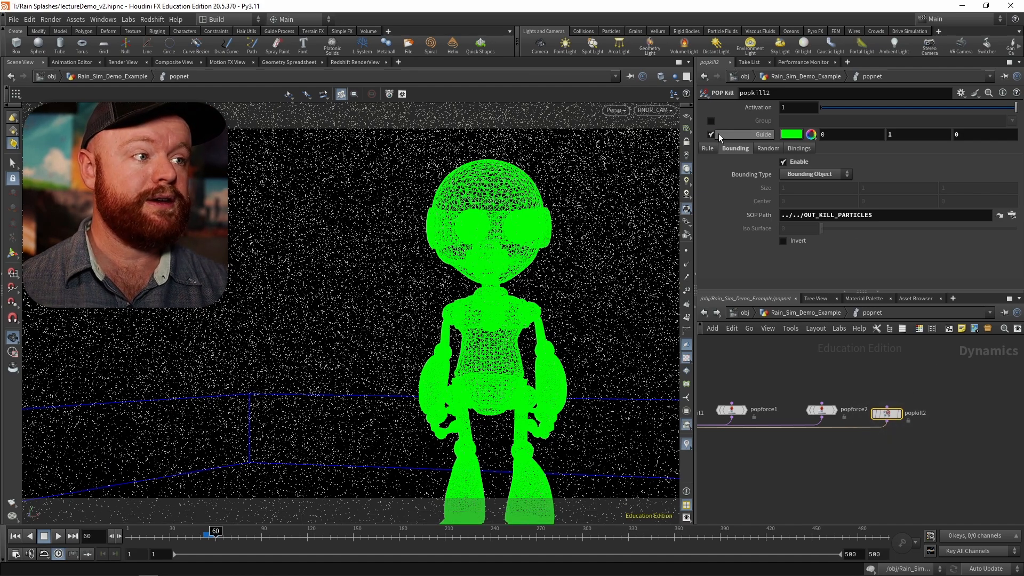
Step: Check popkill2's bounding type options and display the object_merge1 robot geometry that feeds OUT_KILL_PARTICLES
left_click(804, 173)
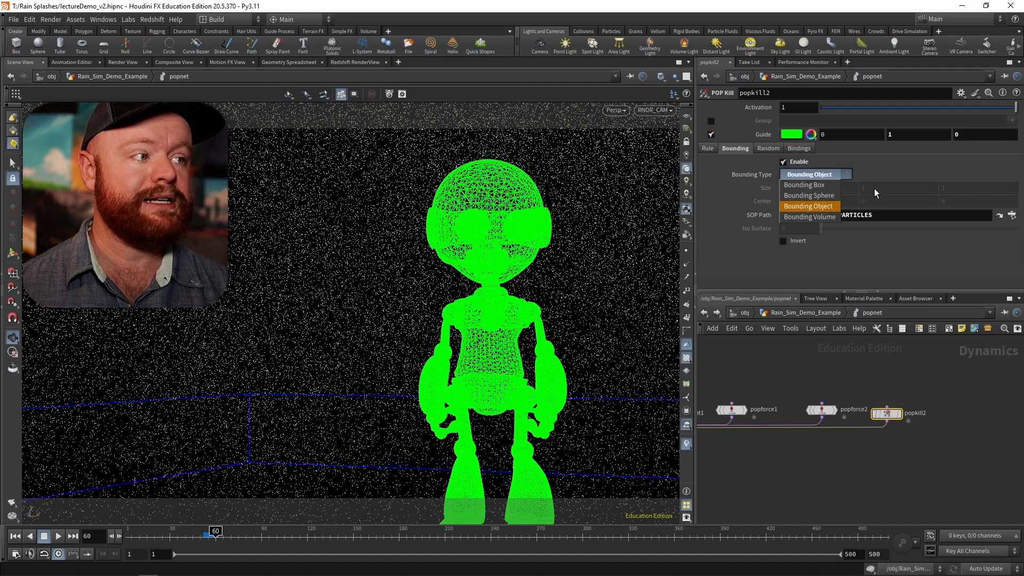
left_click(824, 213)
left_click(797, 312)
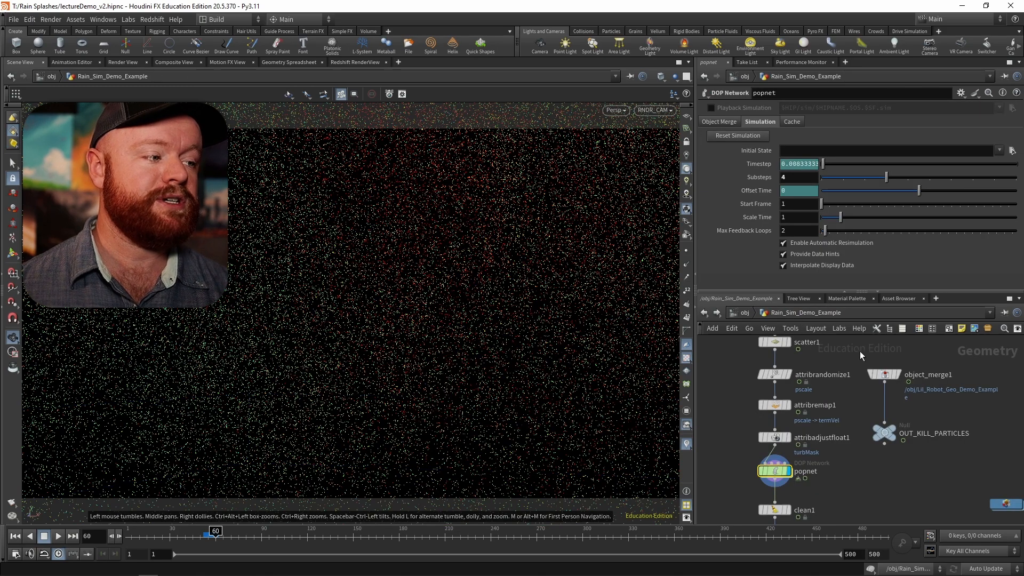
left_click(882, 375)
left_click(898, 375)
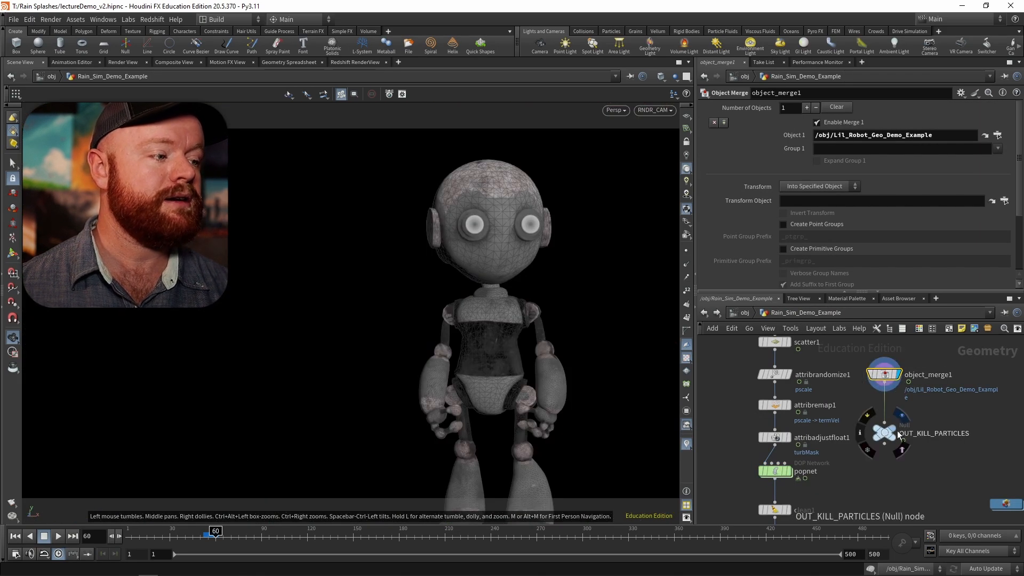
double_click(776, 472)
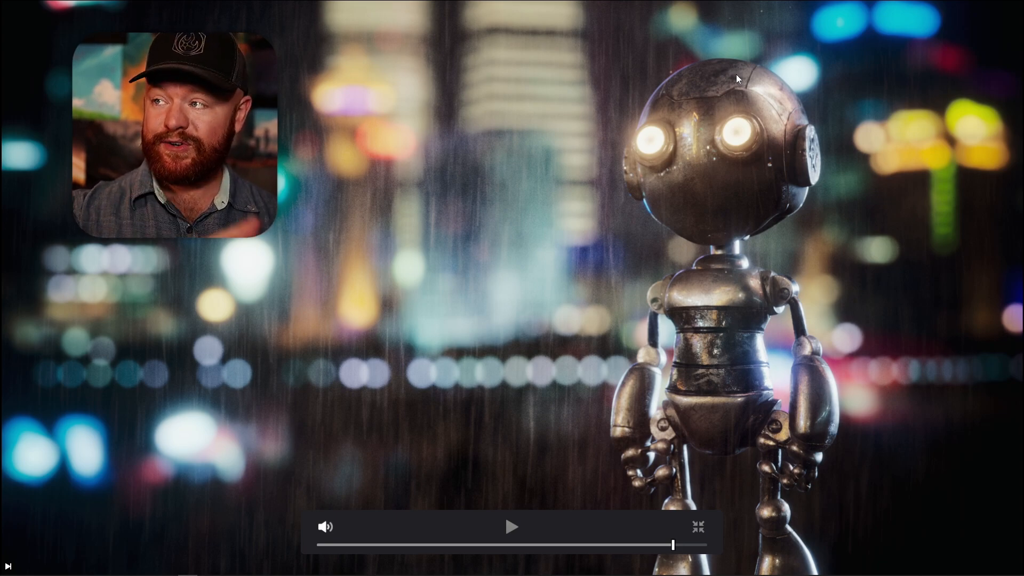
Step: Play the rendered rain animation in the video player
left_click(512, 527)
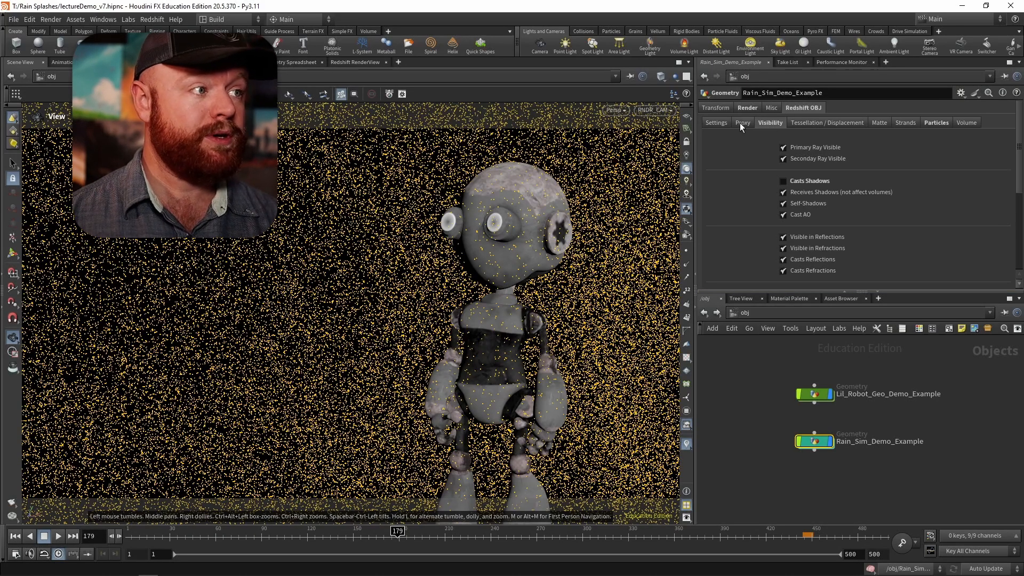
Step: In the Redshift settings of Rain_Sim_Demo_Example, set the Shutter Center Offset to -1
left_click(716, 124)
left_click_drag(1017, 149, 1016, 224)
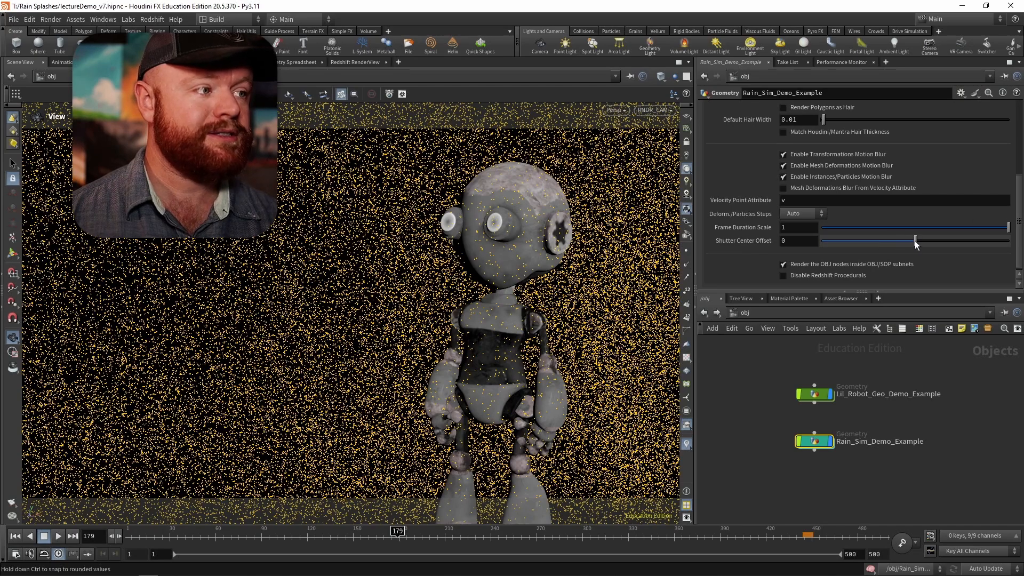
left_click_drag(915, 242, 822, 243)
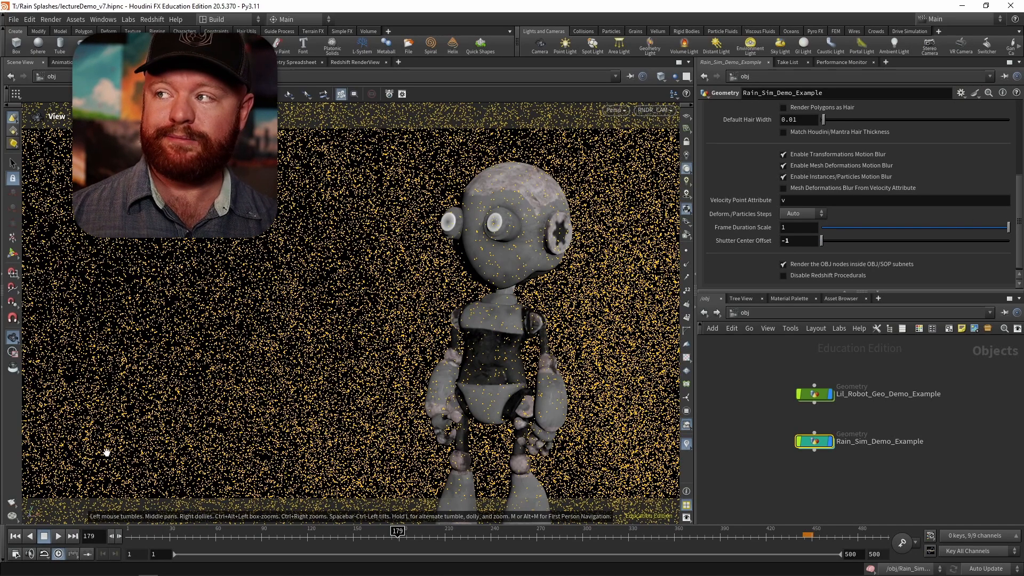